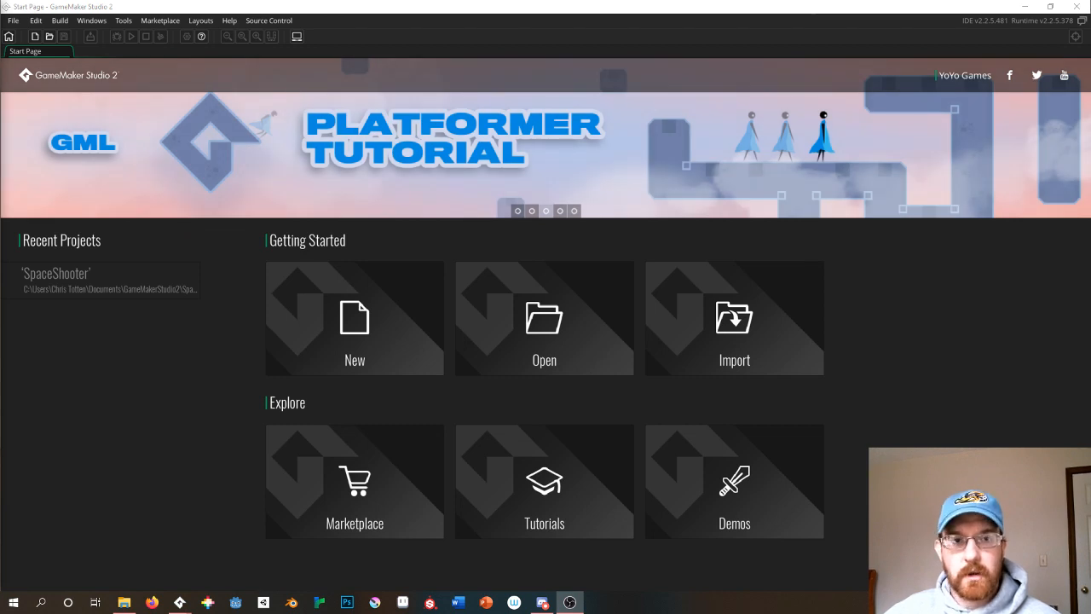
Switch to GameMaker Studio 2 and open the recent SpaceShooter project to its objPlayerShip workspace.
key(alt+Tab)
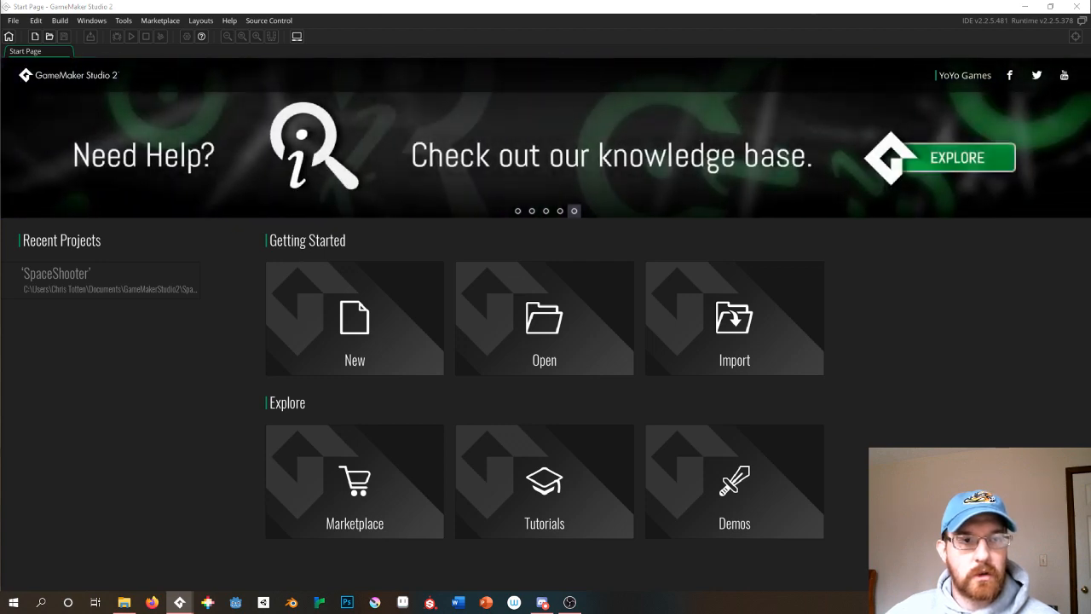
drag(0, 271, 371, 3)
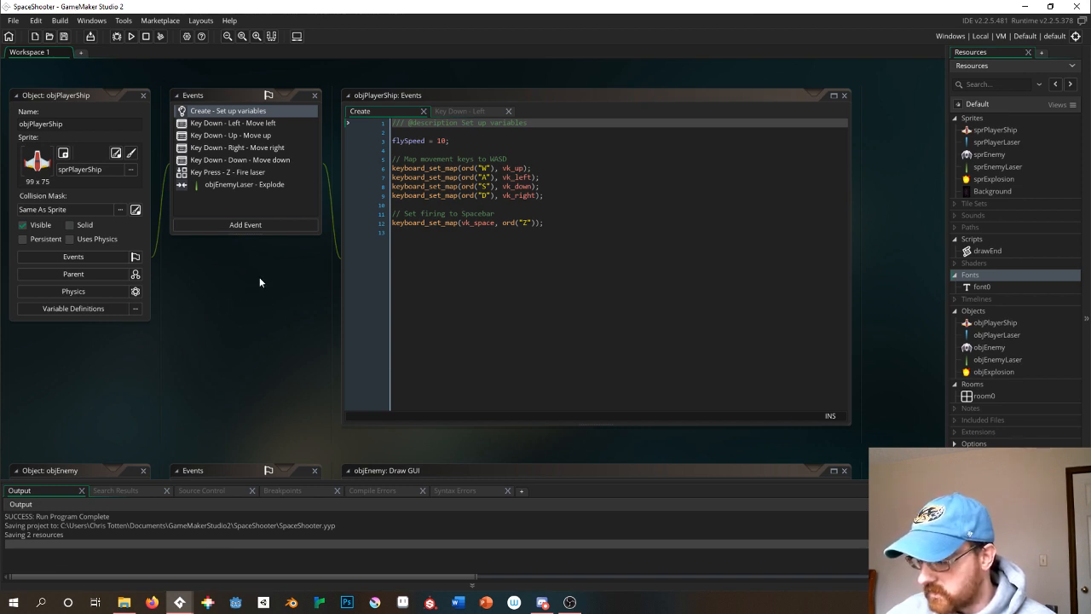
scroll(259, 277, down, 1)
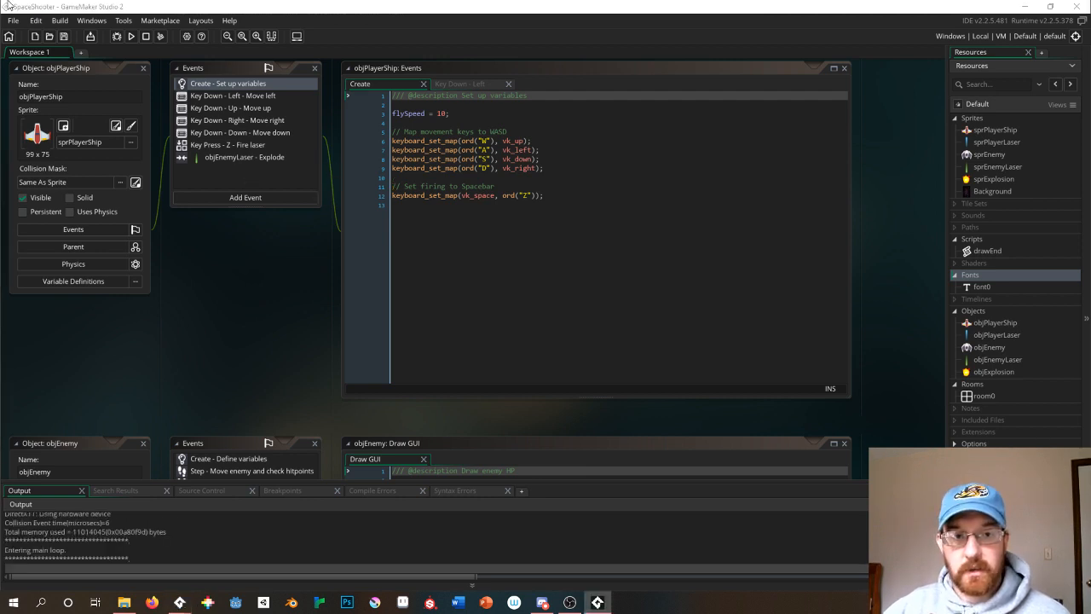
Move the running game window over the workspace and playtest one round, steering the ship sideways and firing lasers until the enemy ship is destroyed.
drag(0, 328, 464, 115)
key(Left)
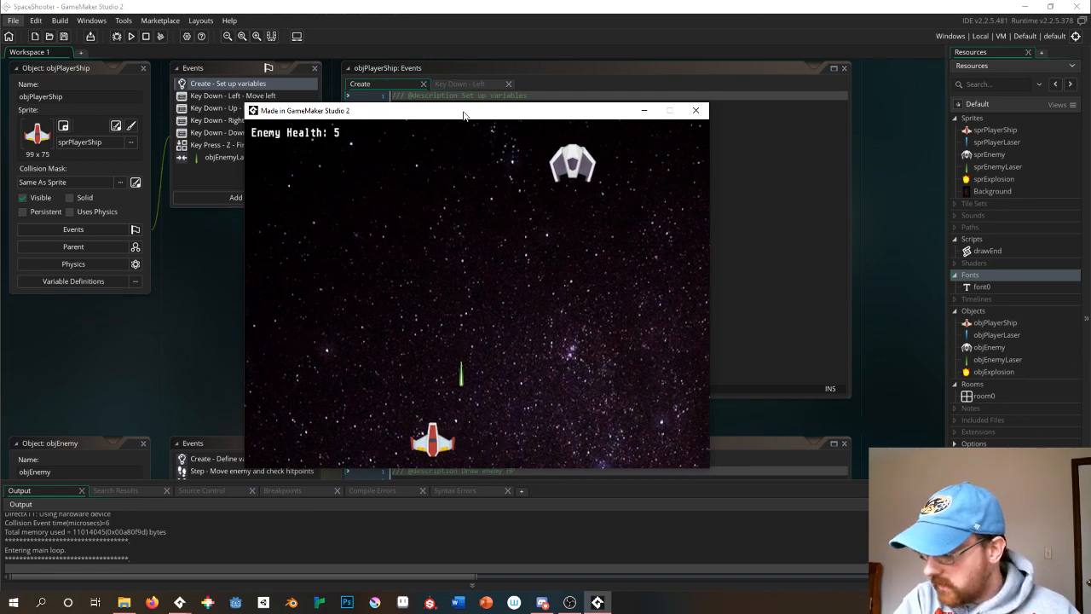
key(Right)
key(z)
key(z)
key(z)
key(z)
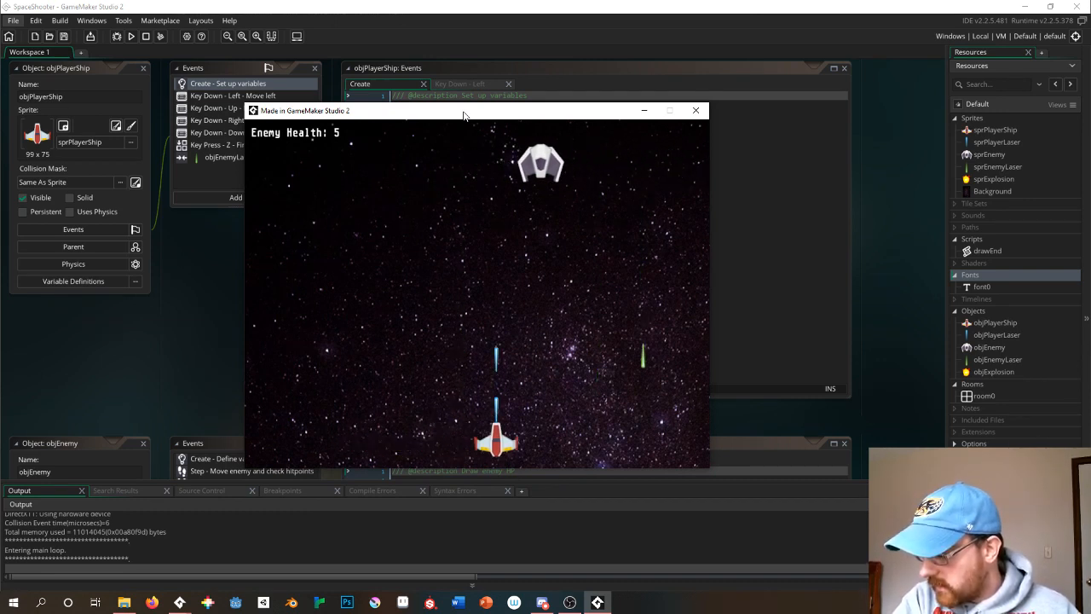
key(Left)
key(Right)
key(Left)
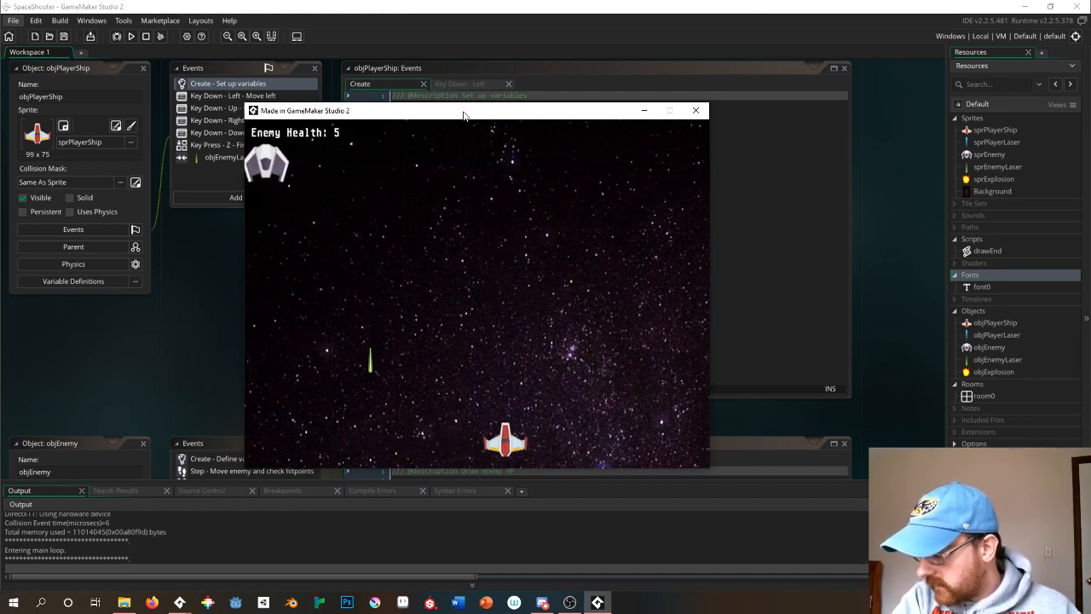
key(z)
key(z)
key(z)
key(z)
key(z)
key(Right)
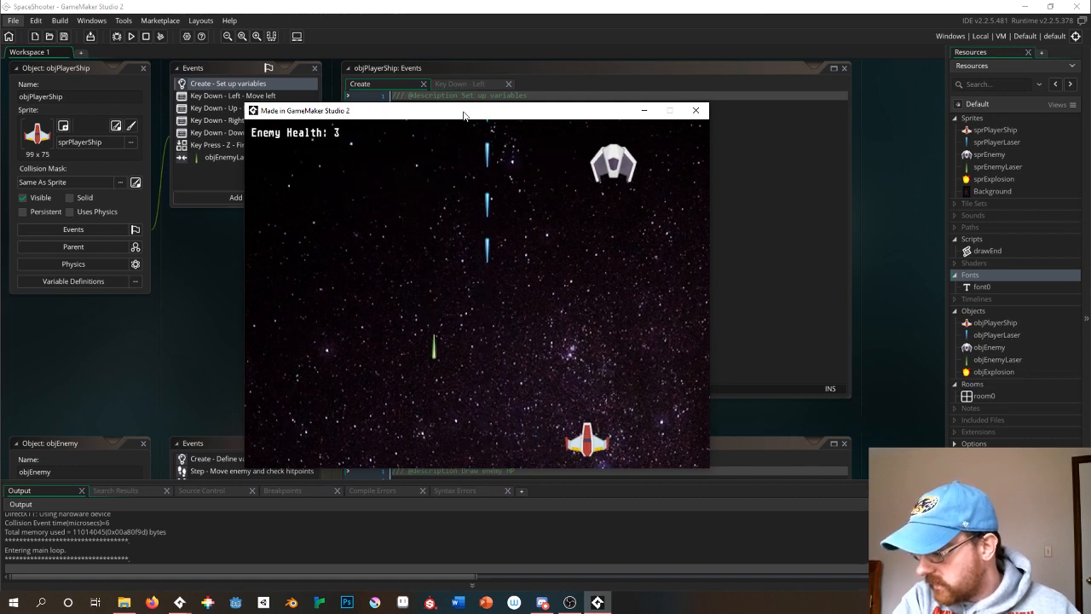
key(Left)
key(Left)
key(z)
key(z)
key(Right)
key(Left)
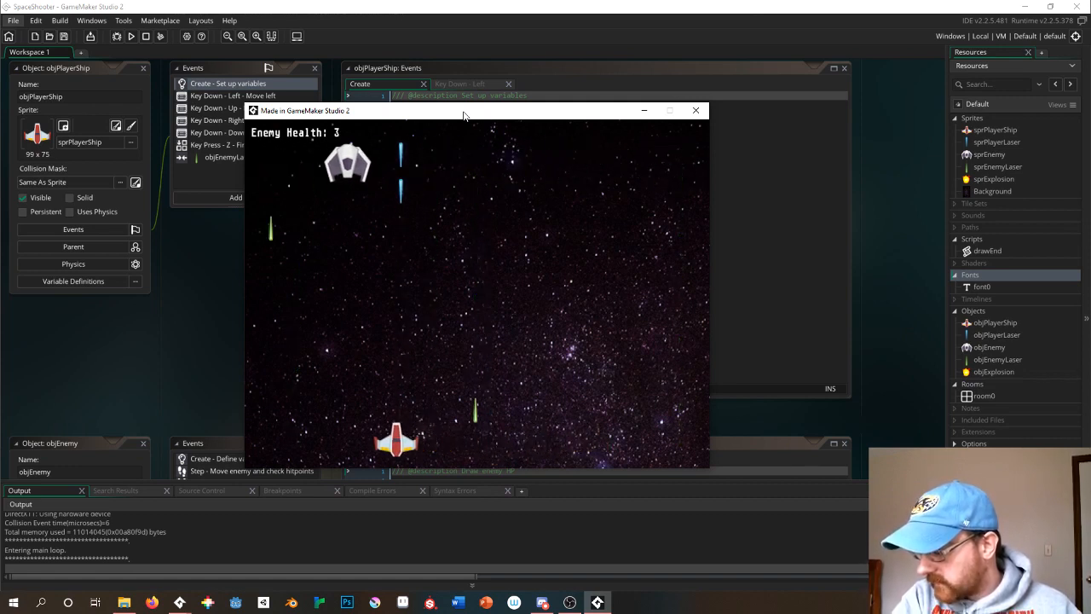
key(Right)
key(Left)
key(Right)
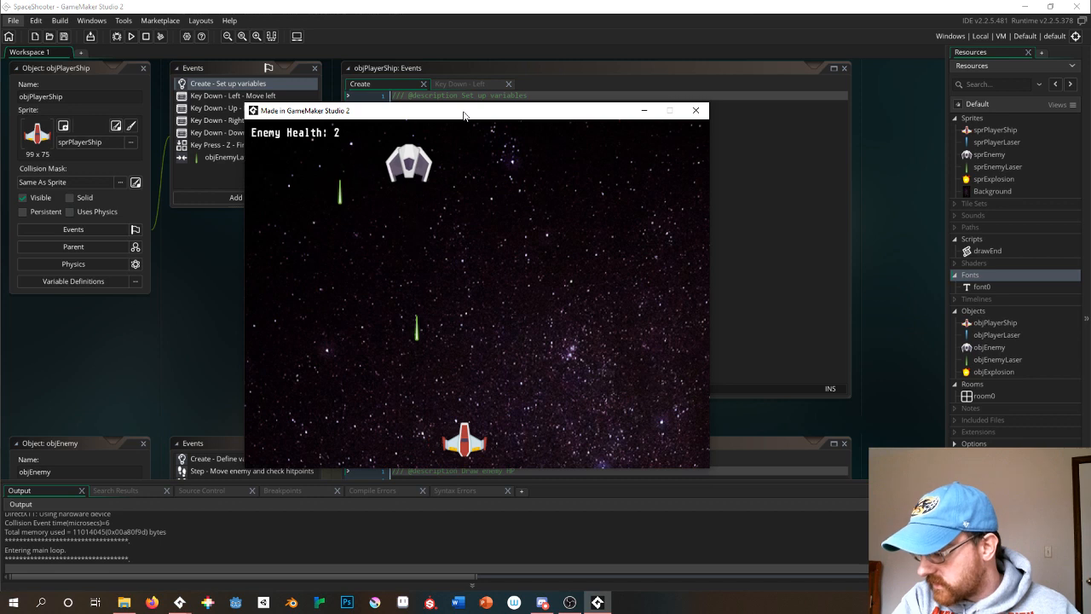
key(z)
key(z)
key(Left)
key(z)
key(z)
key(Right)
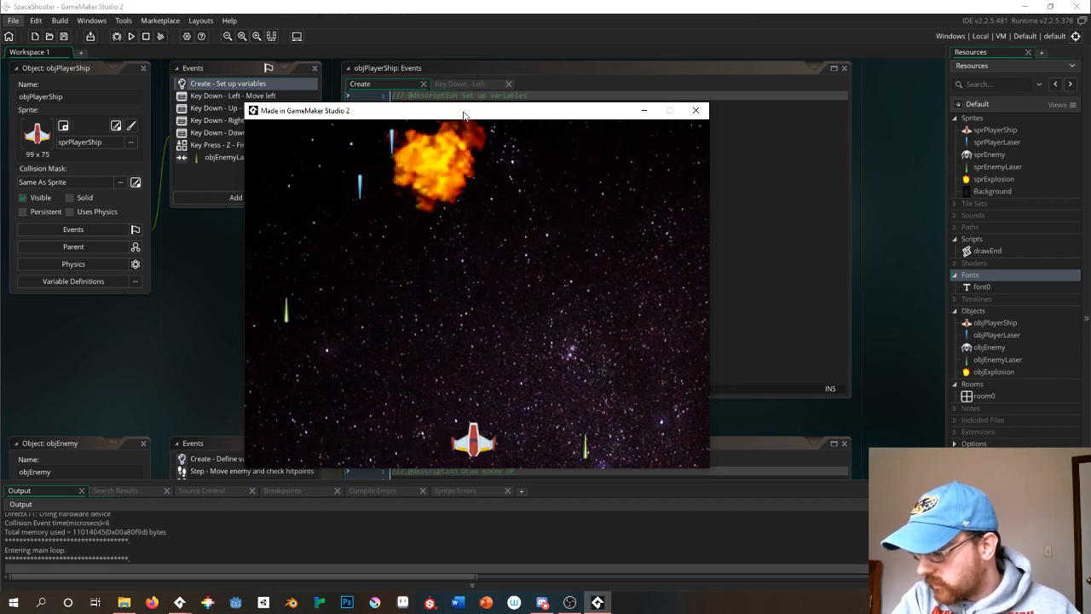
key(Left)
key(Right)
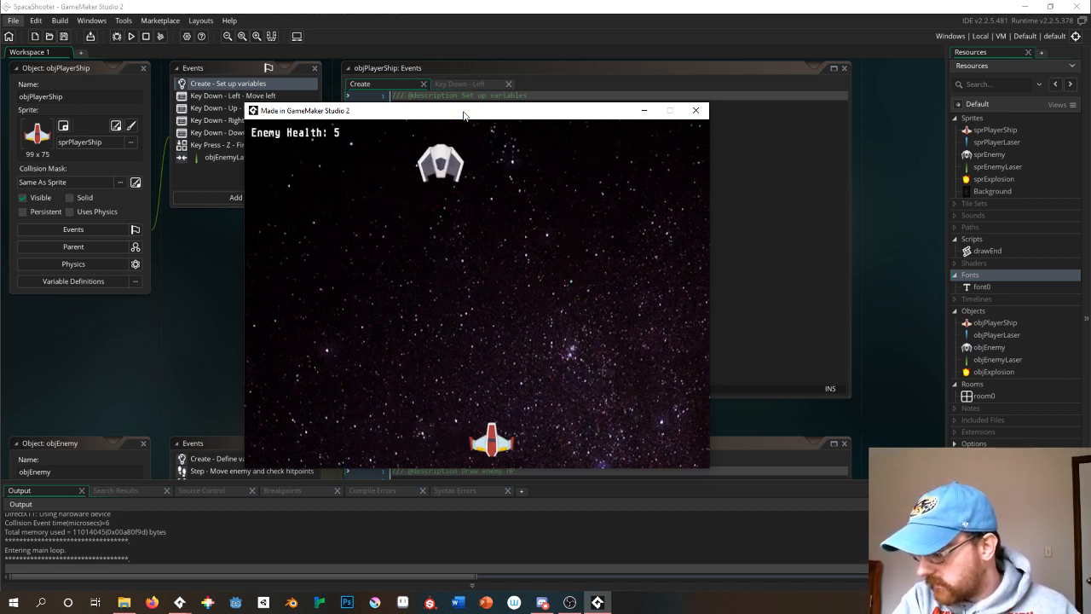
Playtest four more rounds of the space shooter, dodging the green enemy lasers and shooting down the enemy ship each time.
key(Left)
key(Left)
key(Right)
key(Left)
key(z)
key(z)
key(z)
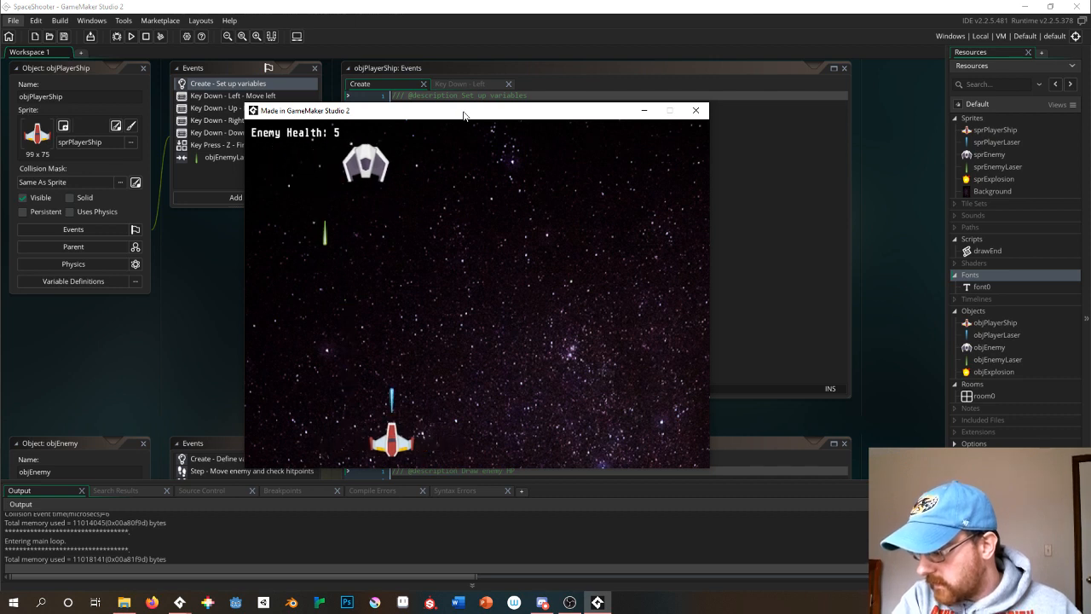
key(Right)
key(Right)
key(z)
key(z)
key(Left)
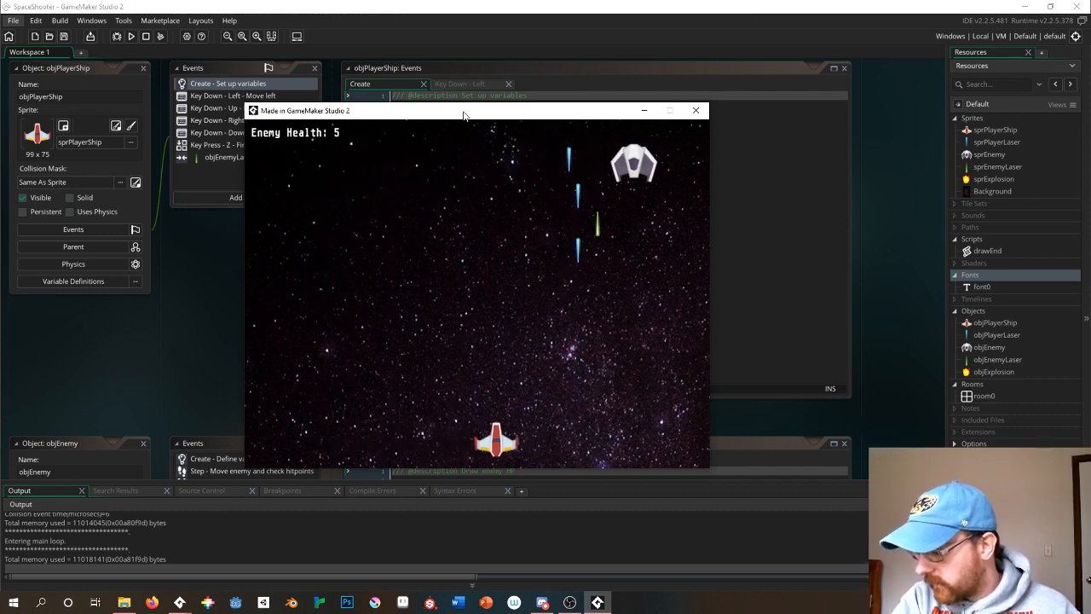
key(z)
key(z)
key(z)
key(Right)
key(Left)
key(z)
key(z)
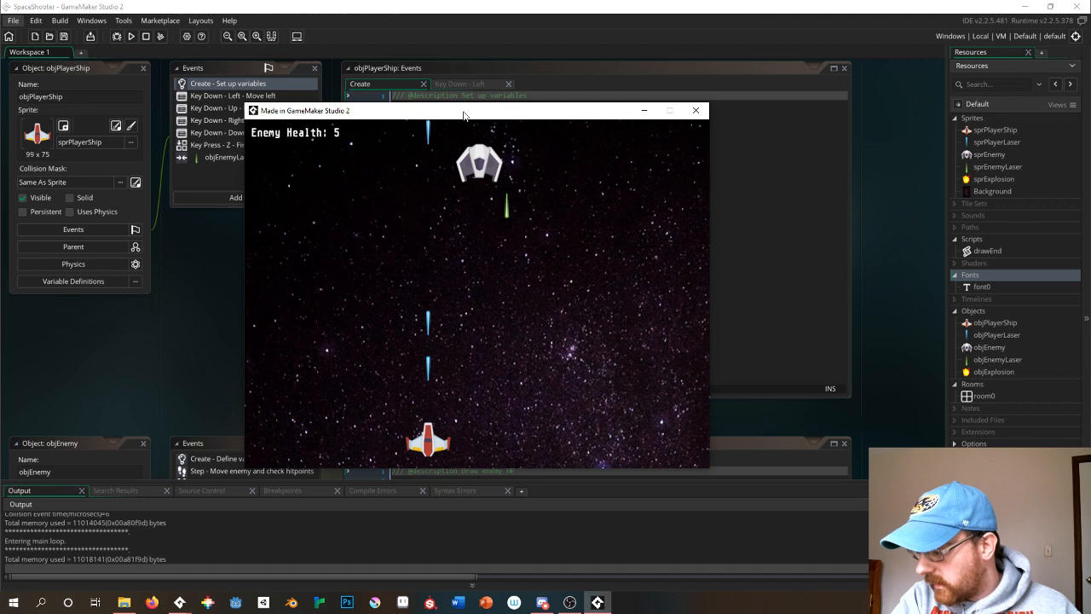
key(Right)
key(Left)
key(z)
key(z)
key(z)
key(z)
key(z)
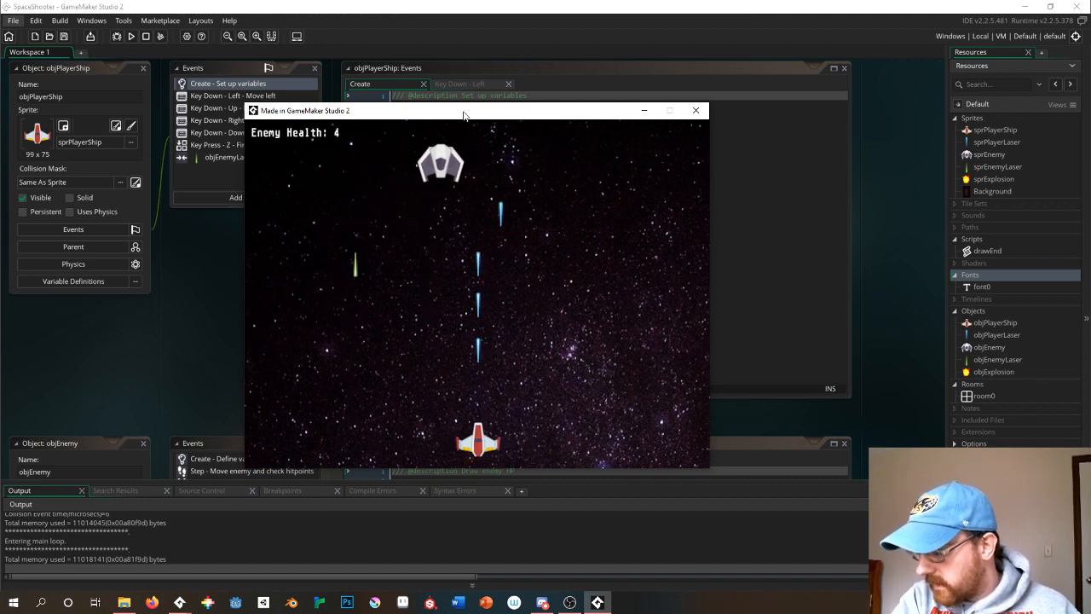
key(Left)
key(z)
key(z)
key(Right)
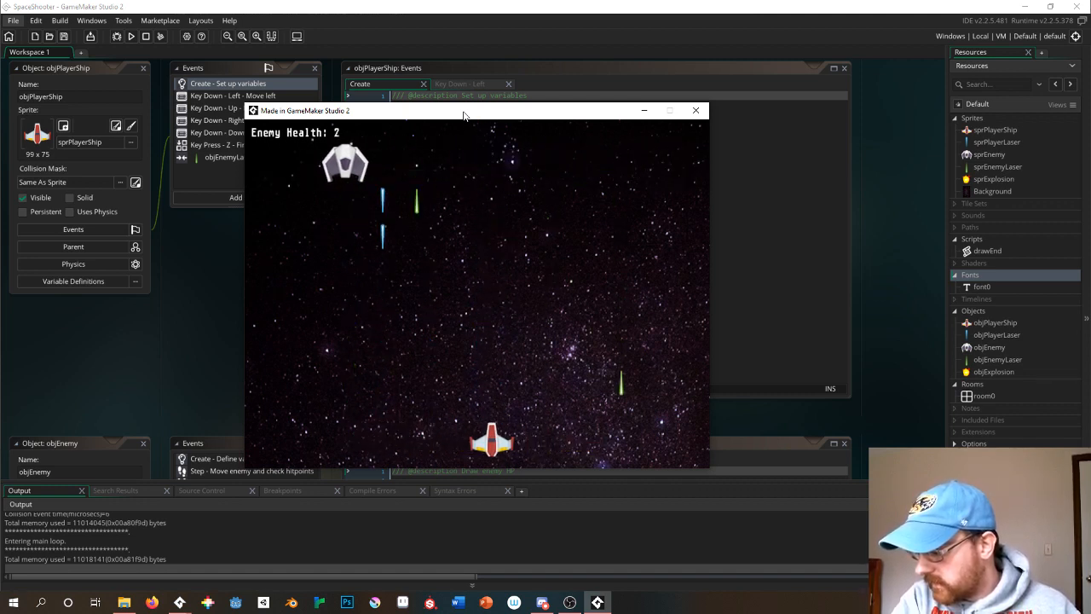
key(z)
key(z)
key(Left)
key(z)
key(Right)
key(z)
key(z)
key(Left)
key(z)
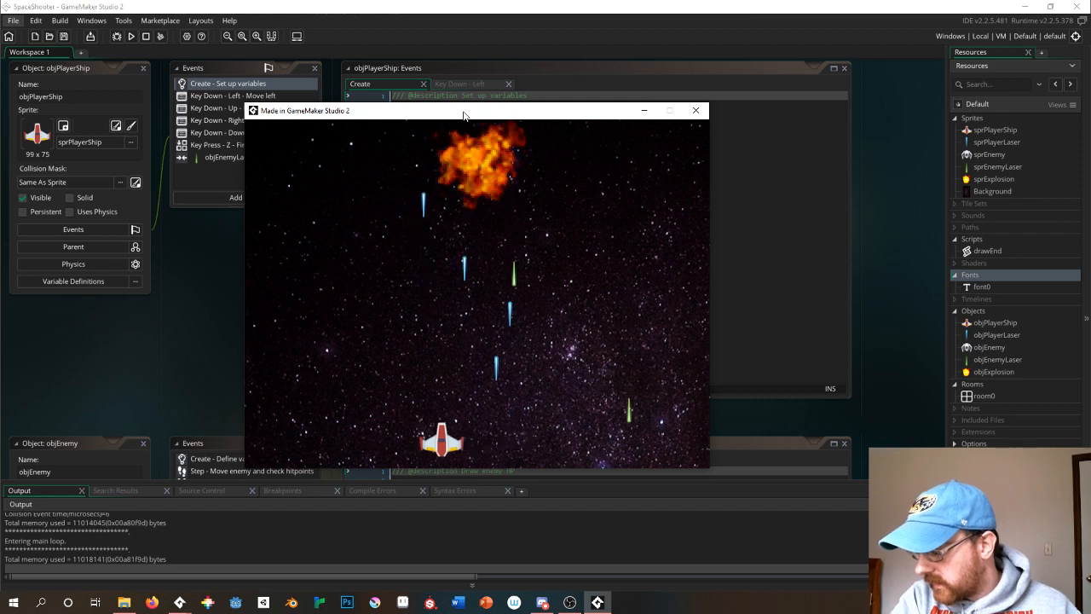
key(Left)
key(Right)
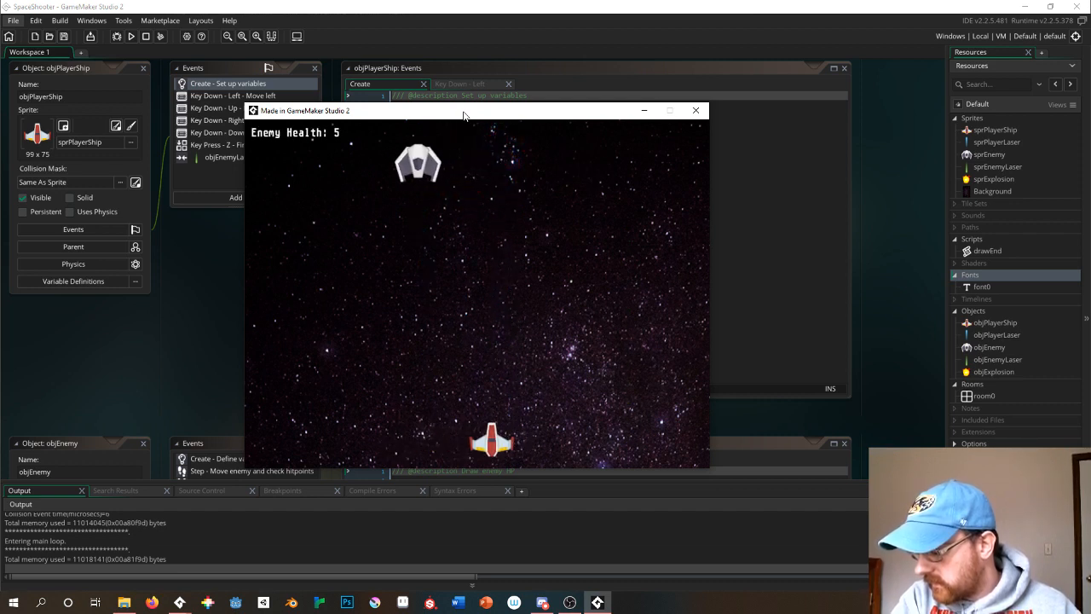
key(Left)
key(Left)
key(Left)
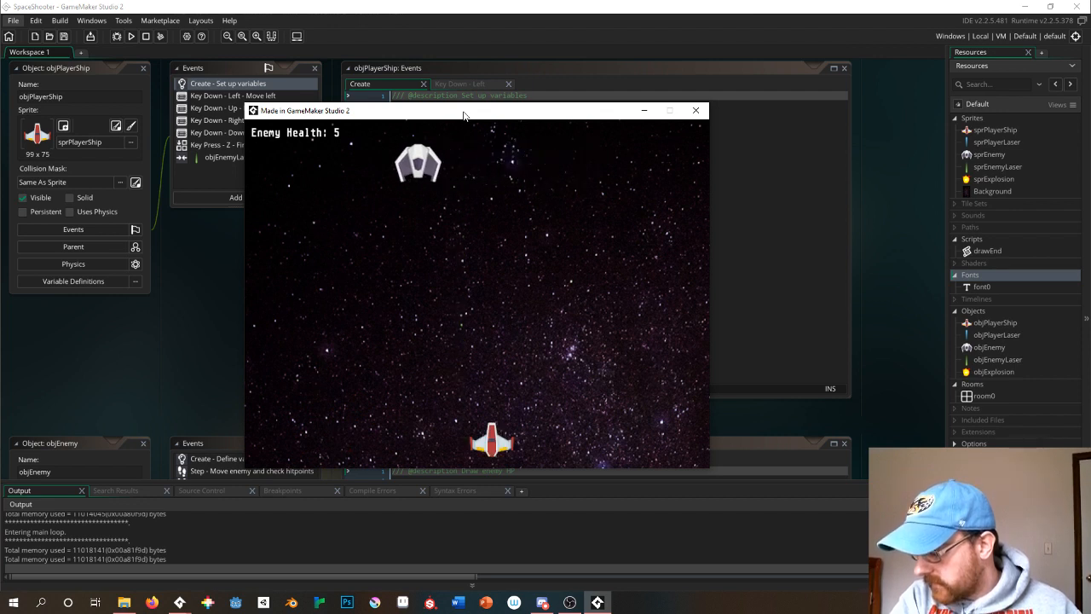
key(z)
key(z)
key(z)
key(Right)
key(Left)
key(z)
key(z)
key(z)
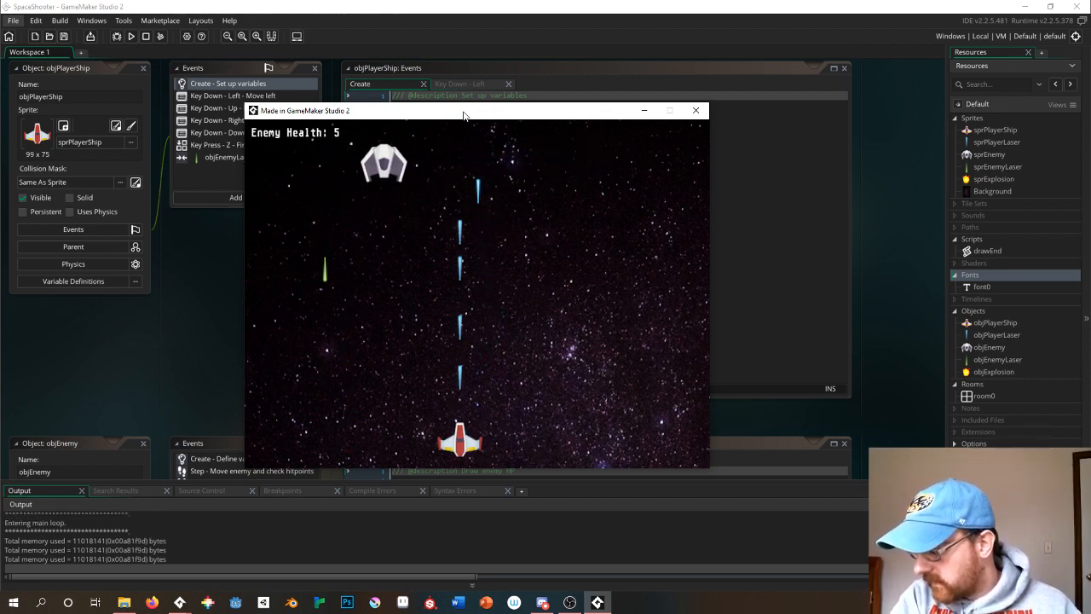
key(Right)
key(Left)
key(z)
key(z)
key(Right)
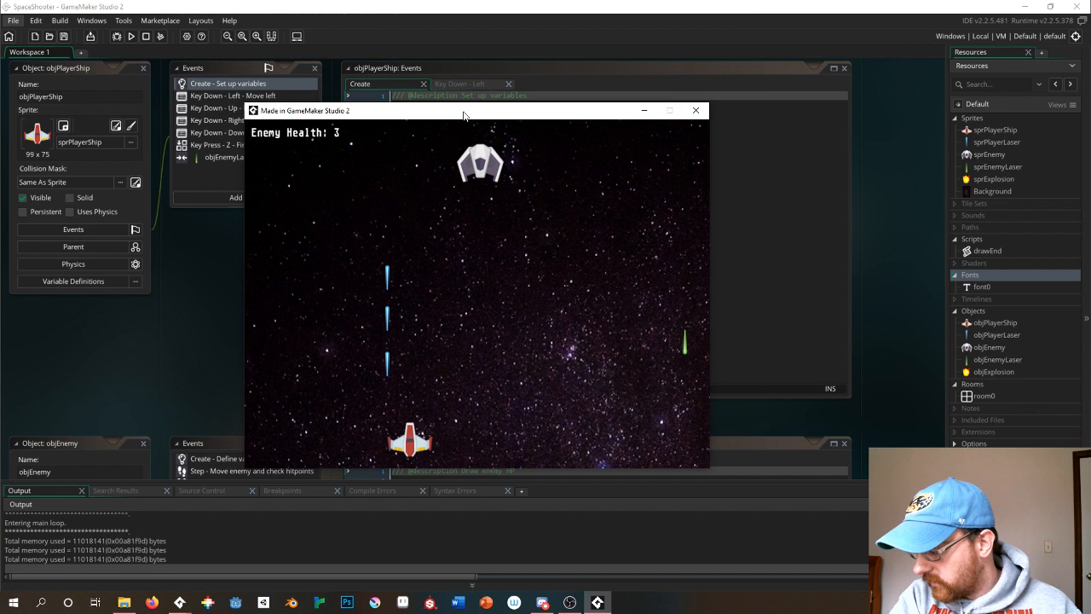
key(Right)
key(z)
key(z)
key(Left)
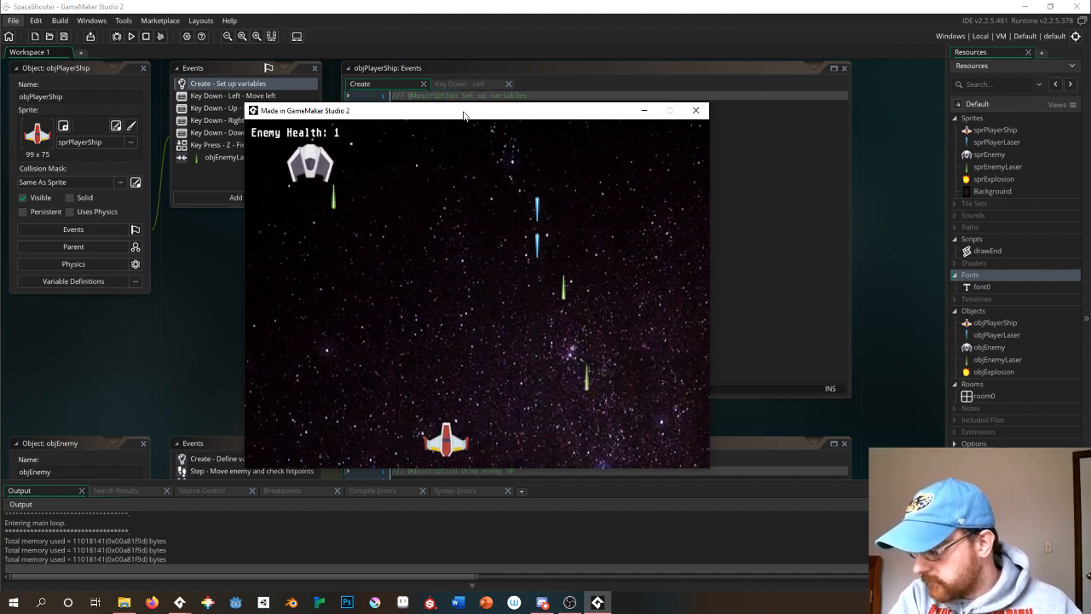
key(Right)
key(Right)
key(z)
key(z)
key(z)
key(Left)
key(z)
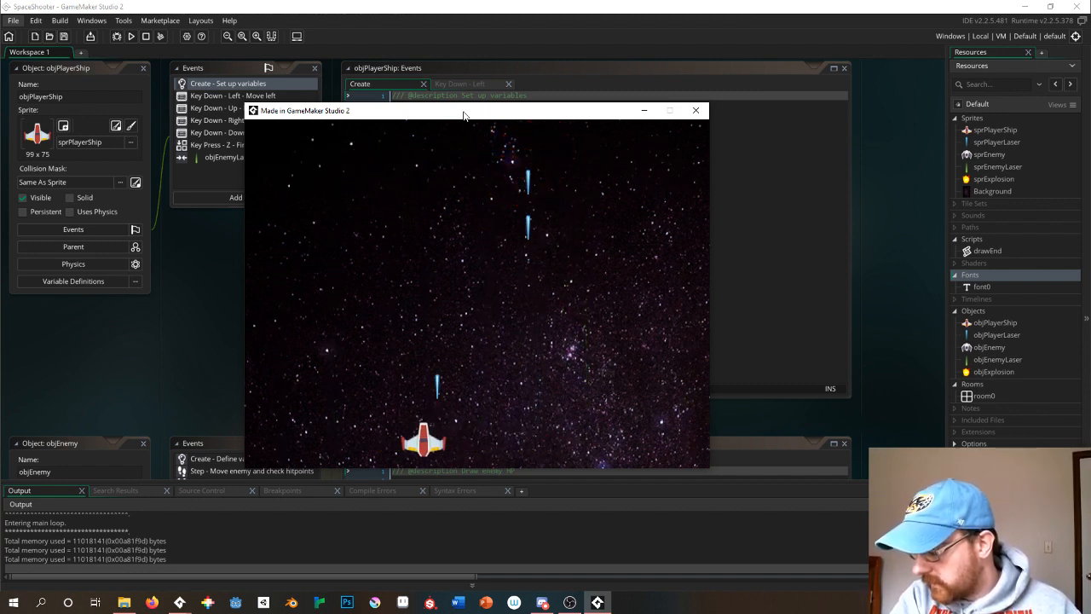
key(Right)
key(z)
key(Left)
key(z)
key(z)
key(z)
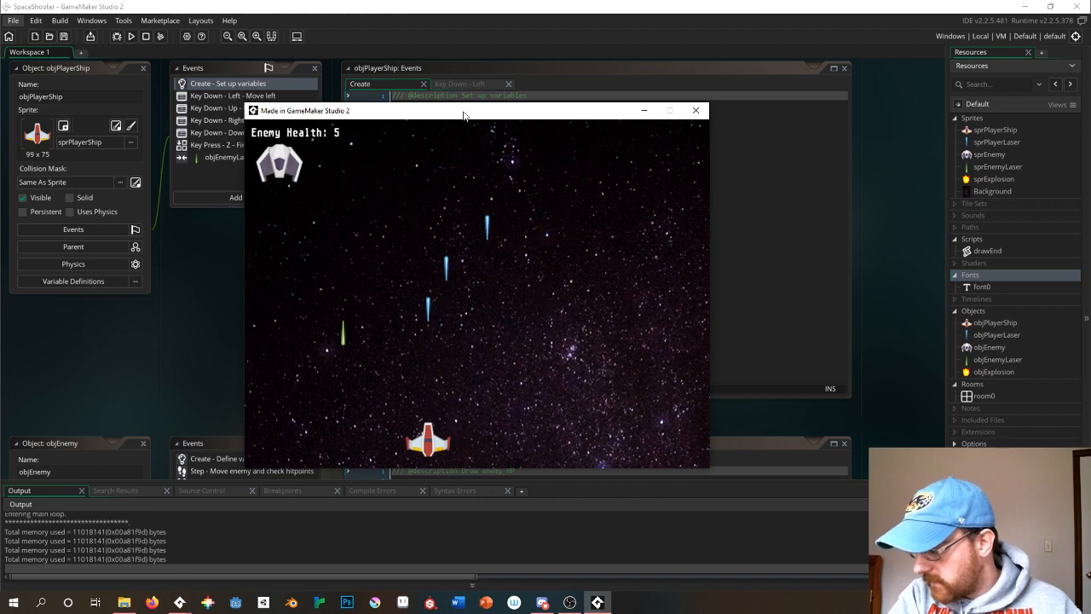
key(Right)
key(z)
key(z)
key(Left)
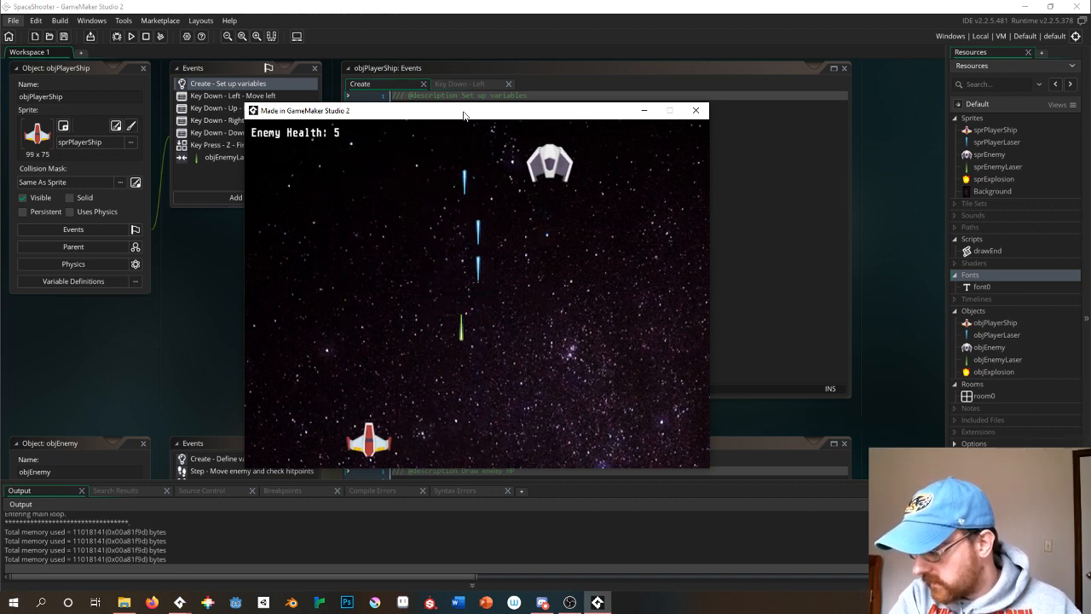
key(z)
key(z)
key(Right)
key(z)
key(z)
key(z)
key(z)
key(Right)
key(Left)
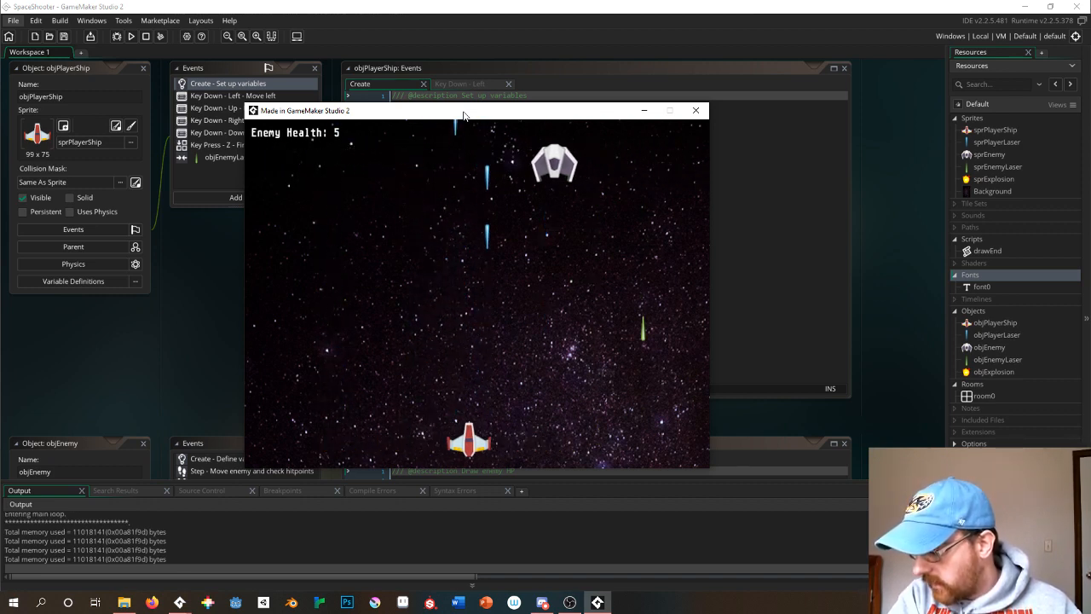
key(z)
key(z)
key(z)
key(Left)
key(z)
key(z)
key(z)
key(Right)
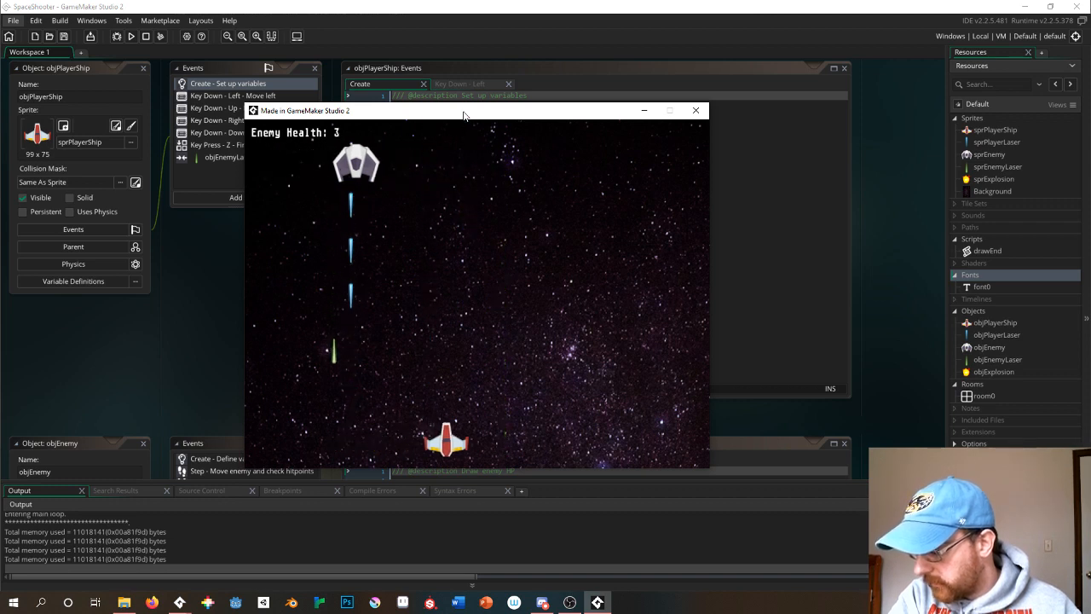
key(z)
key(Left)
key(z)
key(Right)
key(z)
key(z)
key(Left)
key(z)
key(Right)
key(z)
key(z)
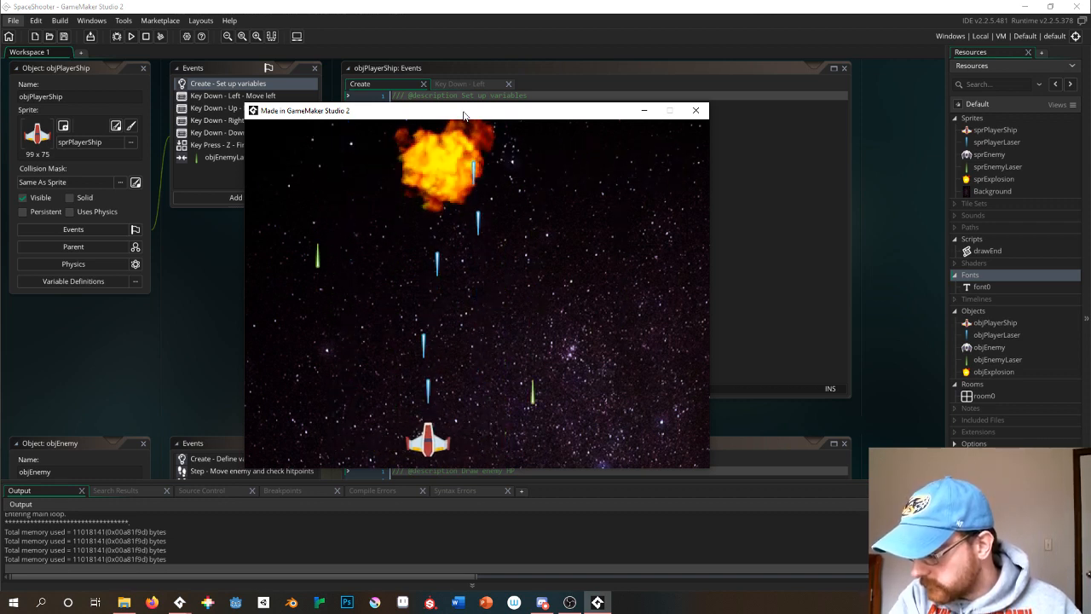
key(Right)
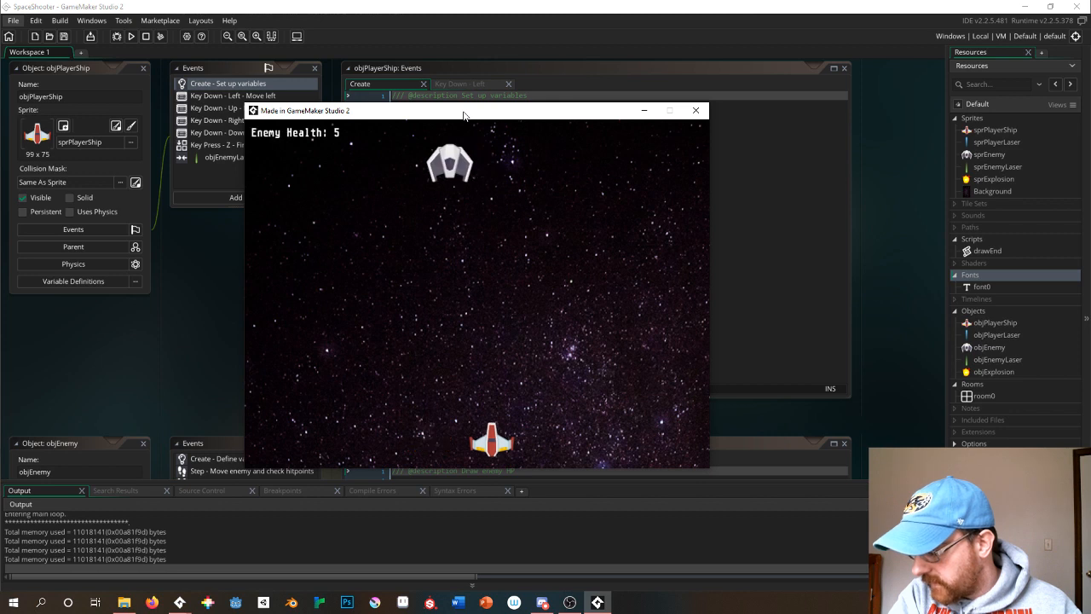
key(z)
key(z)
key(Left)
key(z)
key(z)
key(z)
key(Right)
key(z)
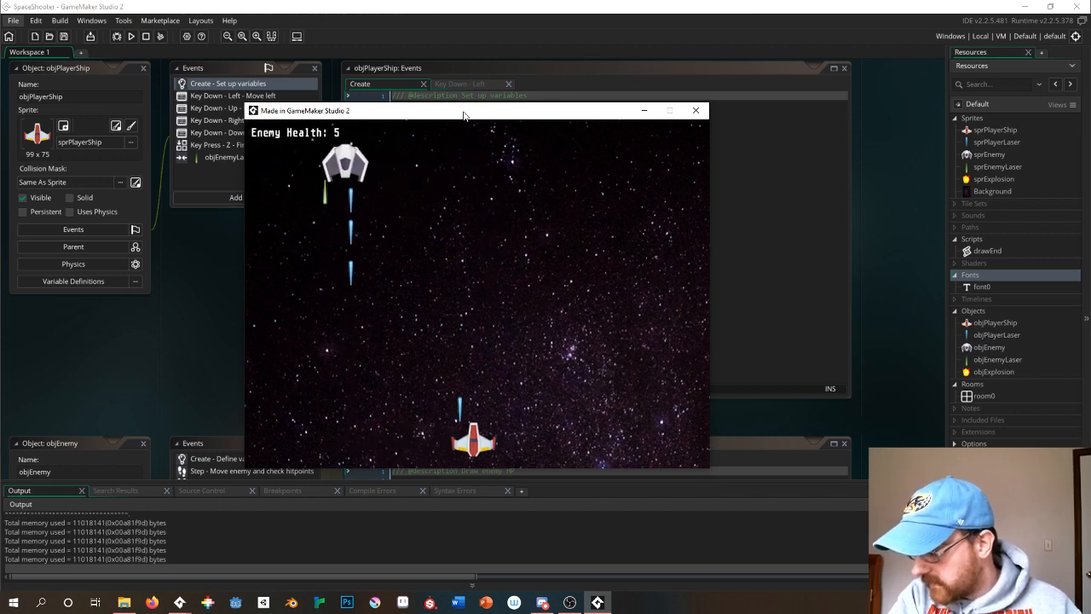
key(Left)
key(z)
key(z)
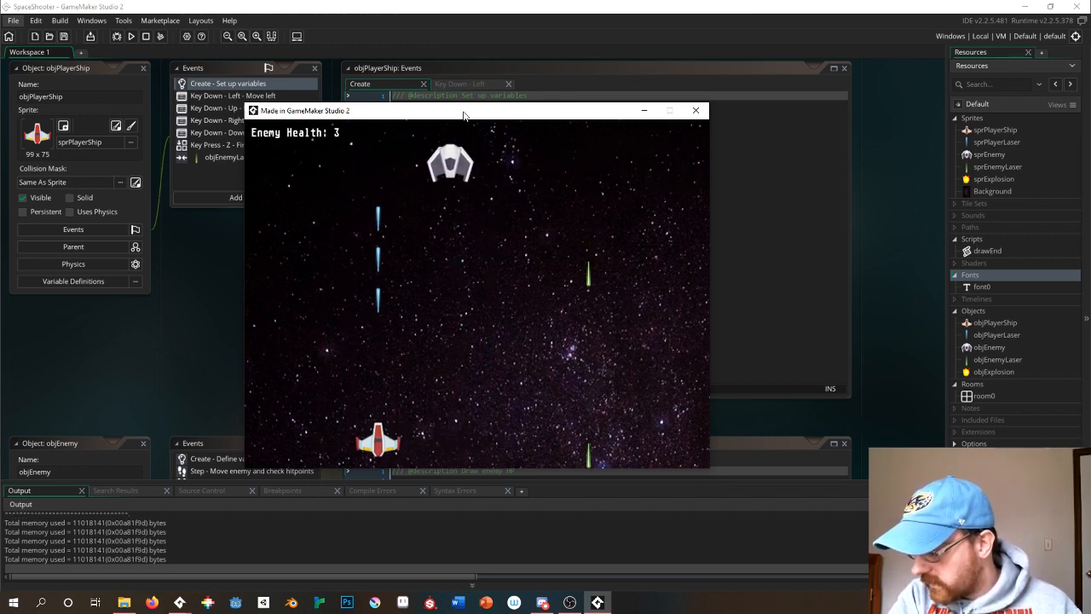
key(Right)
key(z)
key(Left)
key(Left)
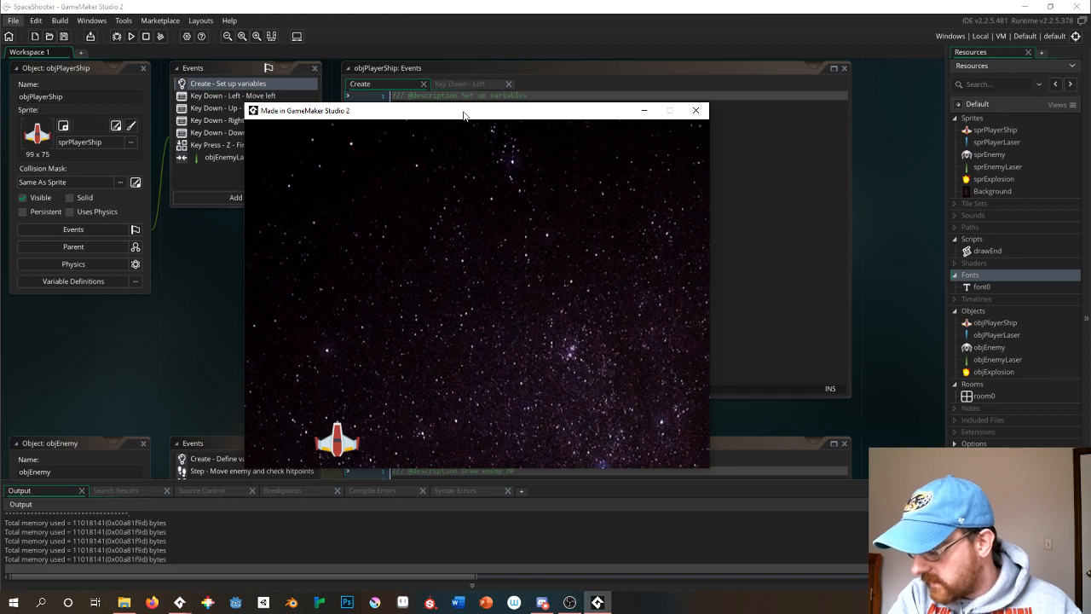
Playtest one more round of the space shooter, steering sideways and firing lasers at the enemy ship, and close the game window.
key(Right)
key(Left)
key(Left)
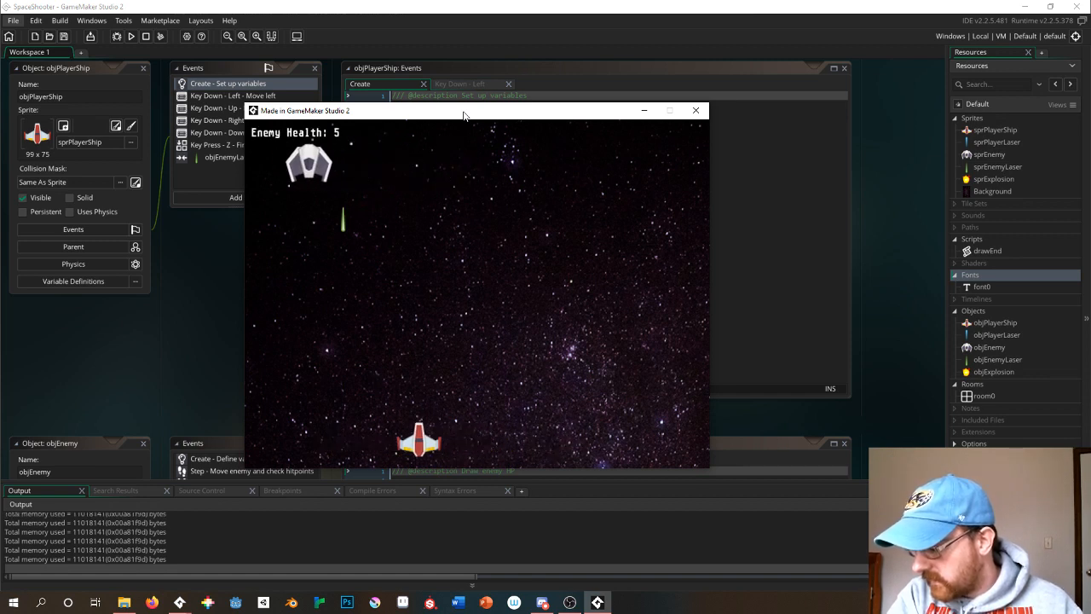
key(z)
key(z)
key(Right)
key(Right)
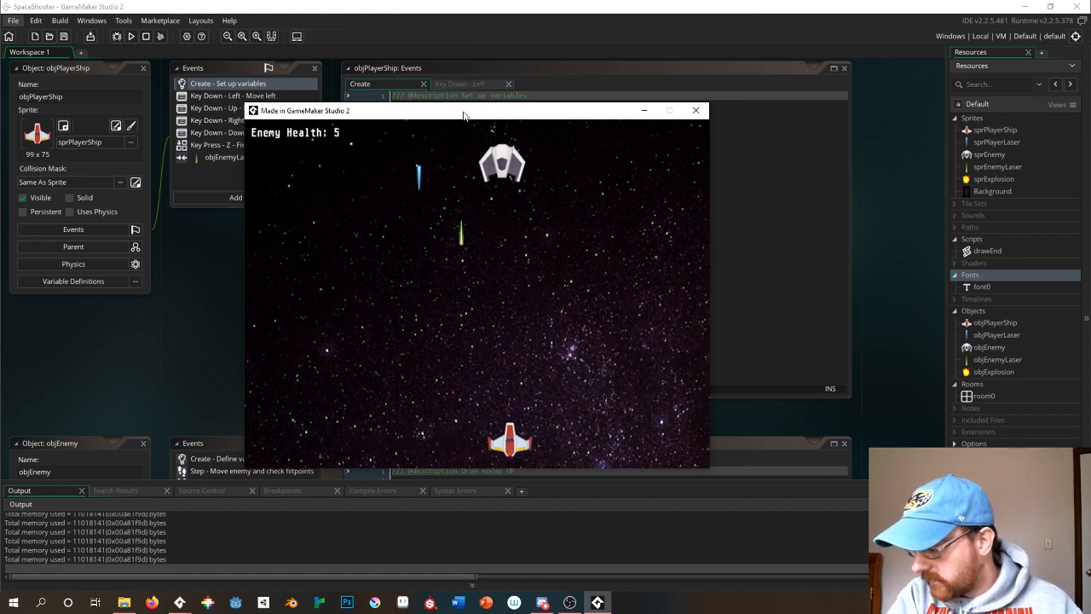
key(Left)
key(z)
key(Left)
key(Right)
key(z)
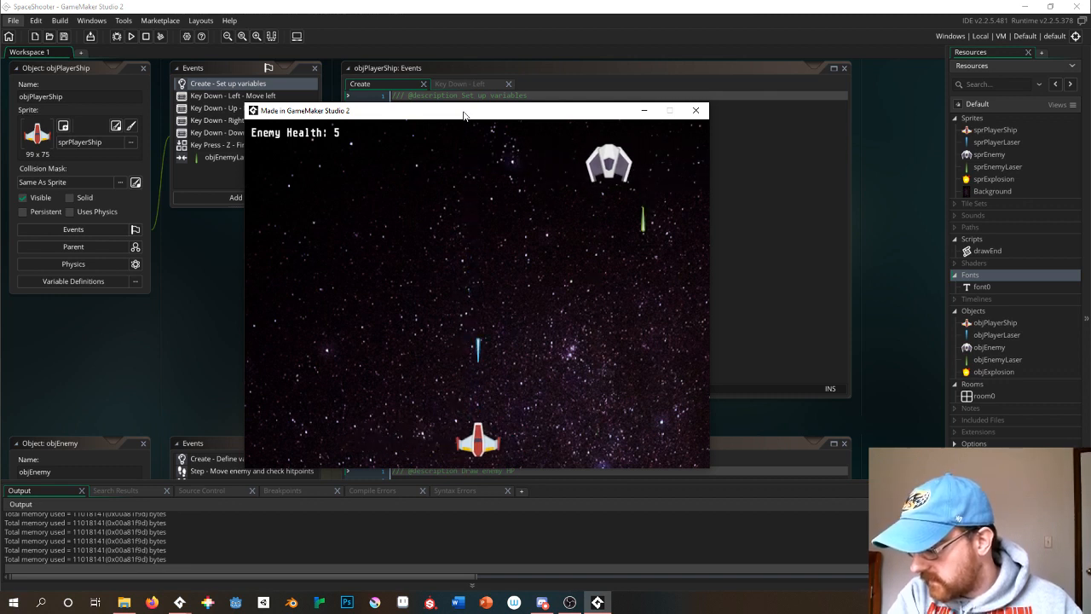
key(z)
key(Right)
key(Right)
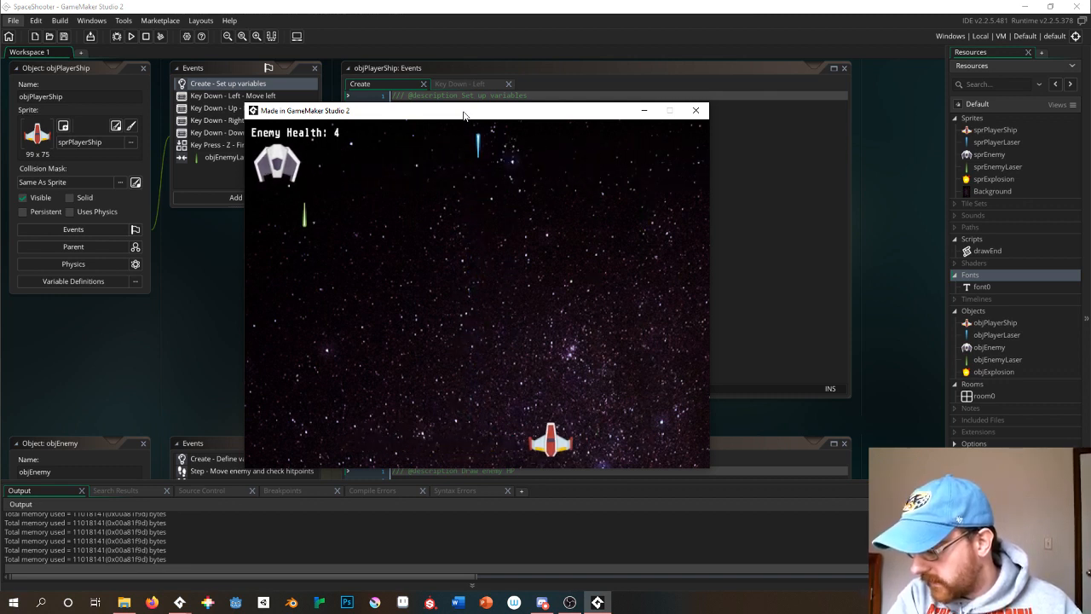
key(Left)
key(z)
key(Right)
key(z)
key(z)
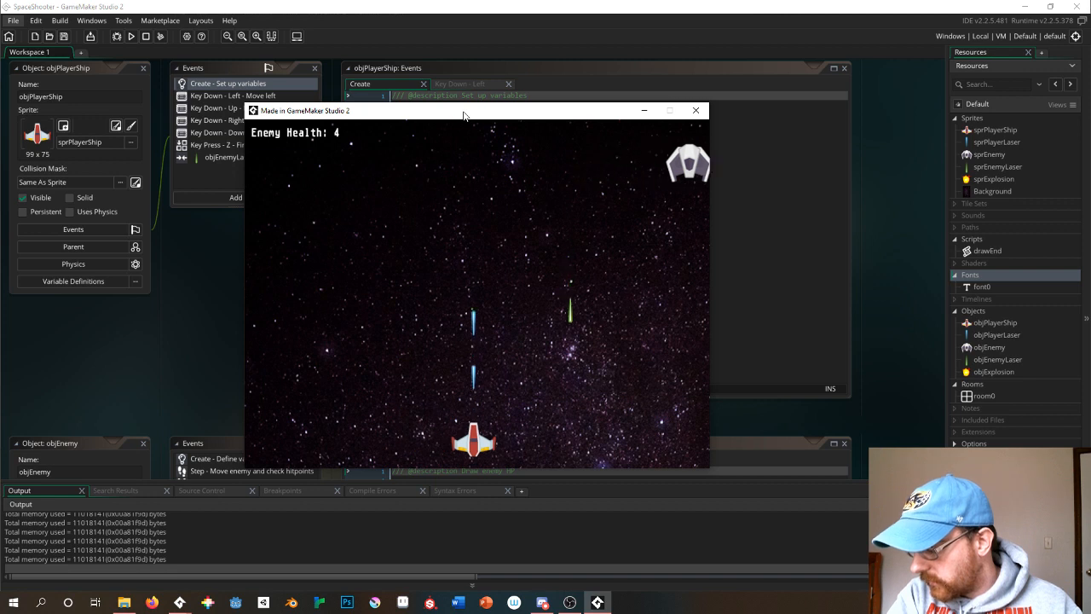
key(Left)
key(z)
key(z)
key(z)
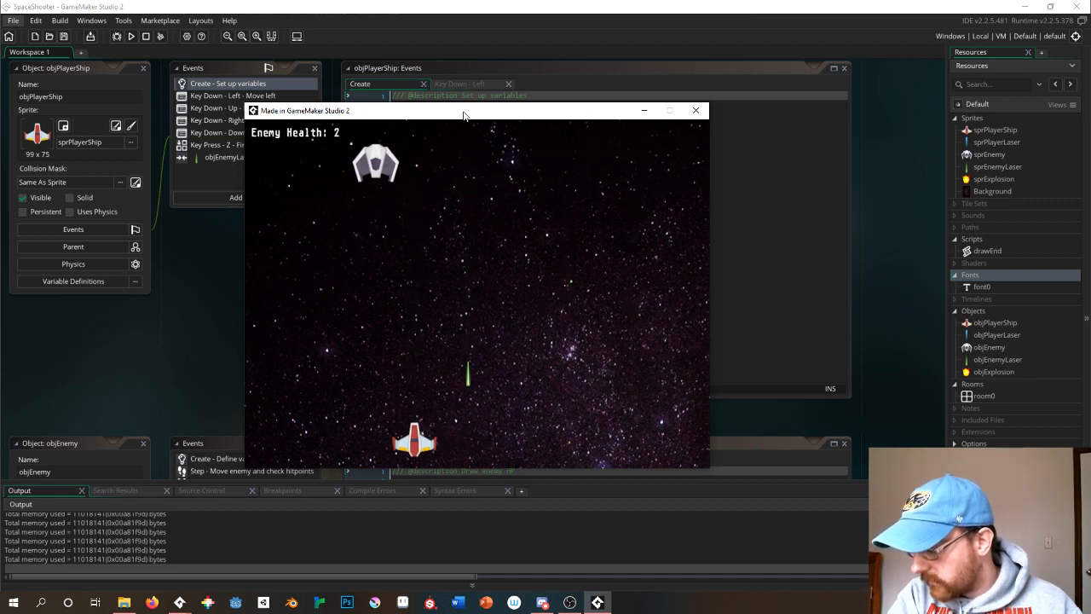
key(Right)
key(z)
key(z)
key(z)
key(Left)
key(Right)
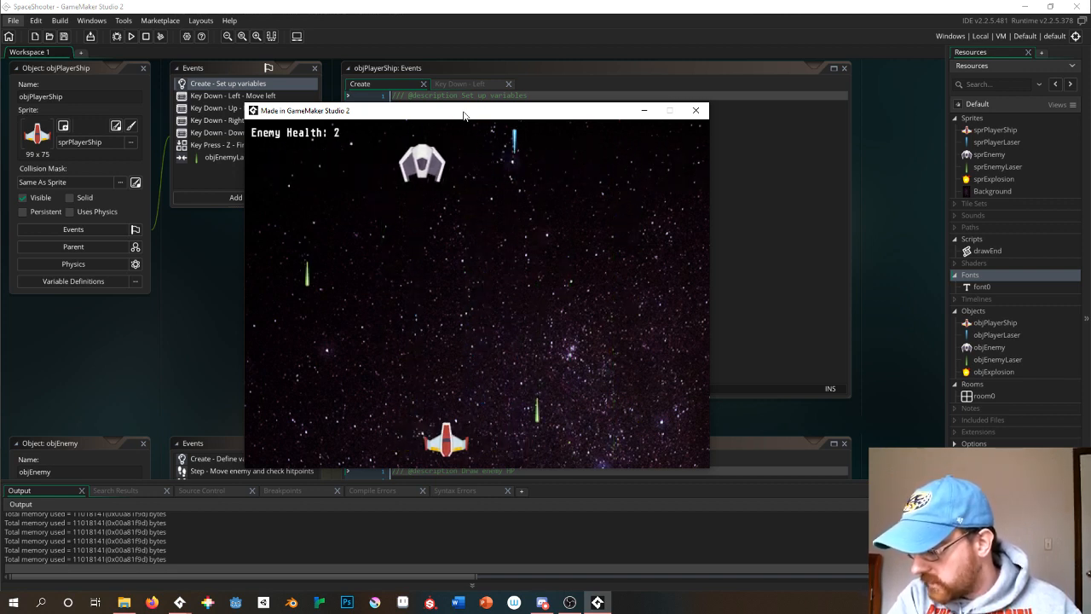
key(z)
key(z)
key(Left)
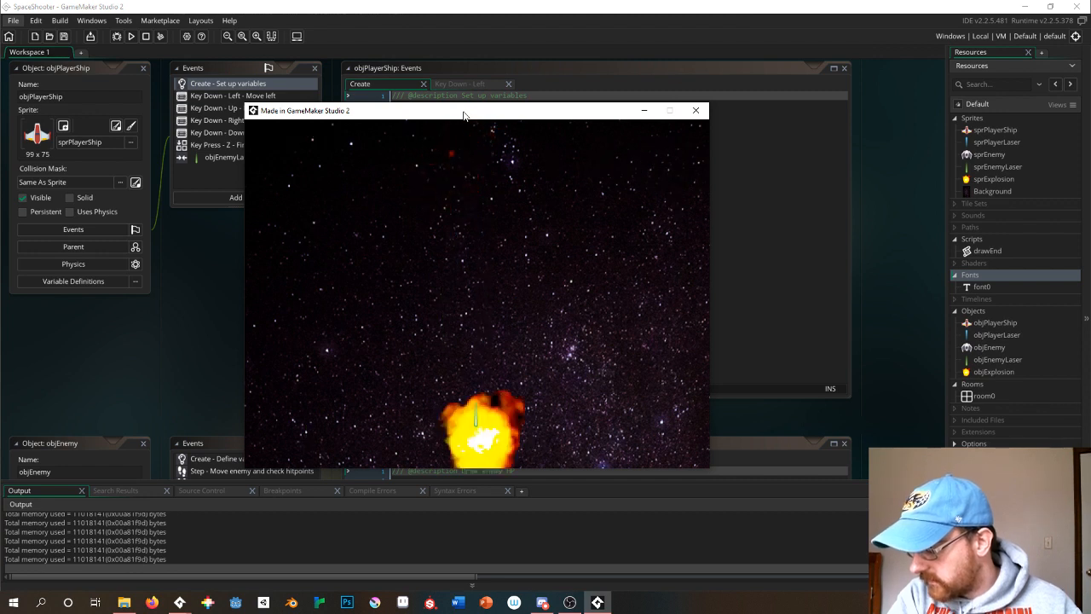
key(Left)
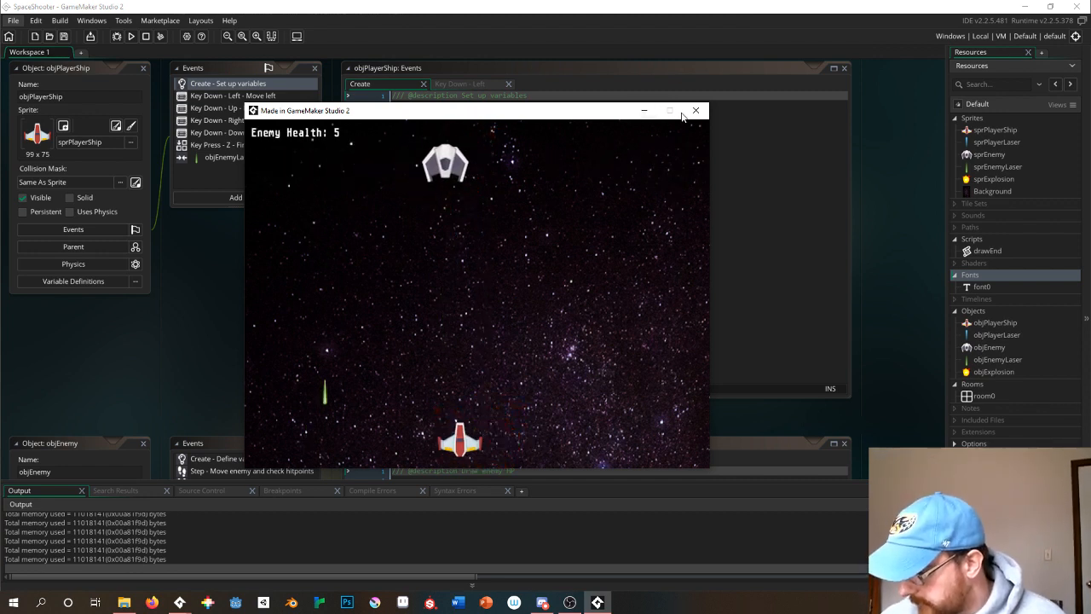
click(693, 111)
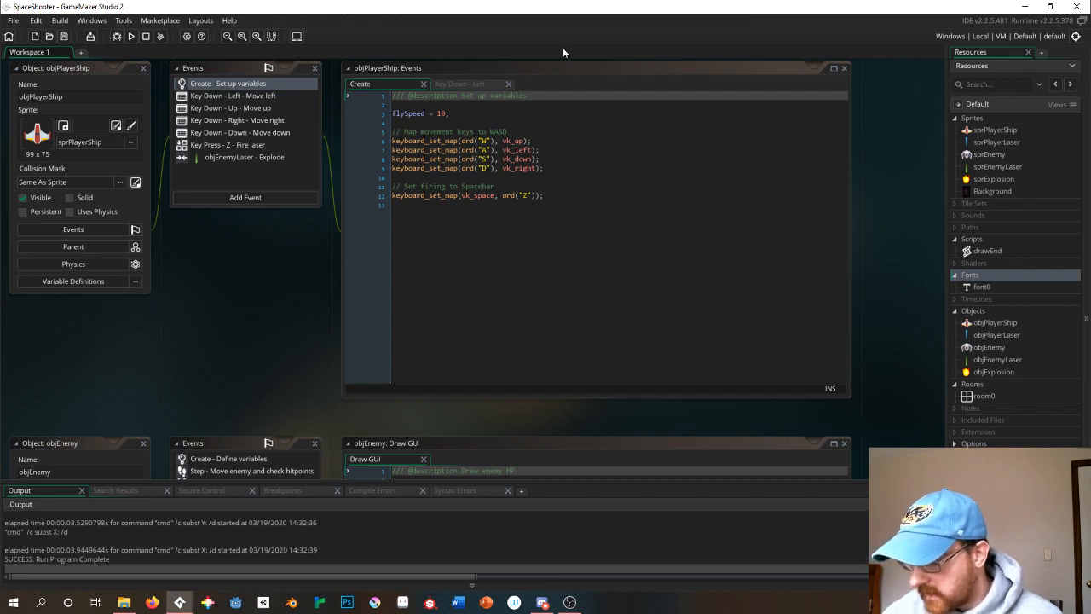
View the layout of room0 in the Room Editor, return to the objPlayerShip workspace and close the Room Editor panel.
click(996, 395)
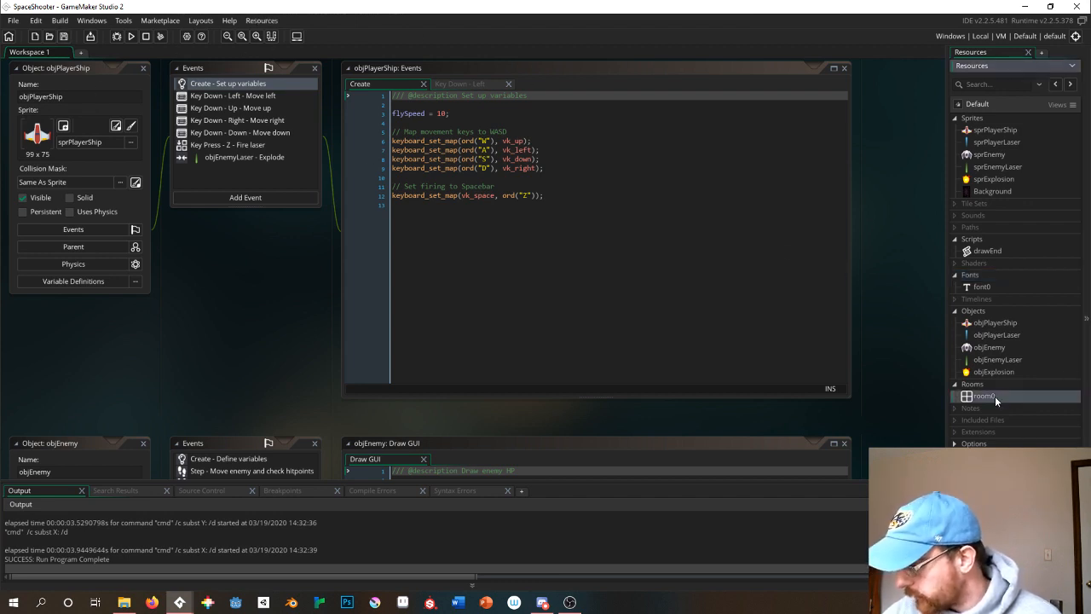
double_click(994, 396)
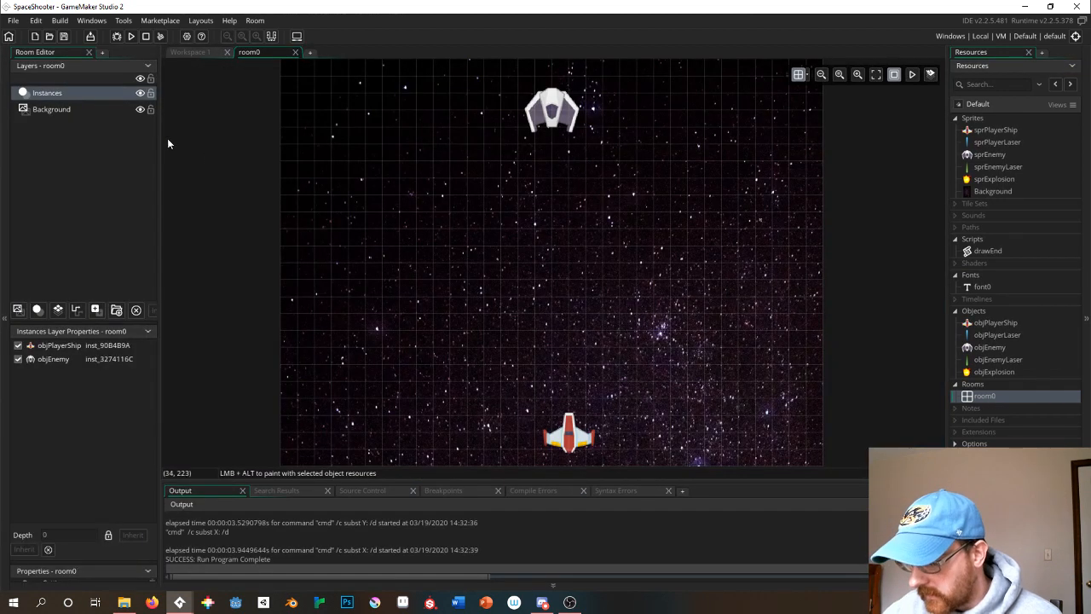
click(199, 54)
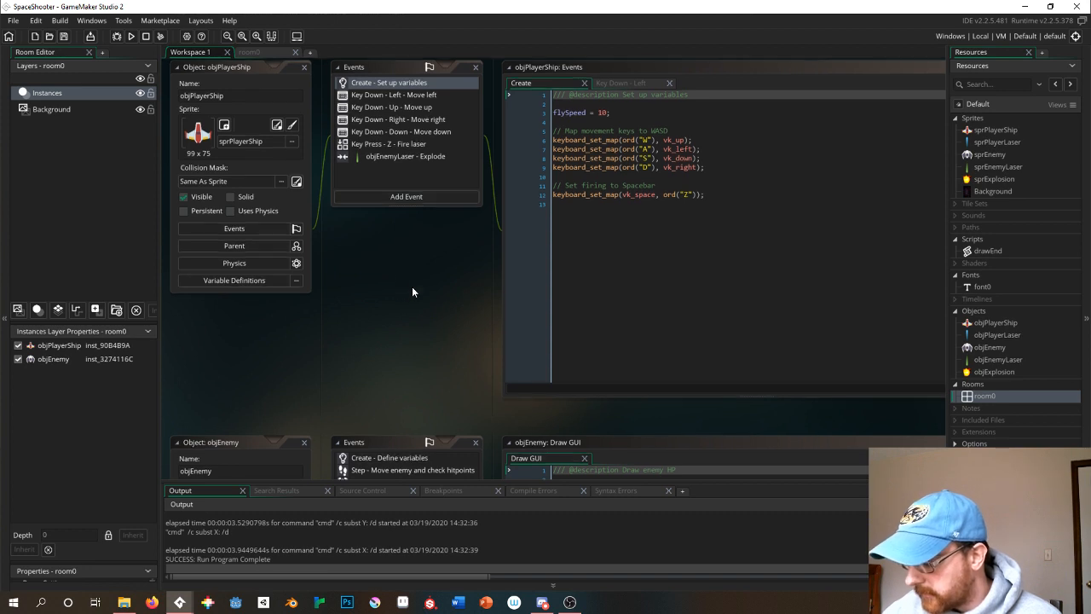
middle_drag(412, 292, 388, 272)
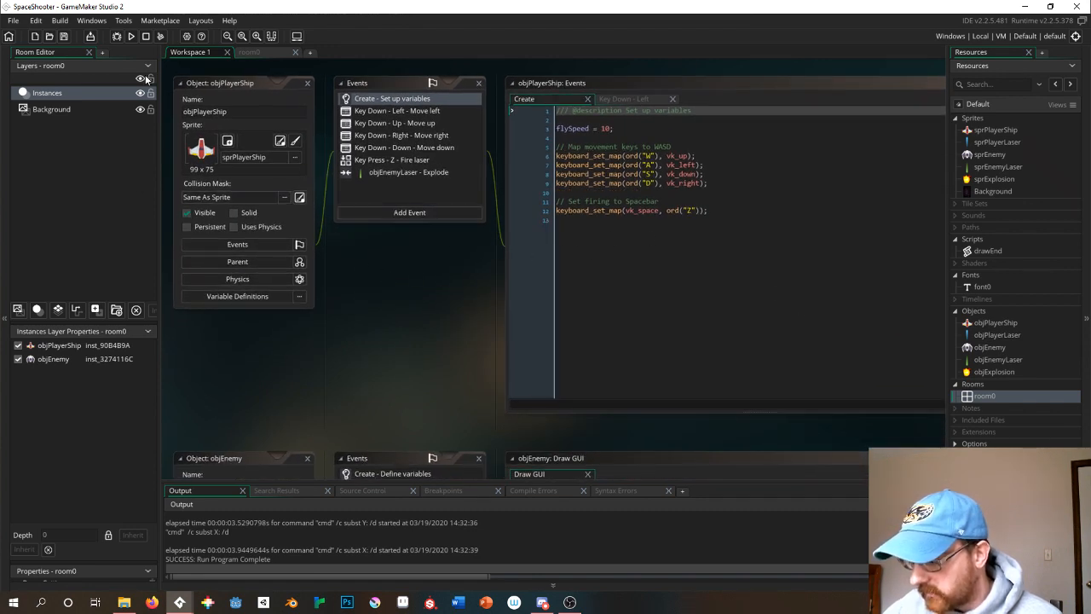
click(91, 51)
click(134, 52)
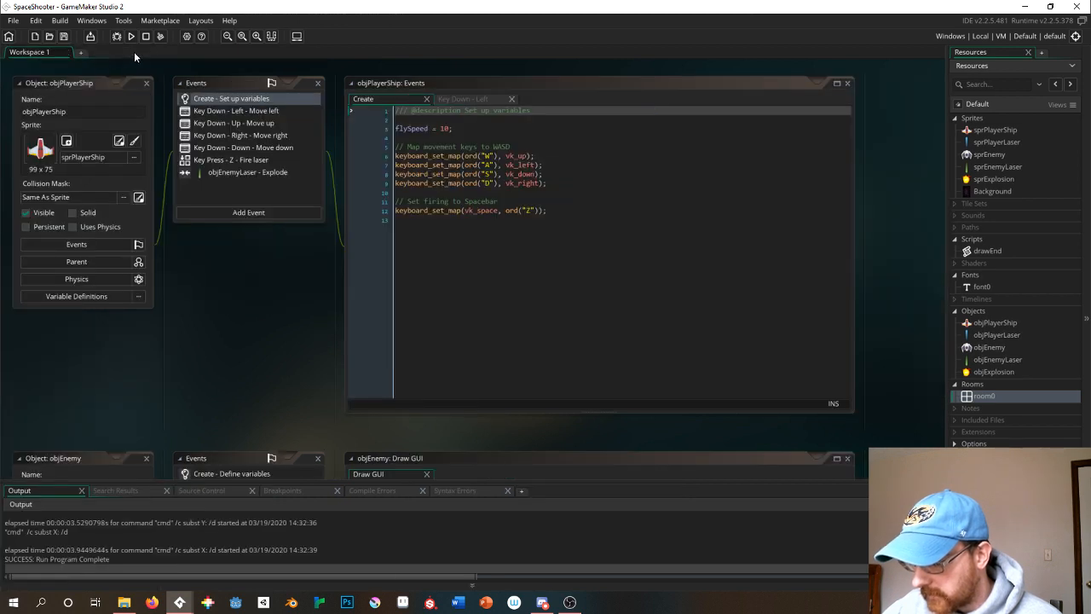
middle_drag(284, 270, 317, 269)
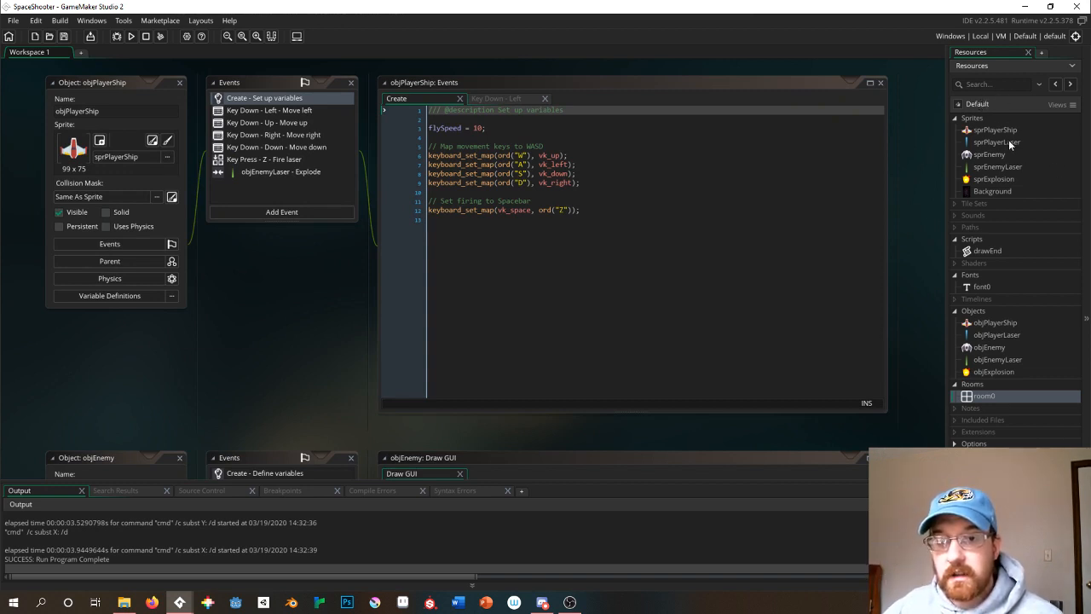
Collapse the Sprites, Scripts, Fonts, Objects and Rooms resource groups, and re-expand only Sprites and Objects.
click(955, 118)
click(955, 167)
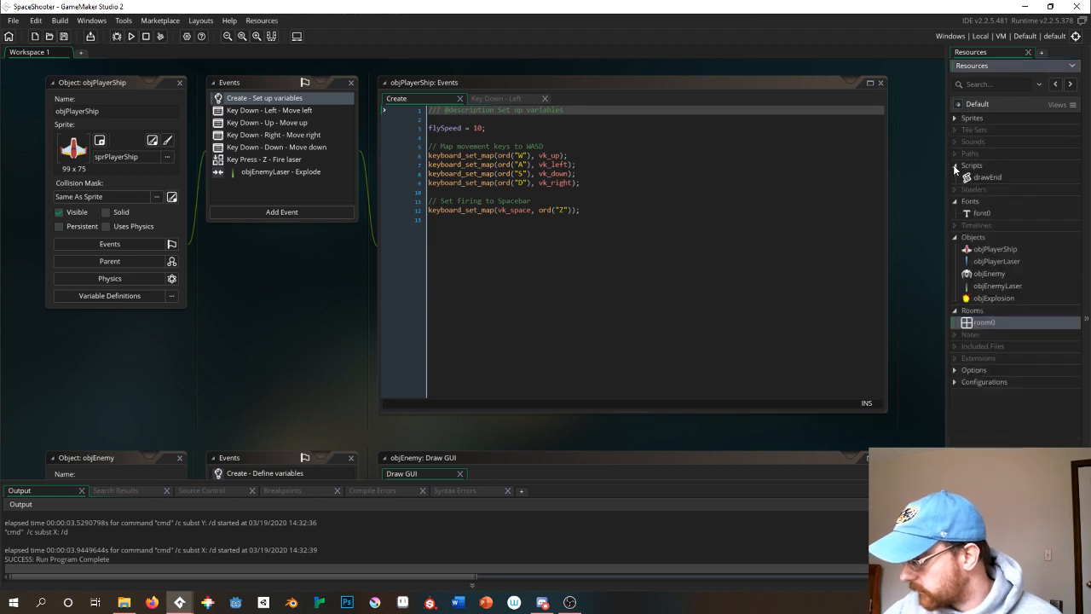
click(955, 190)
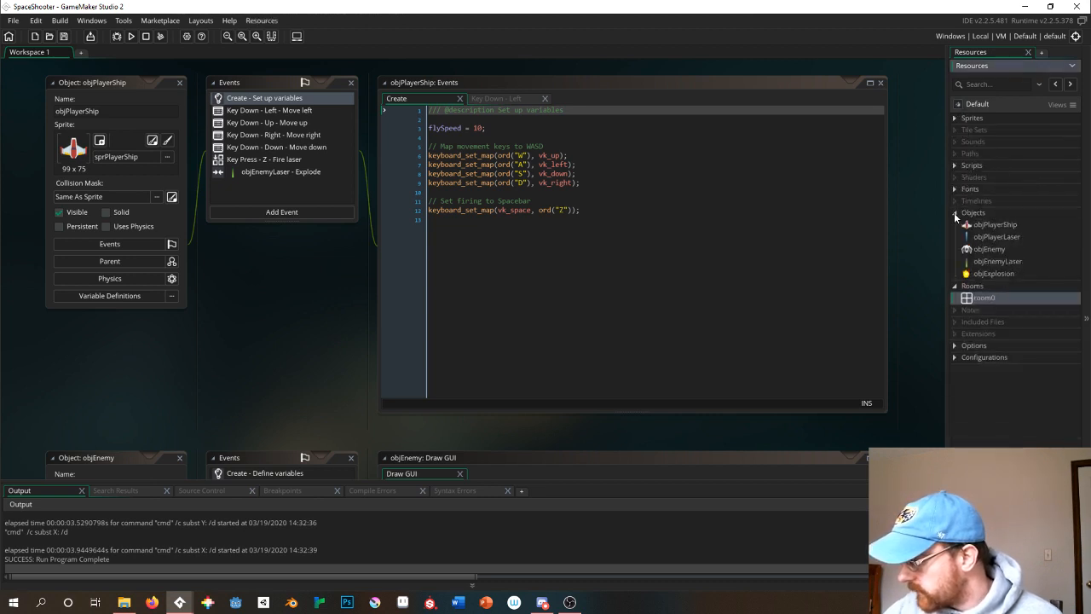
click(956, 212)
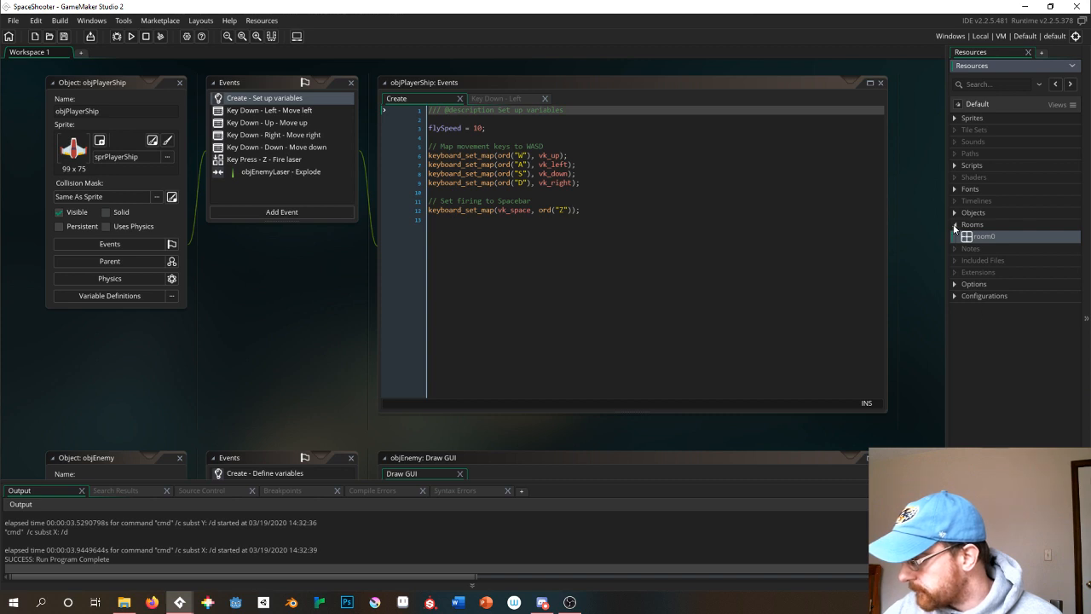
click(955, 224)
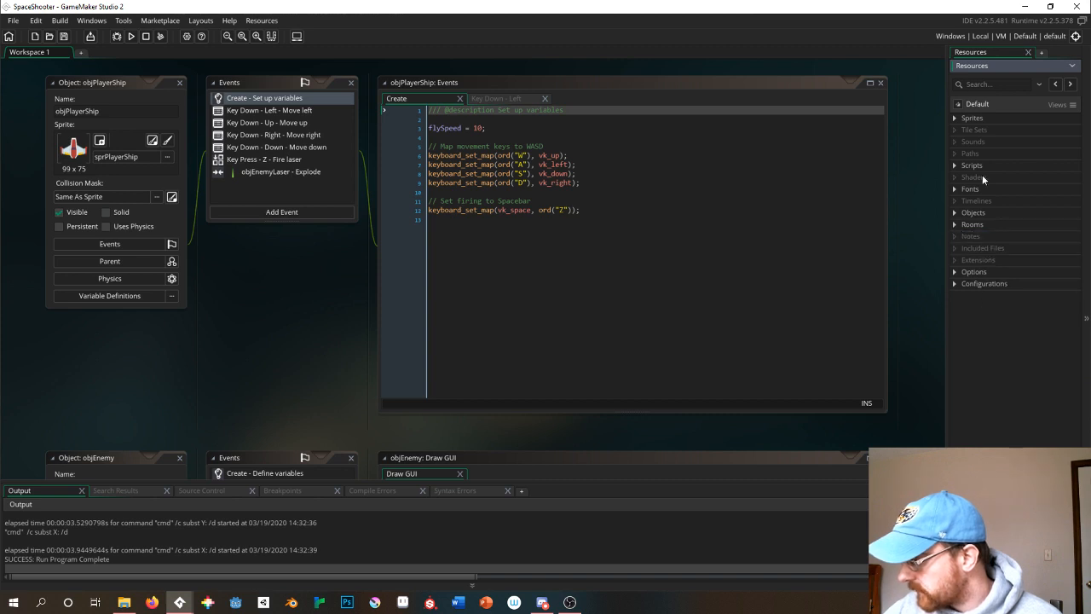
click(954, 118)
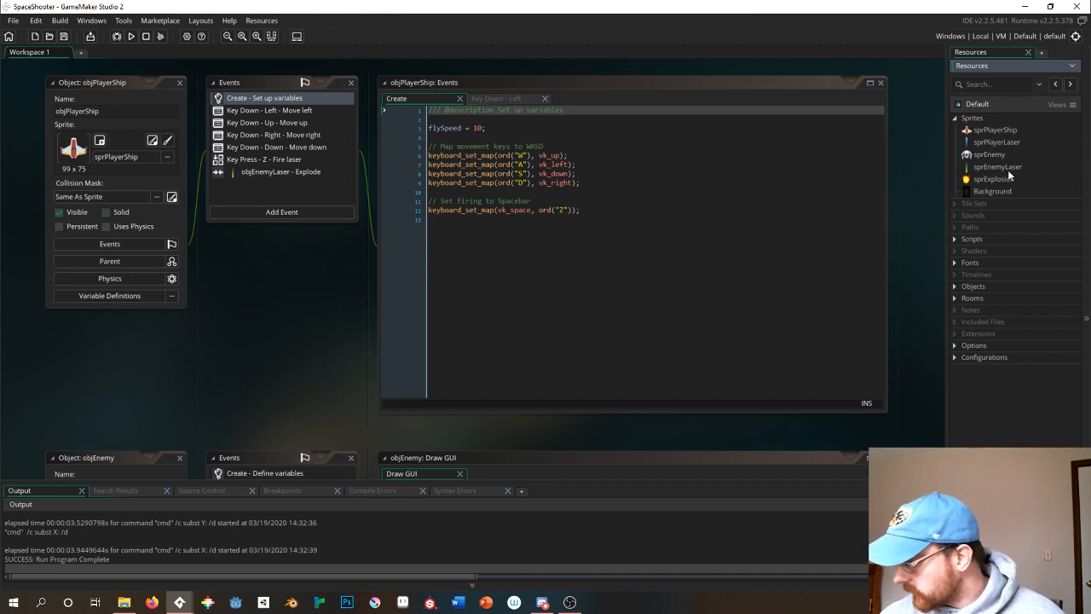
click(954, 287)
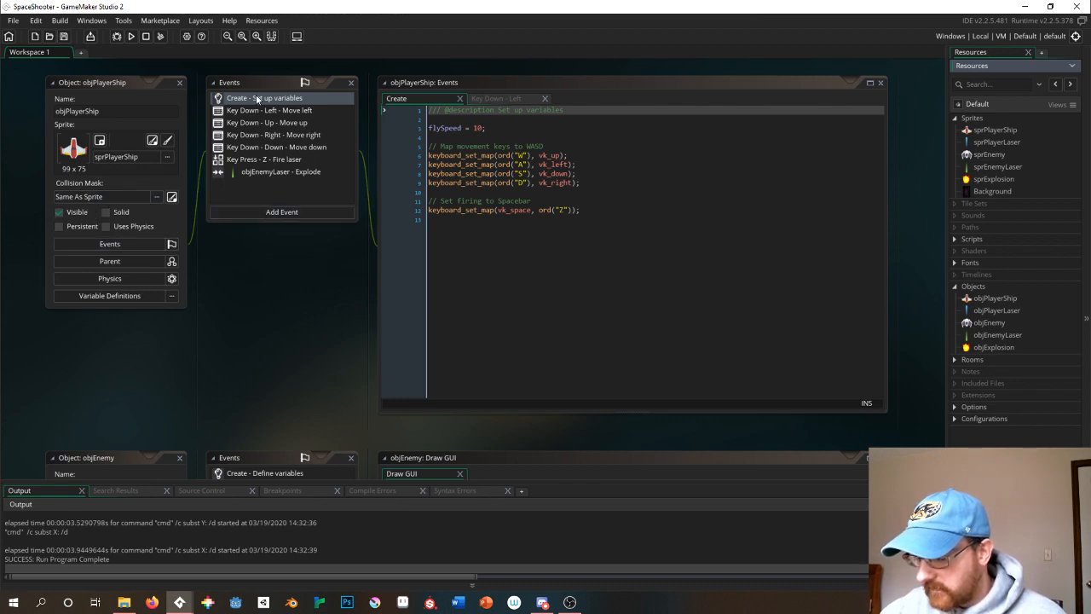
Examine objPlayerShip's object properties, its event list and the code of its Create event.
mouse_move(261, 81)
mouse_down()
mouse_move(273, 100)
mouse_move(271, 81)
mouse_up()
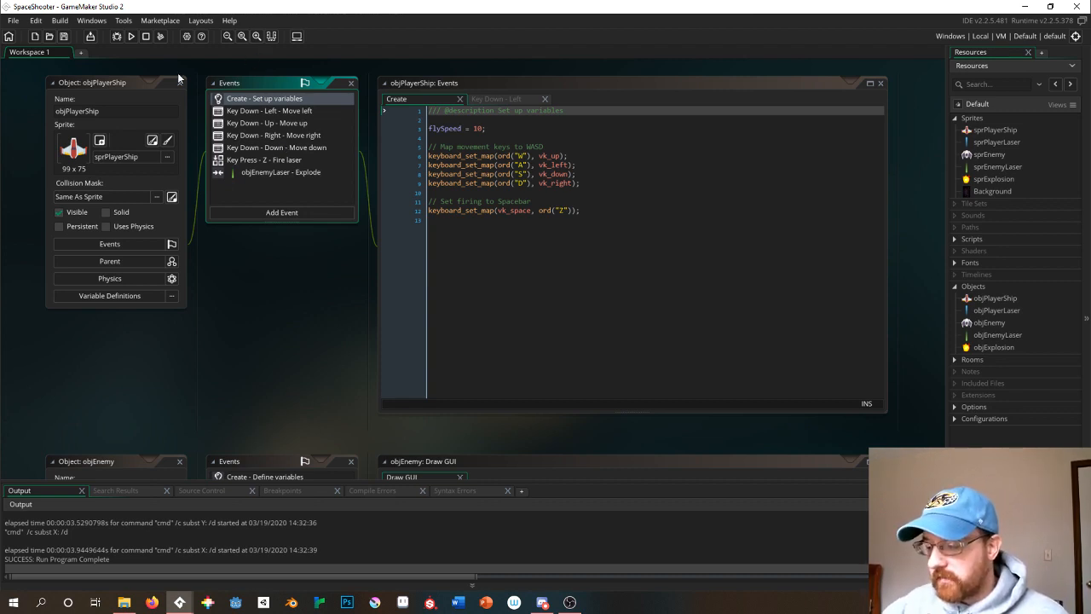
drag(98, 83, 101, 80)
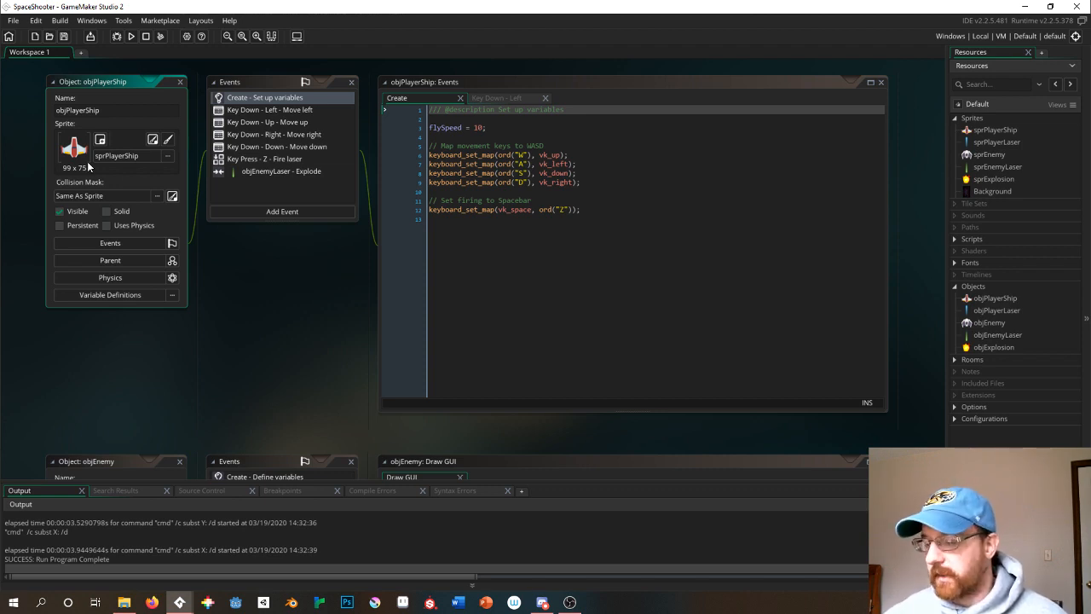
click(258, 97)
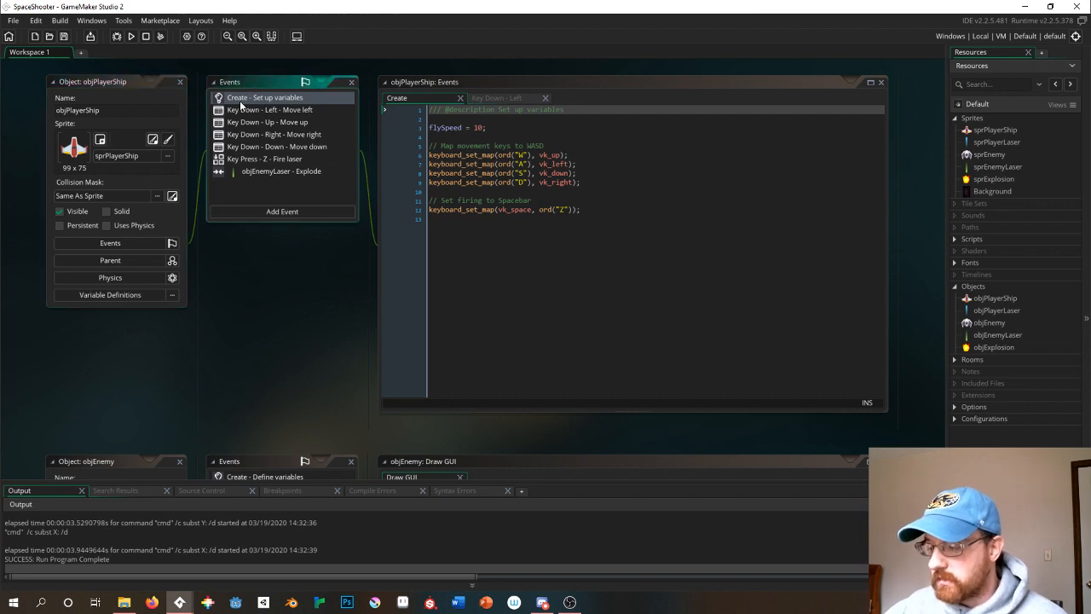
click(483, 79)
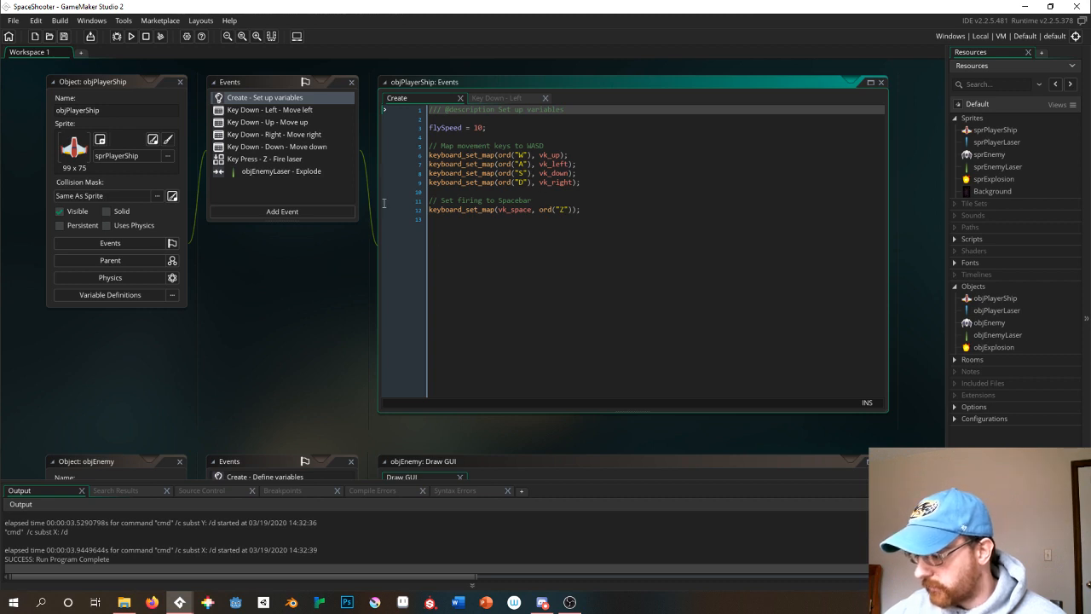
Examine the properties and event lists of objEnemy, objPlayerLaser, objEnemyLaser and objExplosion in the workspace.
scroll(271, 245, down, 5)
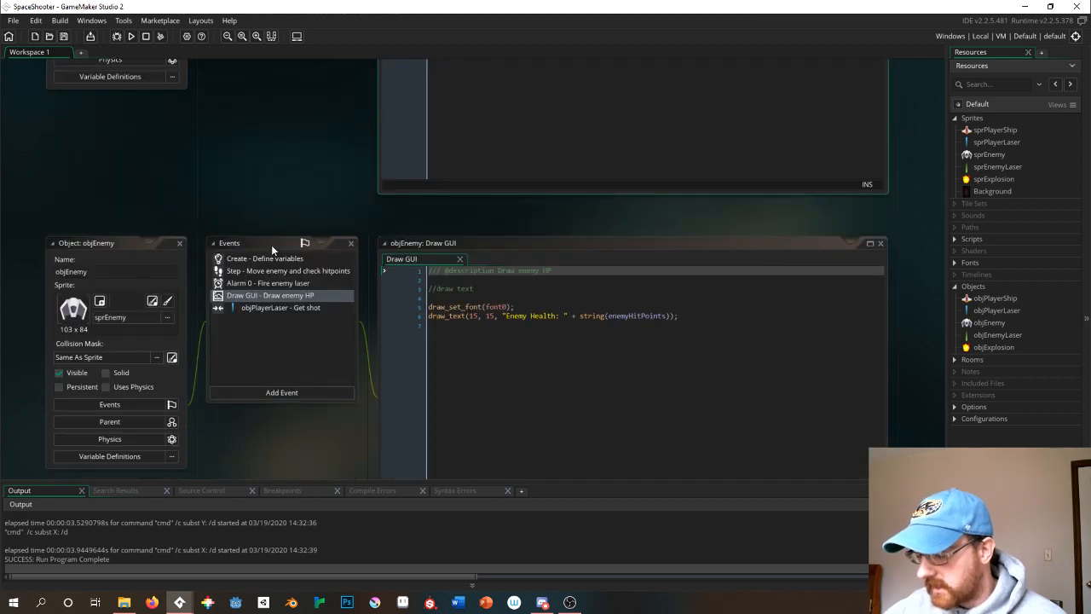
scroll(276, 242, down, 1)
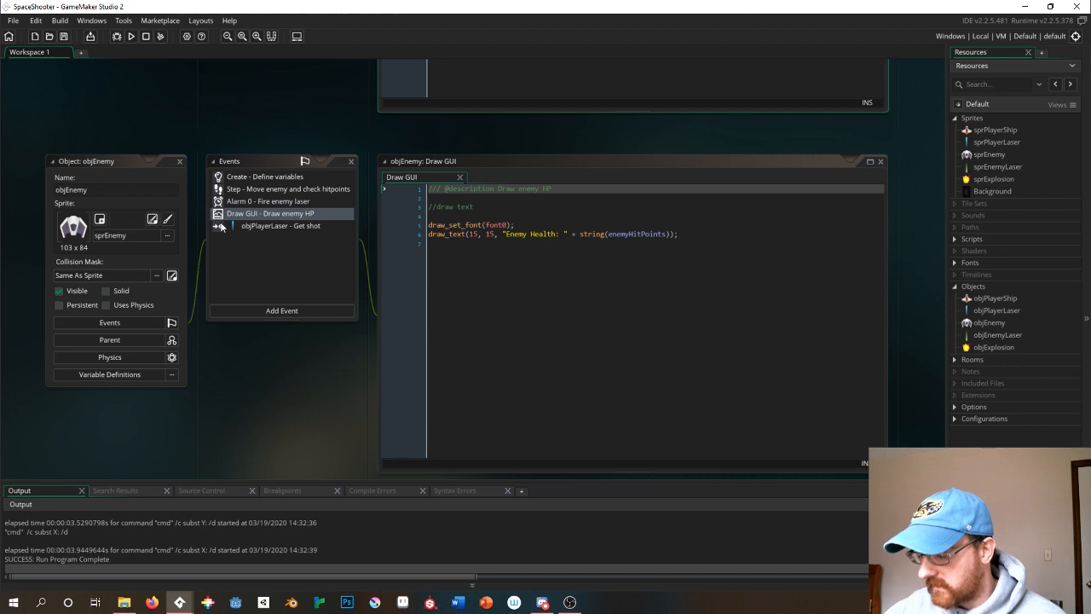
scroll(241, 201, down, 1)
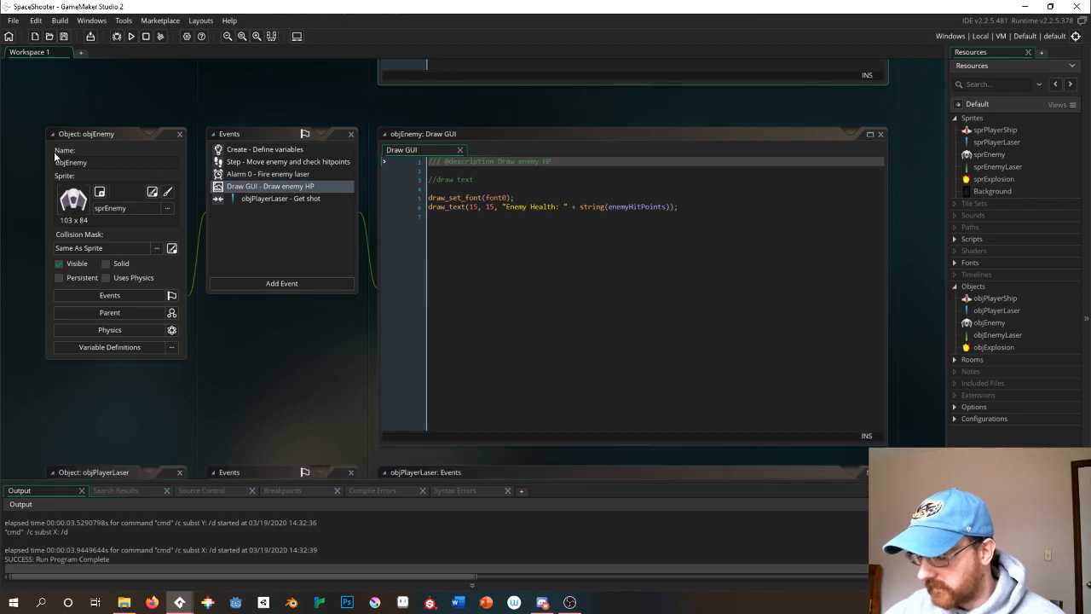
scroll(207, 166, down, 2)
scroll(207, 169, down, 2)
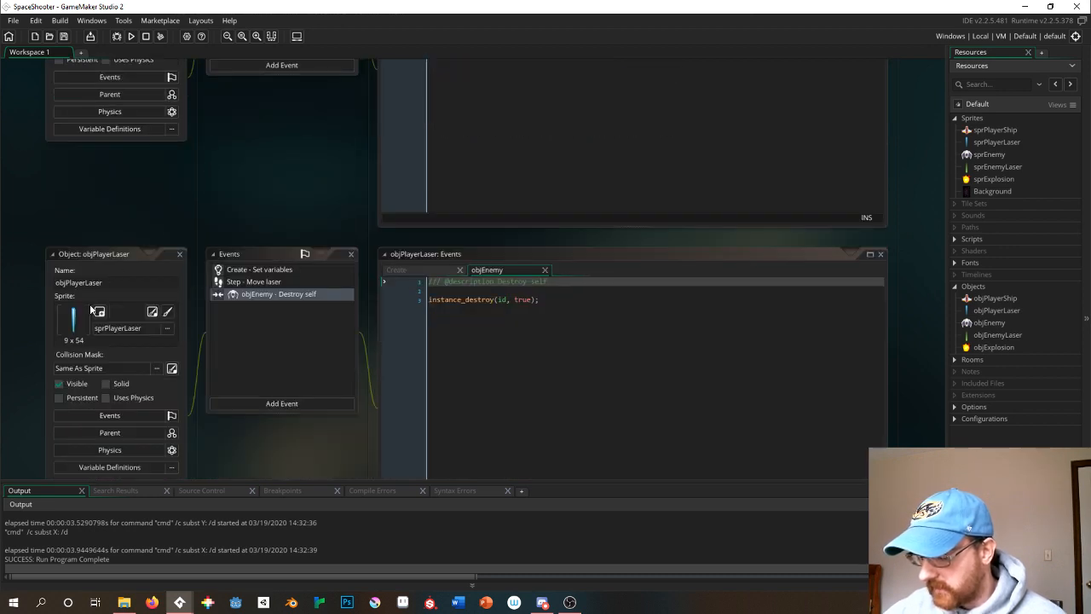
scroll(244, 201, down, 3)
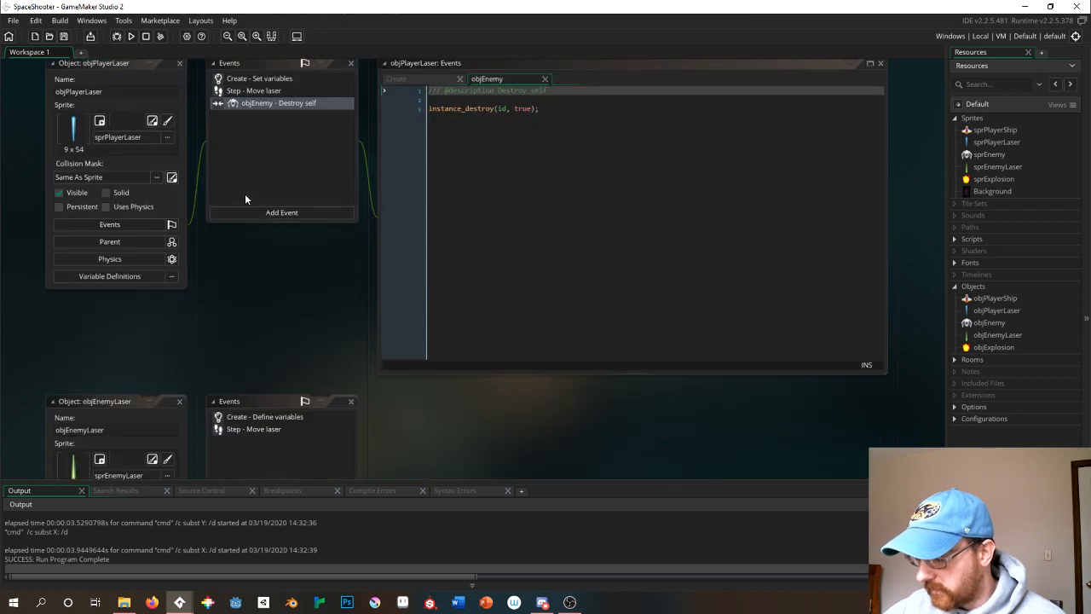
scroll(245, 194, up, 3)
scroll(245, 192, down, 3)
scroll(127, 323, down, 2)
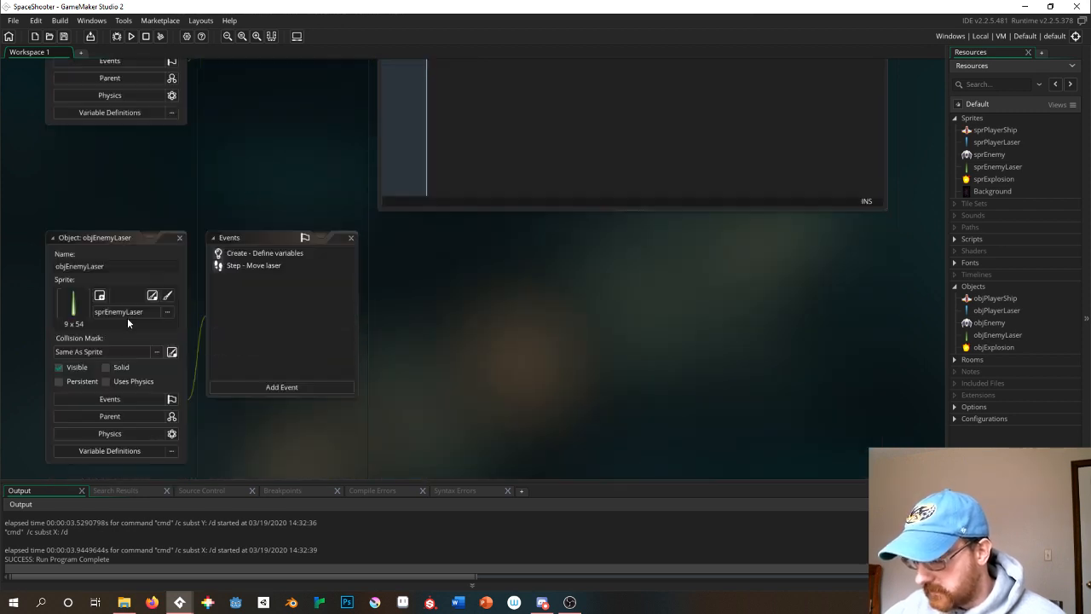
scroll(273, 329, down, 3)
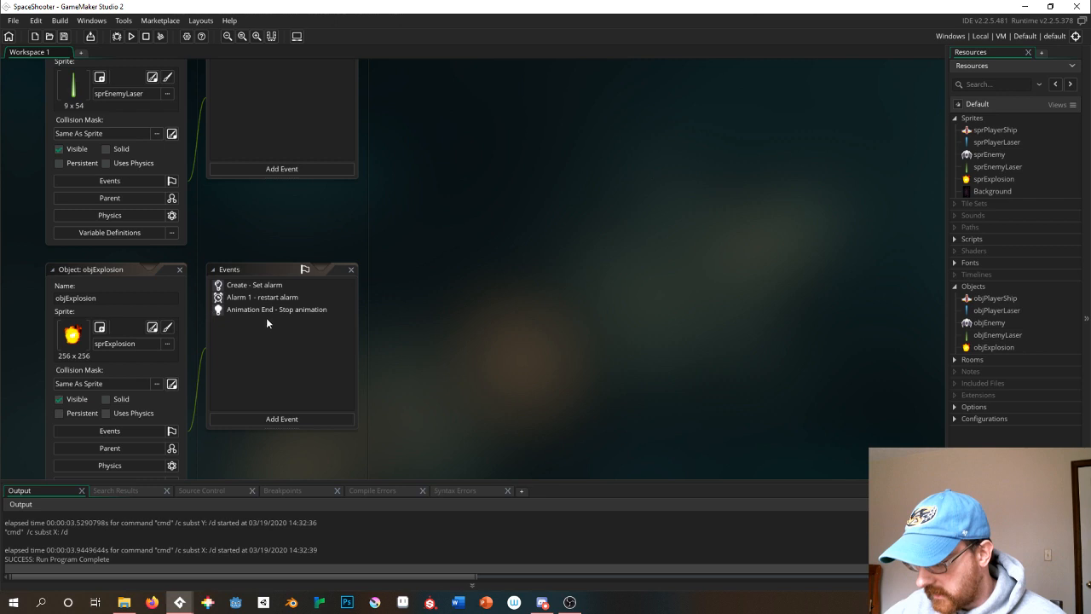
scroll(201, 337, down, 2)
scroll(213, 335, up, 2)
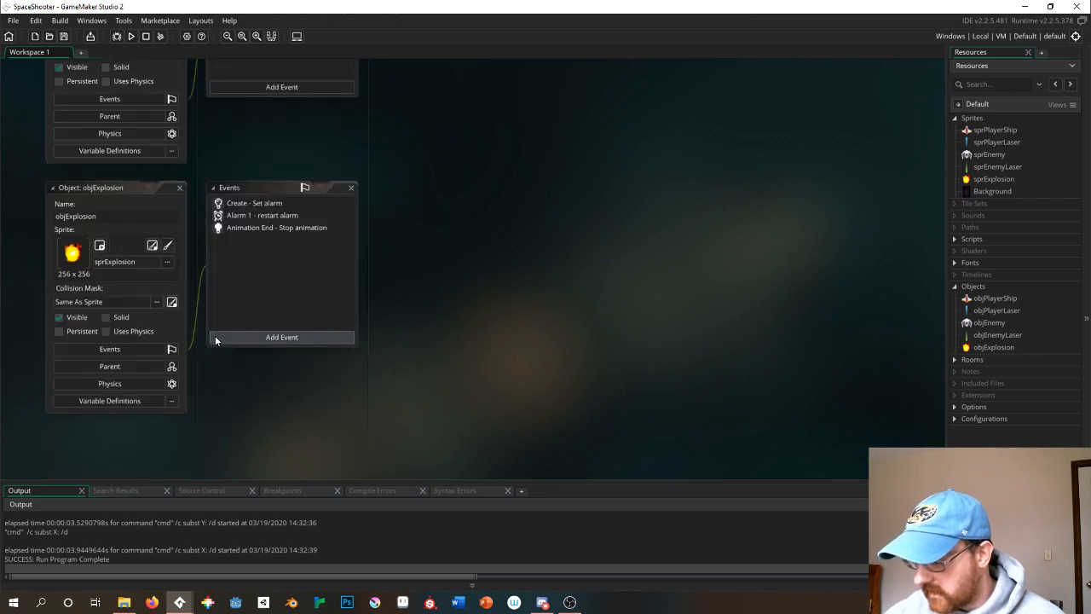
scroll(216, 341, up, 5)
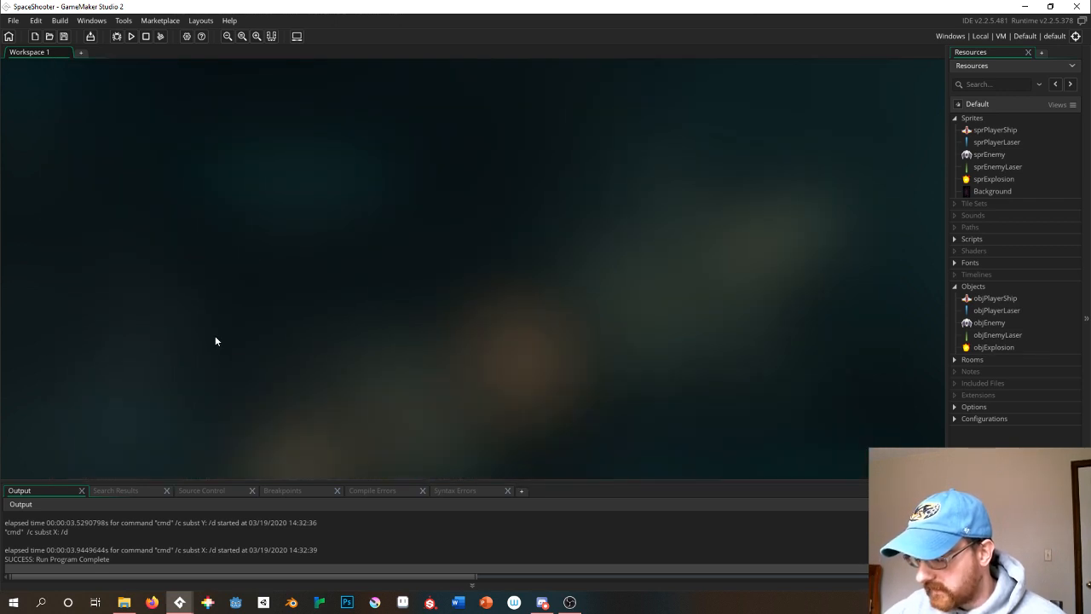
Expand the Scripts, Fonts and Rooms resource groups, select drawEnd and font0 in turn, and open room0 for editing.
scroll(215, 340, down, 4)
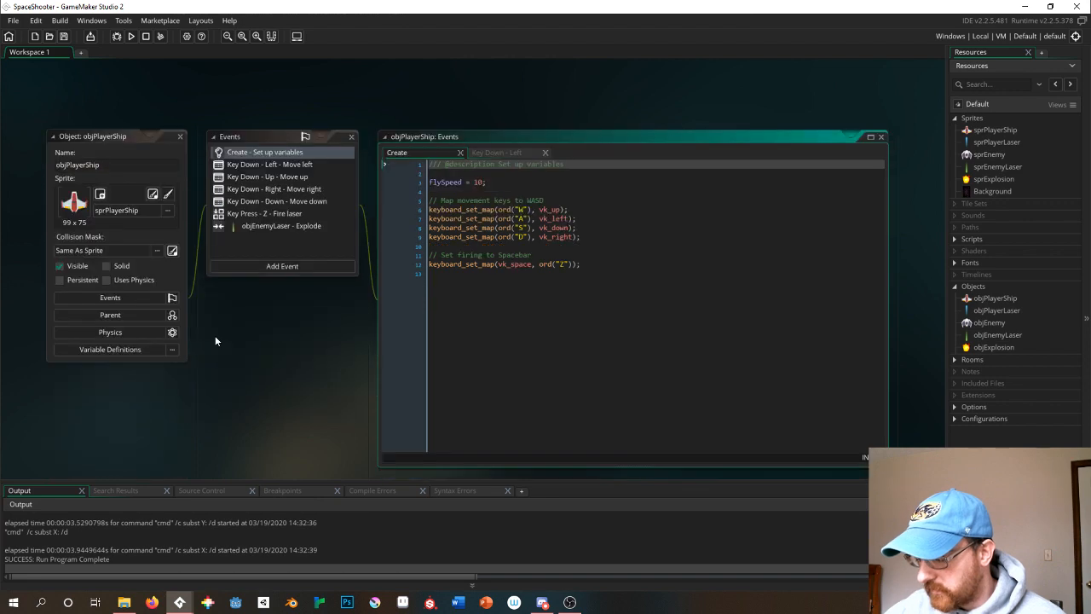
scroll(246, 194, down, 4)
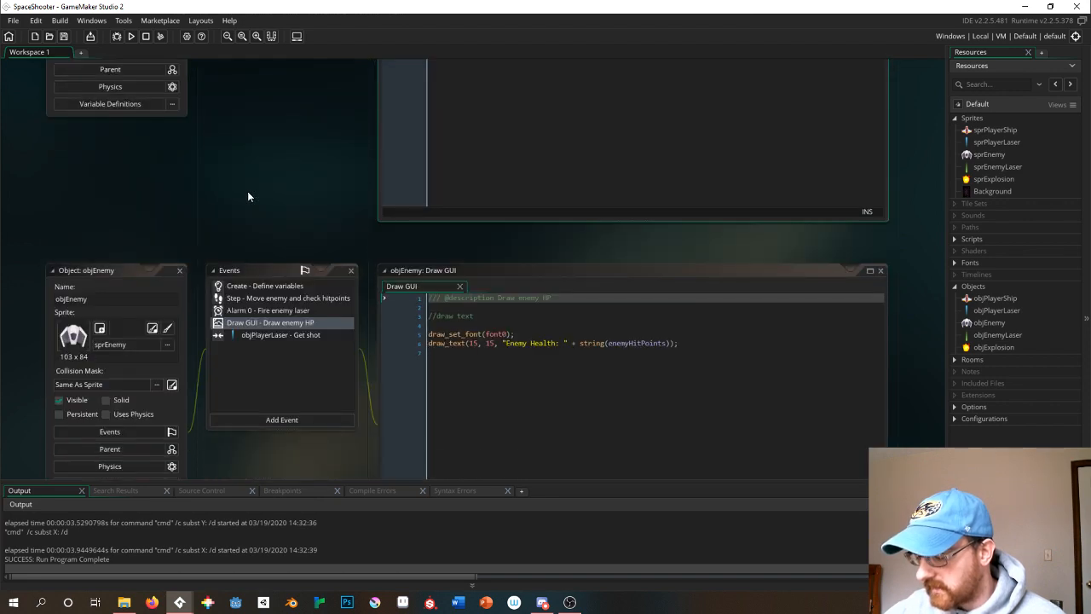
scroll(314, 312, up, 4)
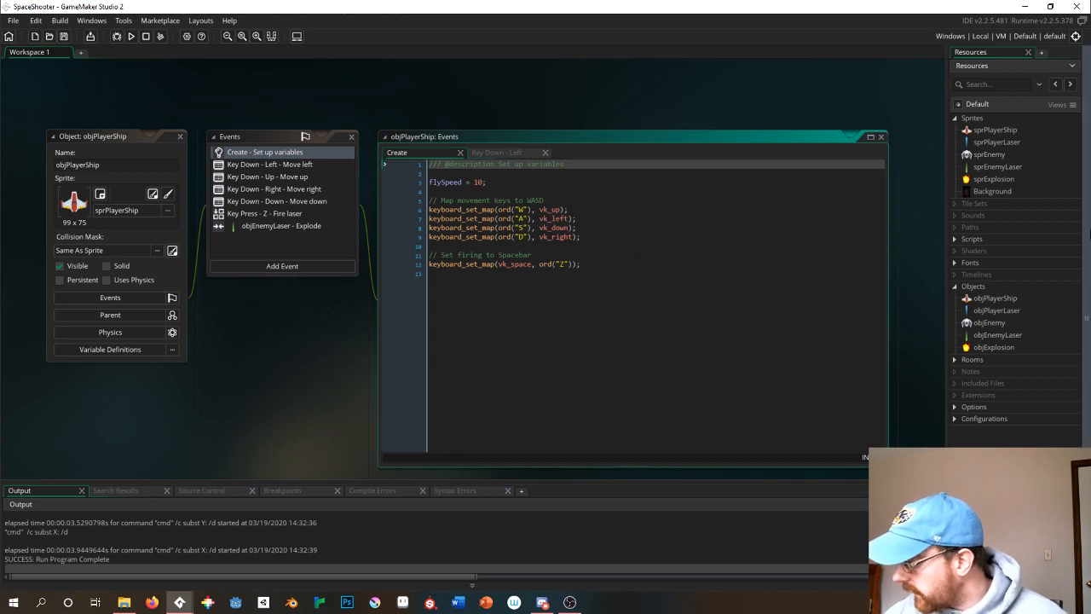
click(956, 239)
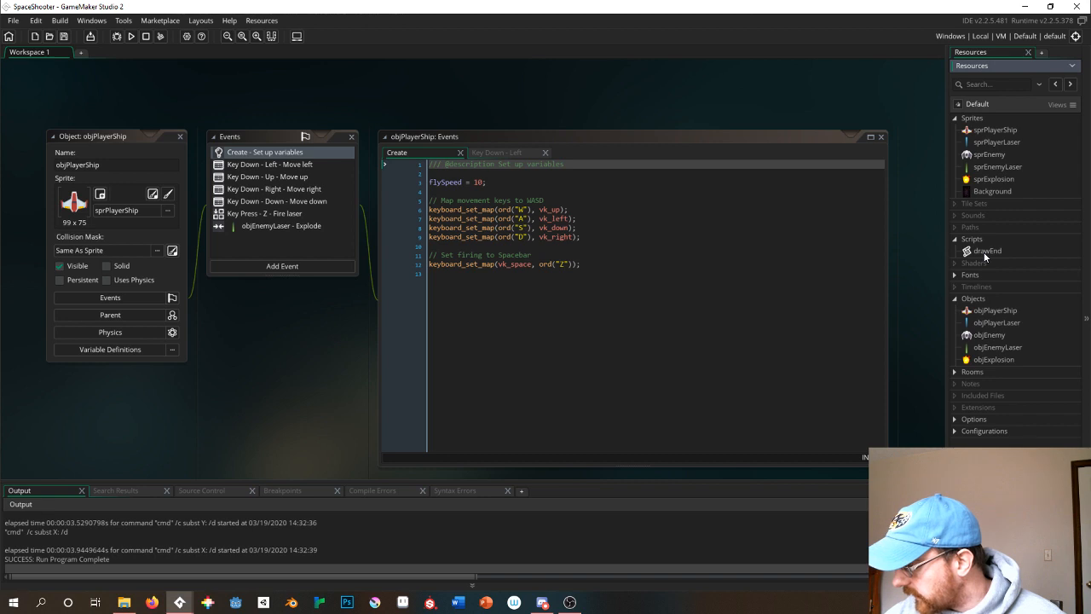
click(984, 253)
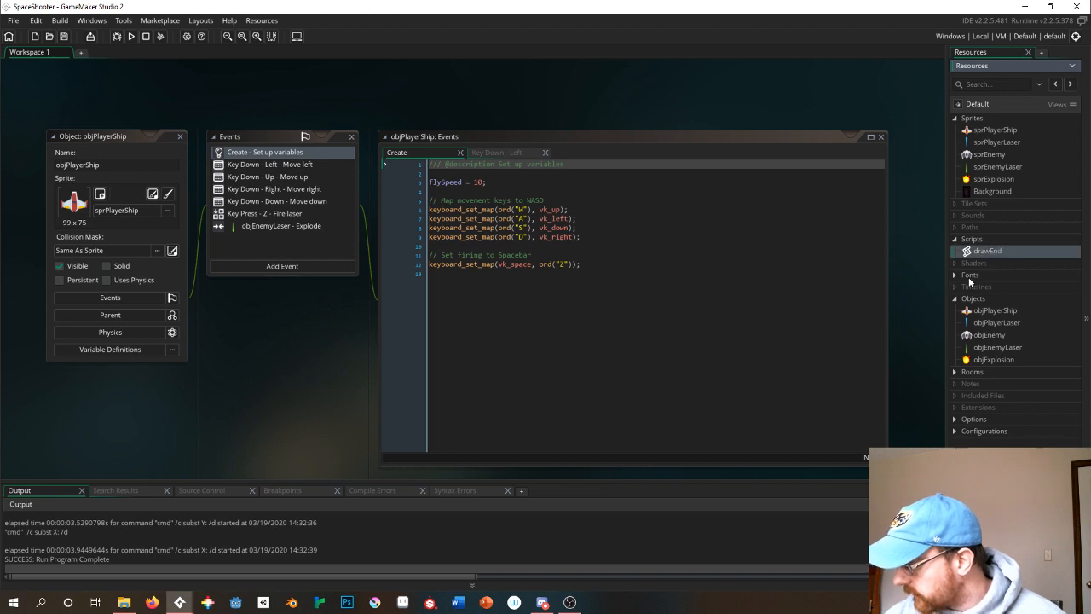
click(955, 275)
click(982, 287)
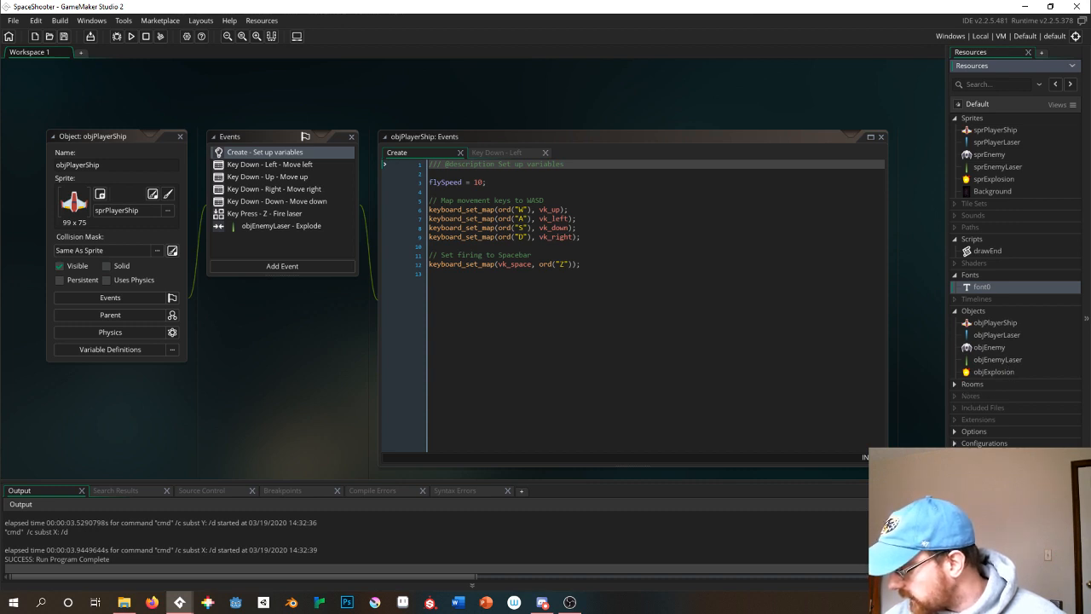
click(956, 384)
double_click(980, 397)
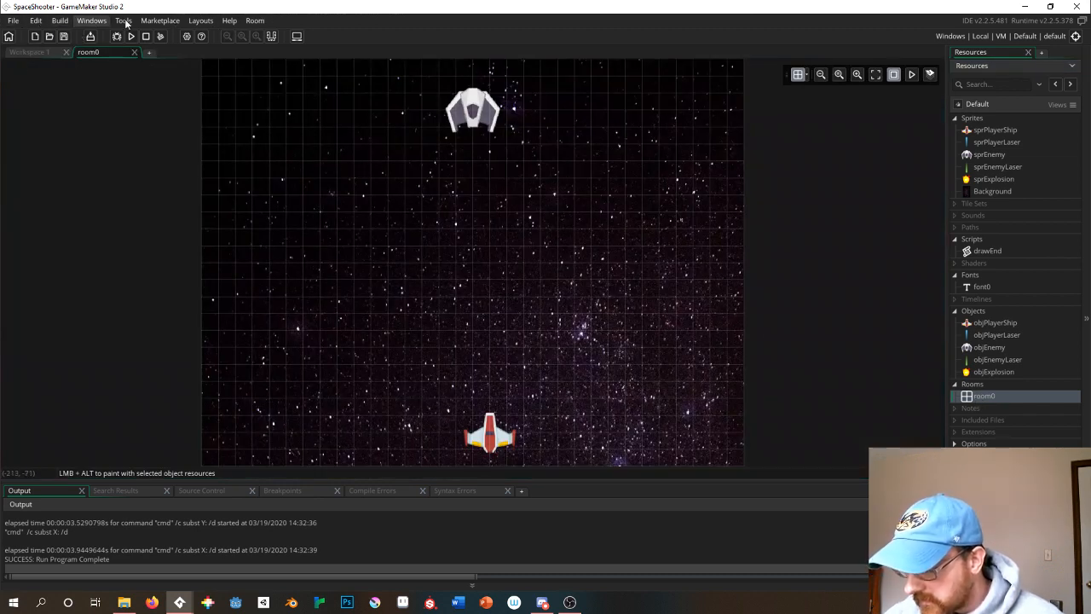
click(197, 21)
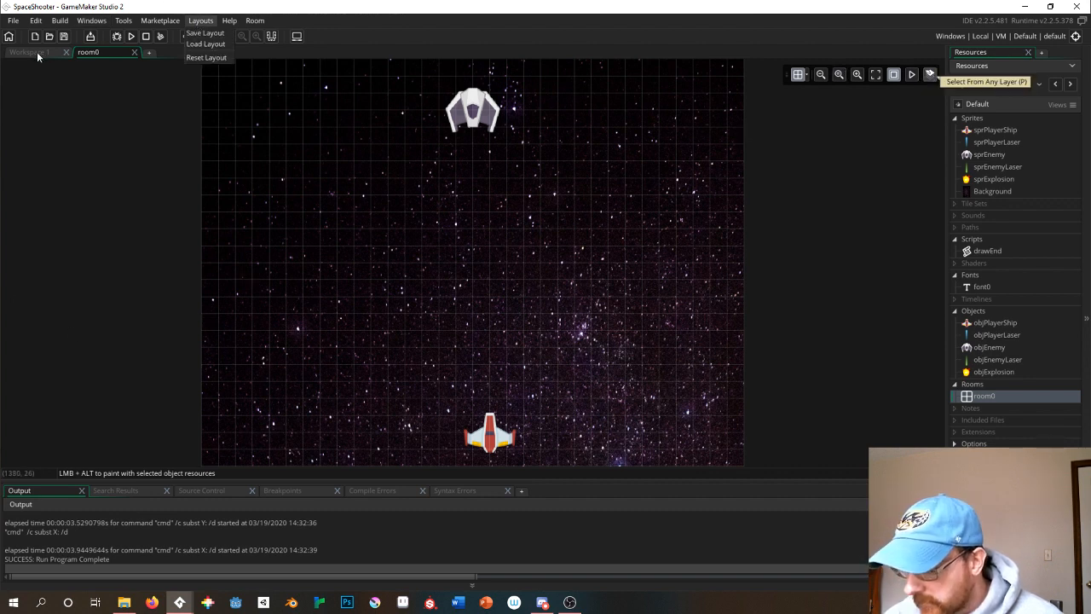
mouse_move(90, 20)
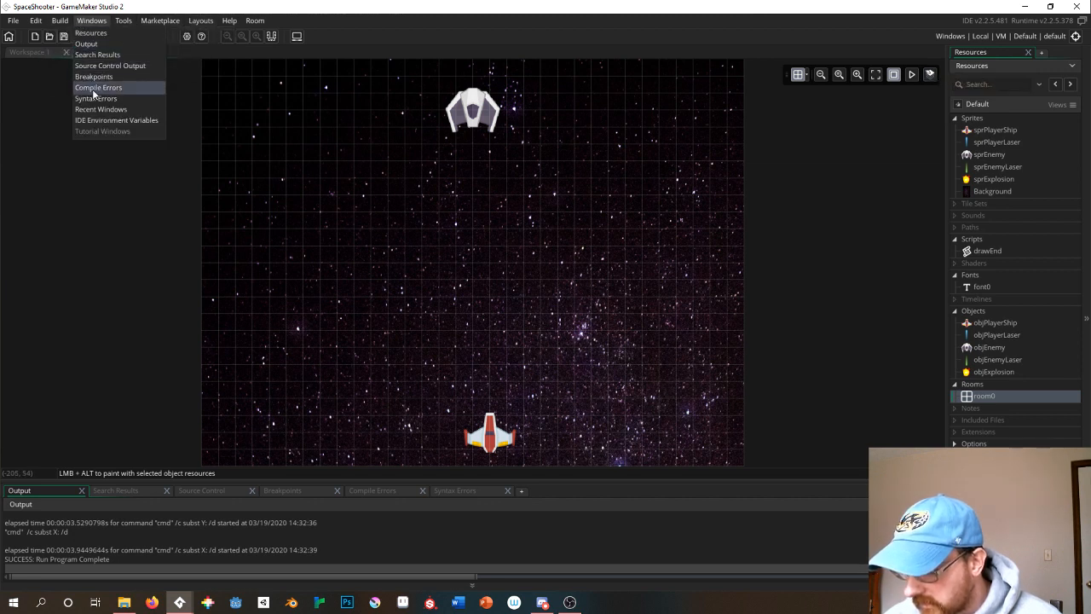
click(30, 174)
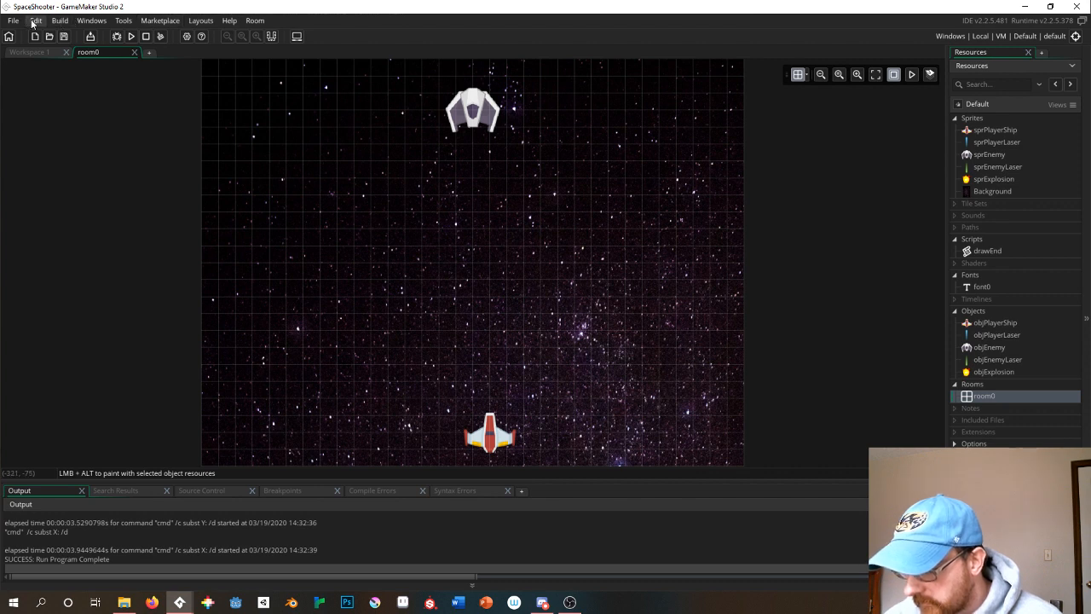
click(272, 37)
click(273, 37)
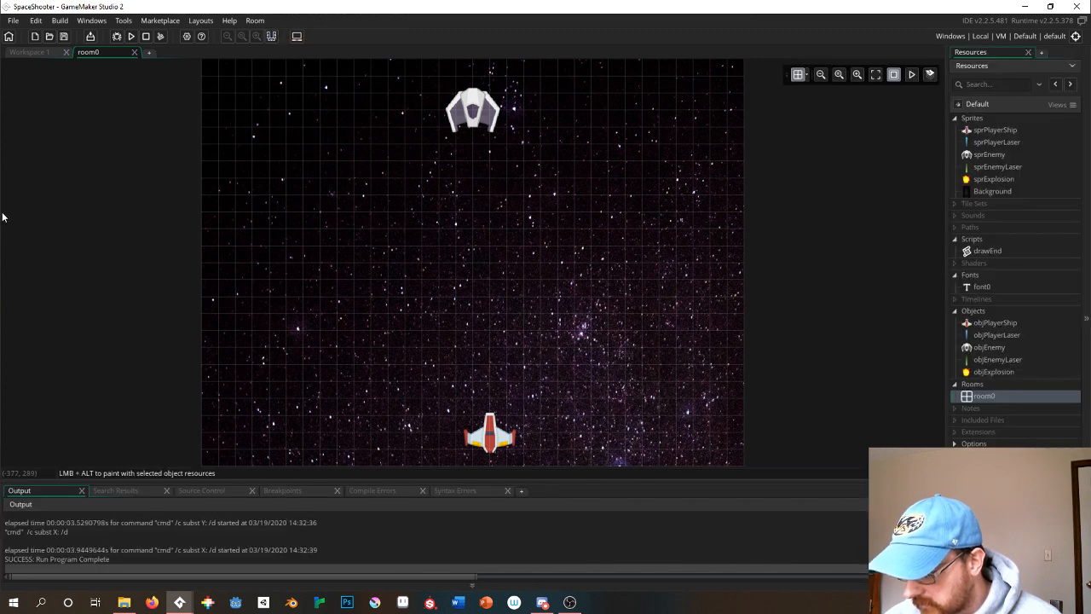
Display the Room Properties, Layer View and Layer Properties of room0 in the Room Editor.
click(247, 23)
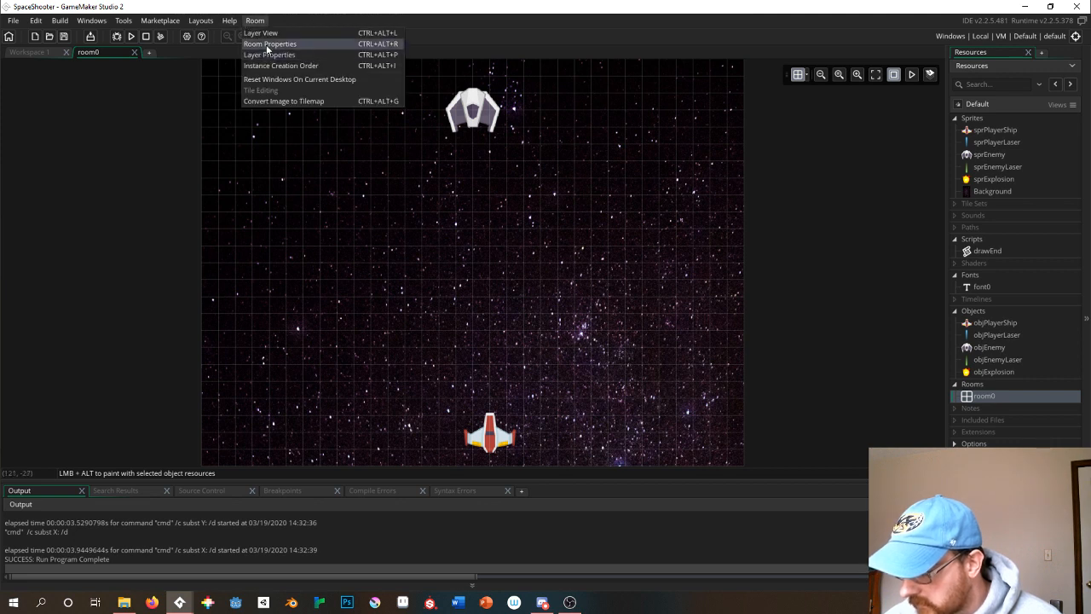
click(267, 45)
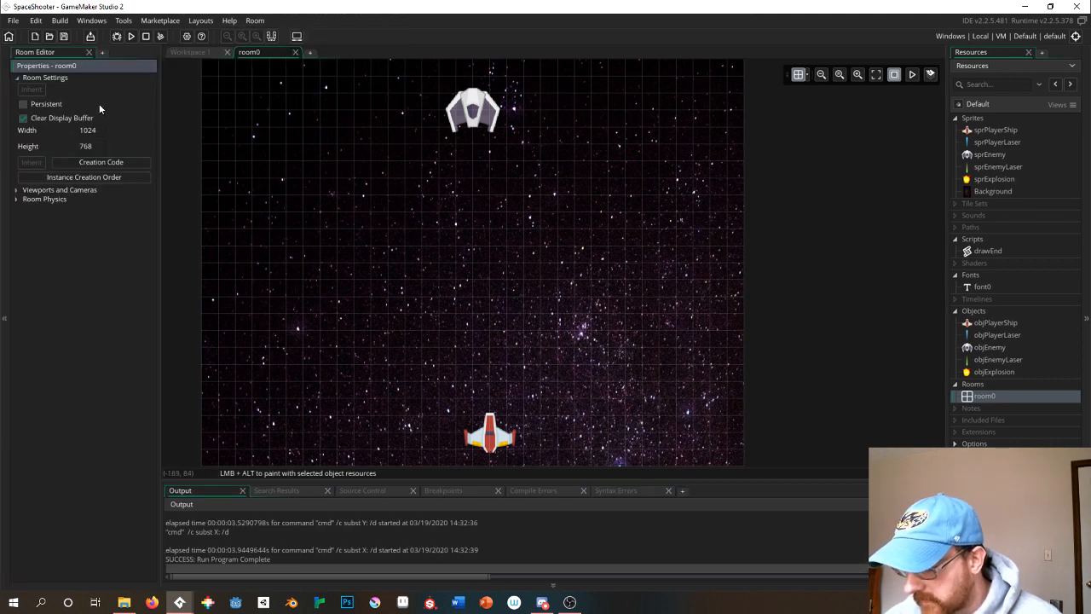
click(254, 22)
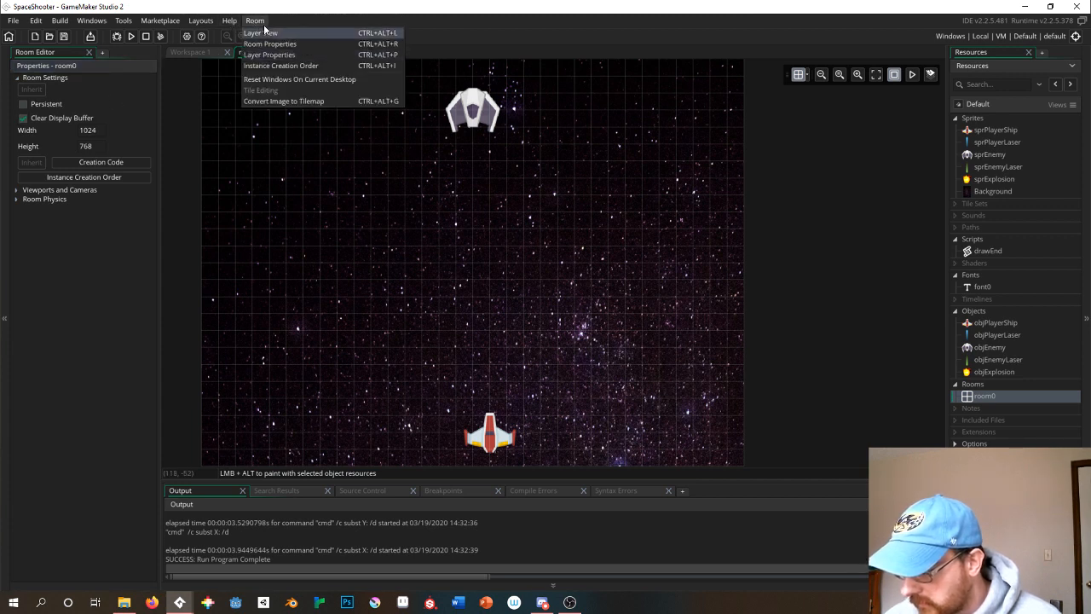
click(264, 33)
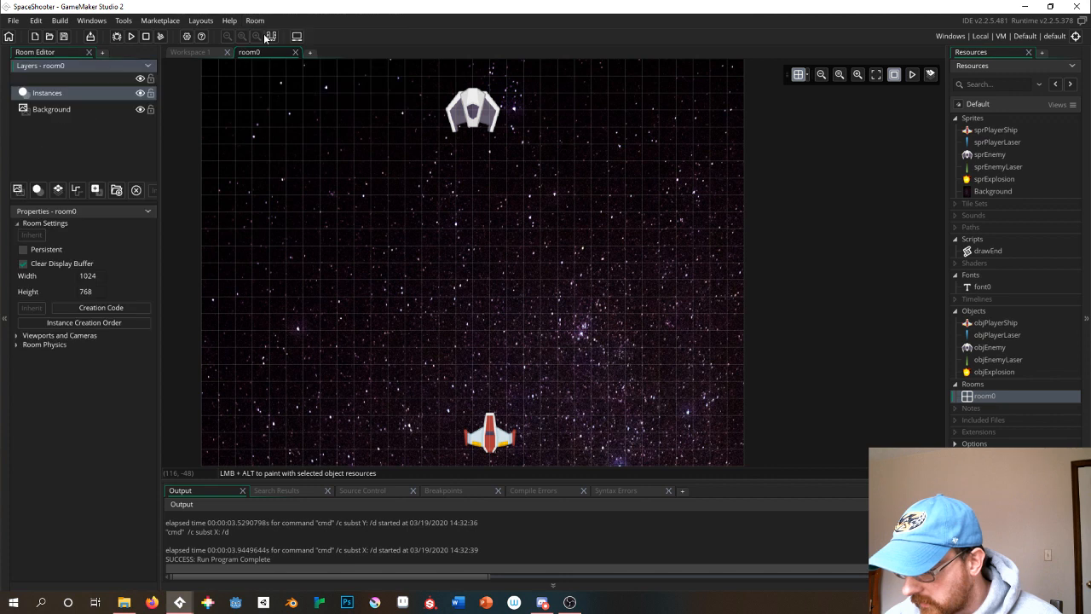
click(254, 21)
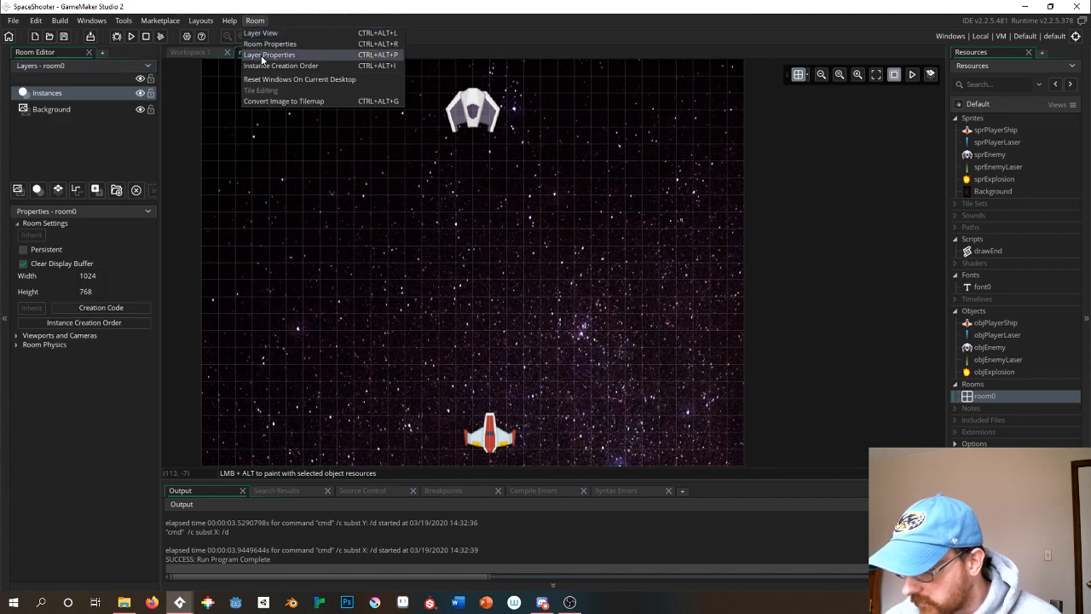
click(262, 56)
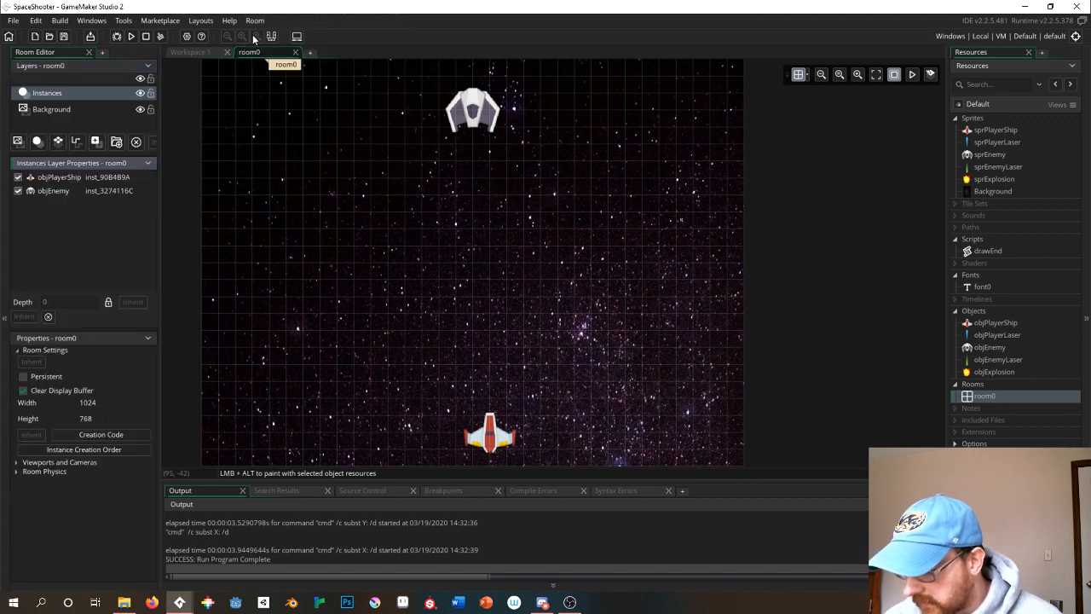
click(255, 21)
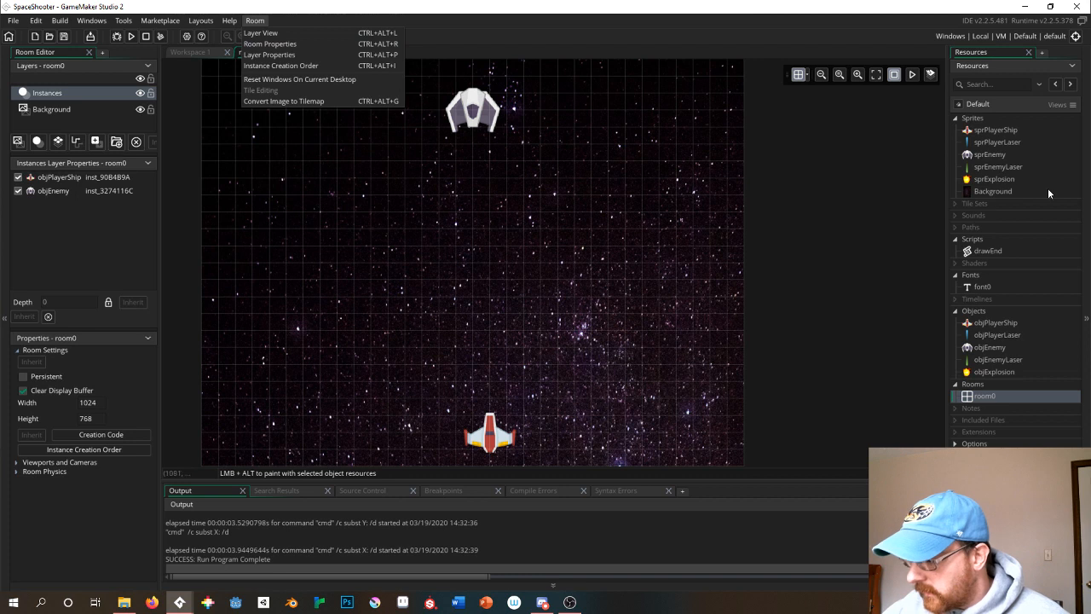
click(925, 223)
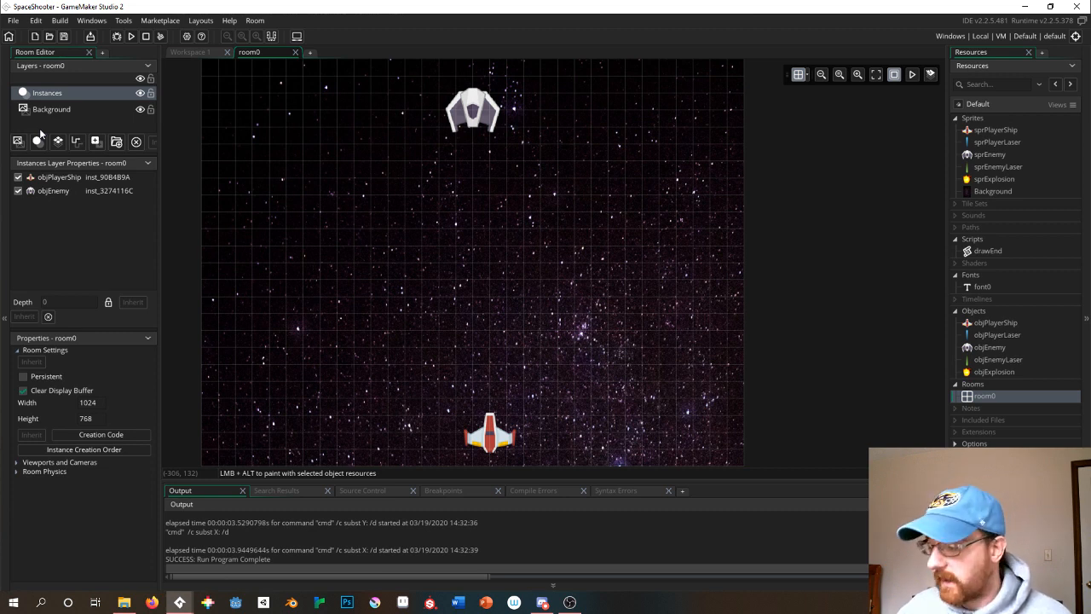
Examine the objPlayerShip and objEnemy instances on the Instances layer and the width and height settings of room0.
click(44, 179)
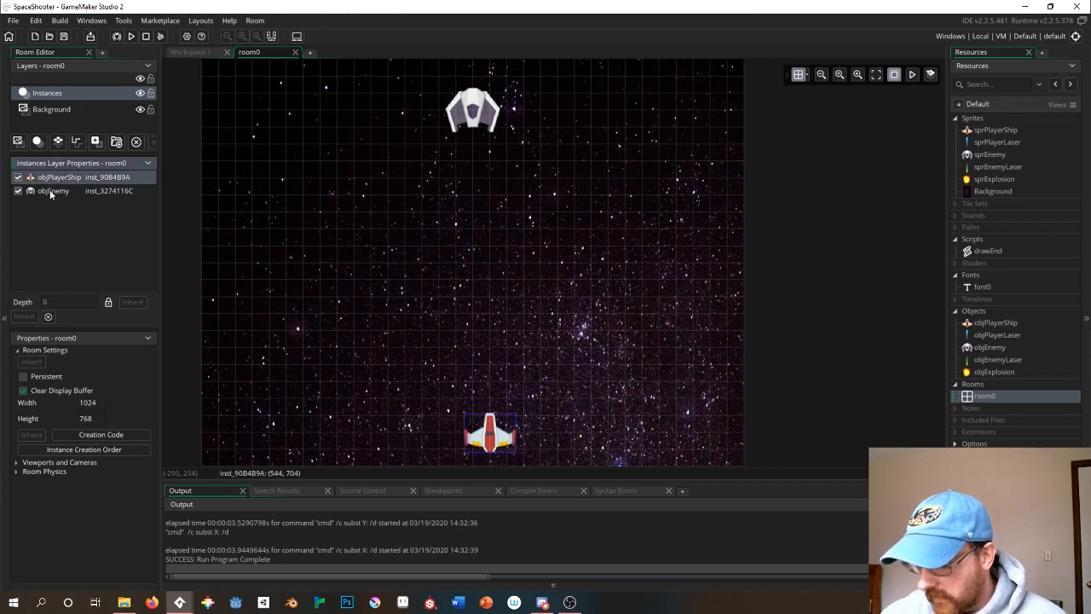
click(49, 189)
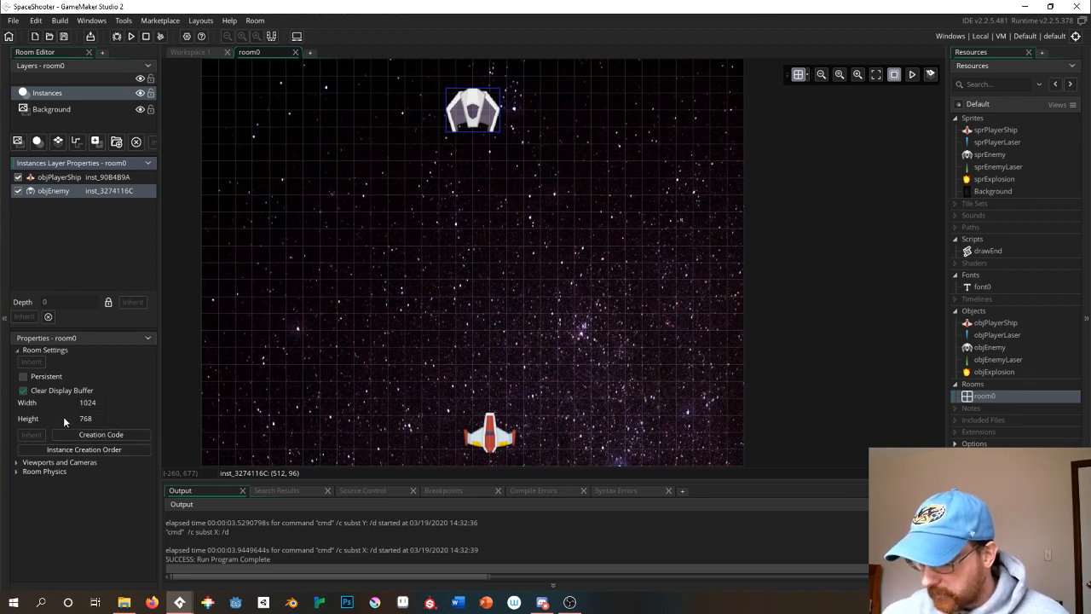
click(92, 403)
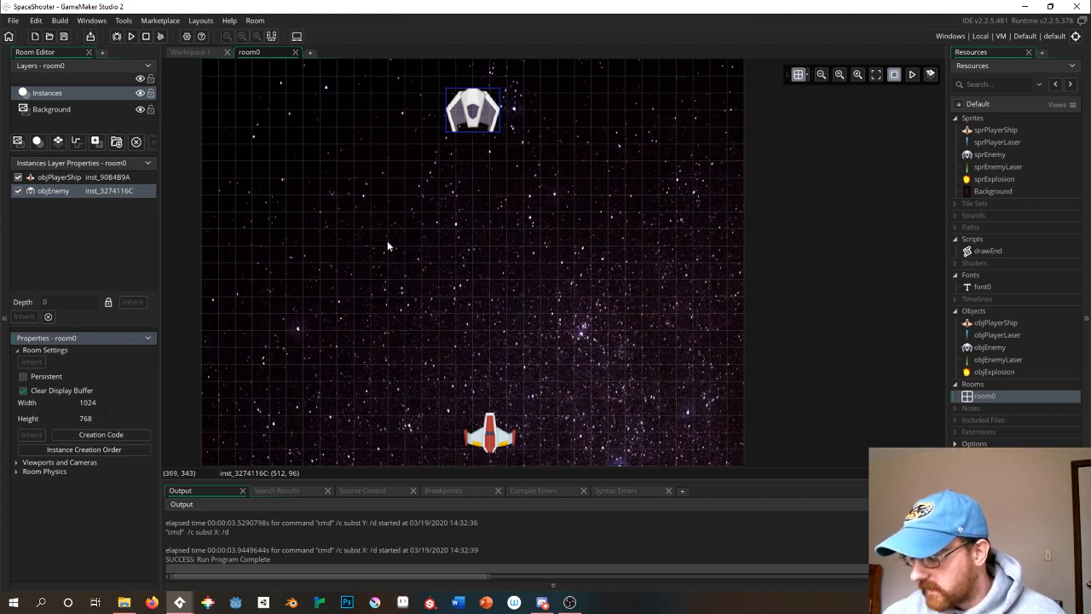
middle_drag(396, 245, 421, 257)
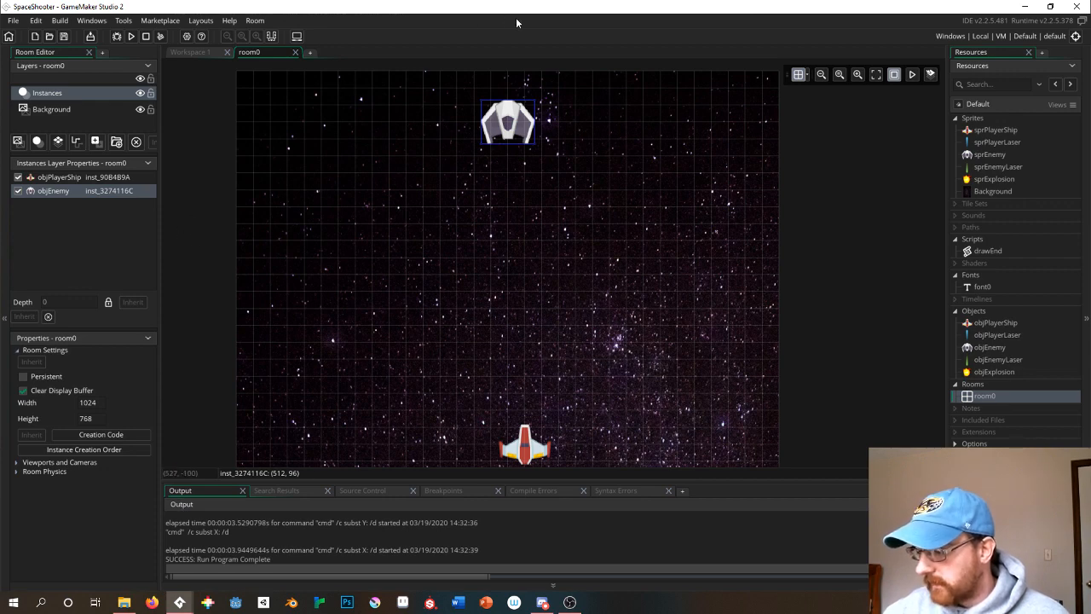
drag(534, 12, 0, 12)
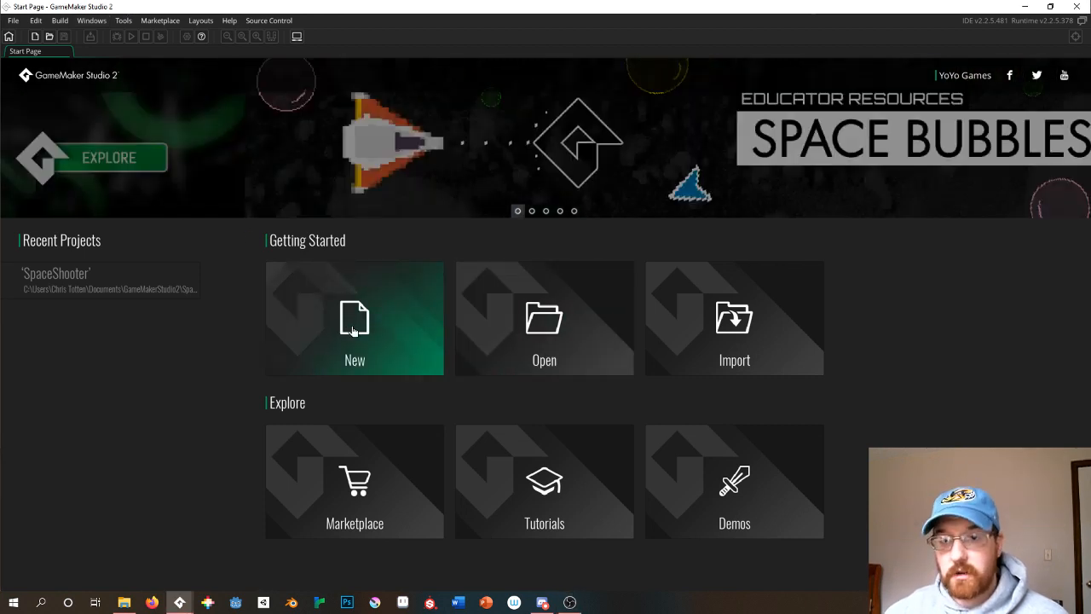
Create a new GameMaker Language project named ShooterVideoDemo in the GameMakerStudio2 documents folder.
click(356, 333)
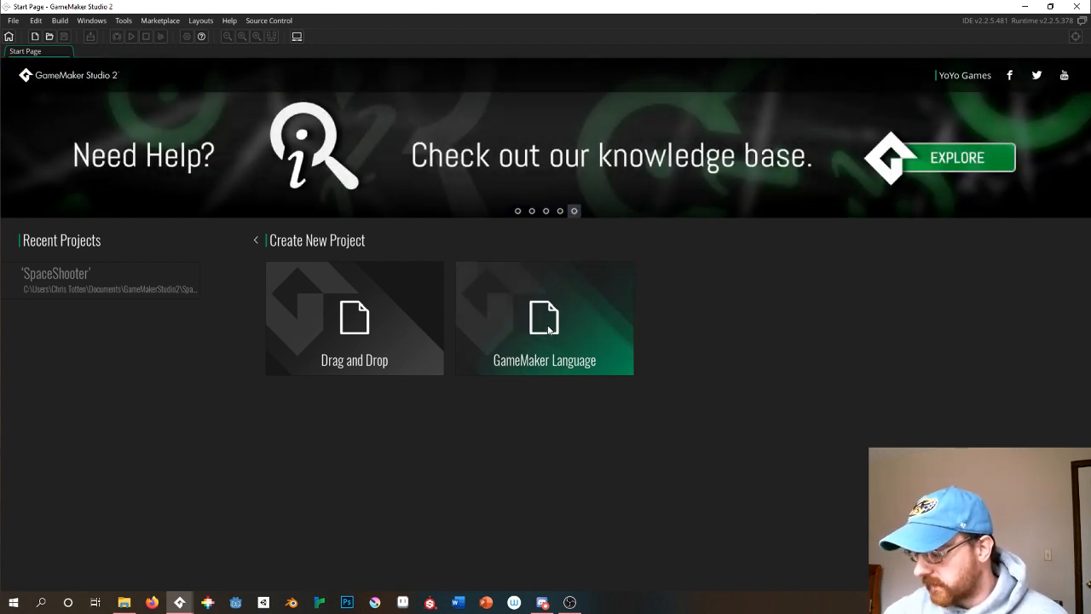
click(582, 317)
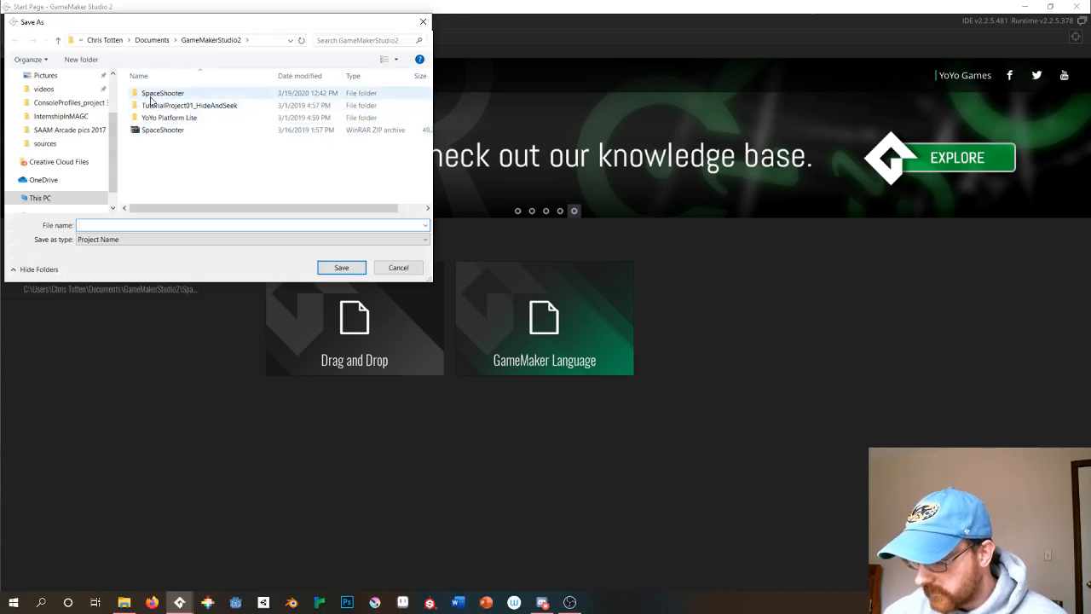
drag(182, 27, 238, 68)
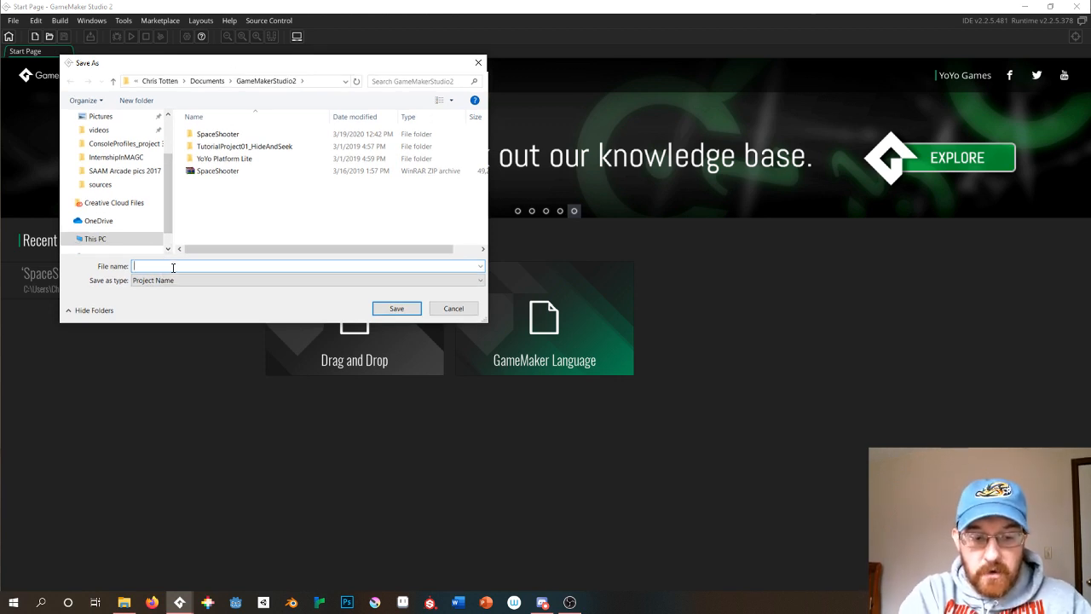
text(Shoo)
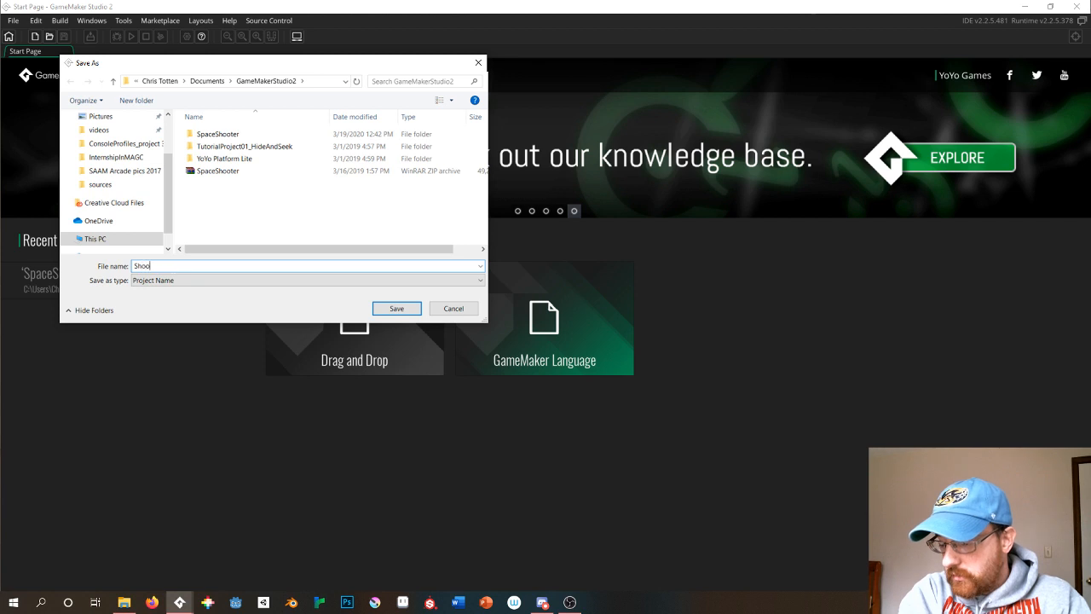
text(terD)
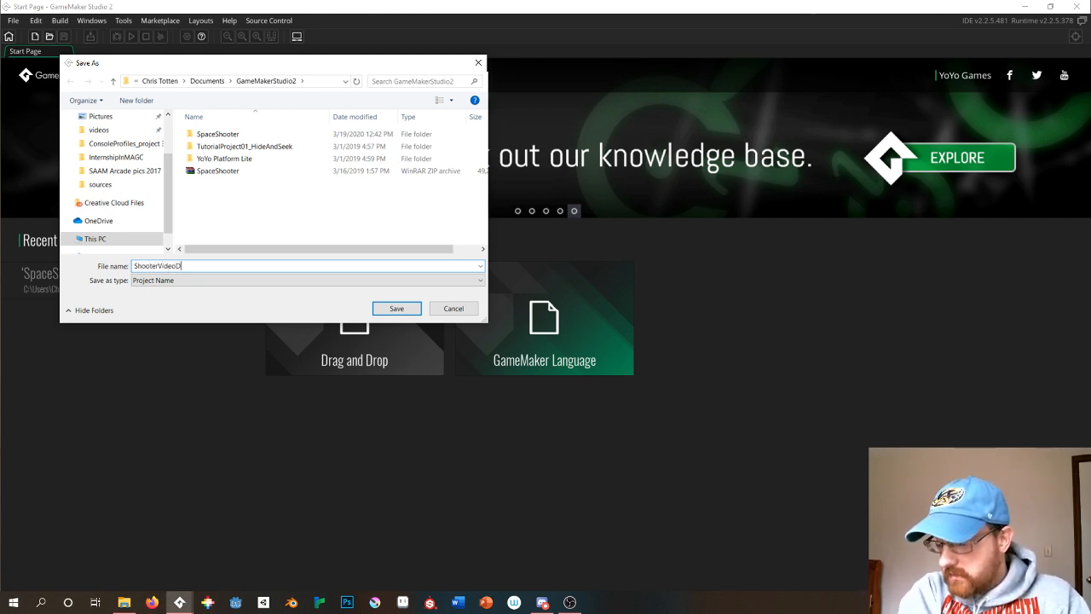
key(Return)
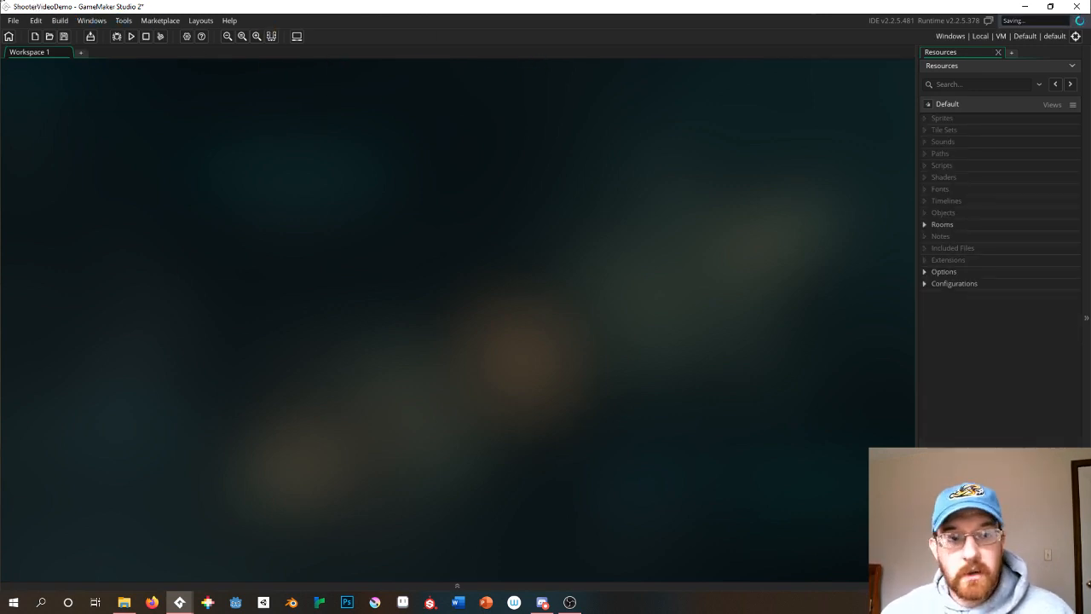
In File Explorer, paste the SpaceShooter project's Resources folder into the ShooterVideoDemo project folder and open the pasted copy.
drag(0, 245, 443, 101)
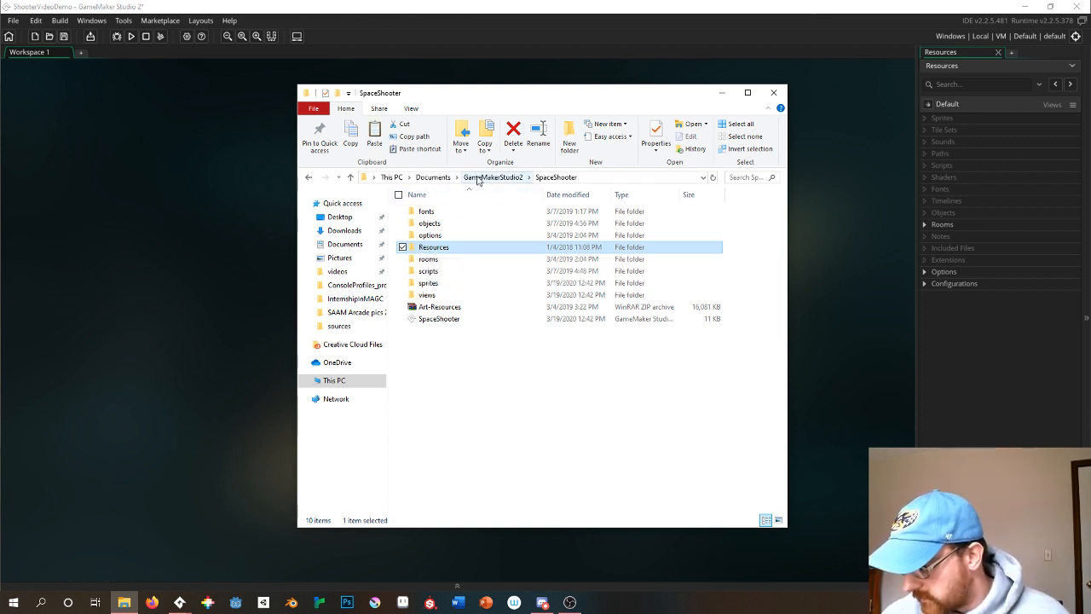
click(478, 177)
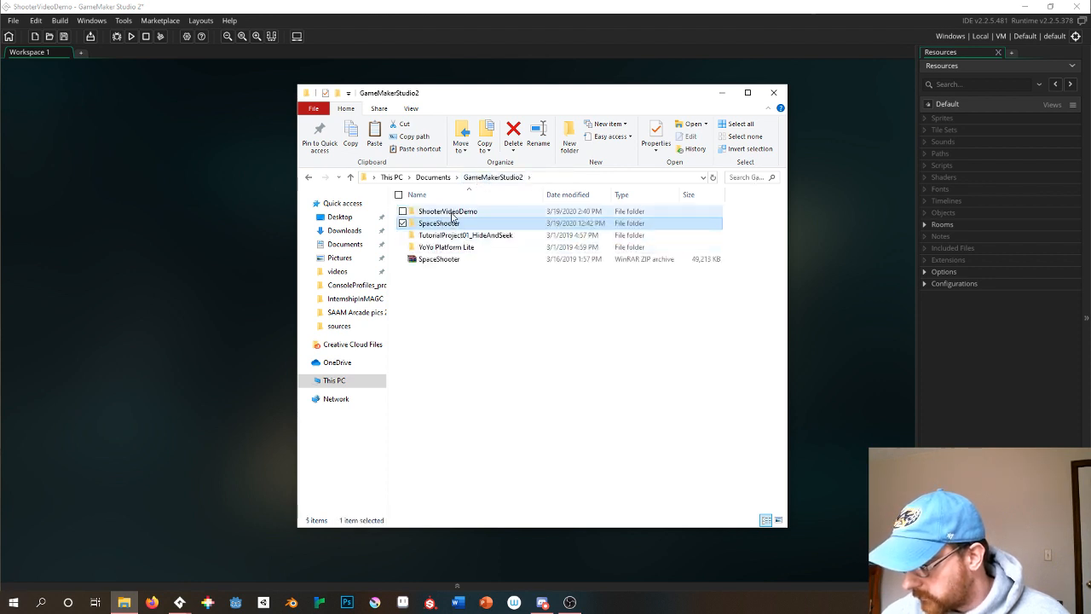
double_click(453, 213)
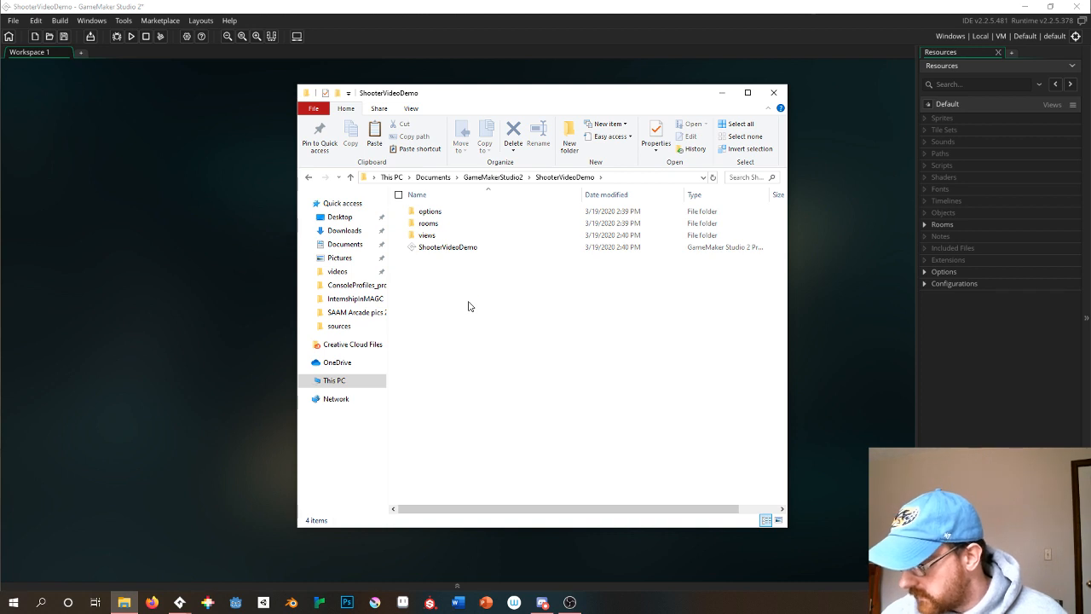
key(ctrl+v)
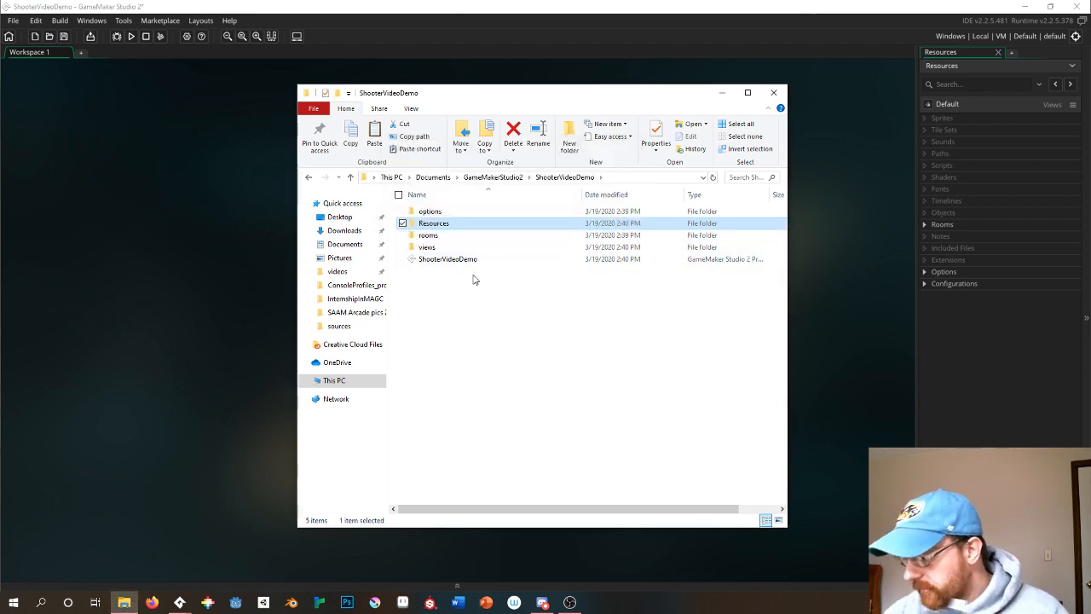
double_click(432, 224)
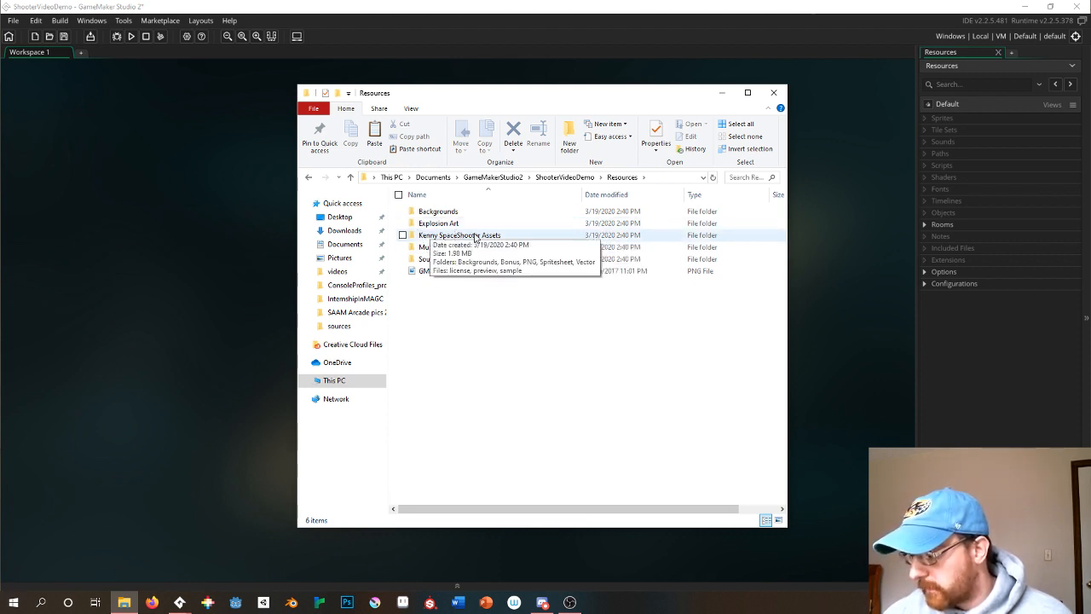
View the contents of the Kenny SpaceShooter Assets folder, return to Resources, and move the File Explorer window out of the way.
double_click(459, 239)
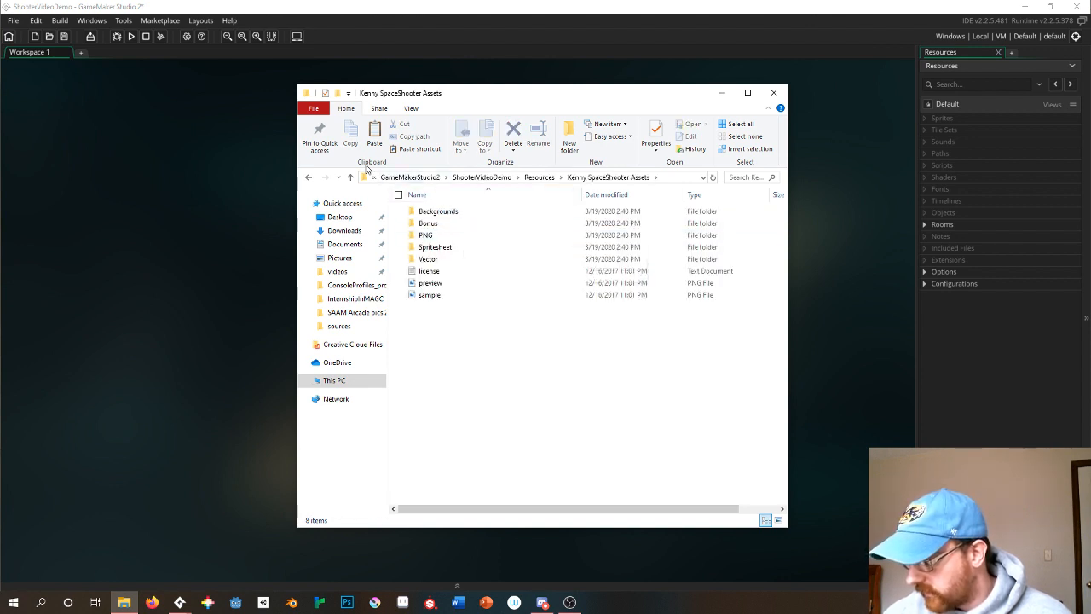
click(309, 178)
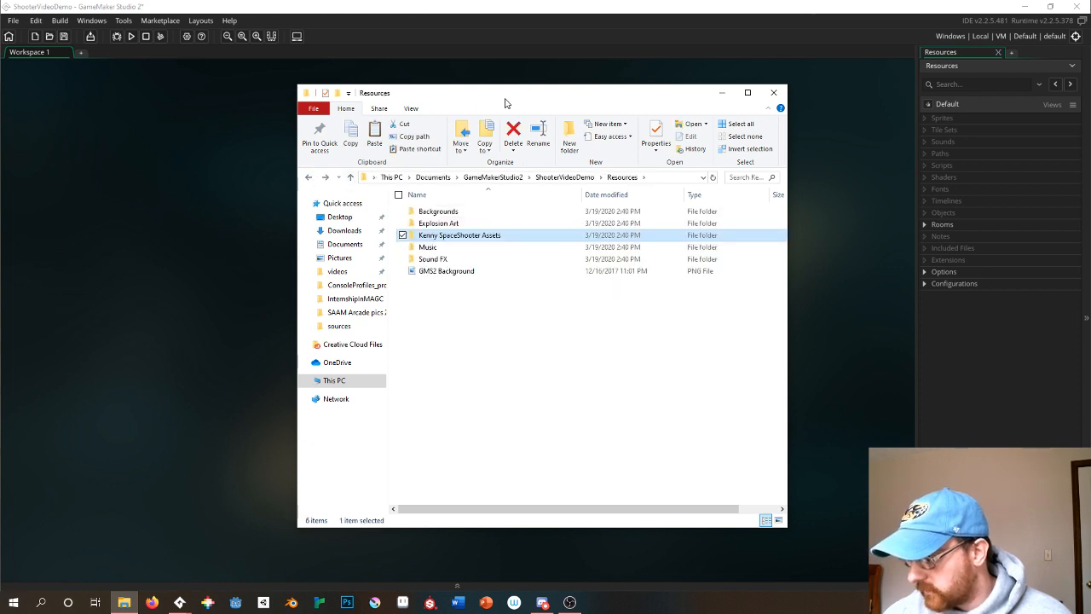
drag(506, 98, 0, 110)
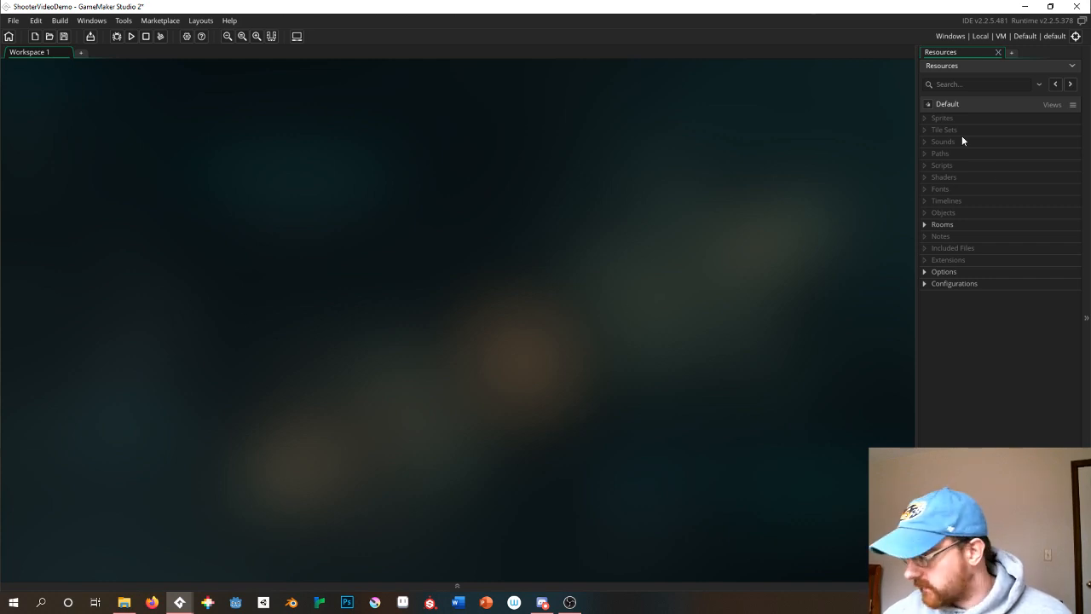
Open room0 in the Room Editor, fit the whole room in view, and select its Background layer.
click(927, 119)
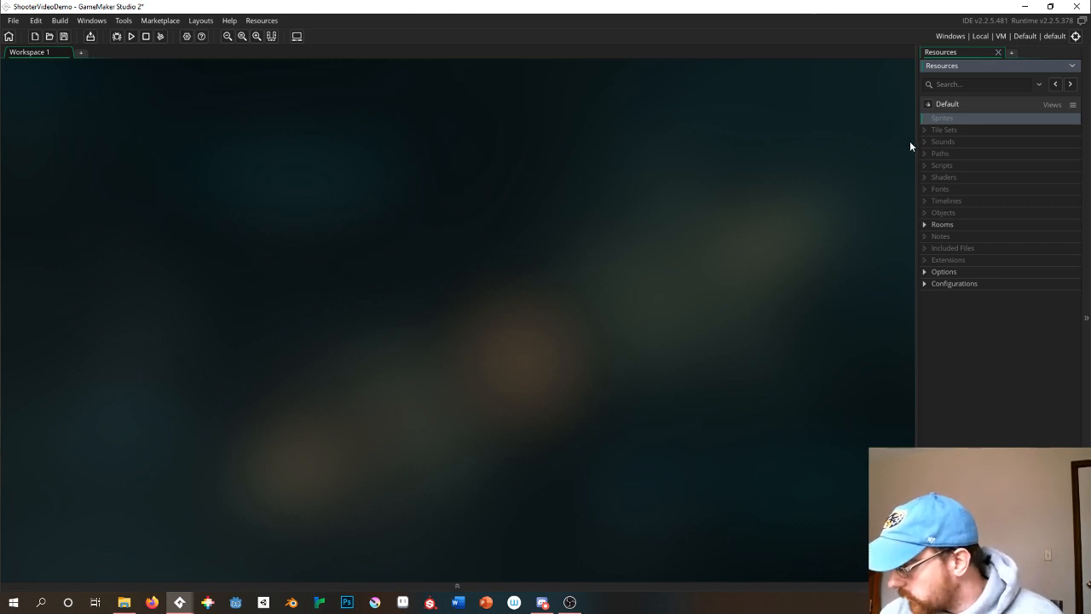
click(923, 225)
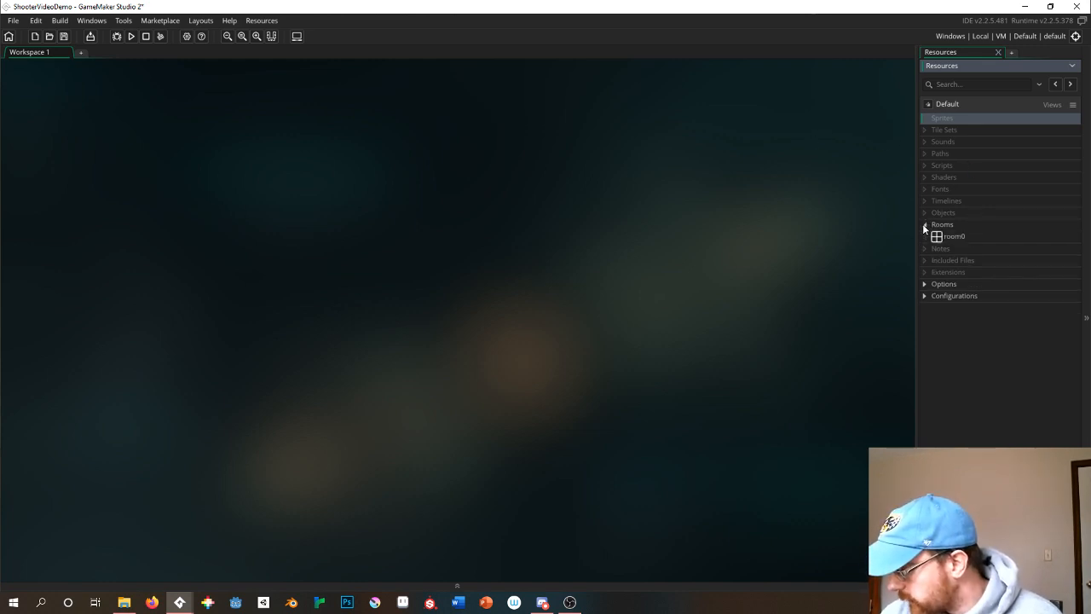
right_click(934, 117)
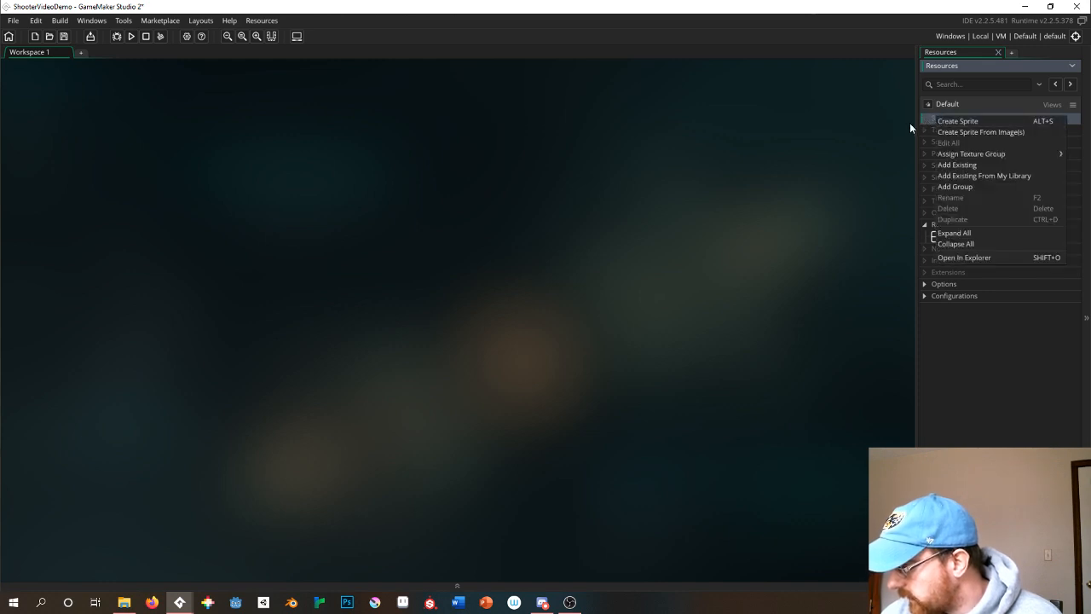
click(909, 123)
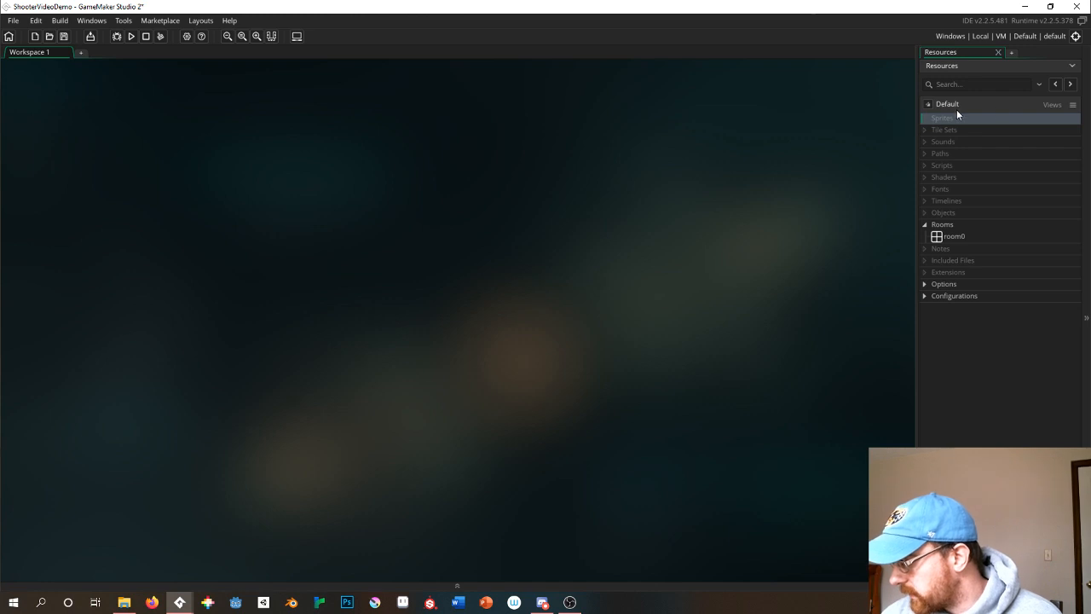
click(951, 237)
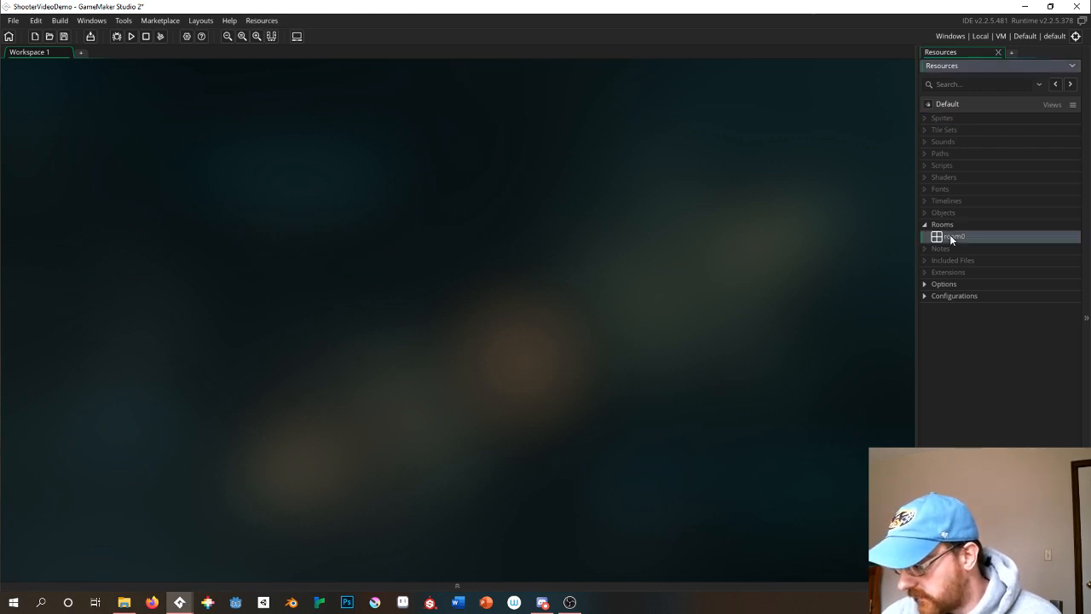
double_click(950, 238)
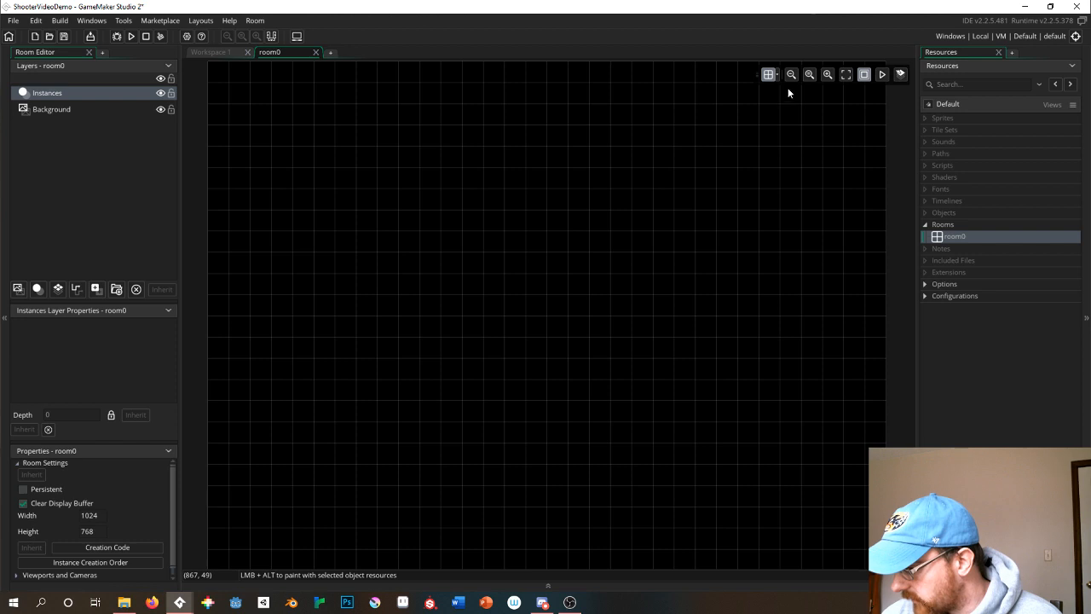
click(789, 78)
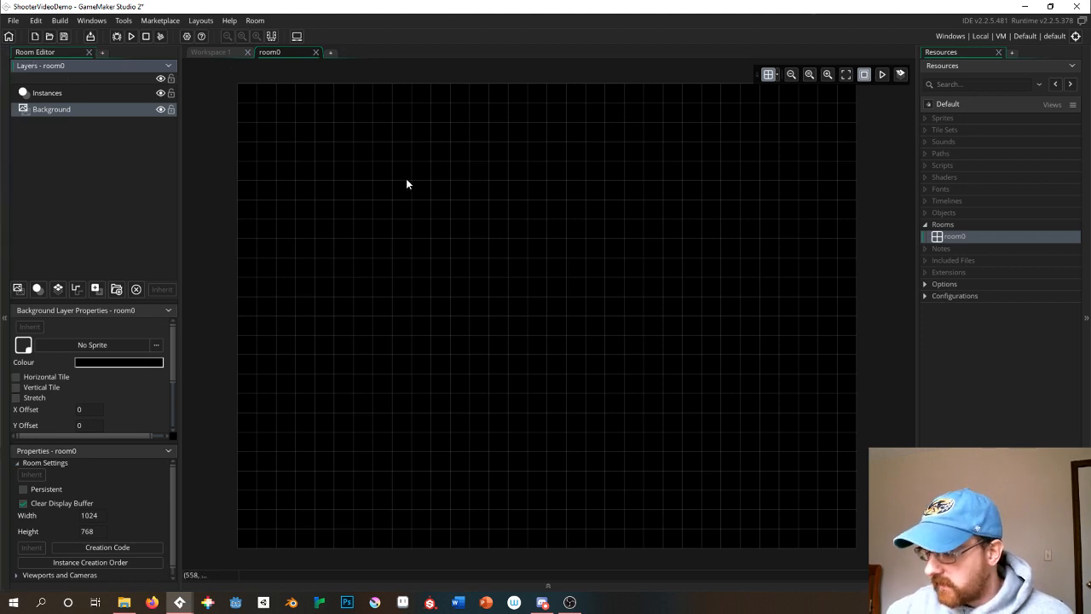
click(955, 238)
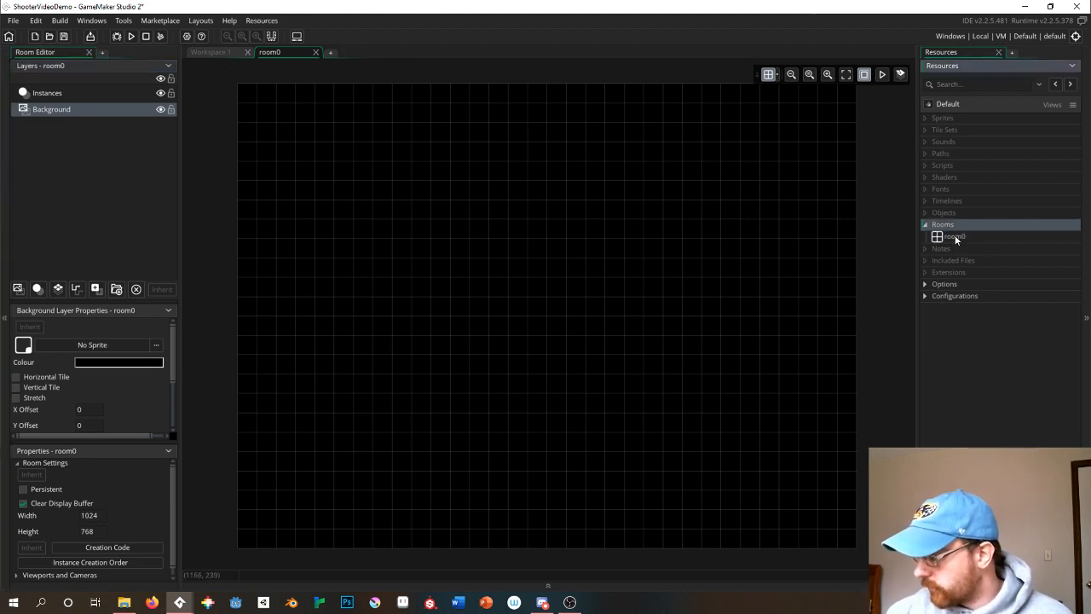
click(952, 238)
click(926, 225)
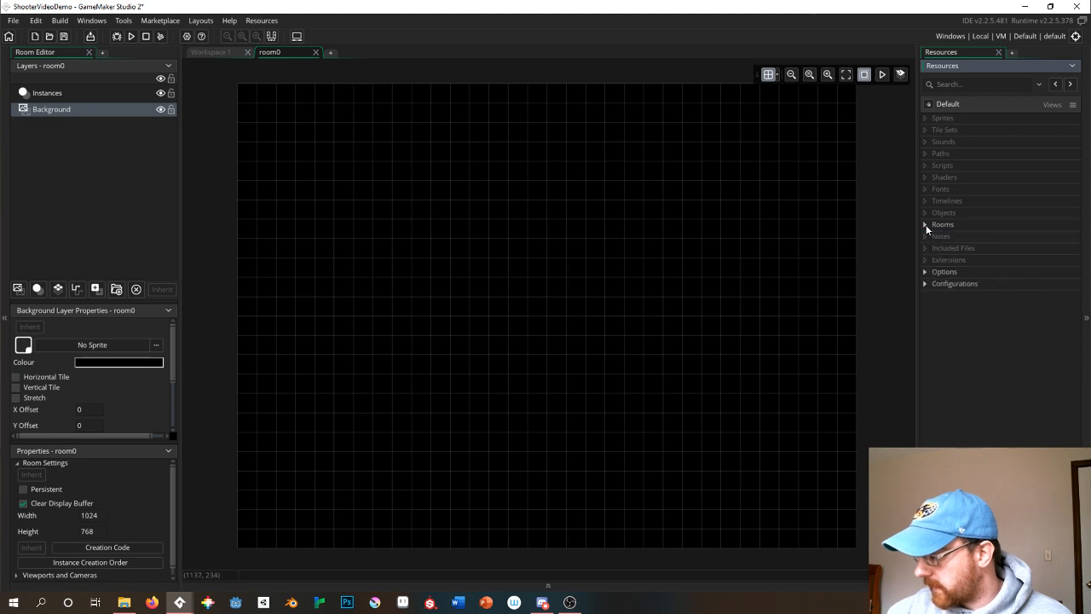
click(925, 225)
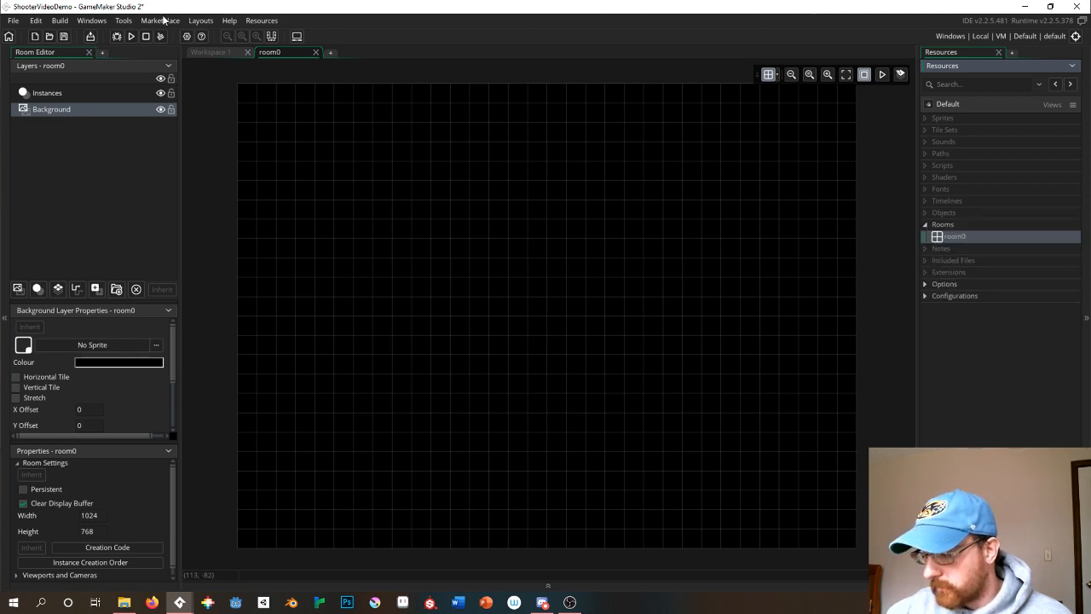
click(54, 114)
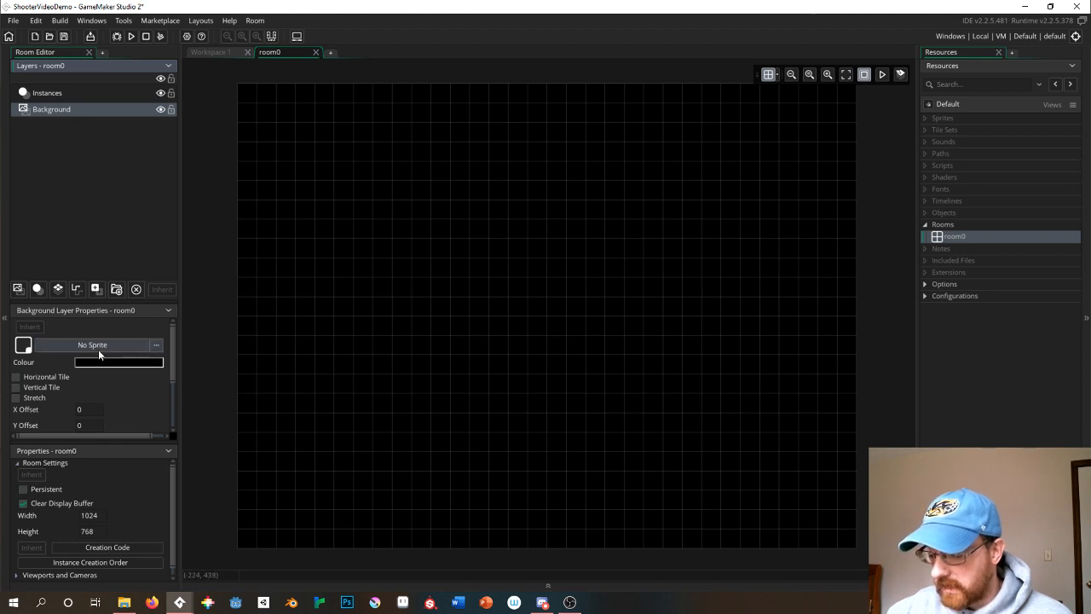
Create a new sprite and view its blank canvas in the image editor before returning to the sprite's settings.
click(939, 117)
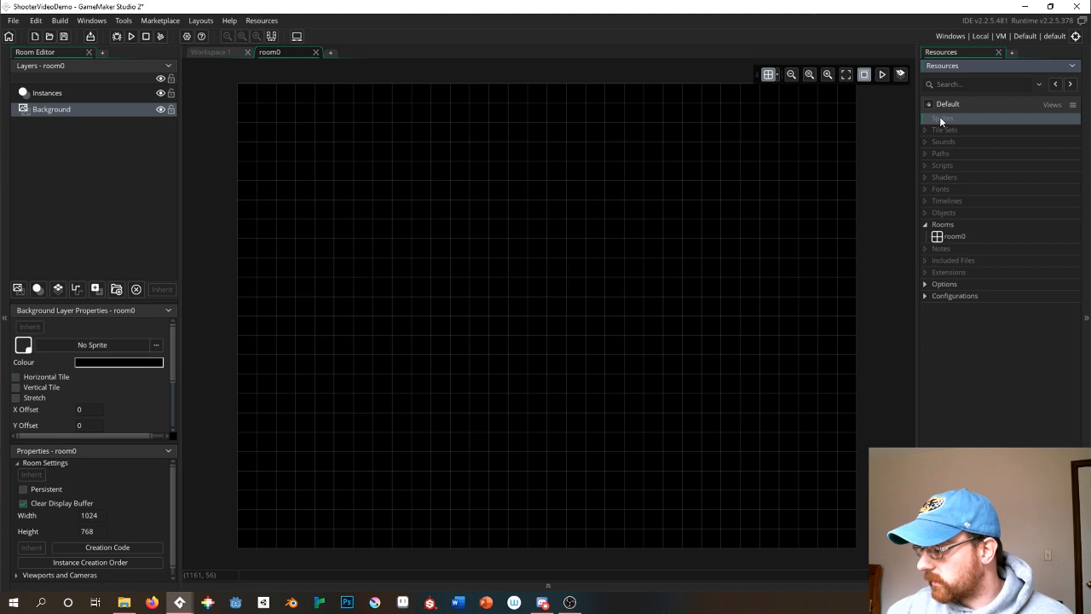
right_click(939, 118)
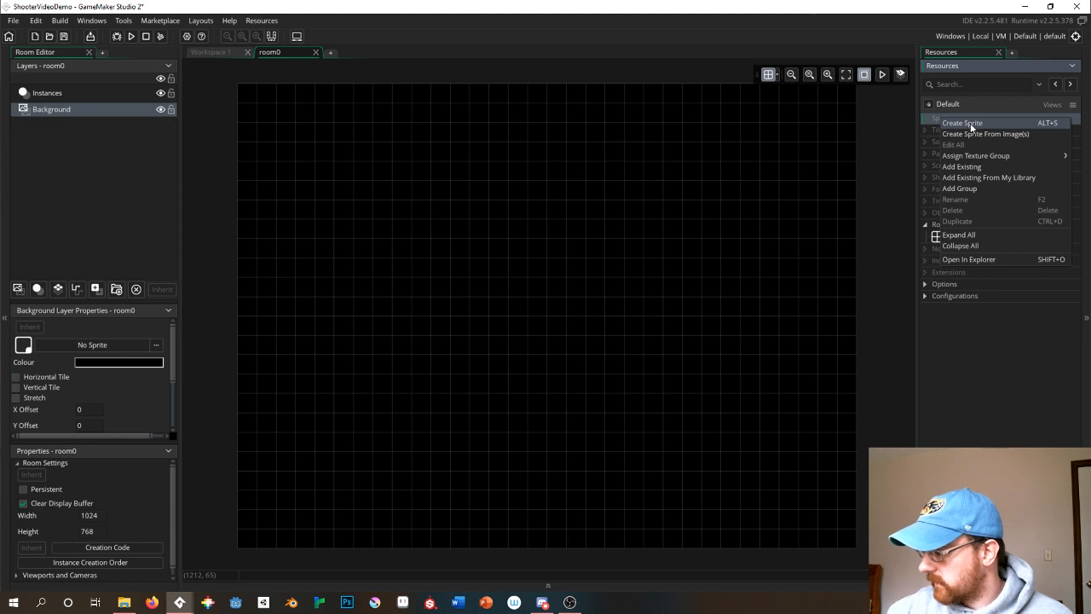
click(970, 123)
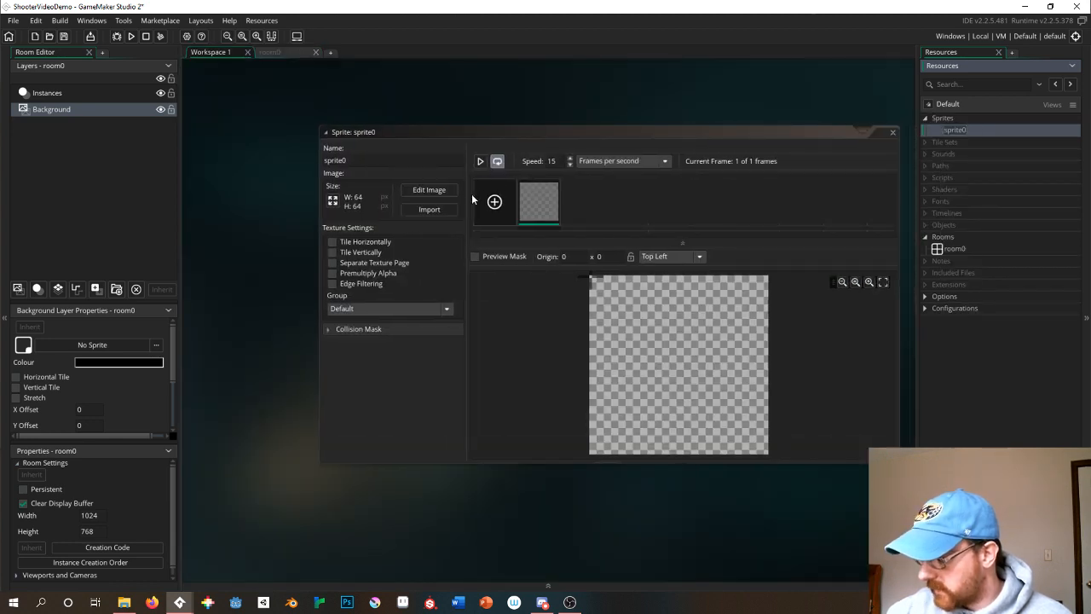
drag(512, 135, 441, 133)
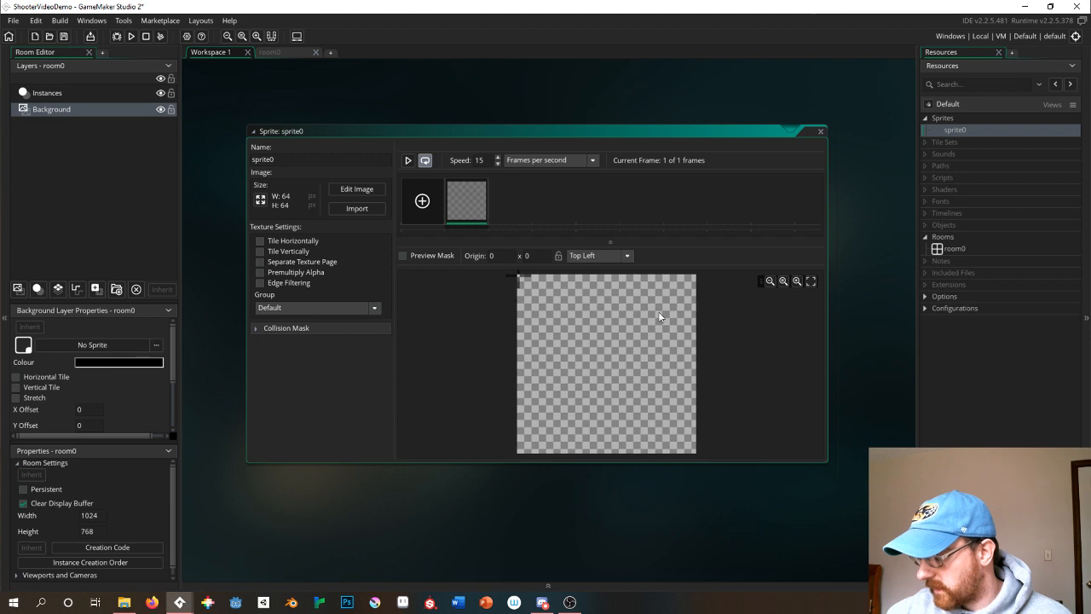
click(365, 189)
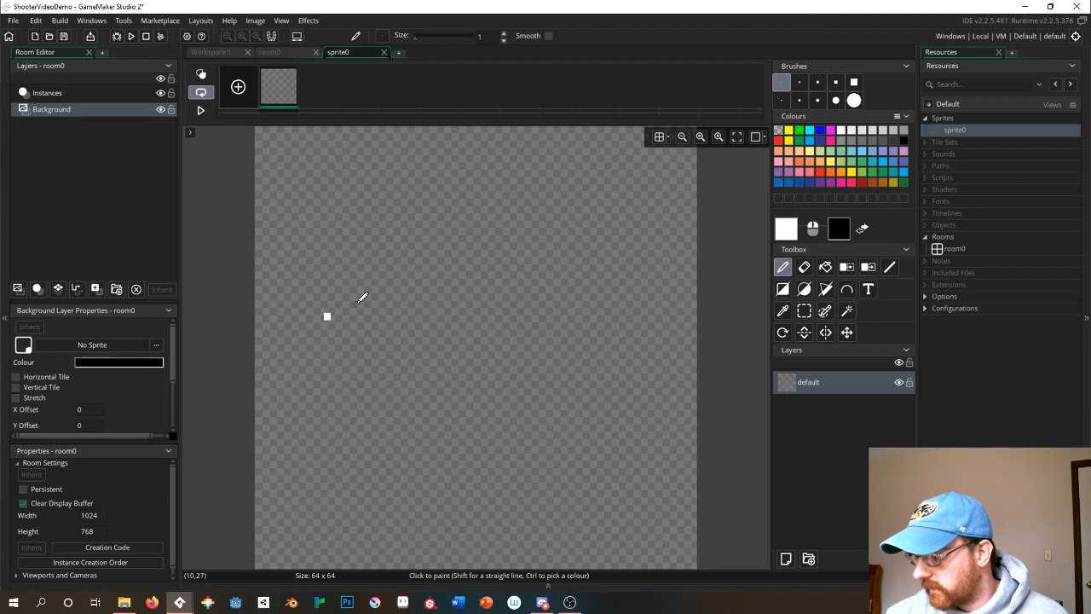
click(383, 52)
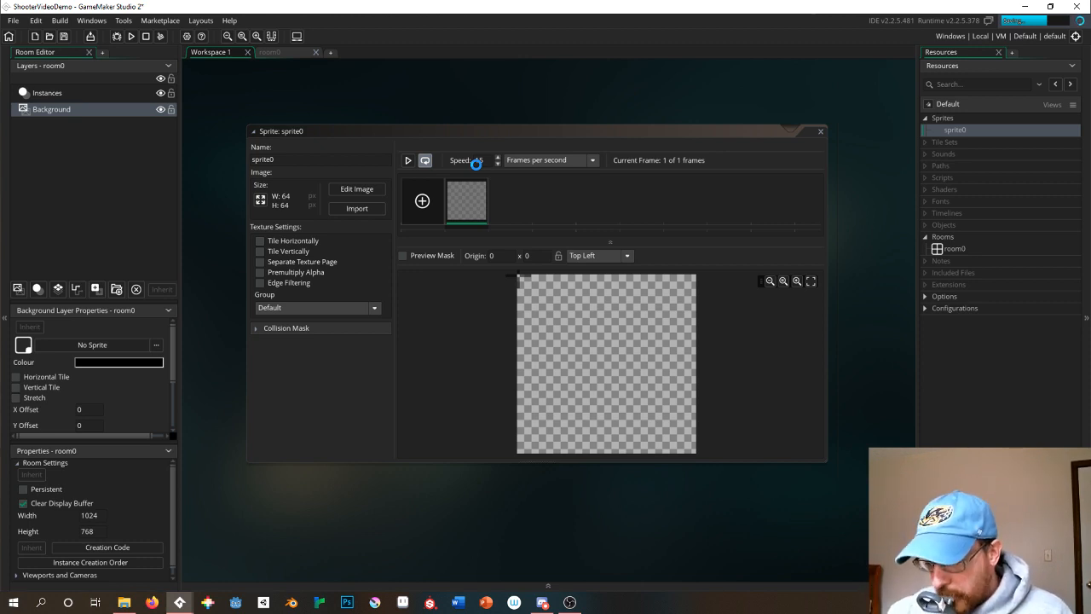
Import the sky-night-star-milky-way JPG from ShooterVideoDemo's Resources/Backgrounds folder into sprite0, accept the import, and close the sprite editor.
click(352, 208)
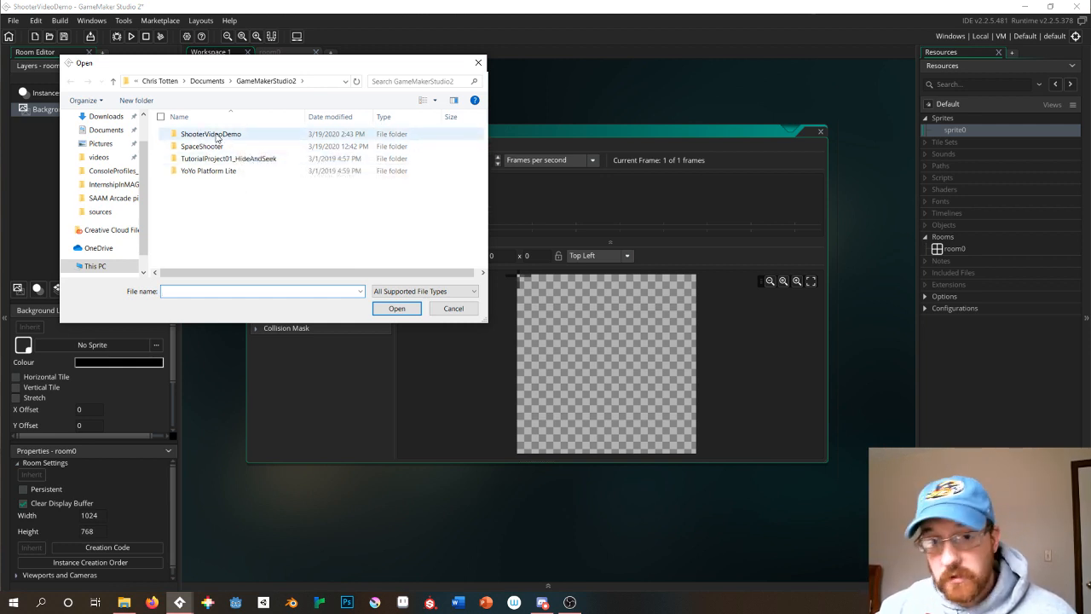
click(217, 138)
double_click(217, 136)
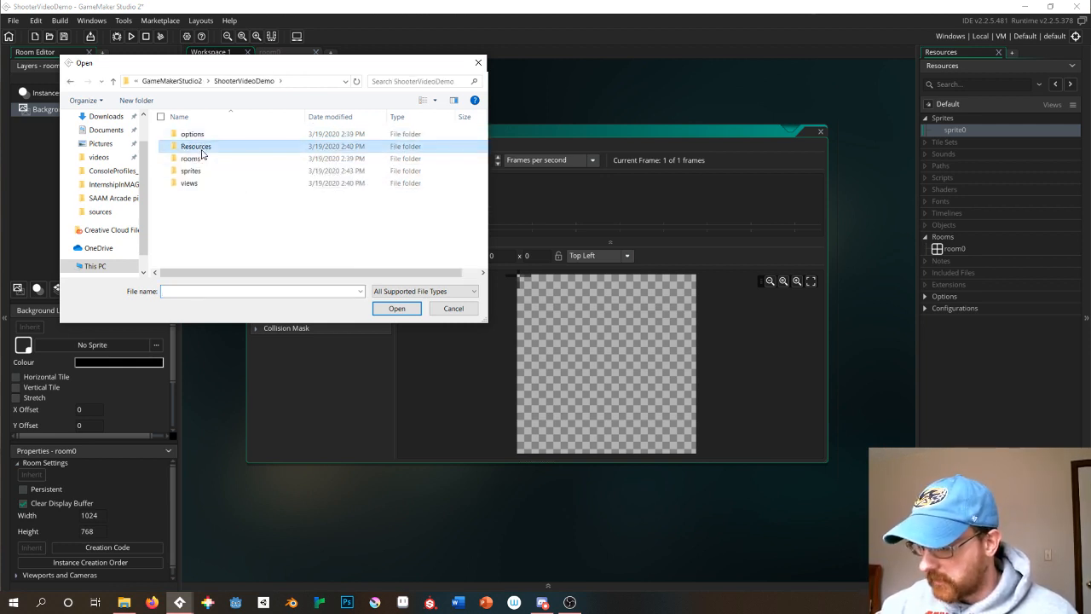
double_click(204, 146)
double_click(210, 134)
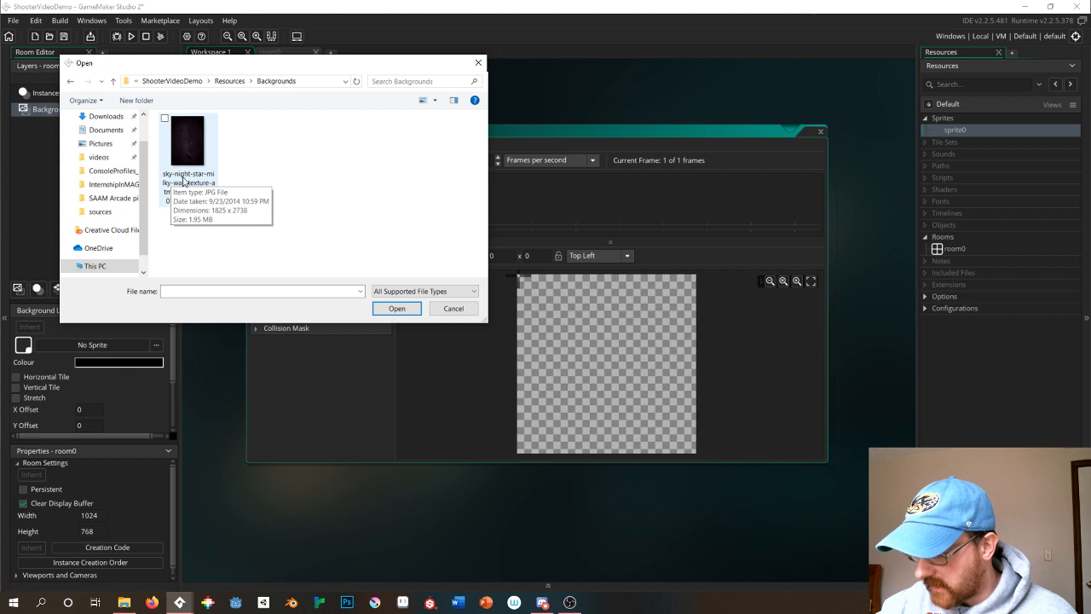
click(199, 147)
double_click(198, 145)
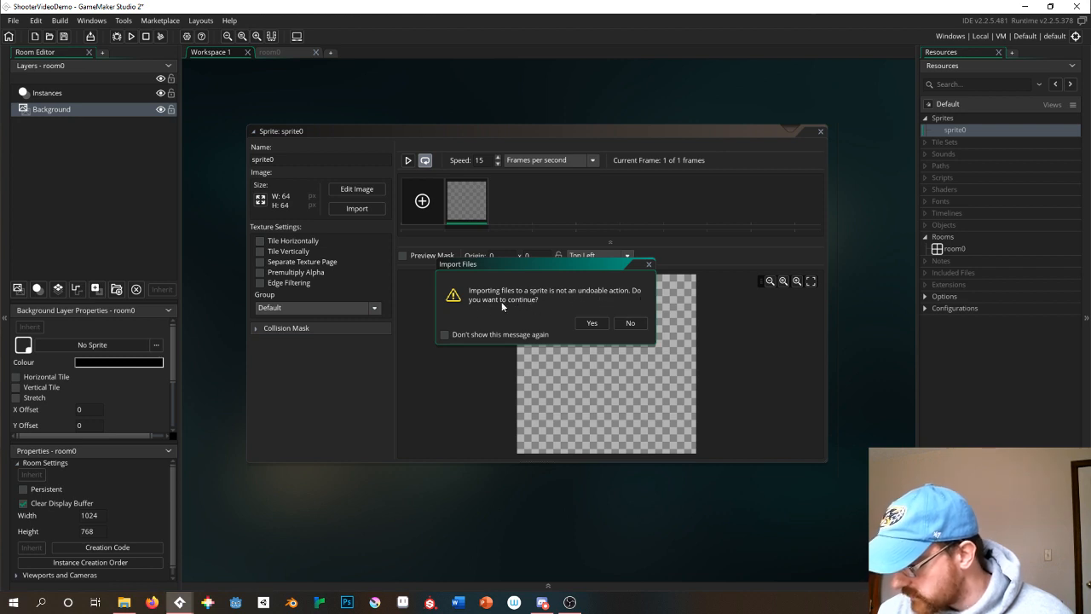
click(592, 323)
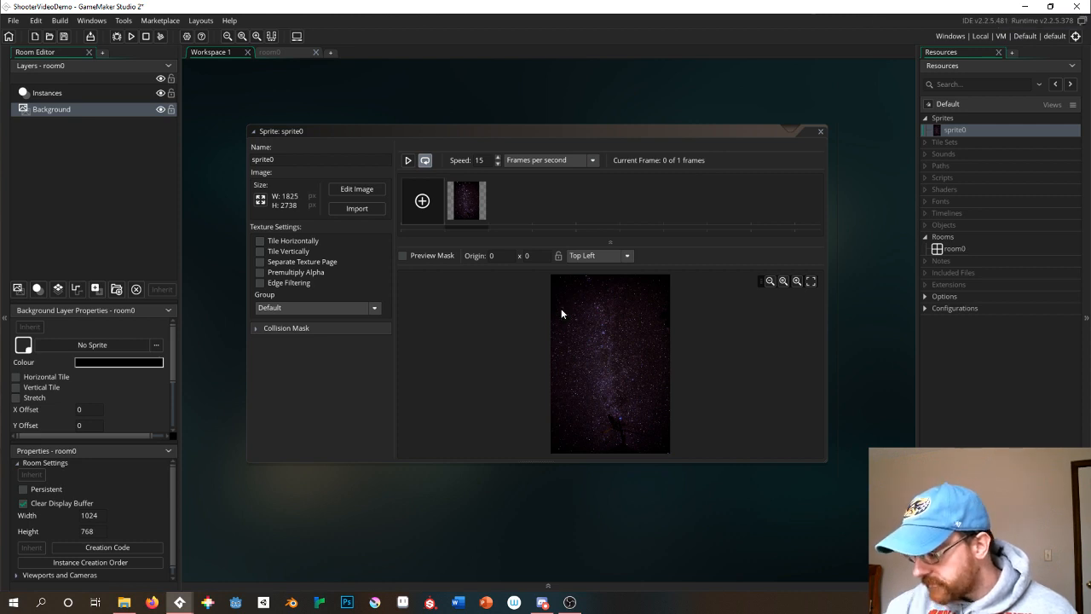
click(819, 130)
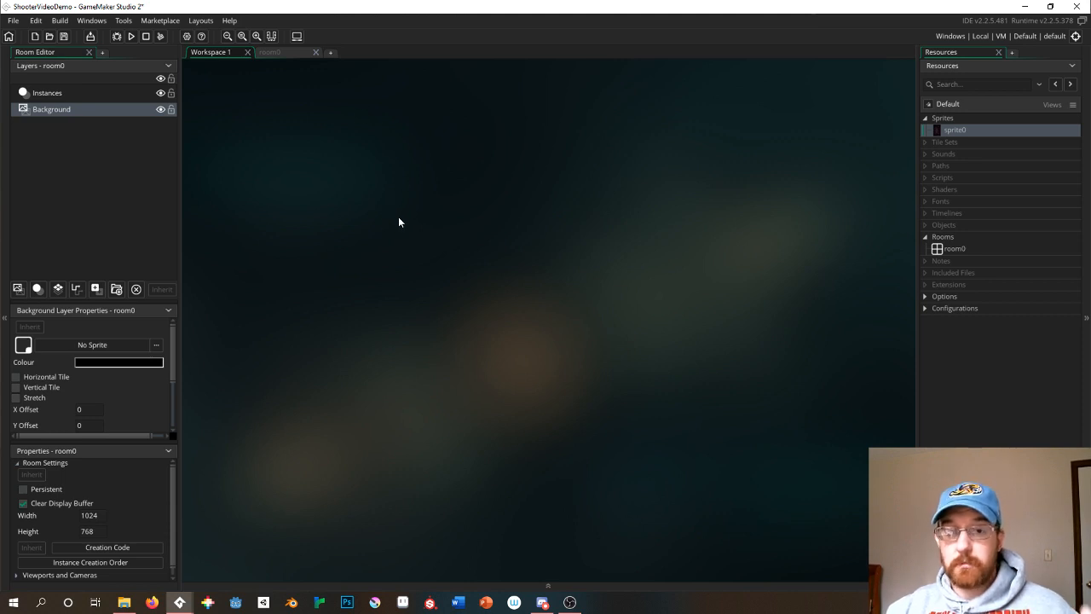
Assign sprite0 to the Background layer of room0.
click(268, 52)
click(281, 53)
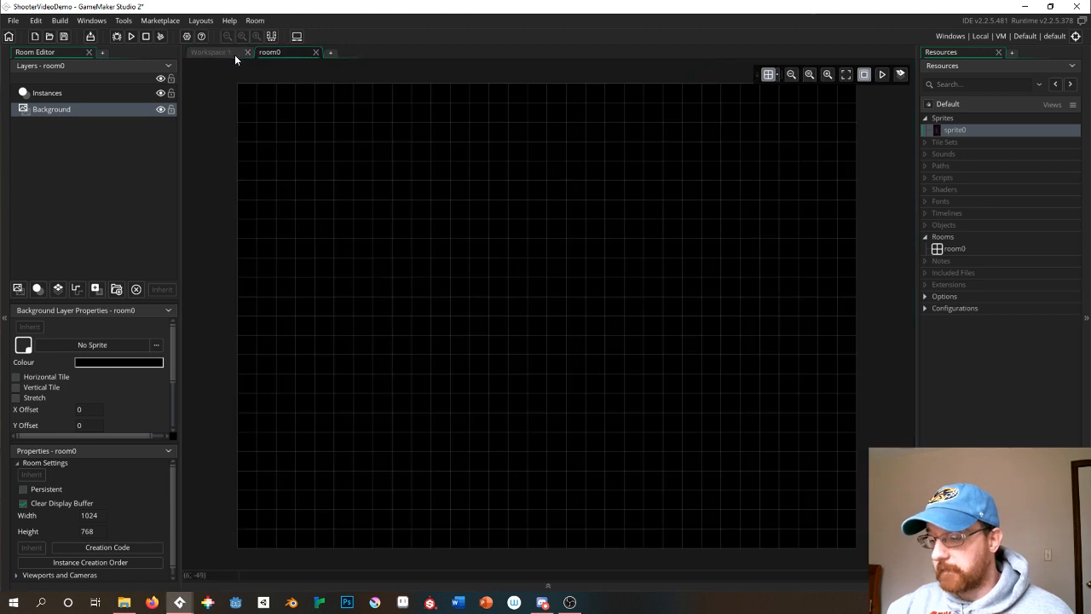
click(234, 55)
click(273, 53)
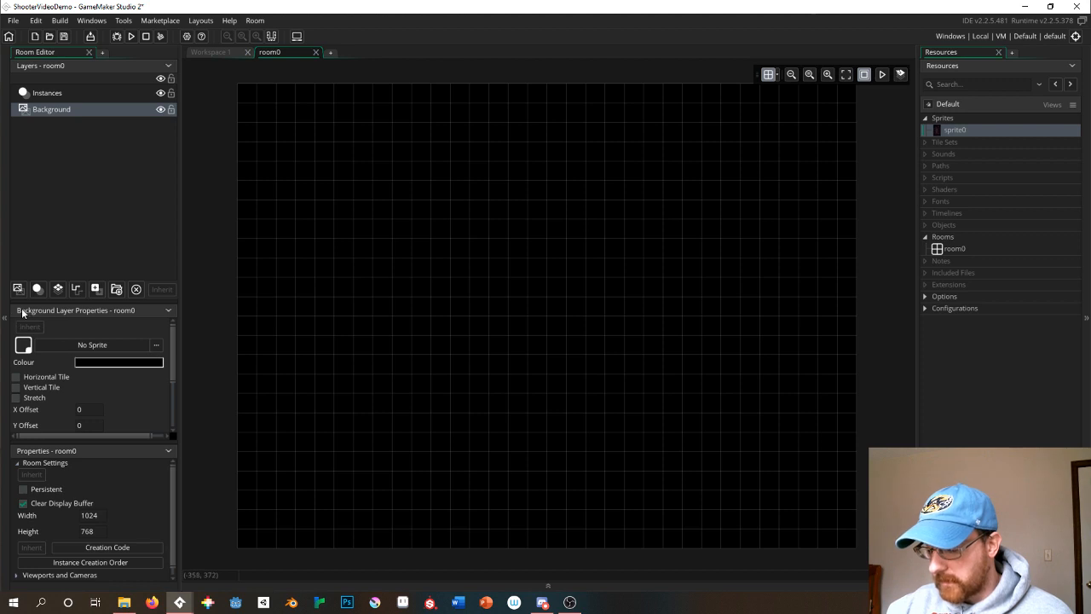
click(119, 344)
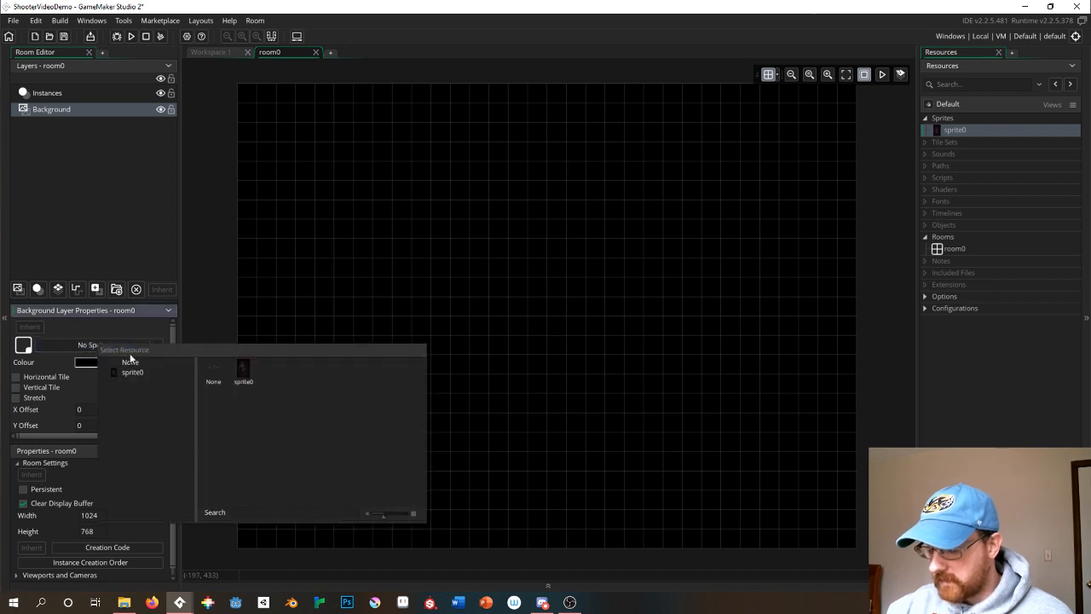
double_click(243, 372)
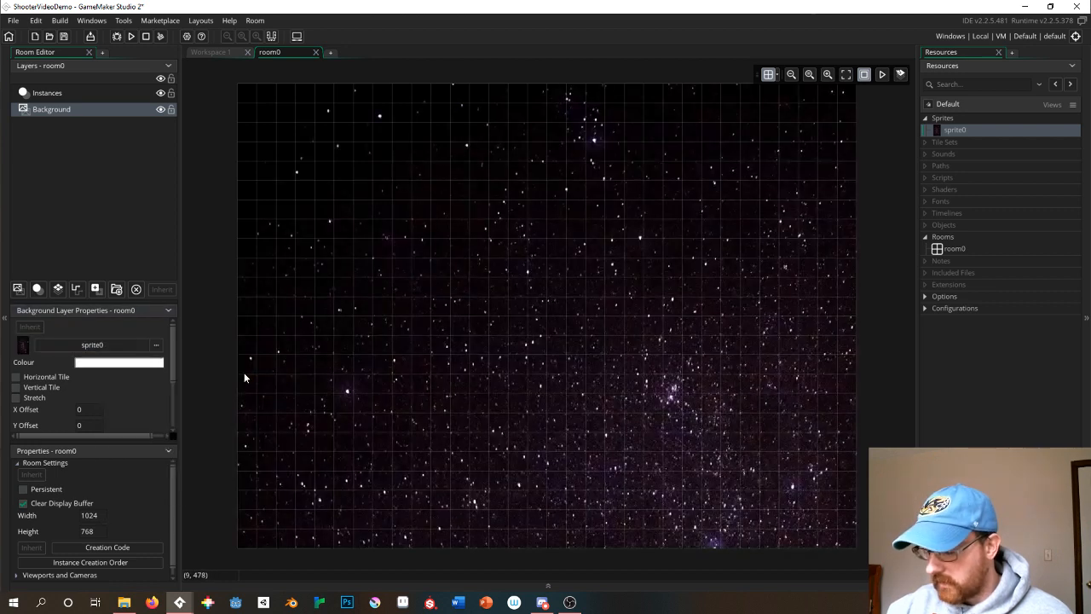
Examine how the starry background image covers room0.
scroll(487, 339, down, 2)
scroll(487, 340, up, 5)
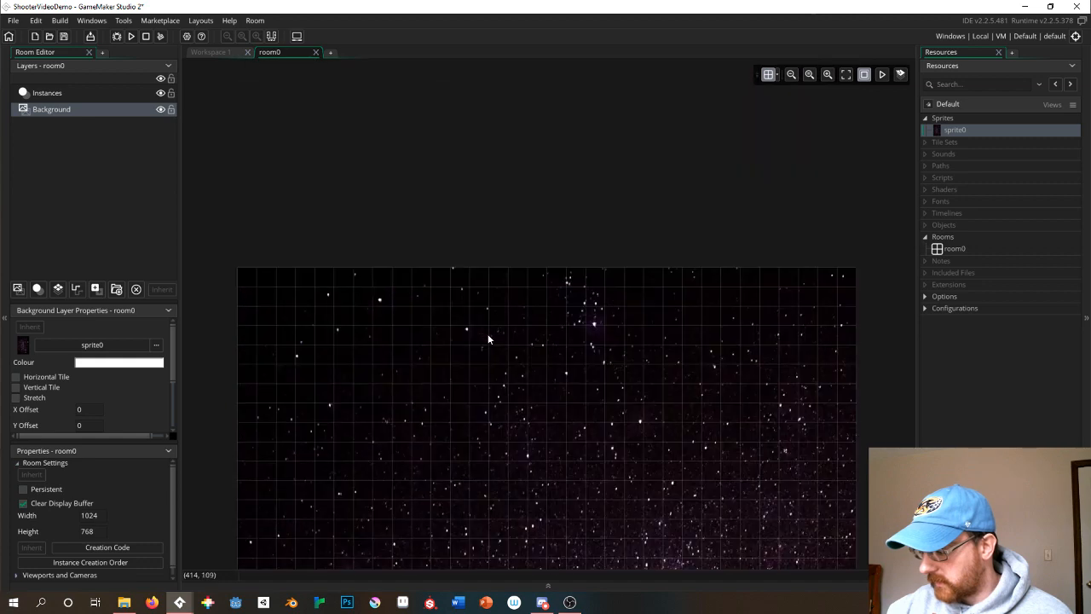
scroll(487, 339, down, 4)
scroll(487, 338, up, 4)
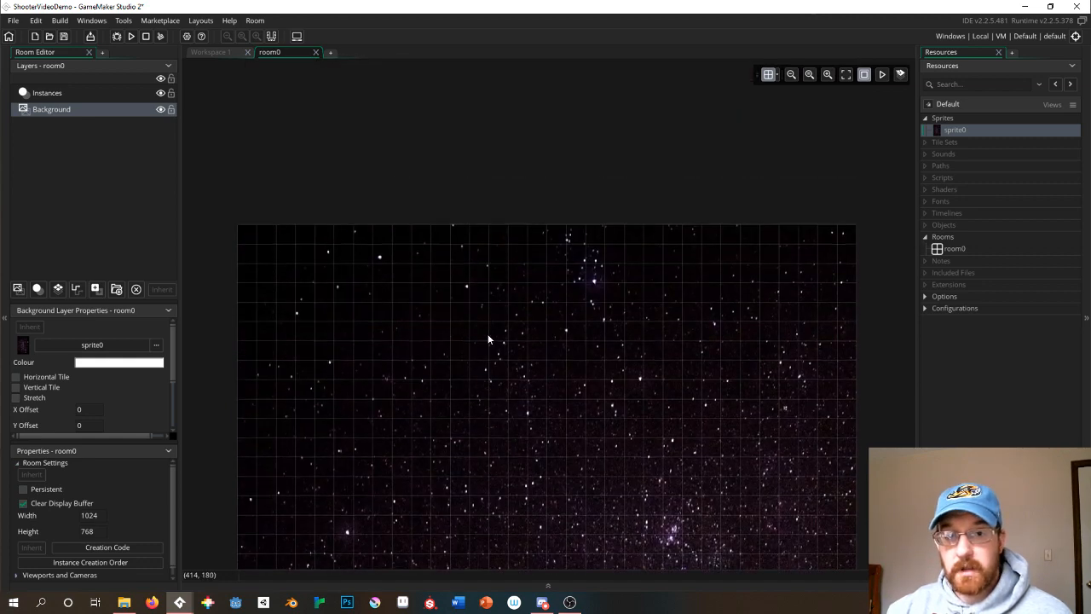
scroll(488, 339, down, 3)
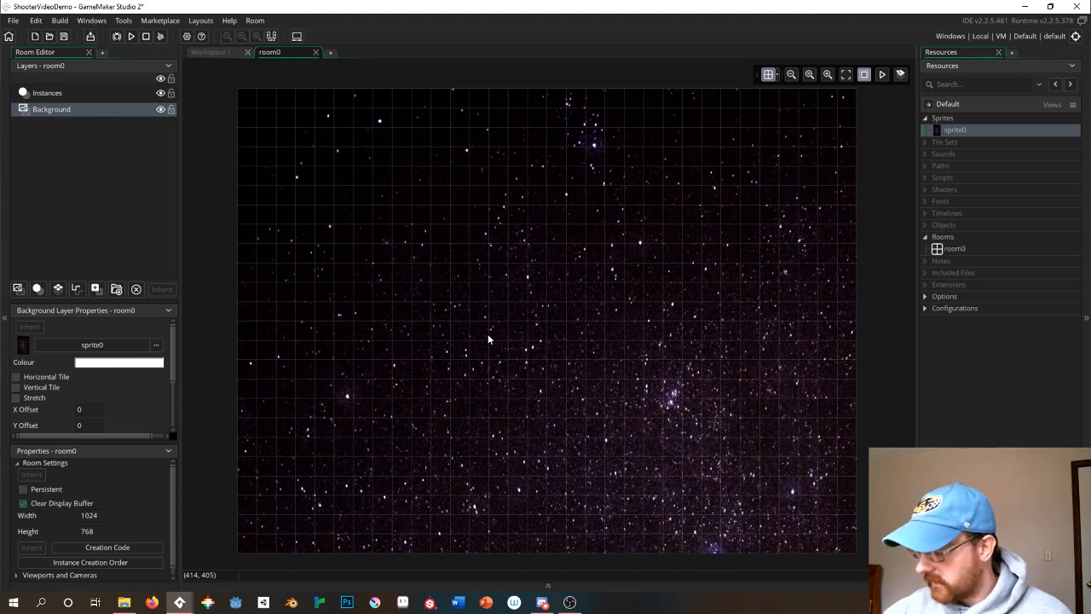
scroll(487, 339, up, 3)
scroll(487, 339, down, 5)
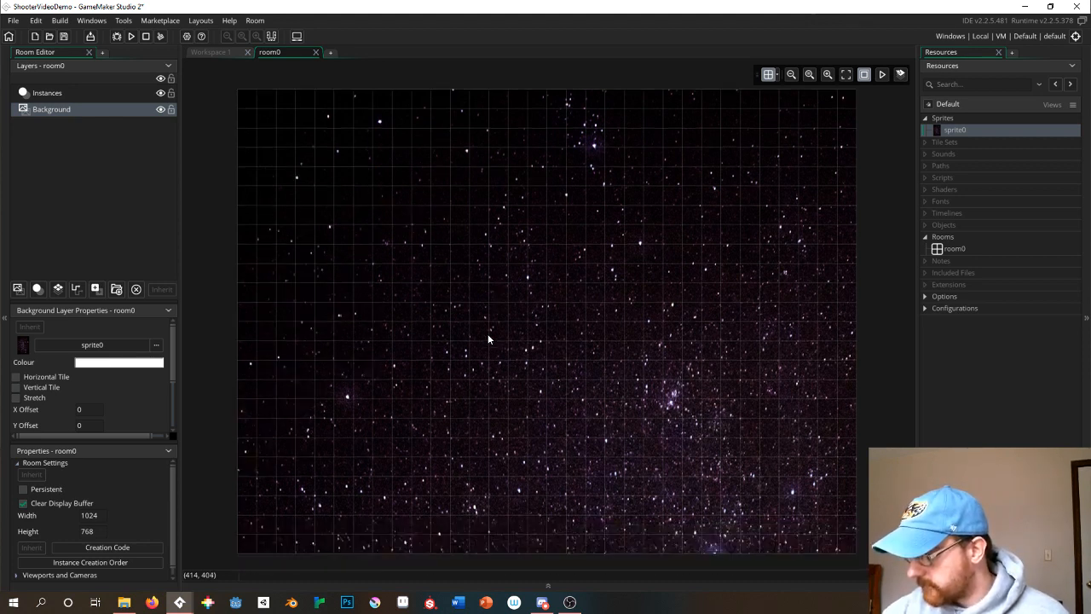
scroll(488, 338, up, 2)
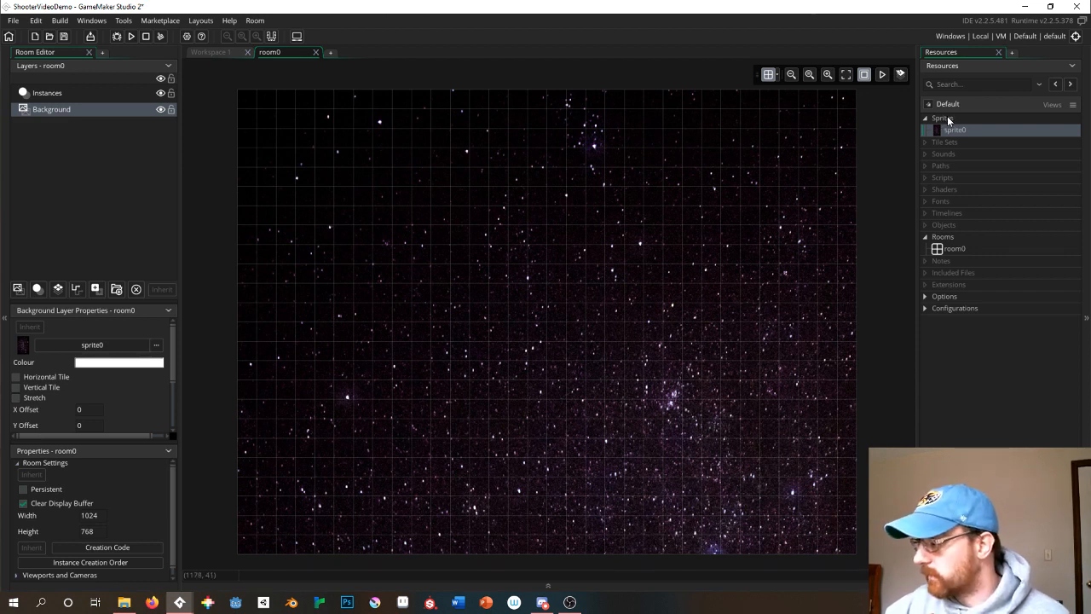
Create a new sprite and browse to the Resources/Kenny SpaceShooter Assets/PNG folder for its image import.
right_click(946, 116)
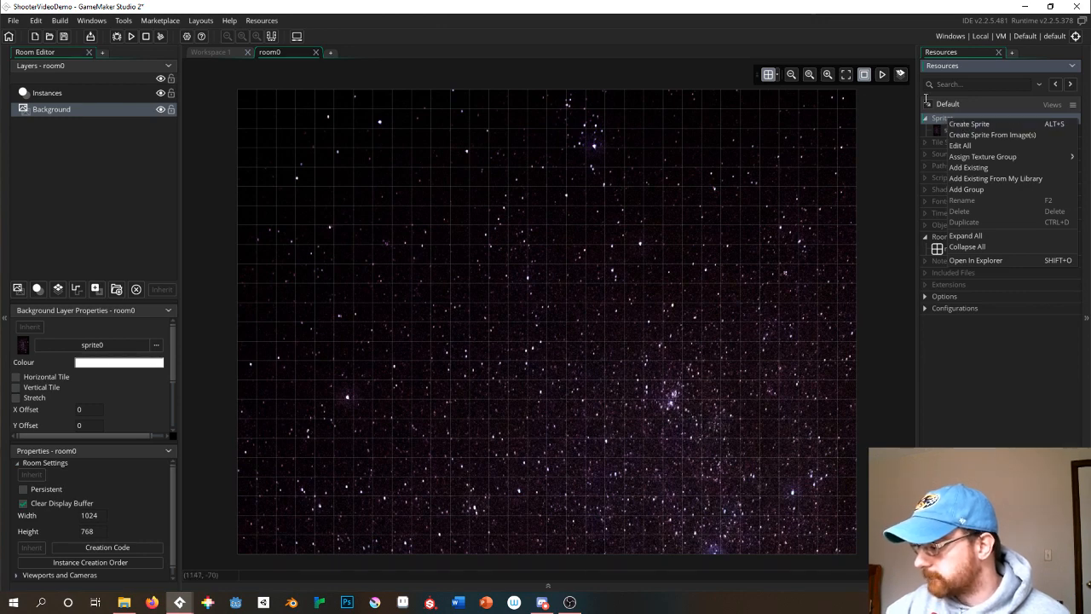
click(968, 125)
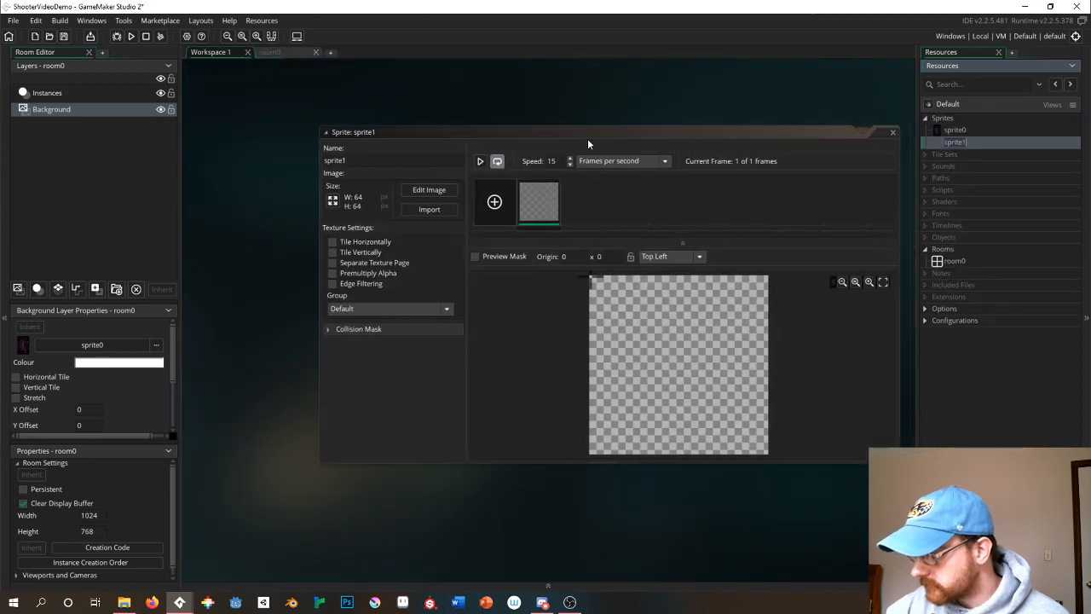
click(428, 210)
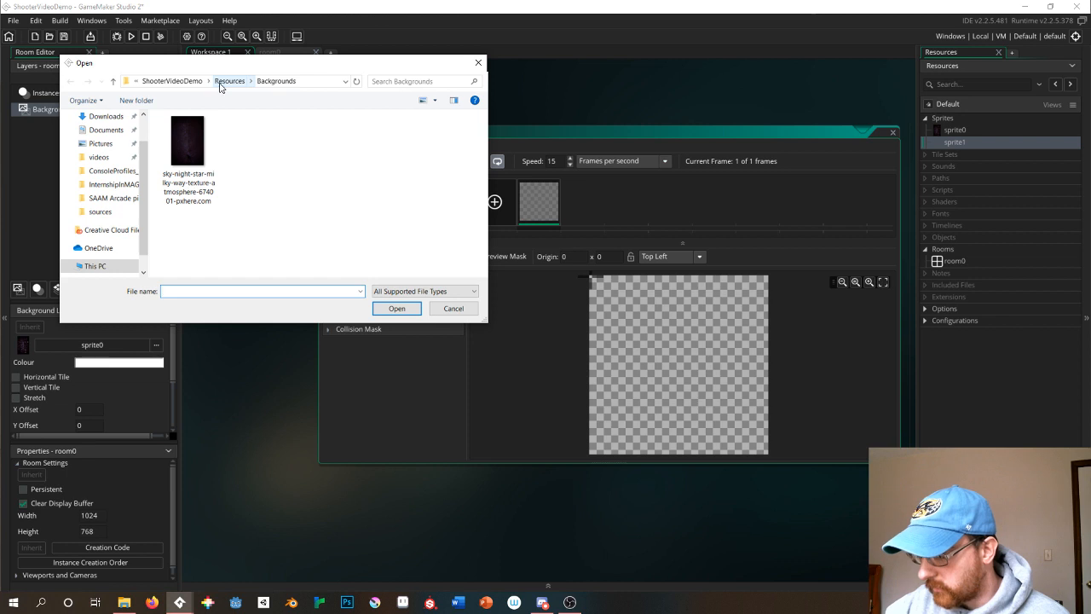
click(223, 82)
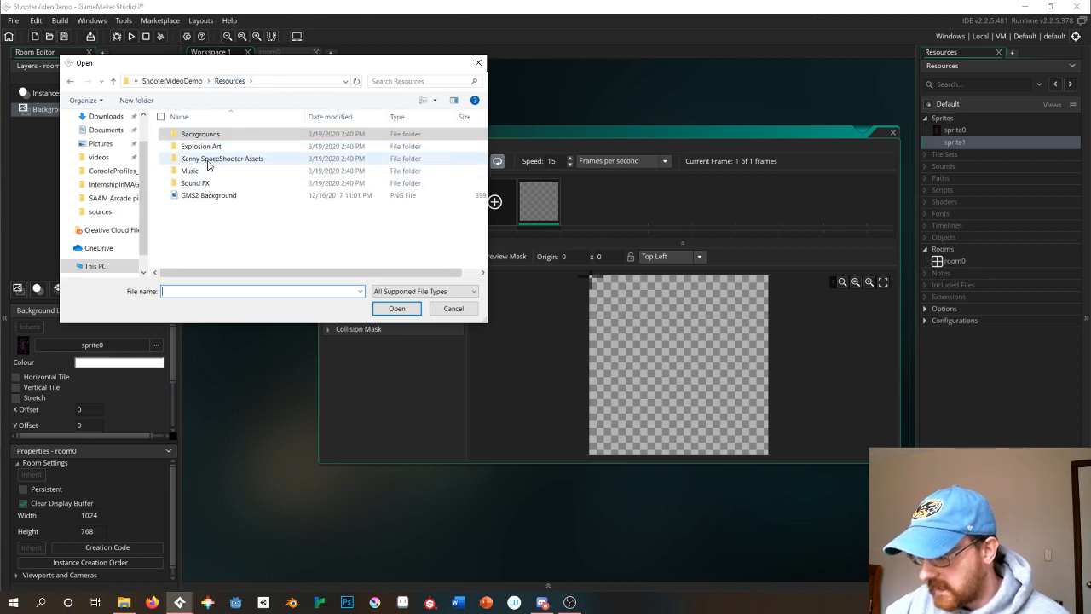
double_click(207, 161)
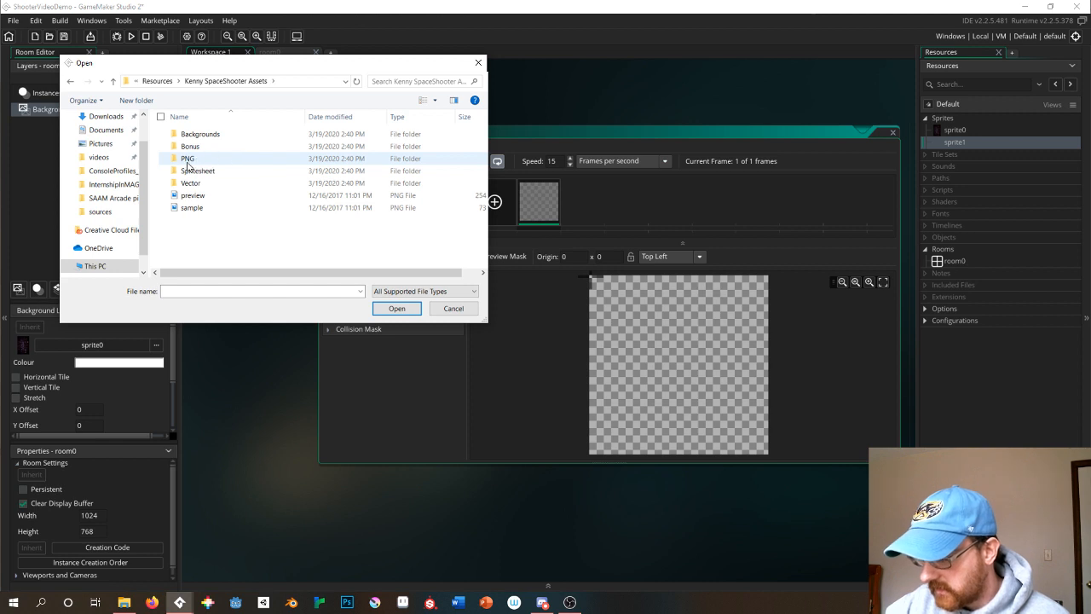
click(187, 161)
double_click(188, 162)
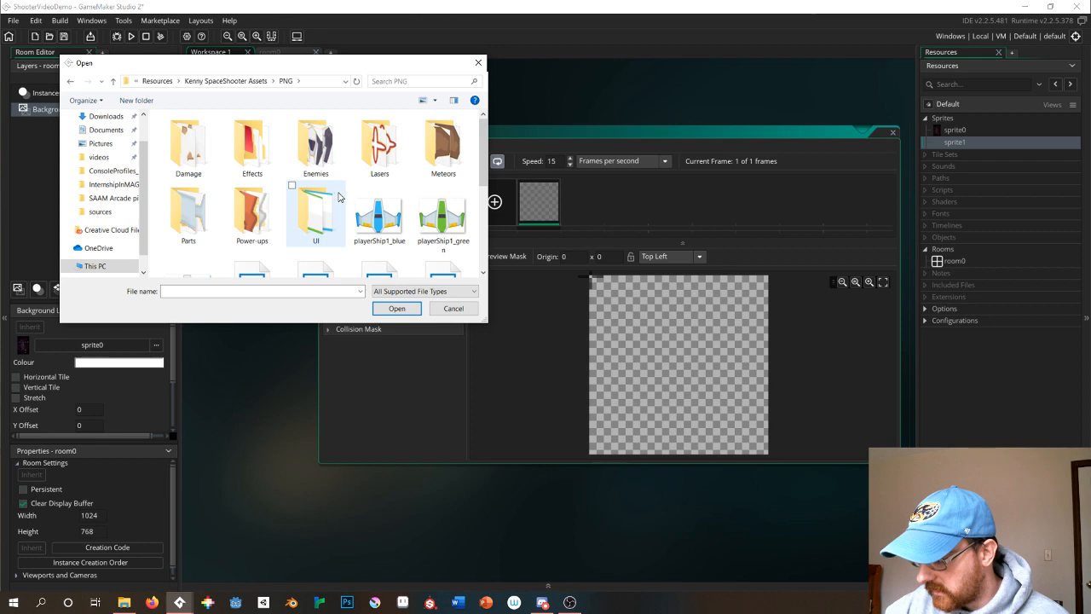
Import the playerShip2_blue image into the new sprite and accept the import.
scroll(366, 195, down, 2)
scroll(361, 200, up, 1)
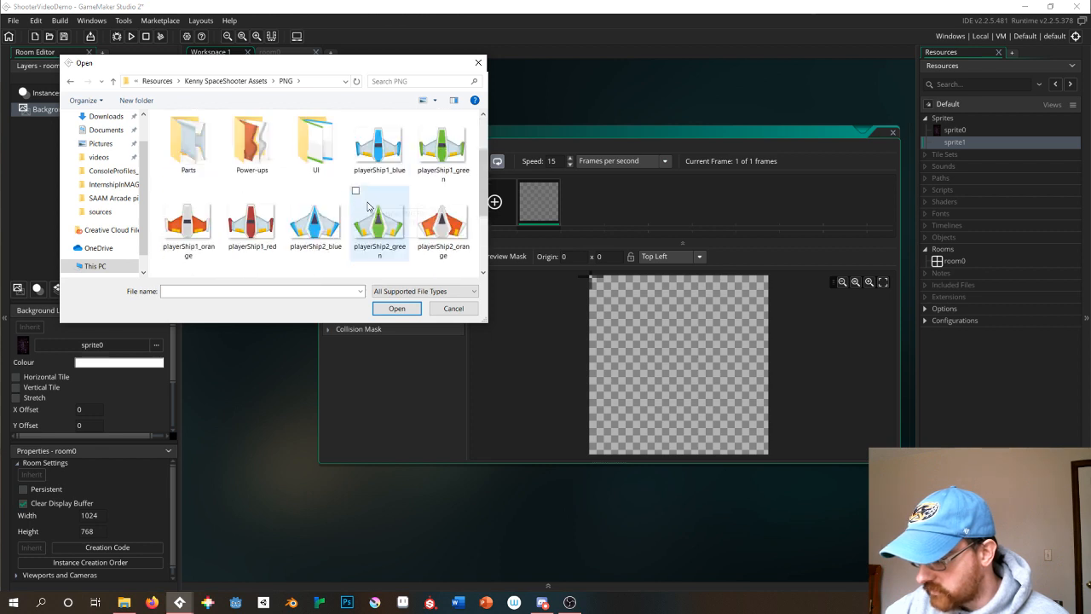
scroll(270, 189, down, 1)
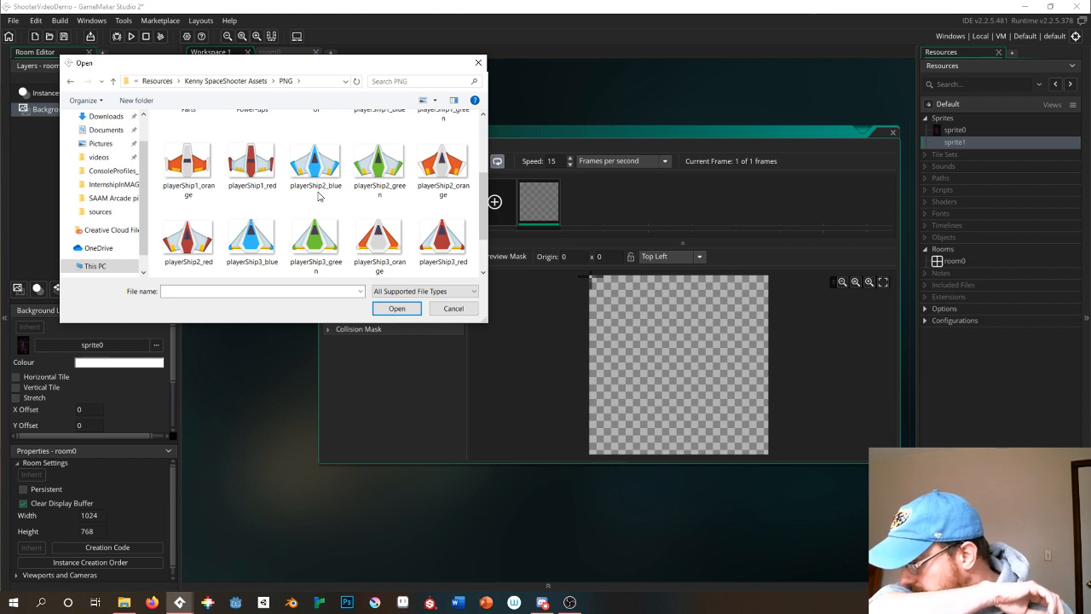
scroll(318, 196, down, 1)
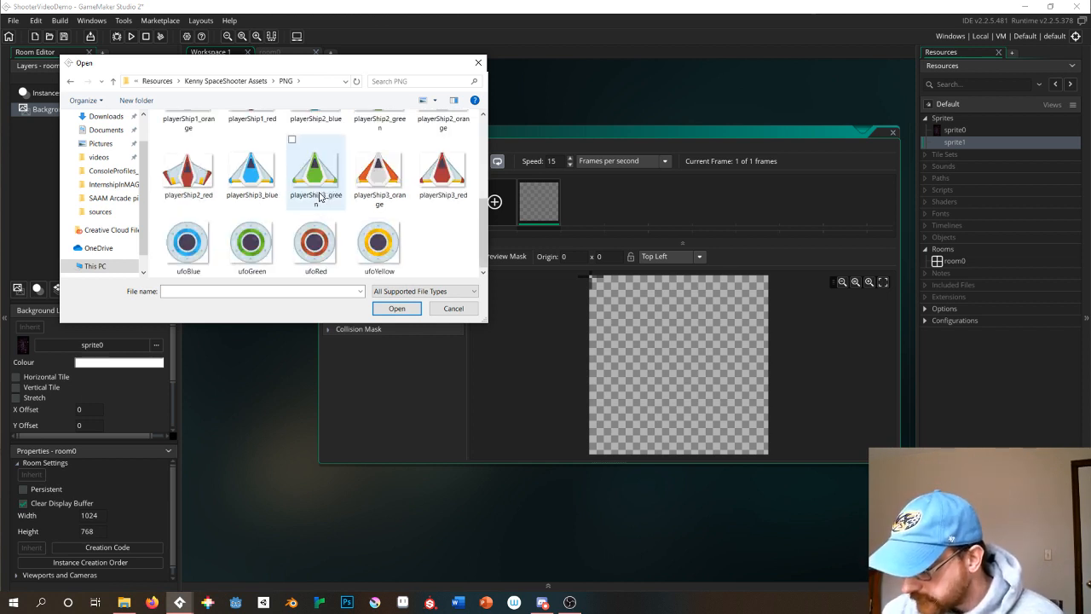
scroll(319, 197, up, 1)
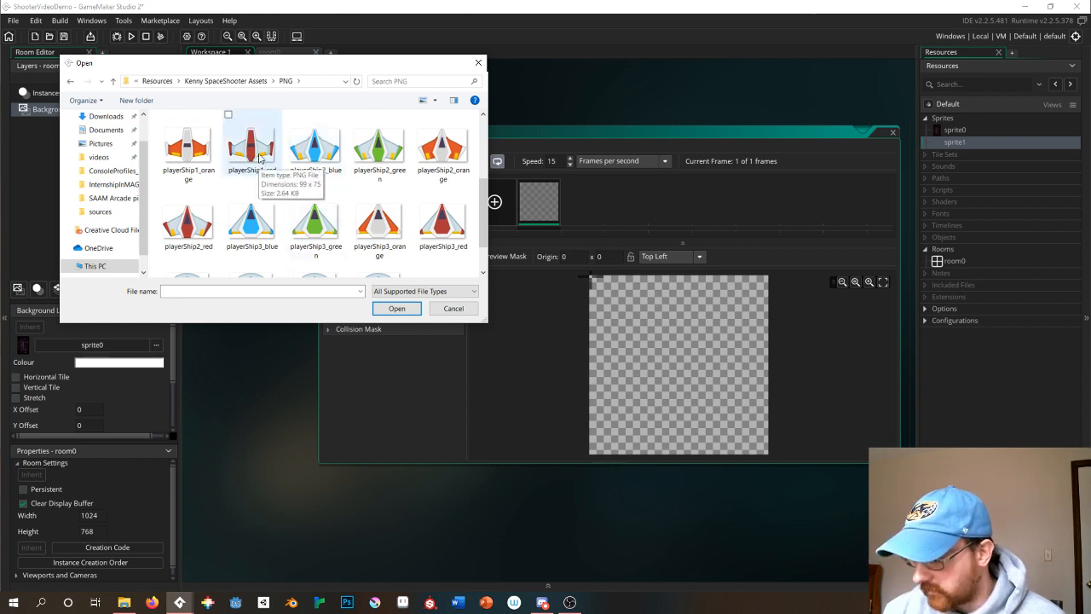
scroll(263, 166, up, 1)
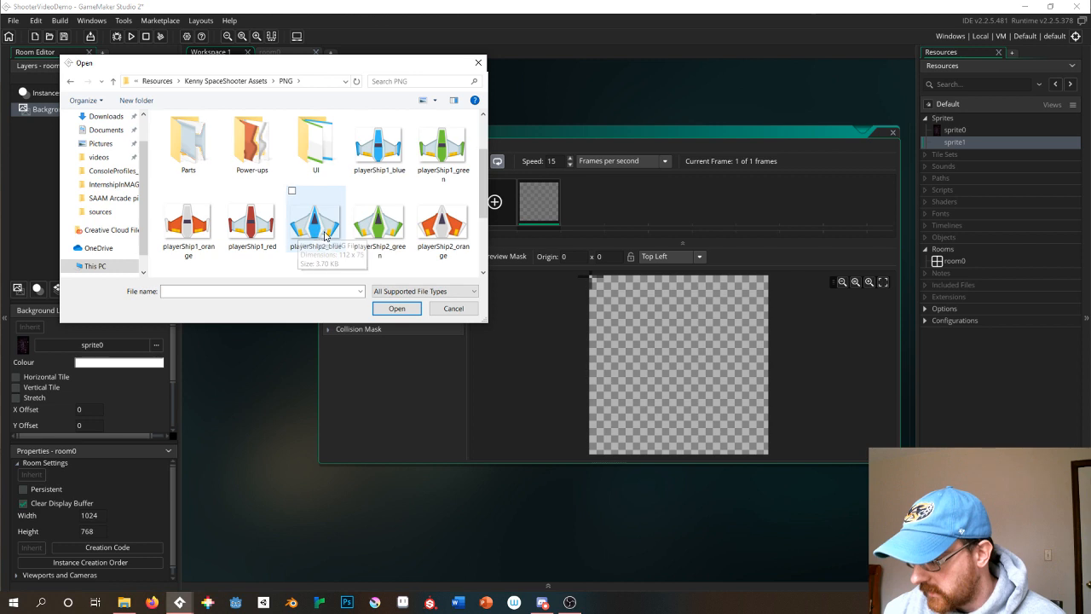
scroll(322, 226, down, 2)
scroll(317, 155, up, 1)
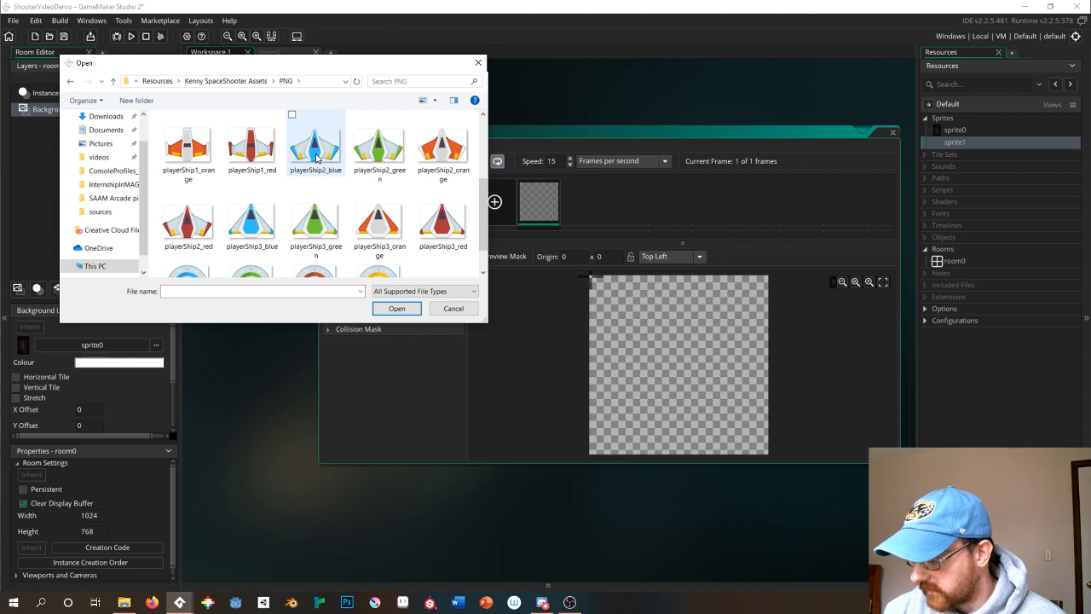
click(315, 152)
double_click(316, 152)
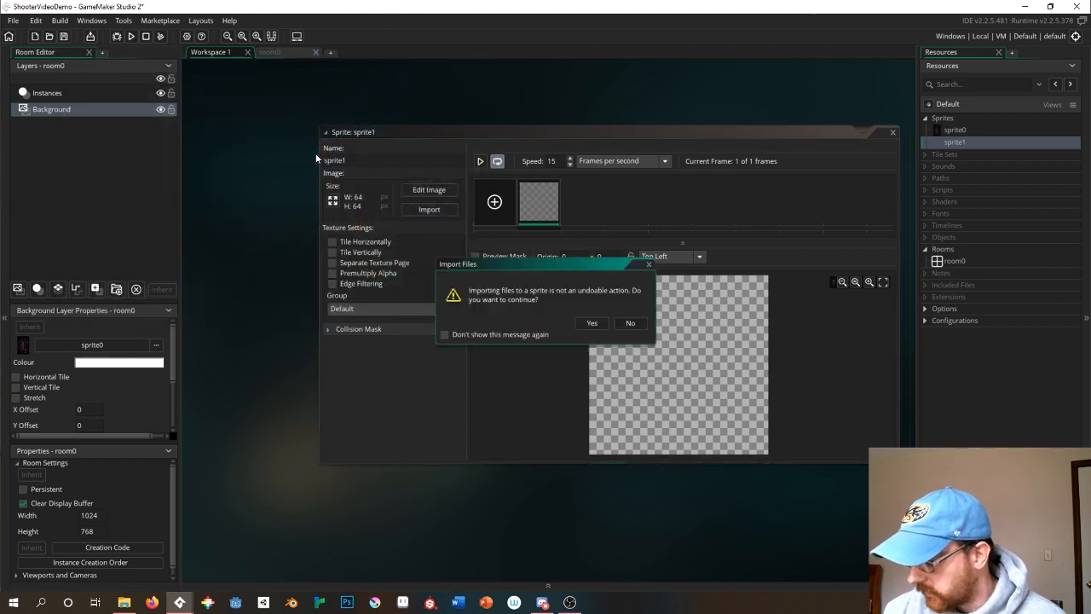
click(589, 324)
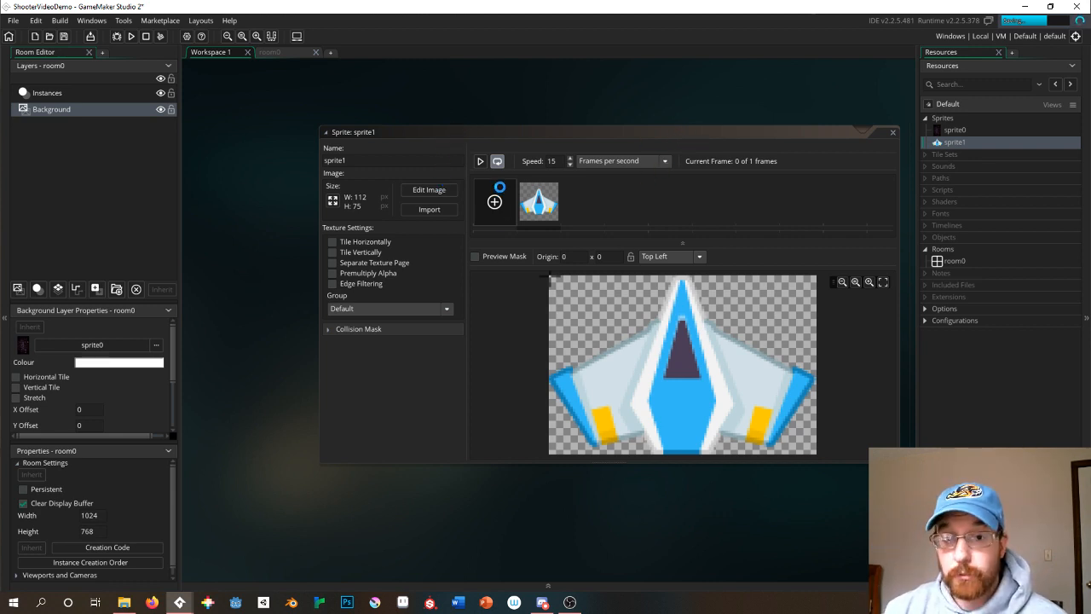
Rename the blue ship sprite as sprPlayerShip and close its sprite editor.
click(416, 154)
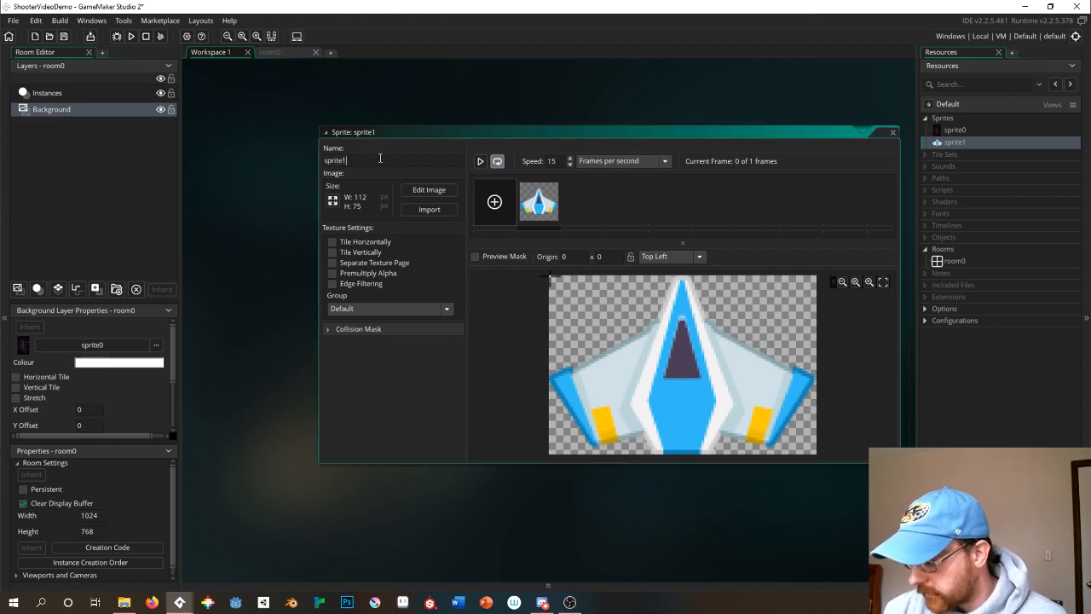
key(BackSpace)
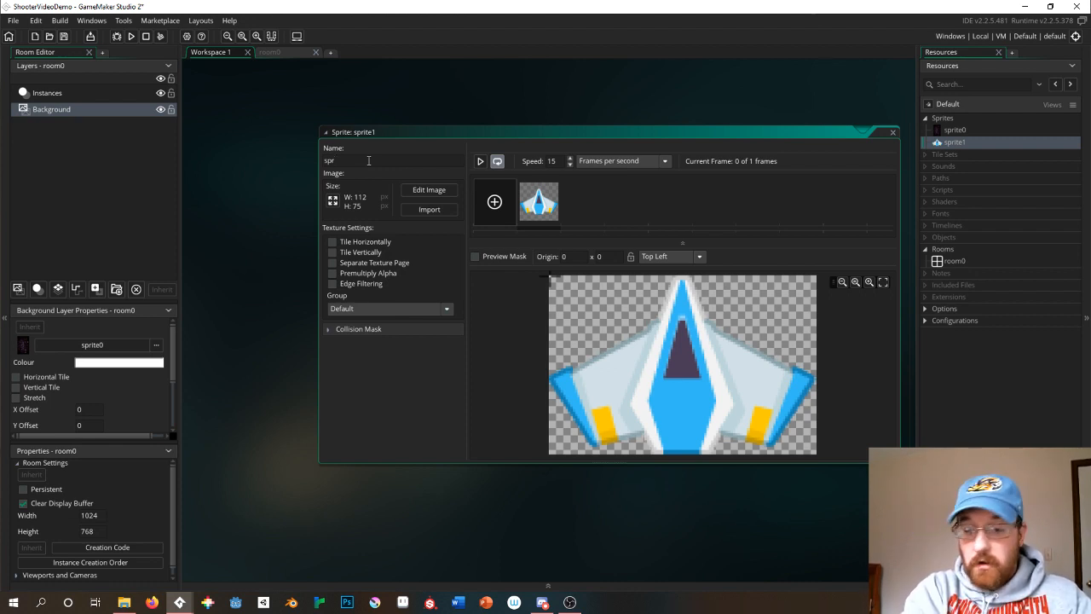
text(ayer)
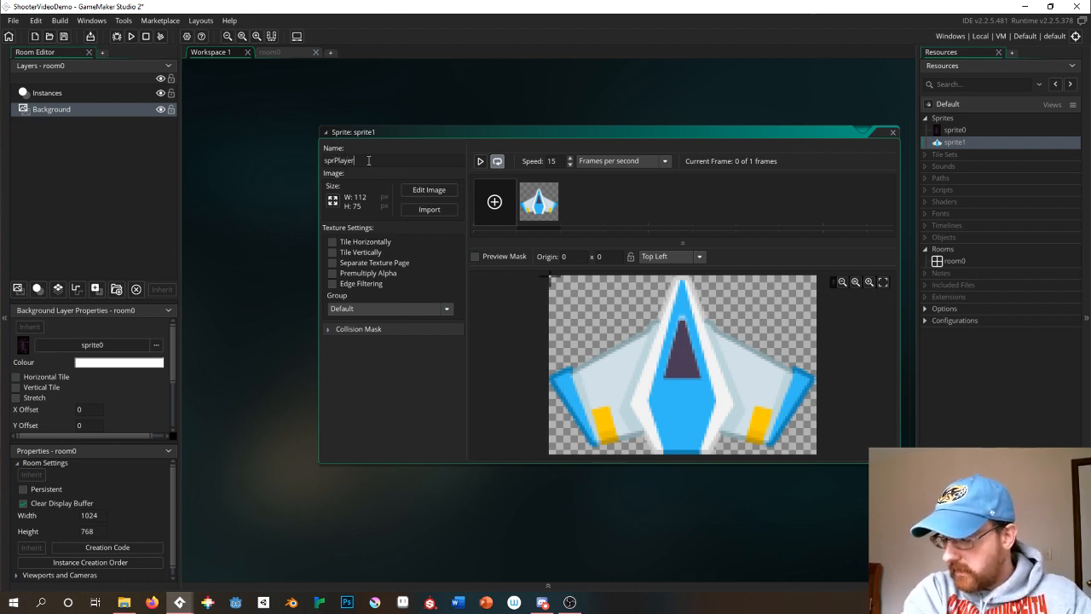
text(Ship)
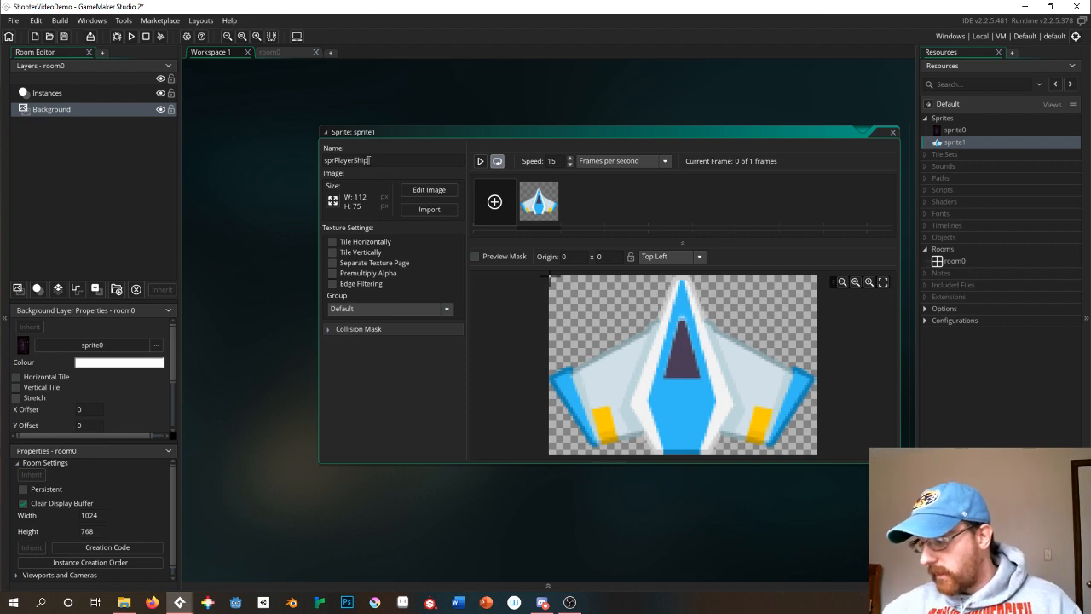
drag(325, 161, 335, 160)
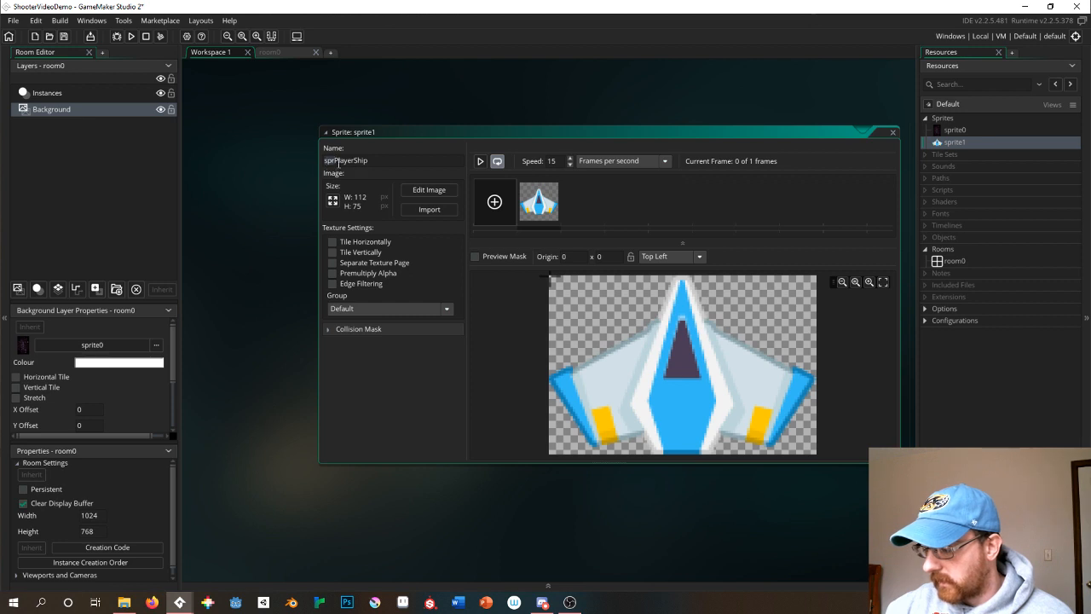
click(371, 160)
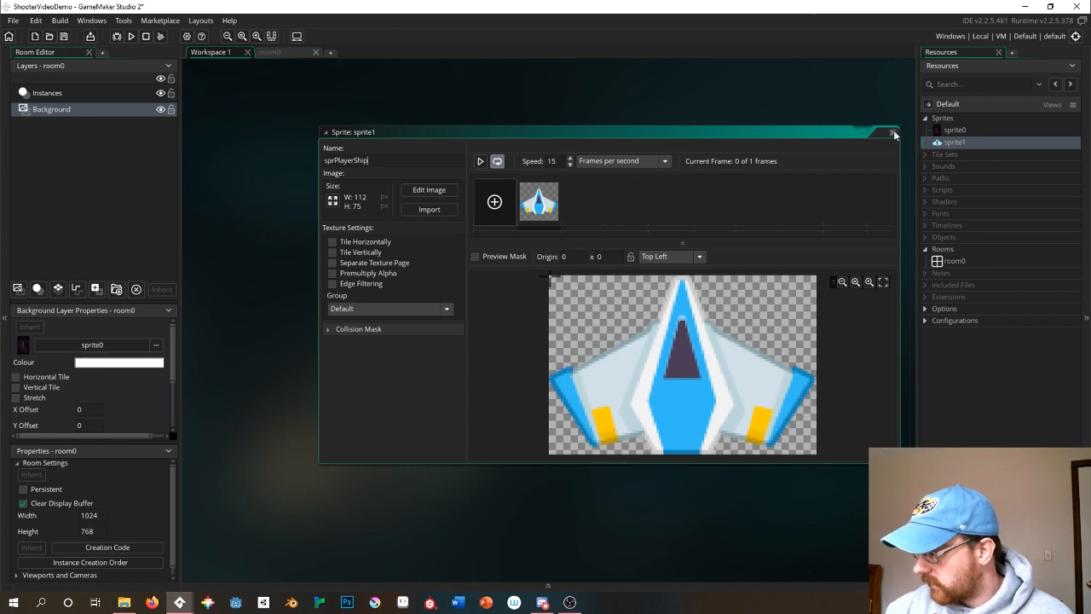
key(Return)
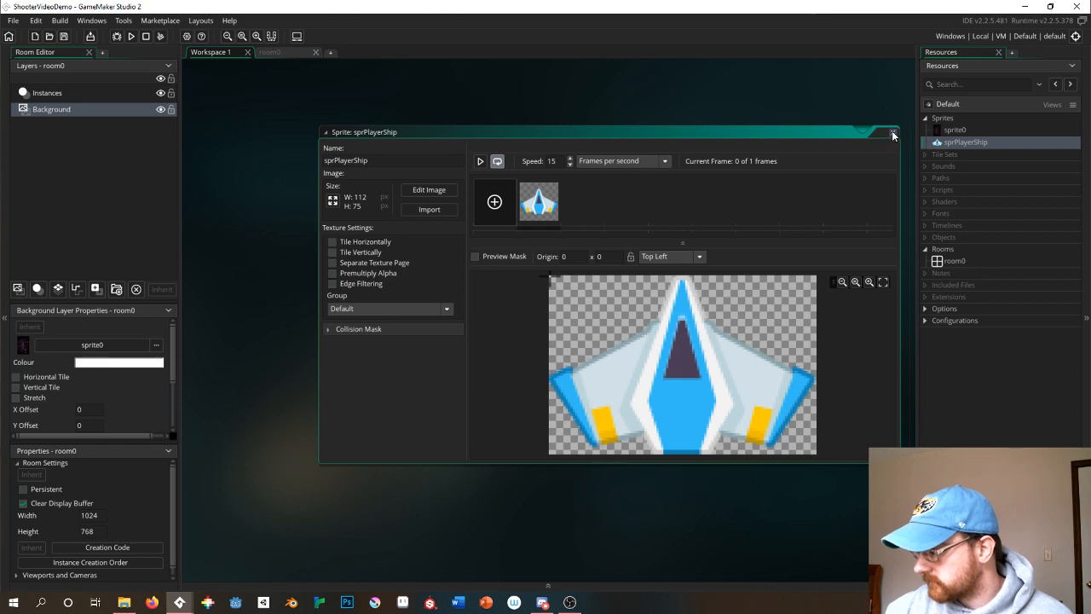
click(892, 133)
Open sprite0, rename it as background, and close its sprite editor.
click(952, 131)
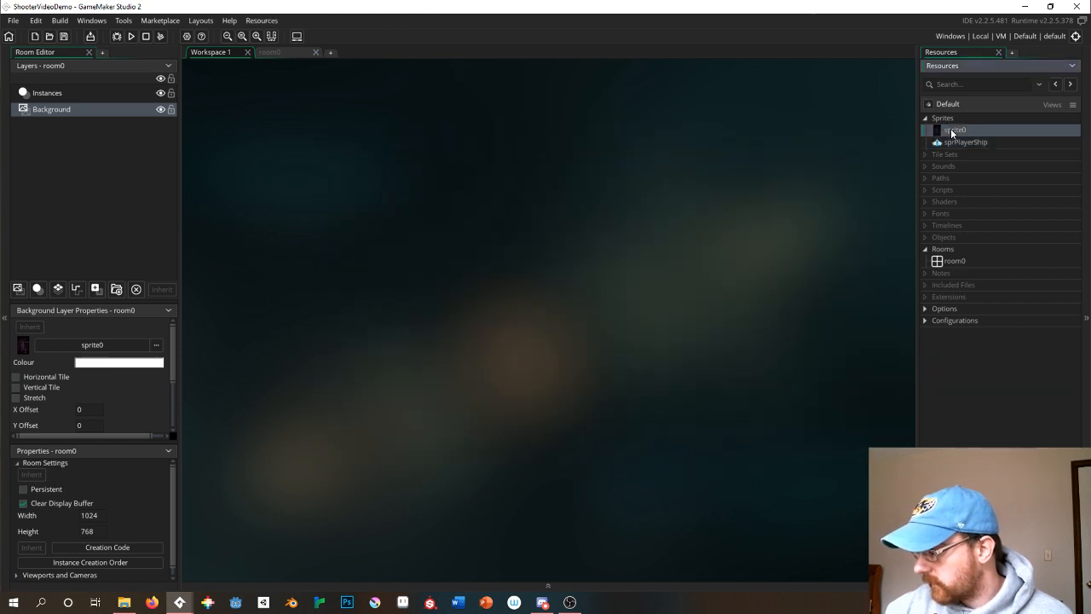
double_click(952, 131)
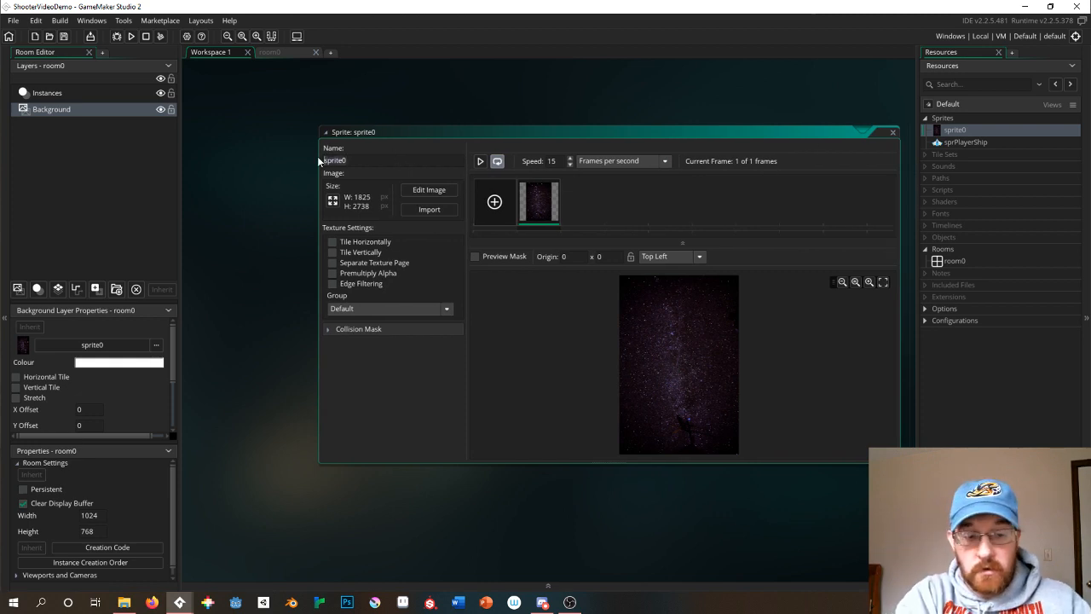
text(background)
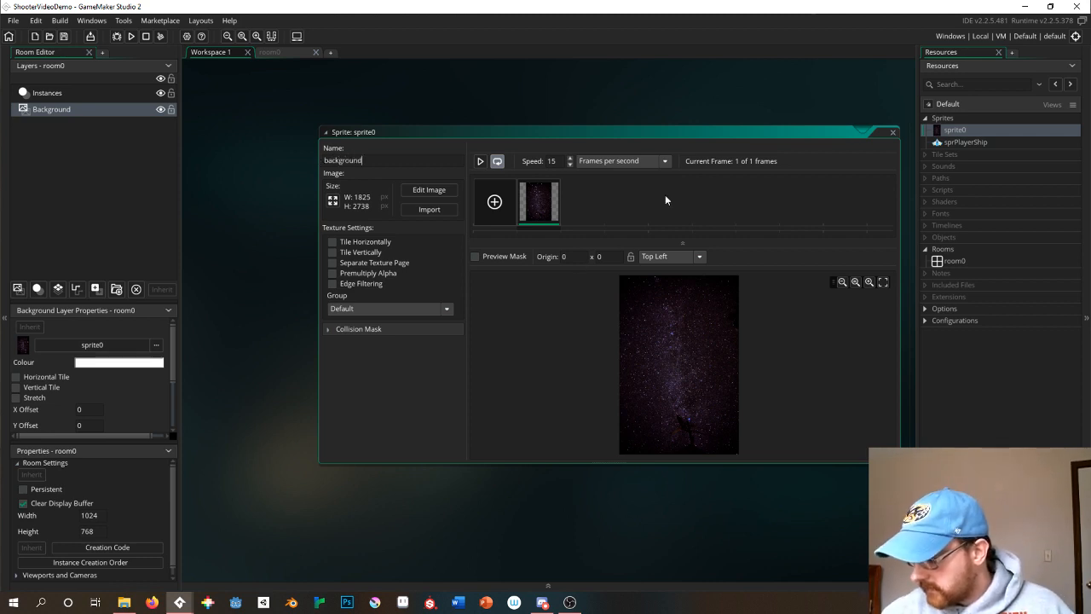
click(892, 132)
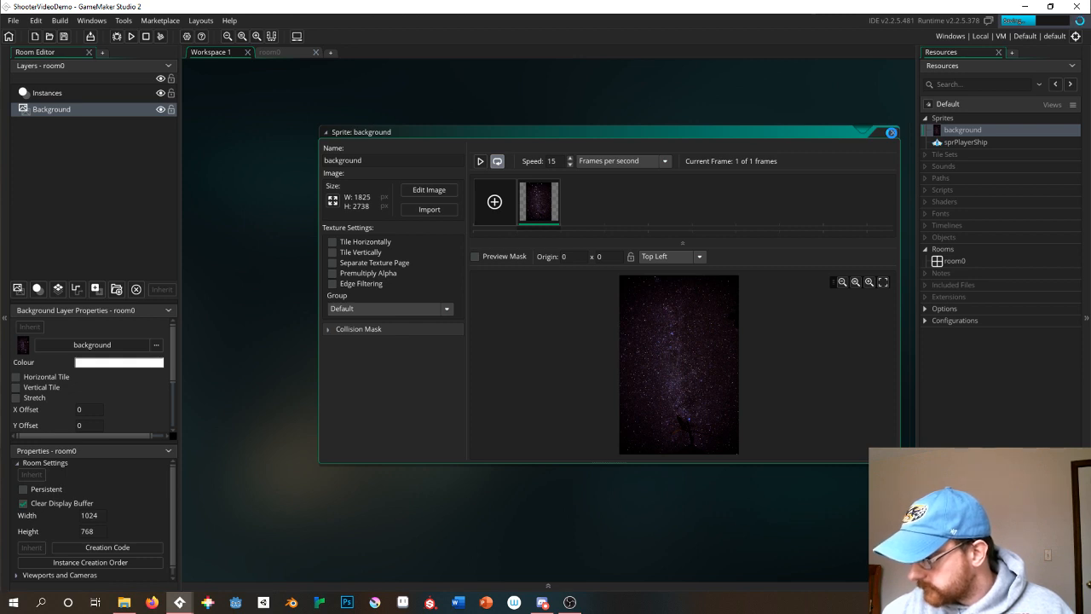
click(891, 132)
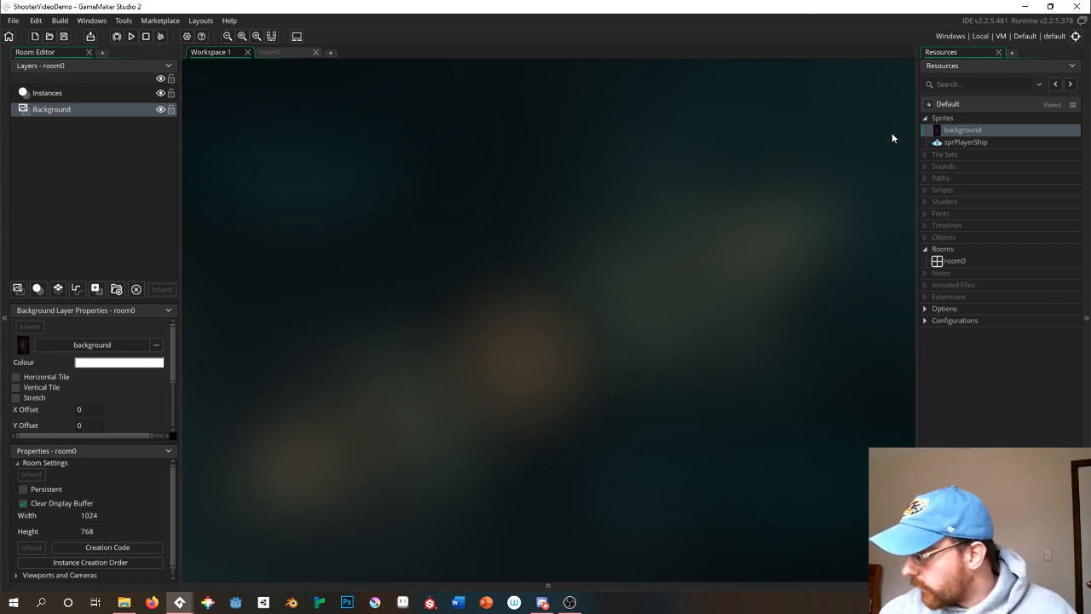
Create another new sprite and browse to the Enemies folder inside PNG for its image import.
right_click(932, 120)
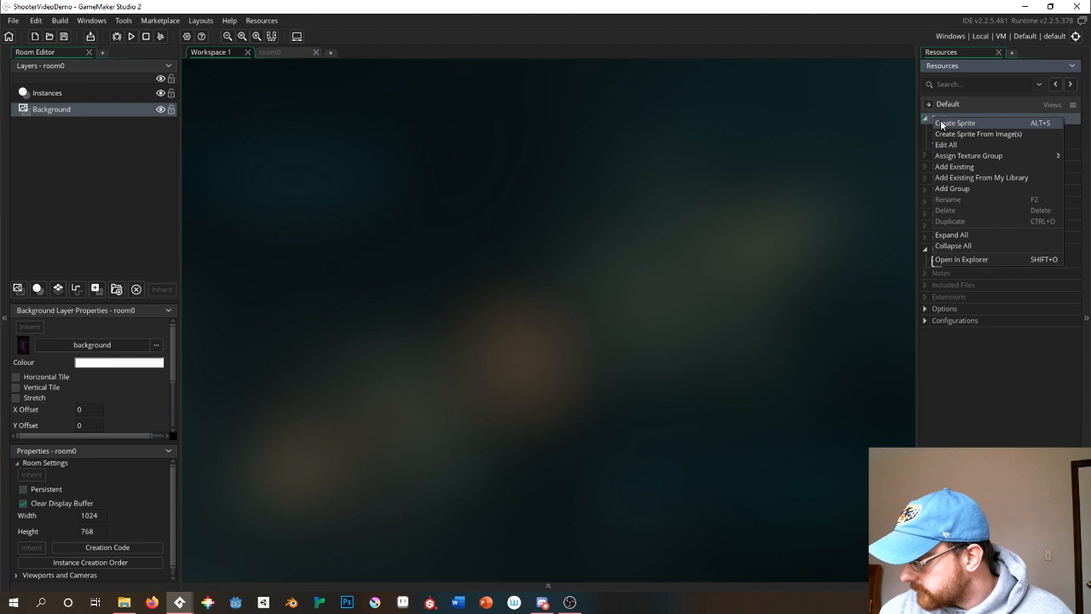
click(946, 123)
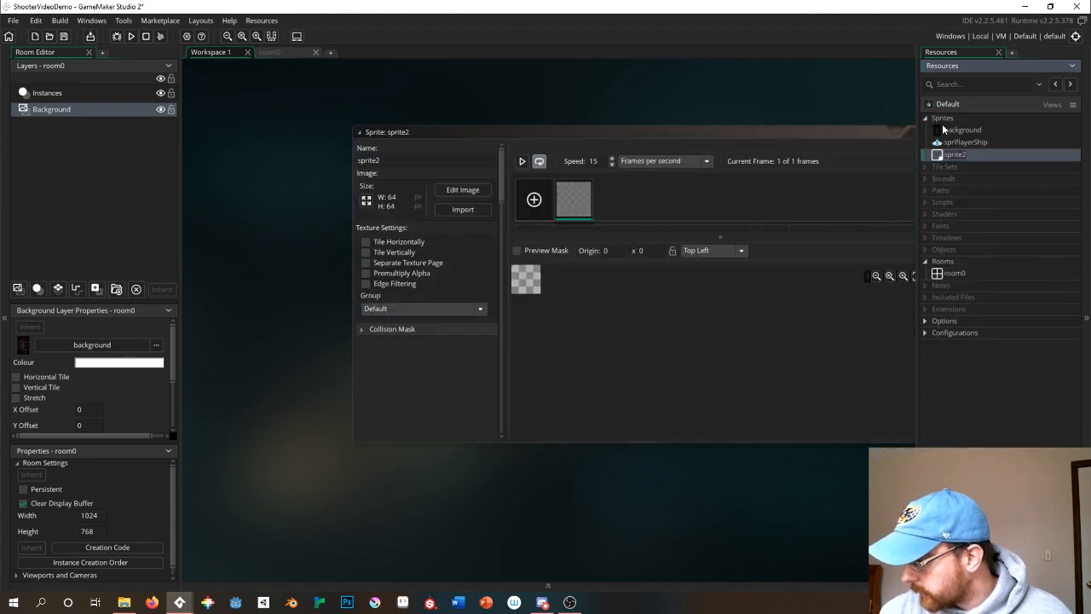
click(428, 208)
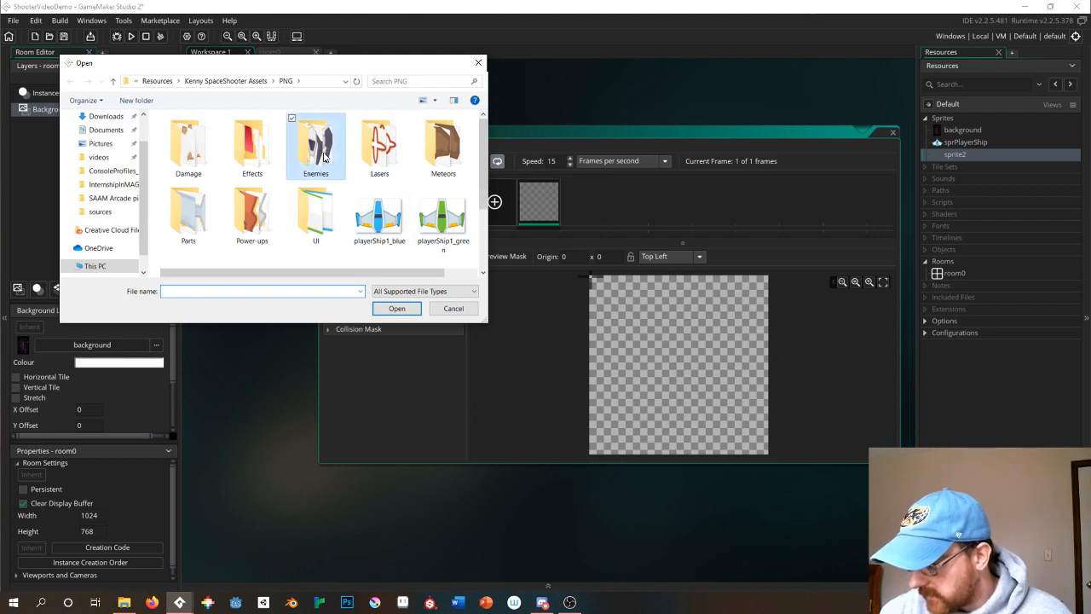
double_click(322, 154)
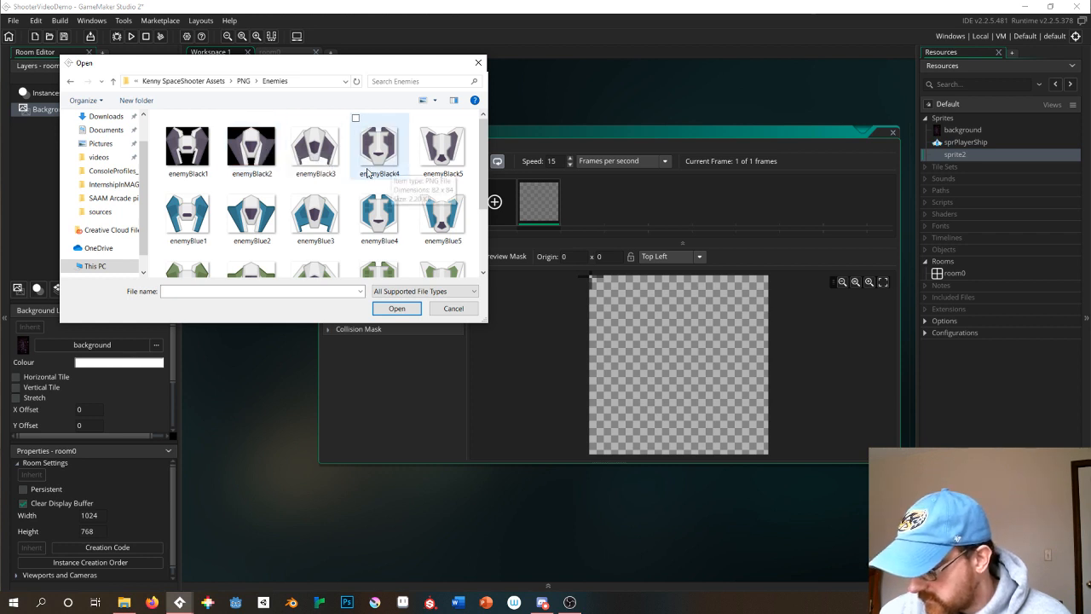
Import the enemyGreen1 image into sprite2 and accept the import.
scroll(313, 175, down, 1)
scroll(315, 168, down, 1)
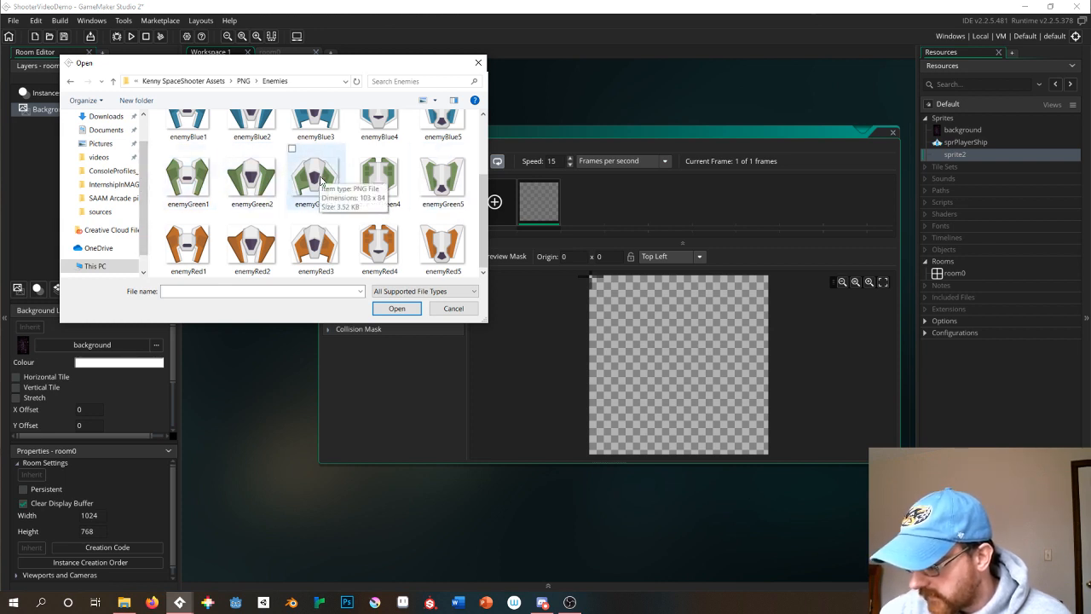
scroll(322, 177, up, 1)
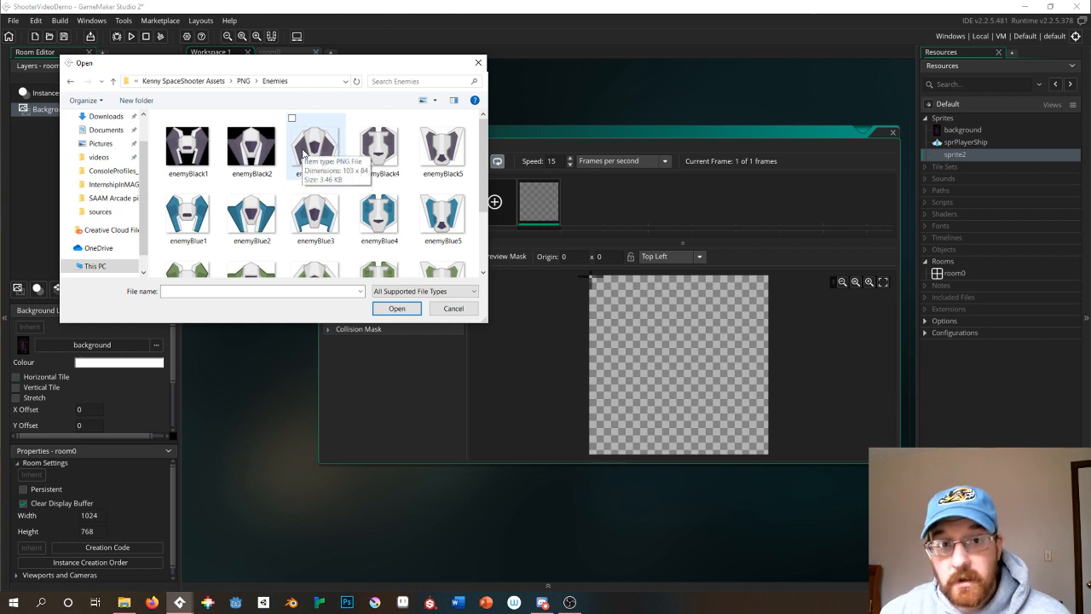
scroll(311, 153, down, 1)
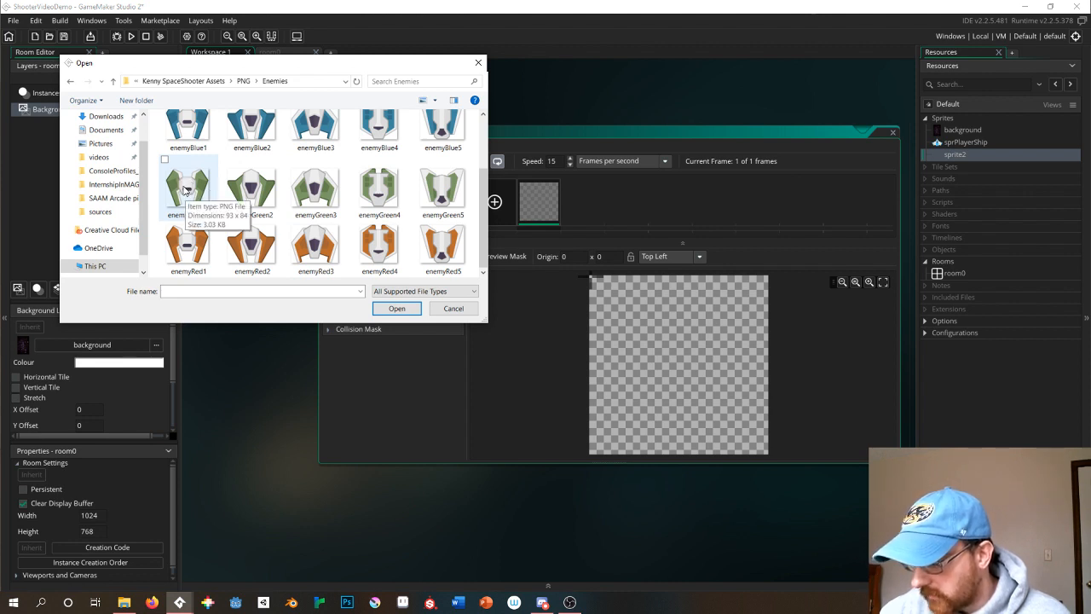
double_click(182, 187)
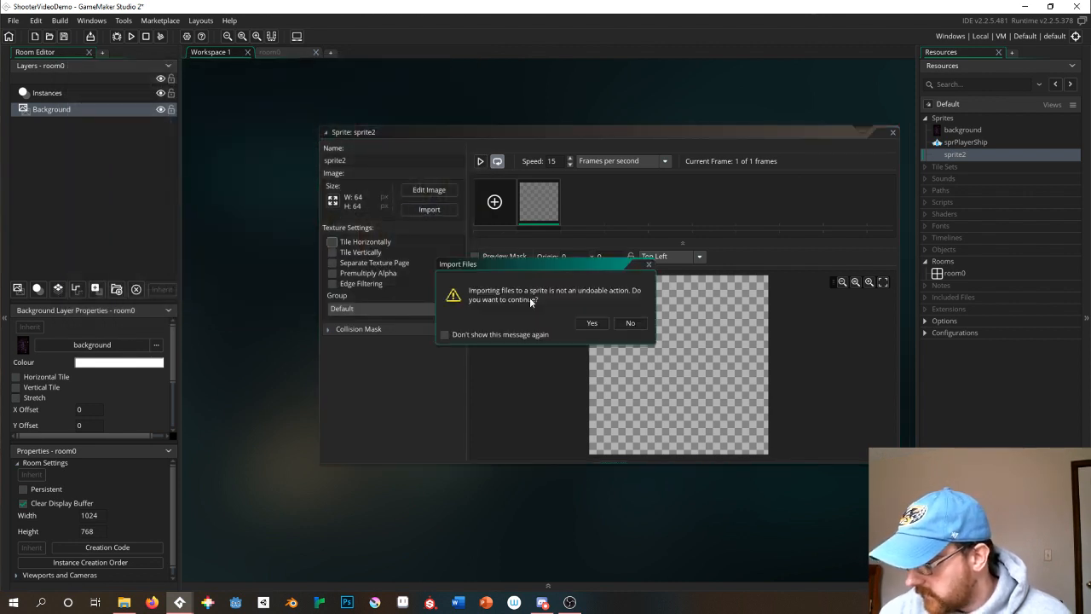
click(585, 323)
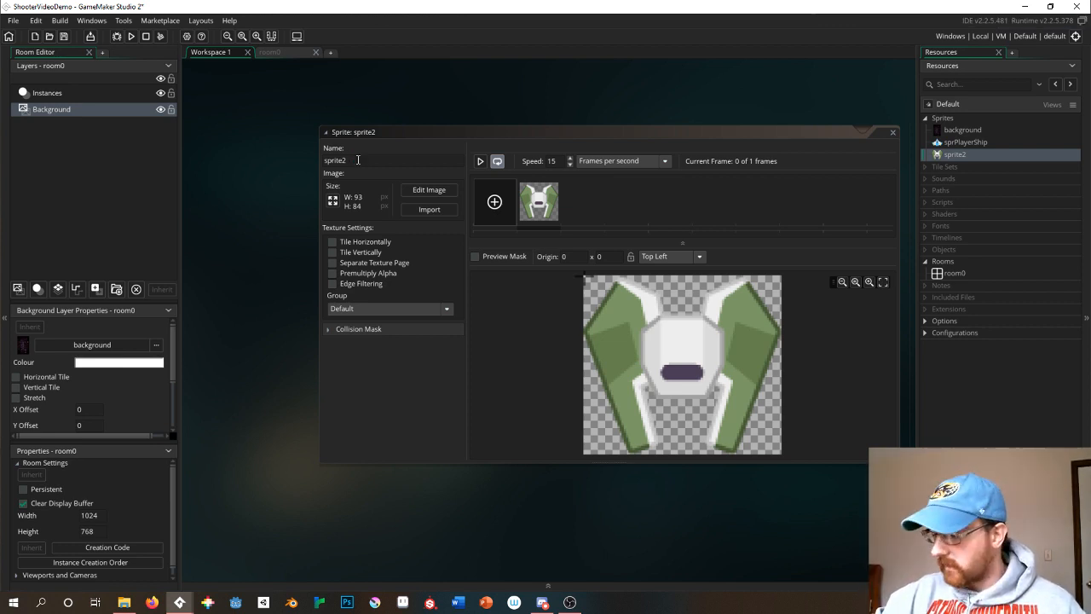
Rename the green enemy sprite as sprEnemyShip and close its sprite editor.
click(357, 160)
key(BackSpace)
key(BackSpace)
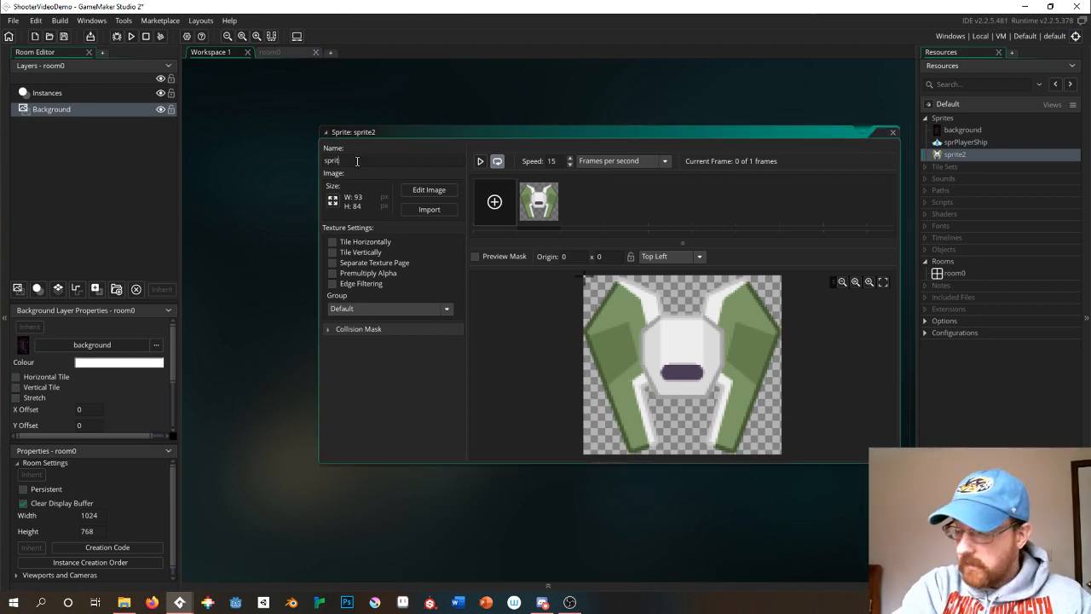
text(Ene)
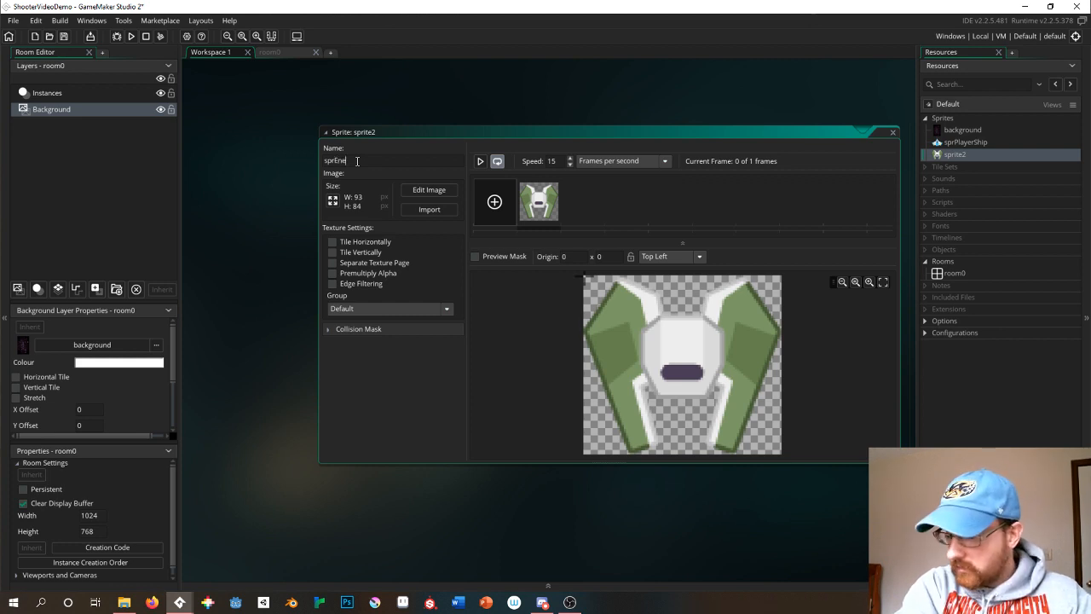
text(mySh)
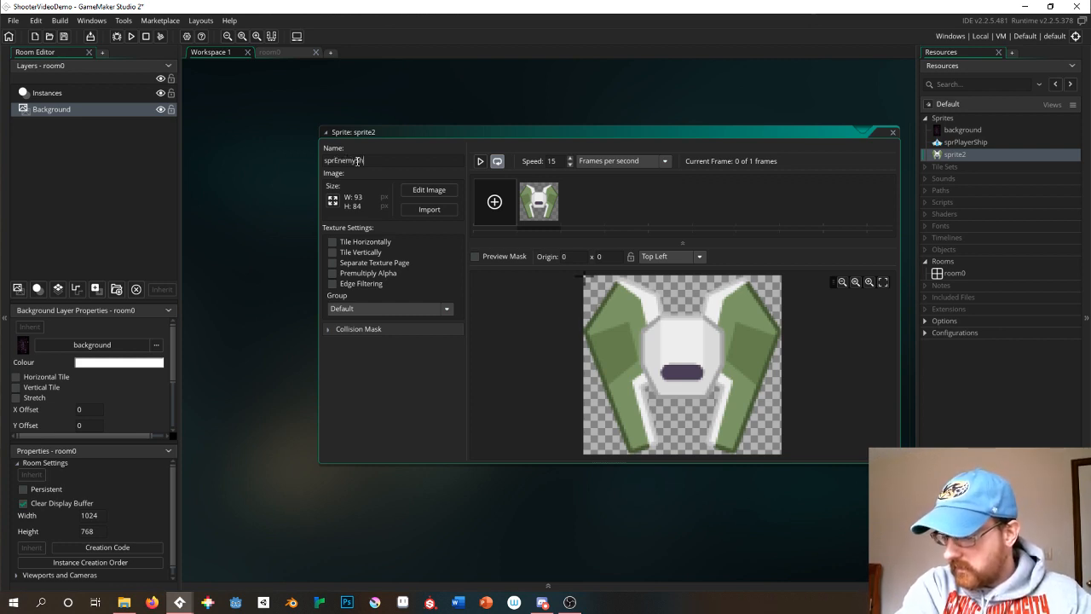
text(ip)
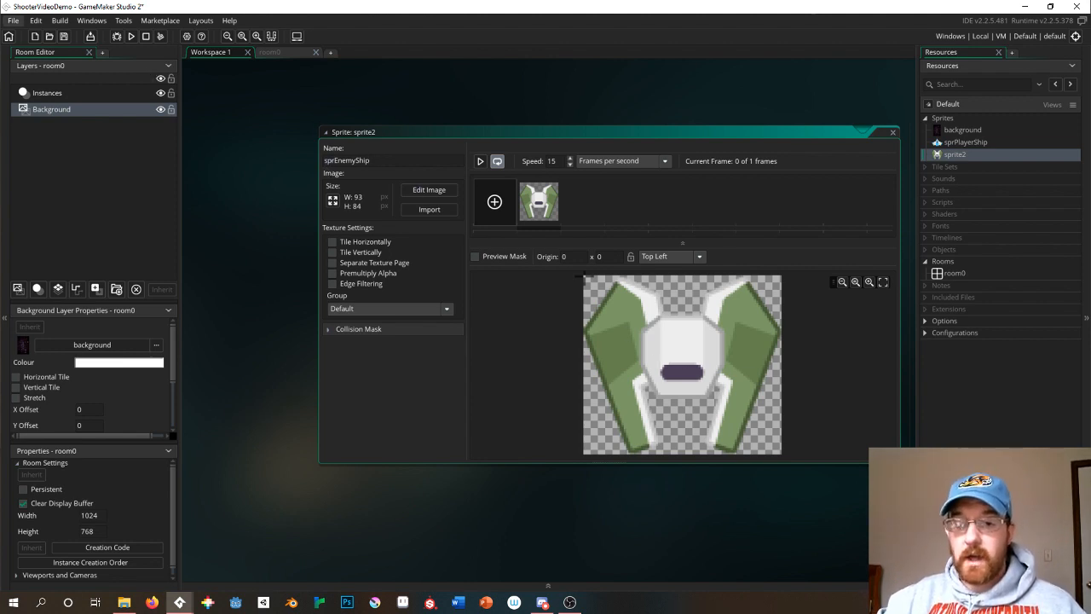
key(alt+Tab)
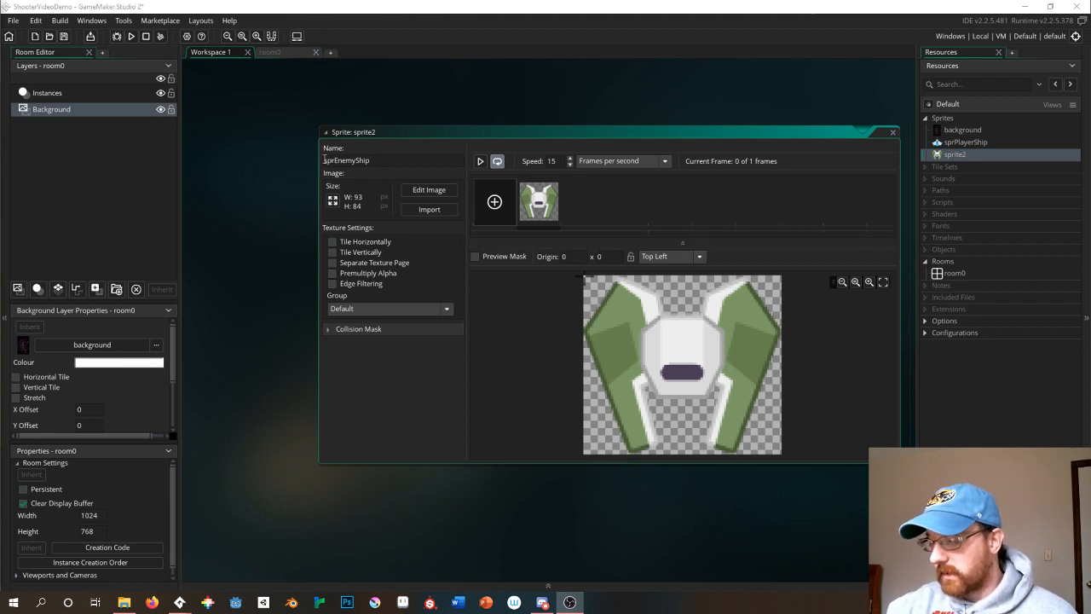
click(327, 161)
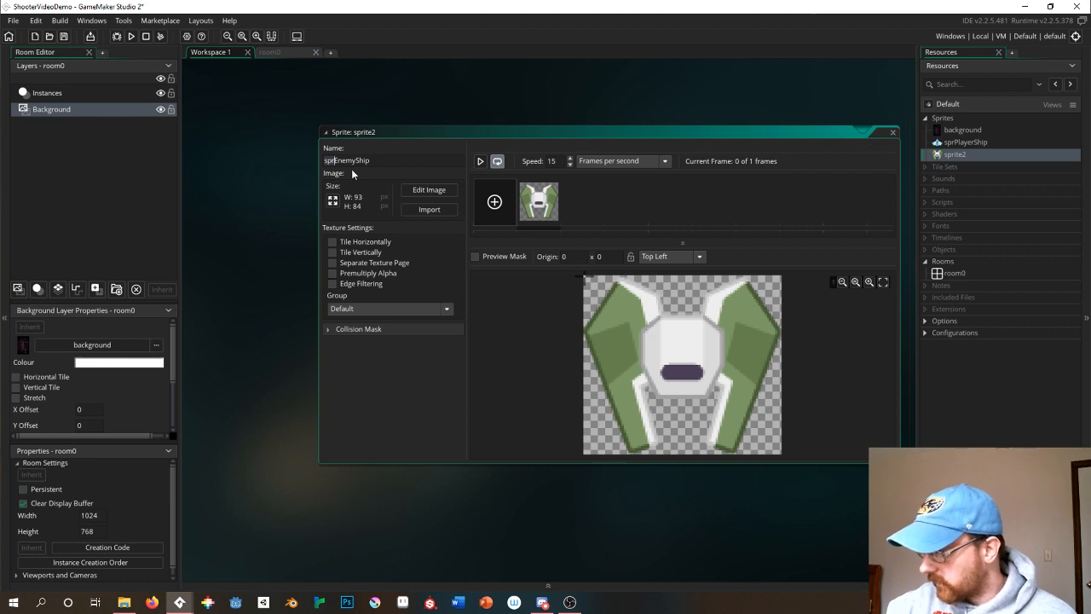
click(892, 132)
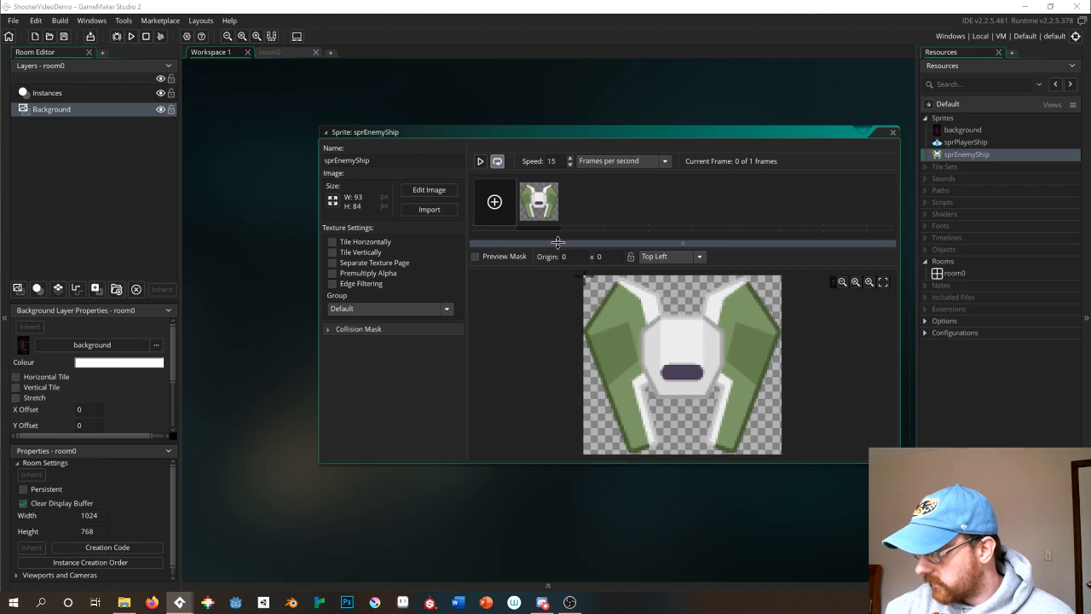
click(892, 133)
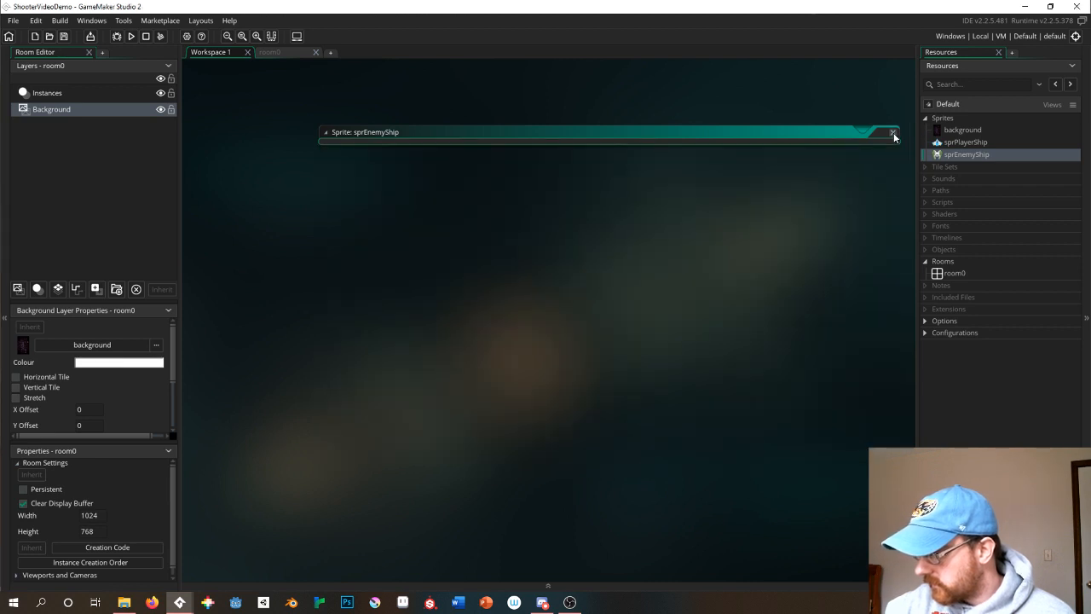
Create another new sprite and browse to the Lasers folder inside PNG for its image import.
right_click(951, 121)
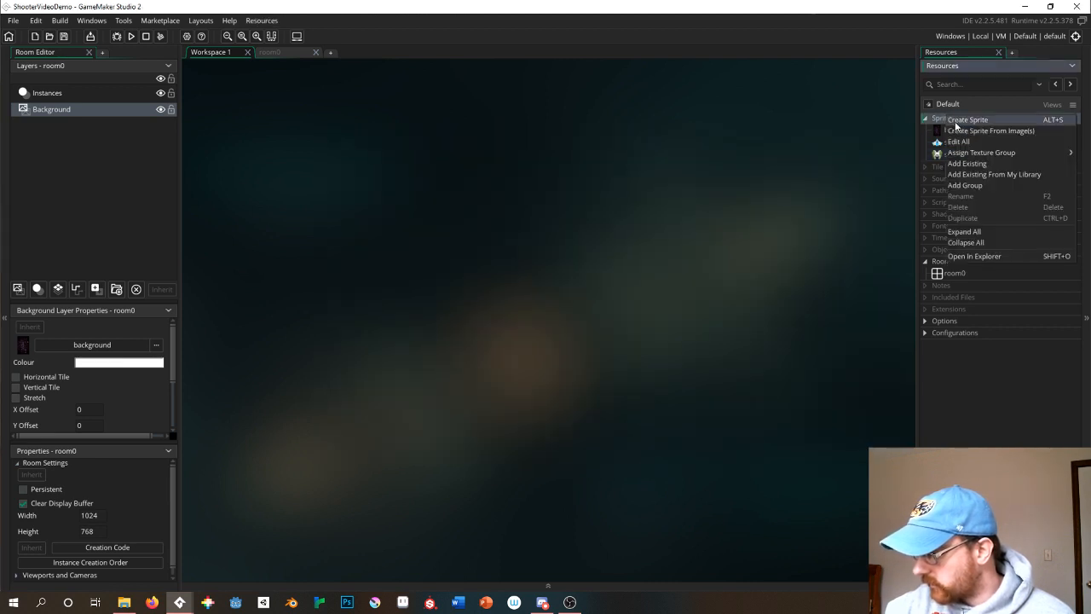
click(955, 121)
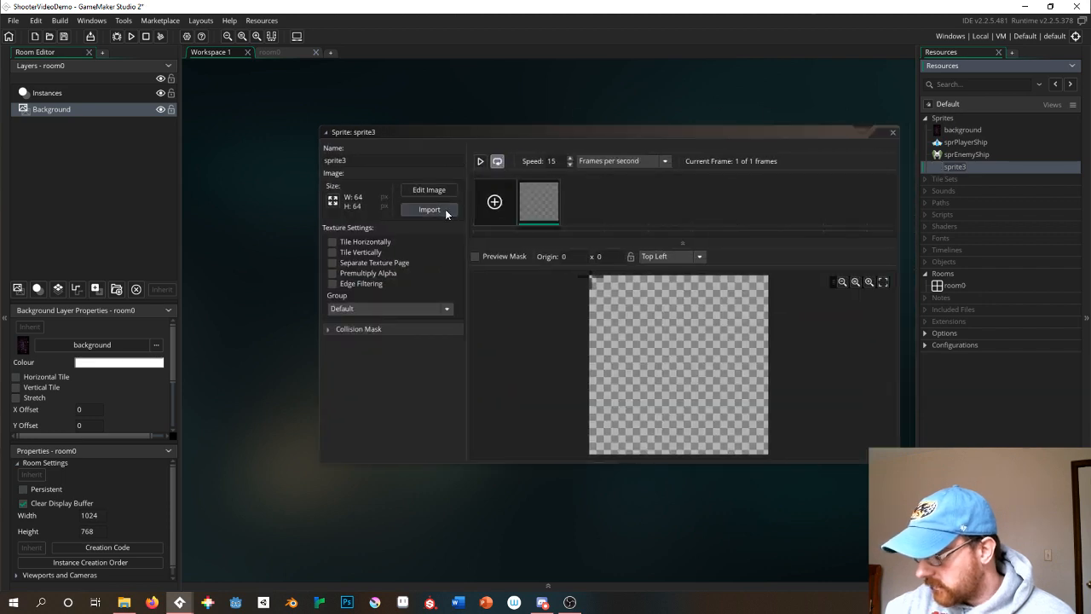
click(445, 210)
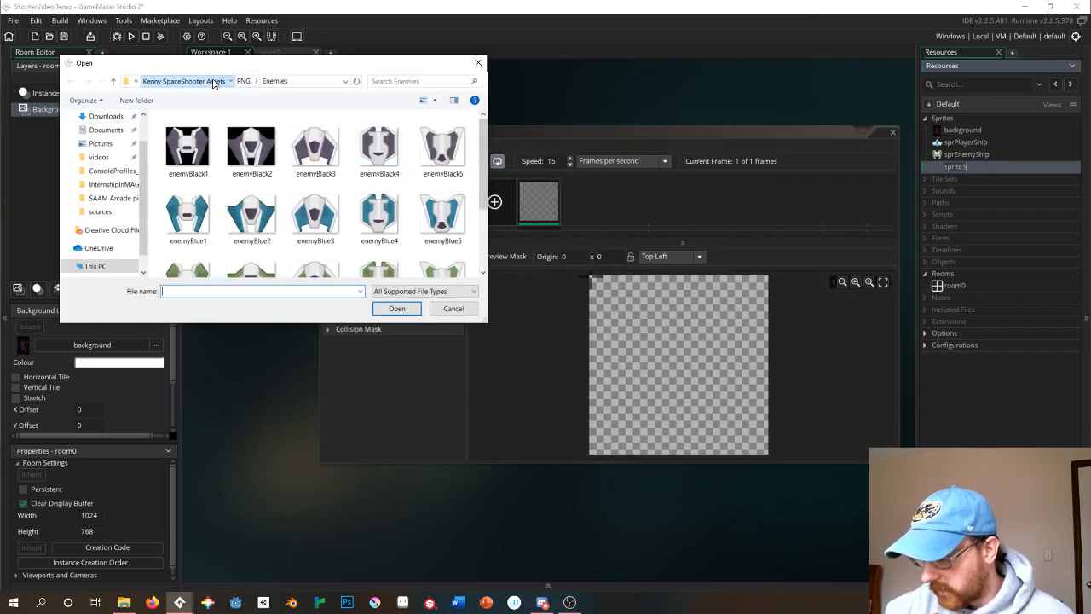
click(213, 81)
click(191, 162)
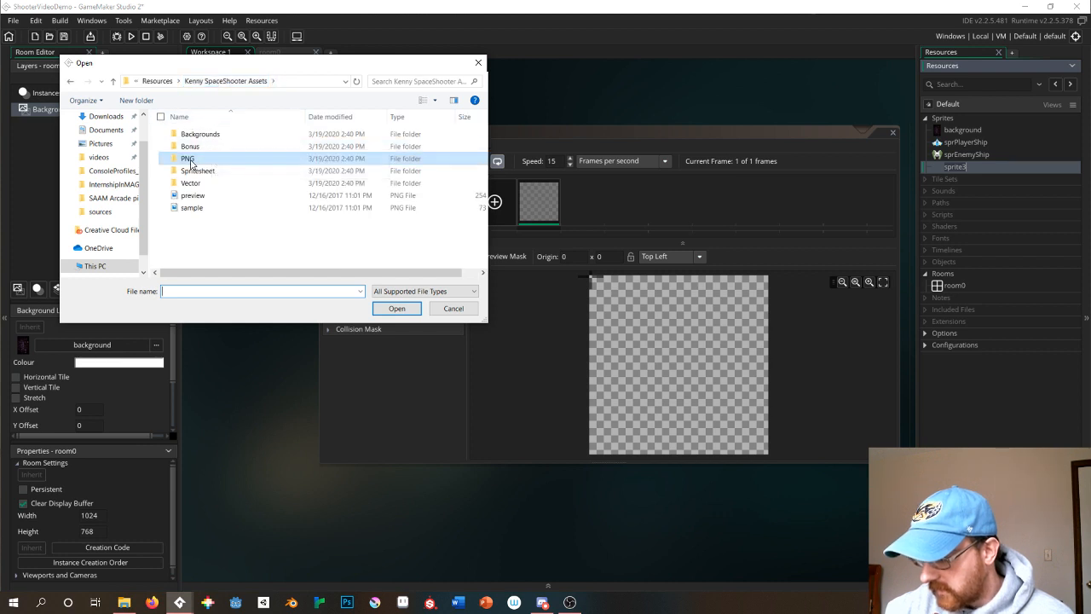
double_click(191, 162)
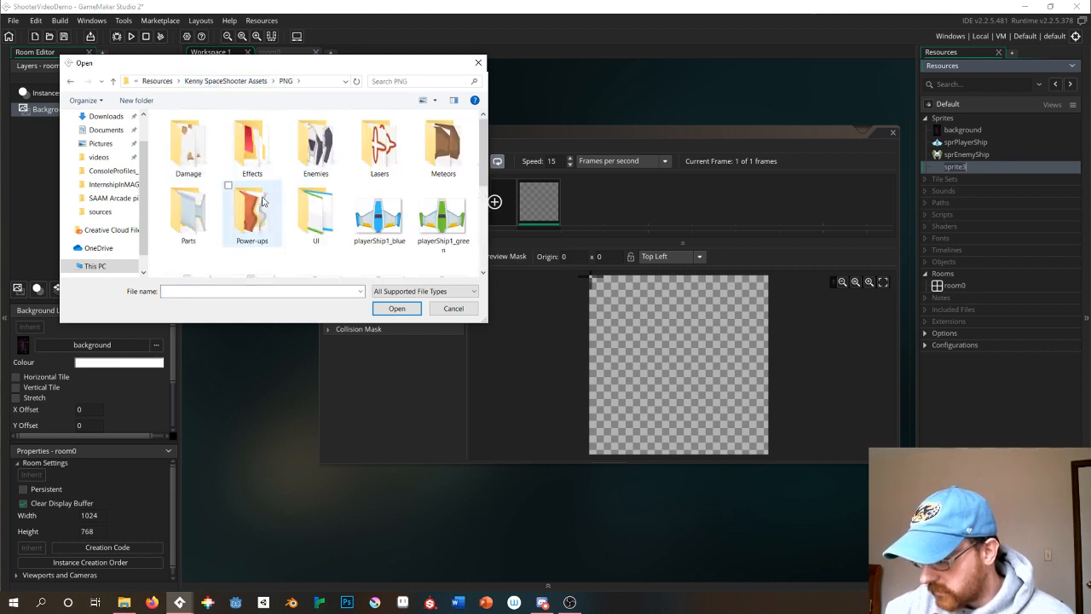
double_click(382, 162)
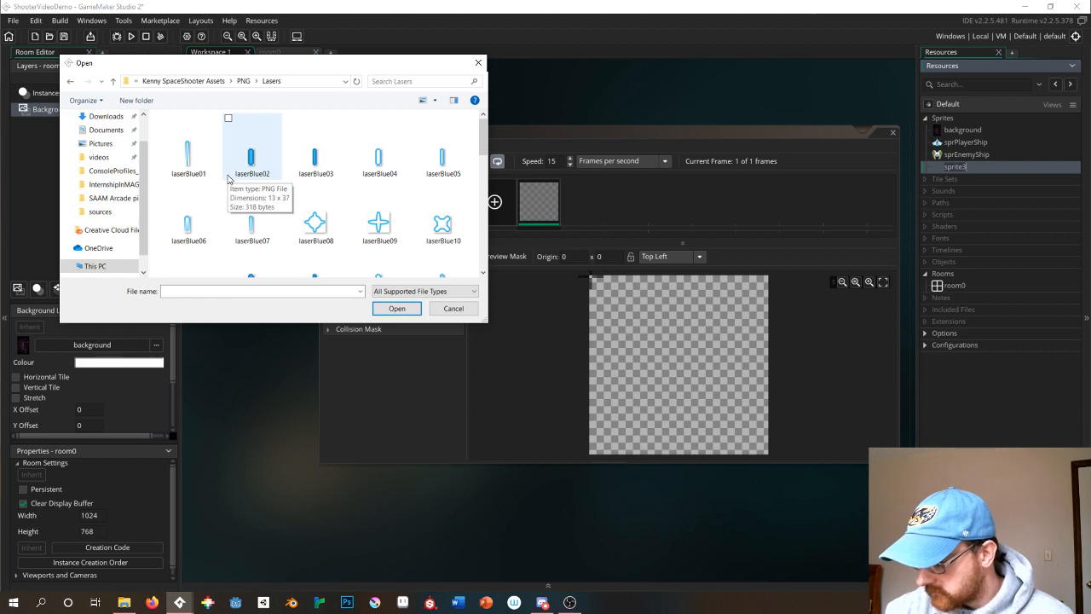
Import the laserBlue16 image into sprite3 and accept the import.
scroll(228, 178, down, 1)
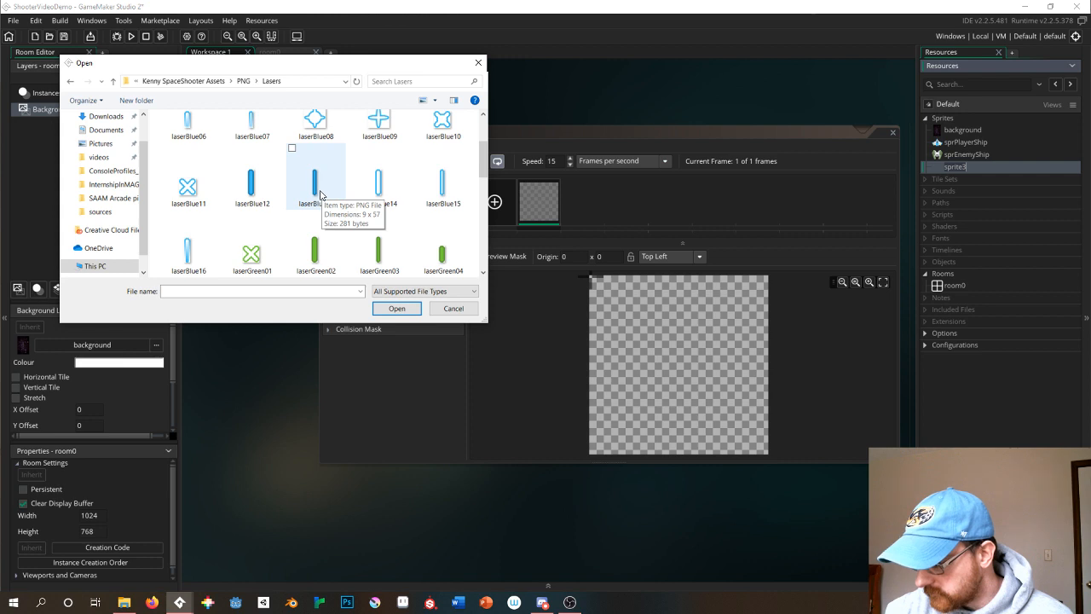
double_click(190, 252)
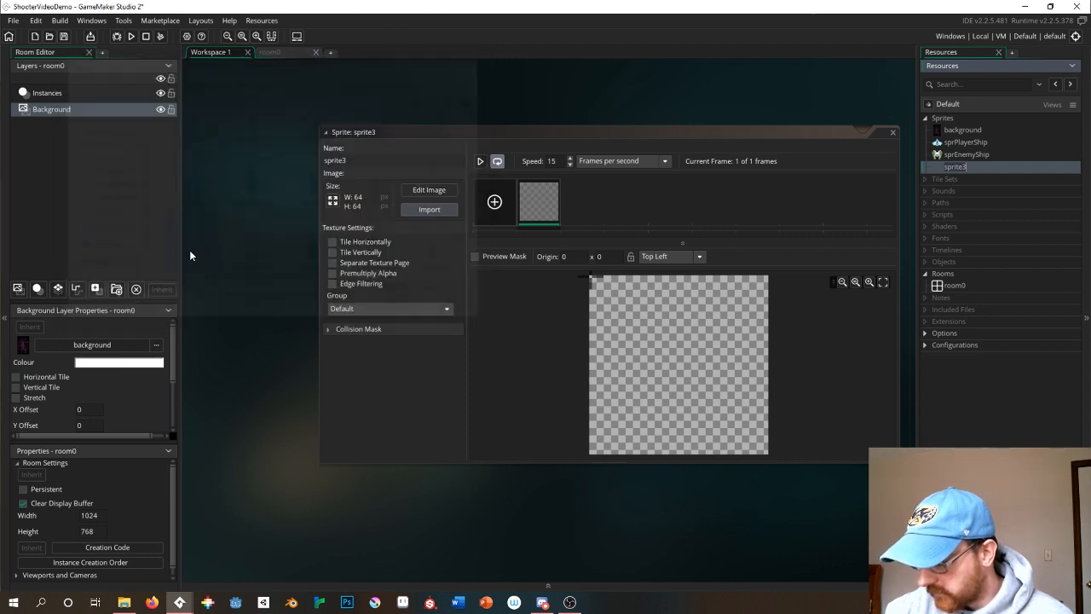
click(589, 322)
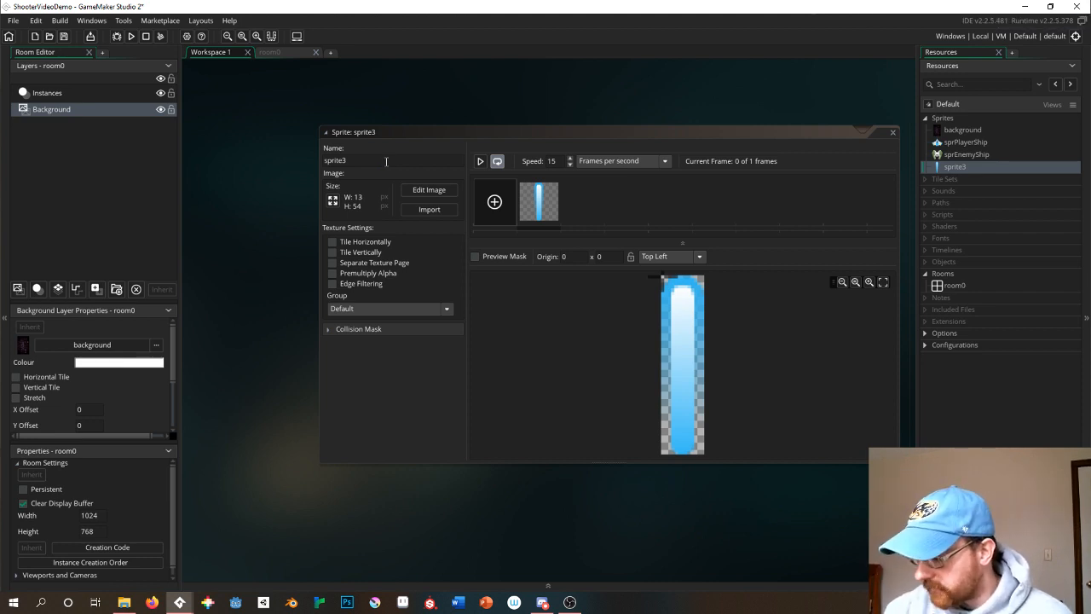
Rename the blue laser sprite as sprPlayerLaser and close its sprite editor.
click(386, 161)
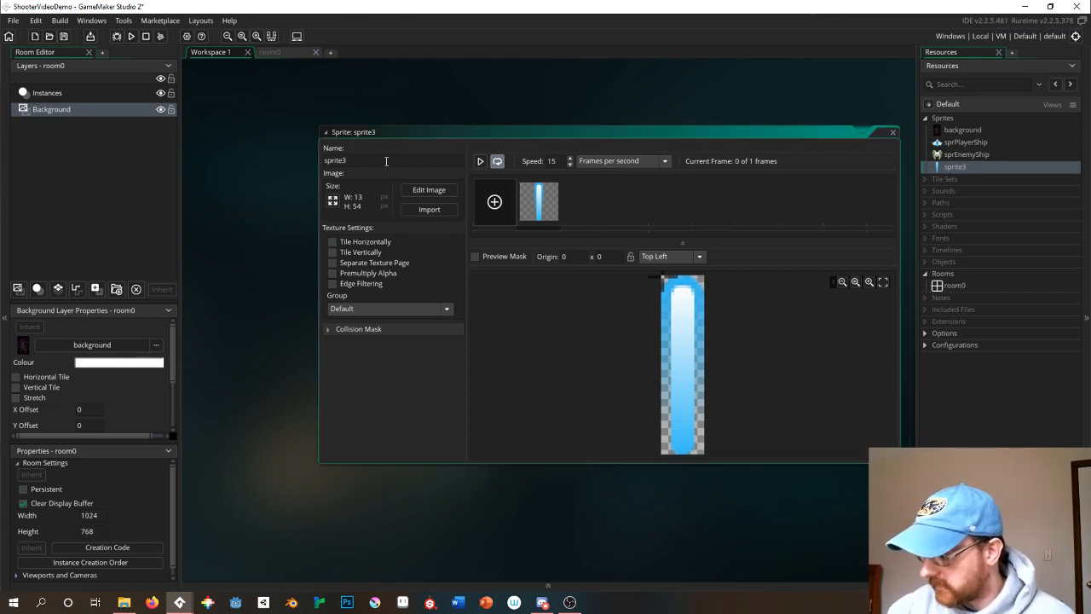
key(BackSpace)
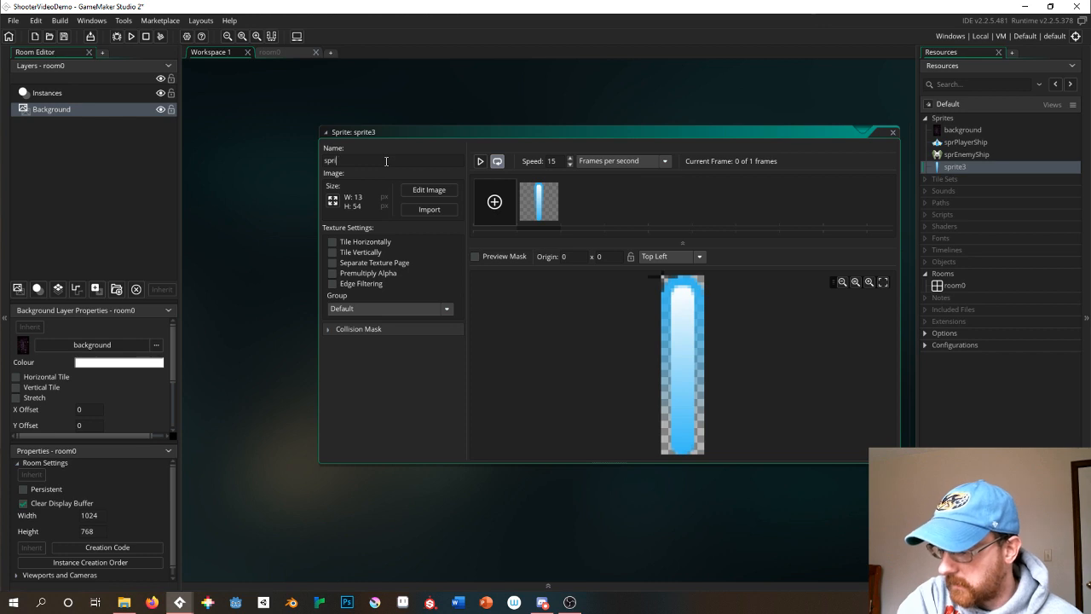
text(Player)
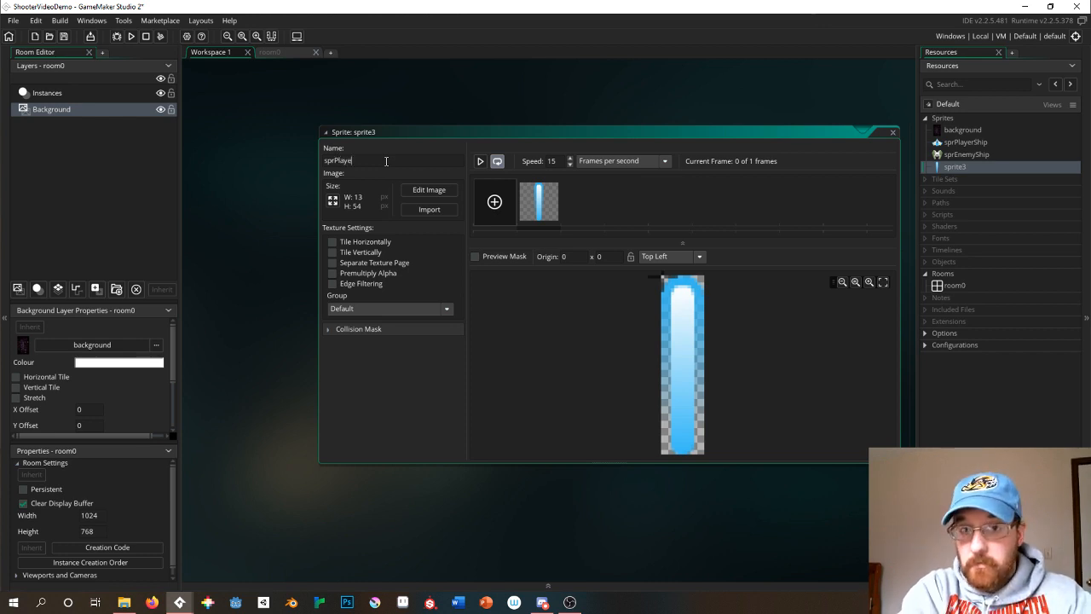
text(Laser)
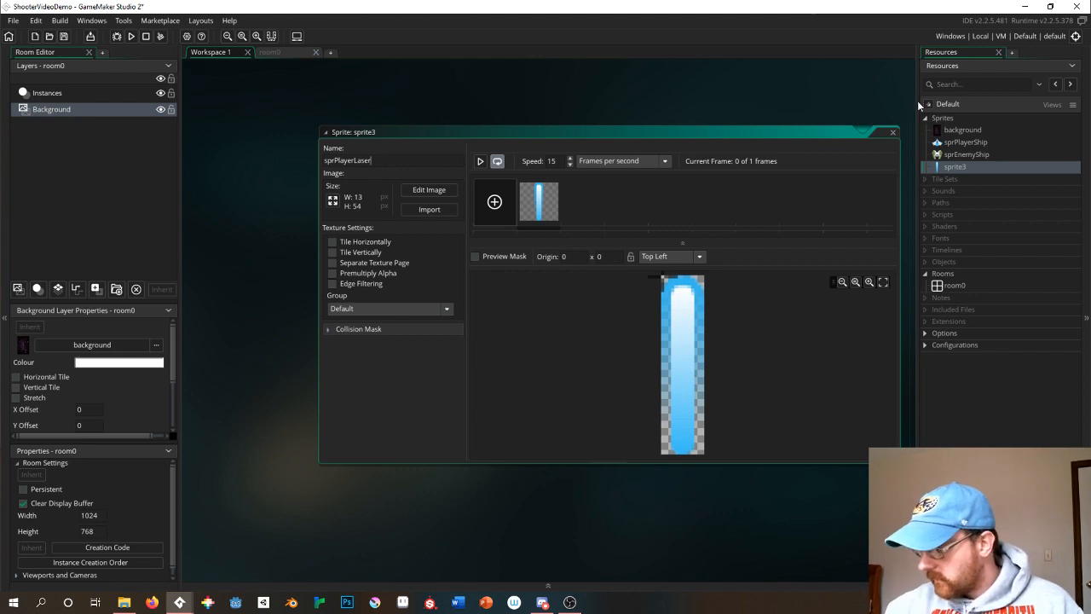
key(Return)
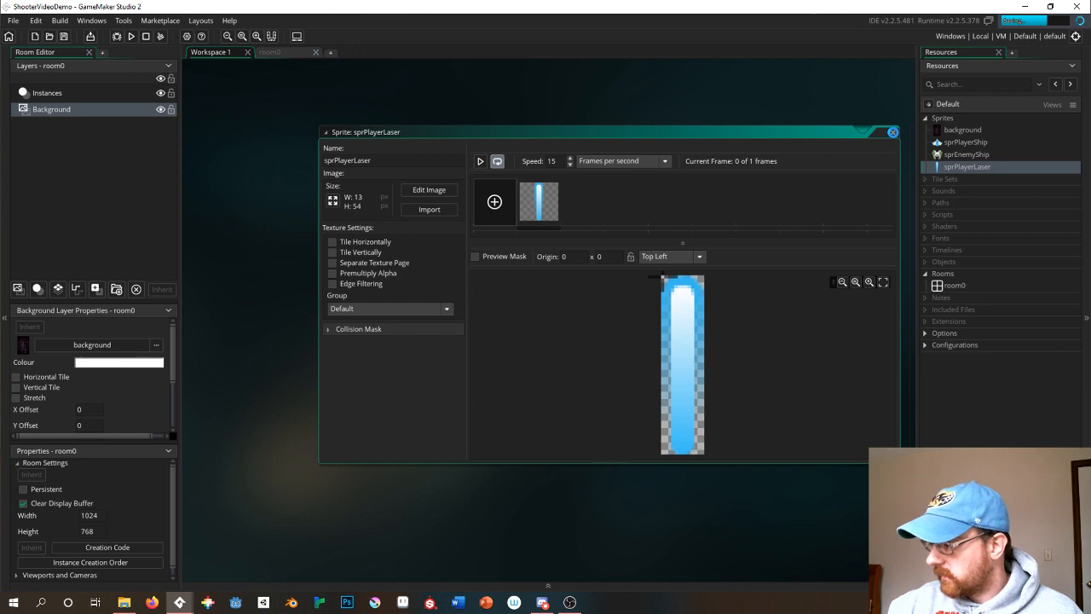
click(892, 132)
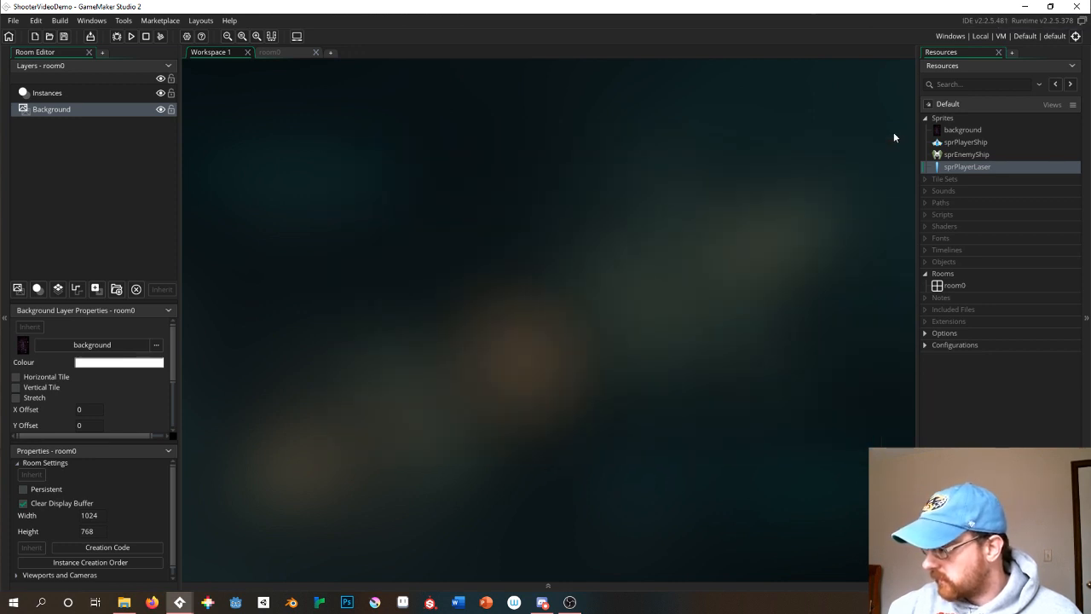
Create another new sprite for the enemy laser and start its image import.
right_click(947, 119)
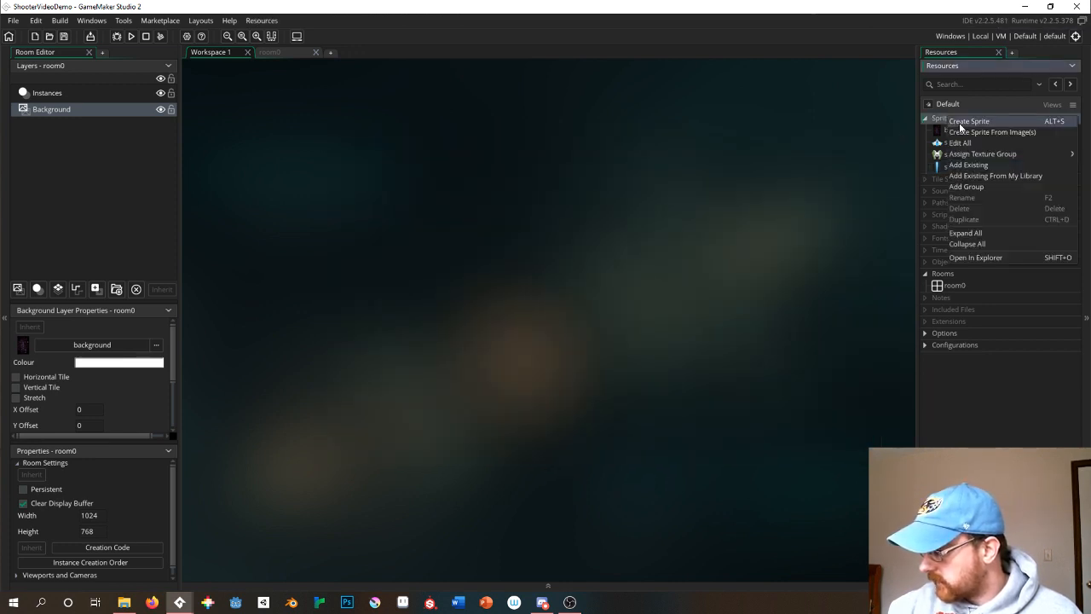
click(960, 124)
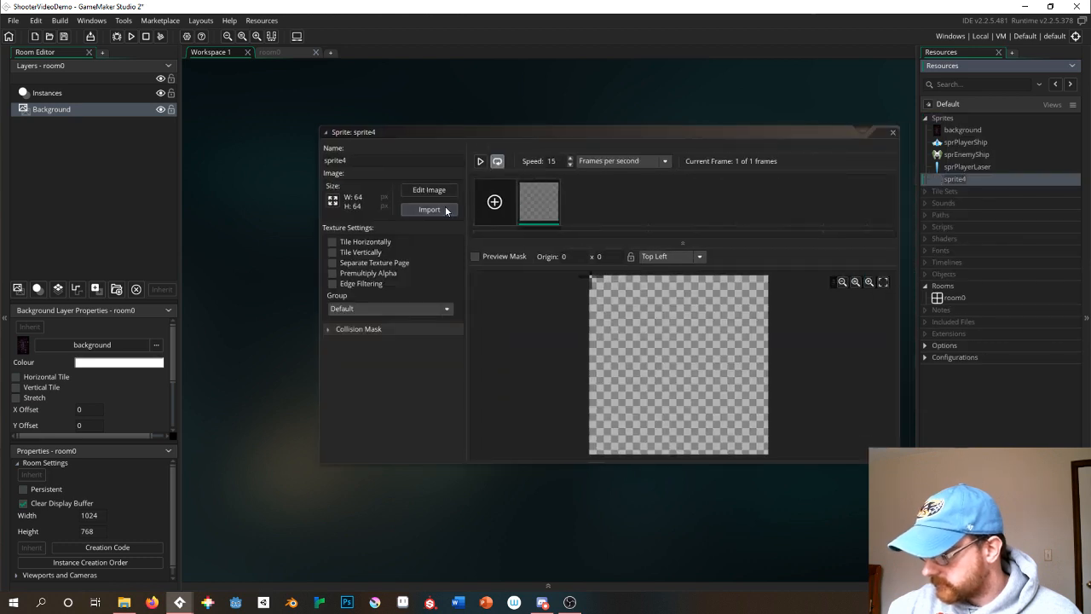
click(429, 210)
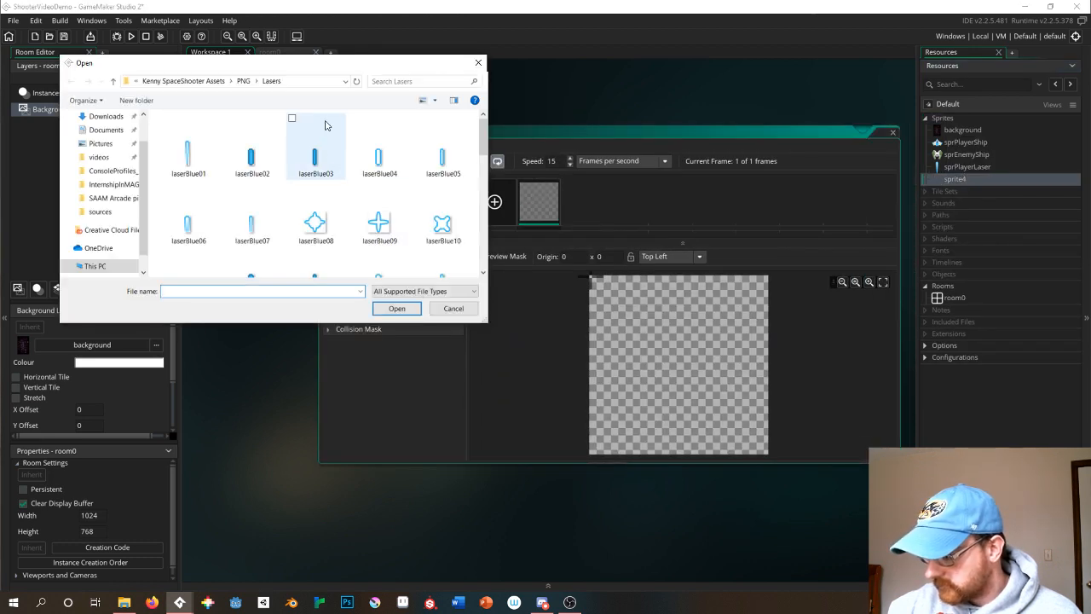
Import the laserRed16 image from the Lasers folder into sprite4 and accept the import.
scroll(345, 189, down, 2)
scroll(345, 189, down, 5)
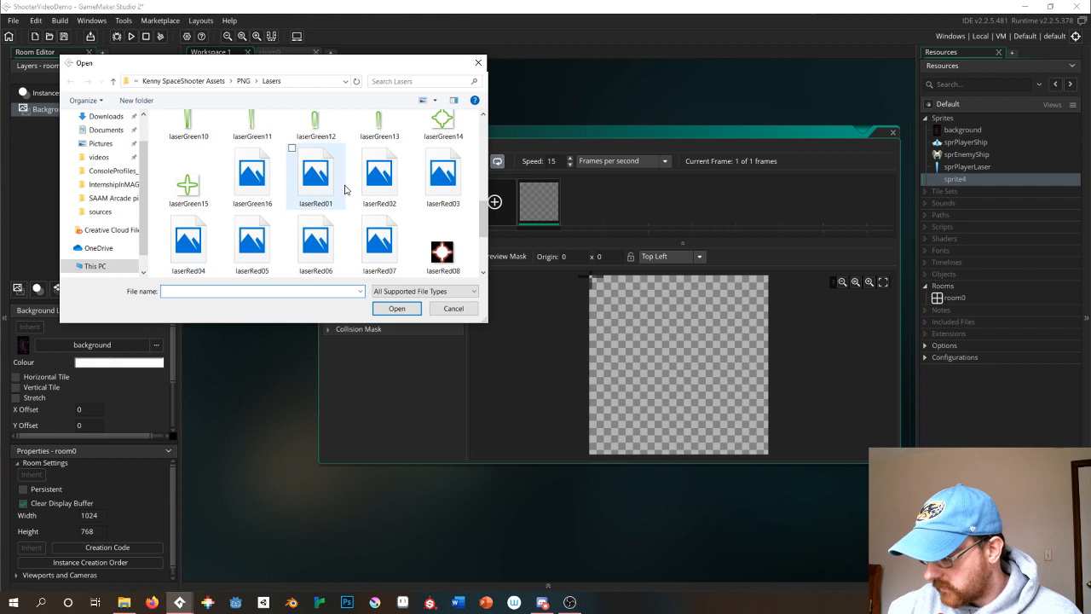
scroll(345, 189, down, 1)
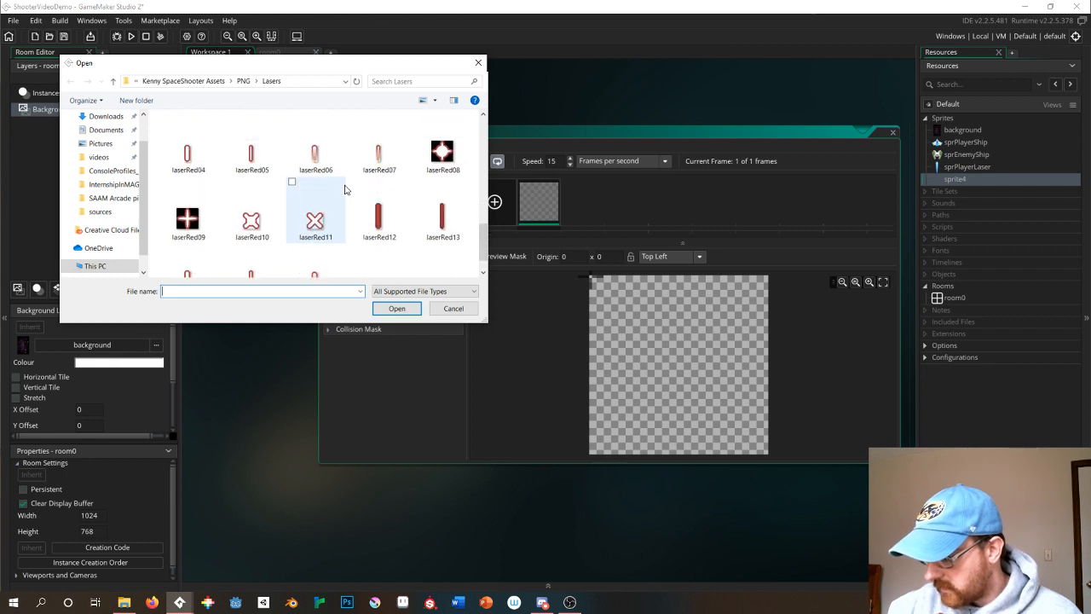
scroll(346, 189, up, 1)
scroll(343, 189, down, 1)
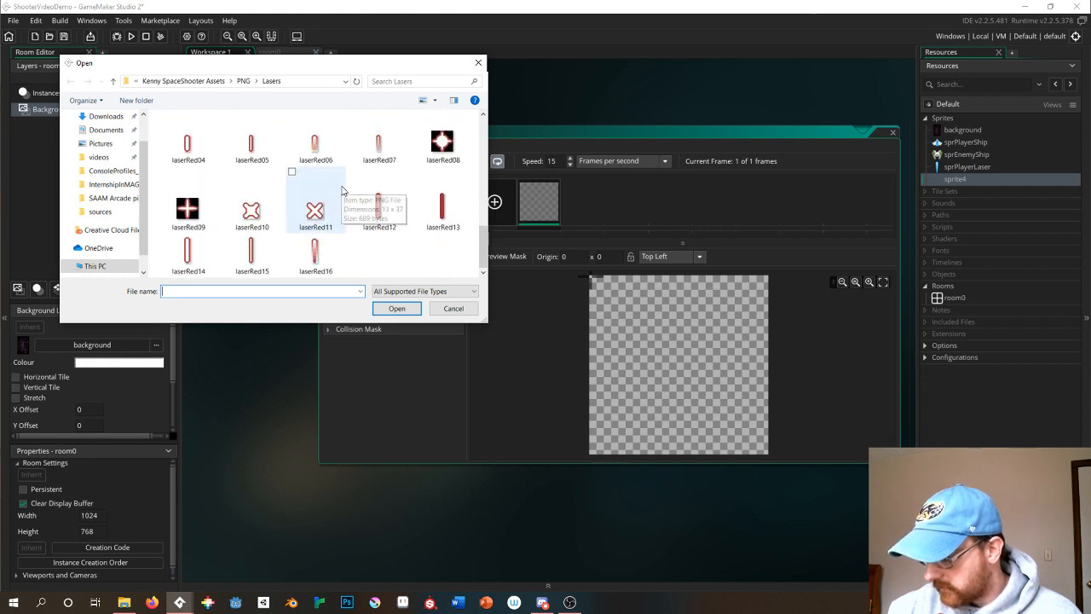
click(315, 249)
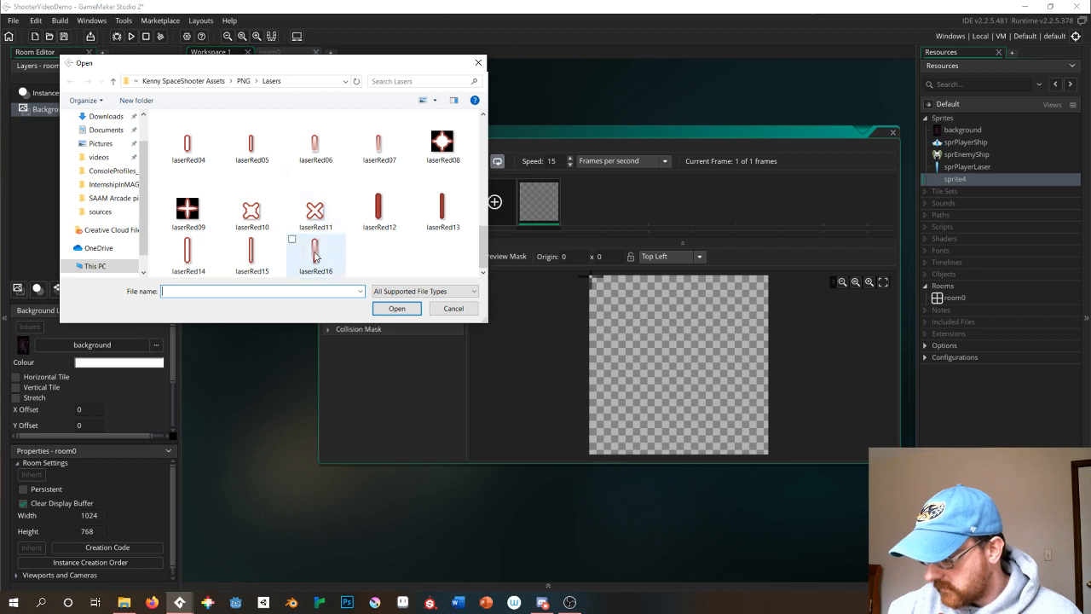
double_click(314, 251)
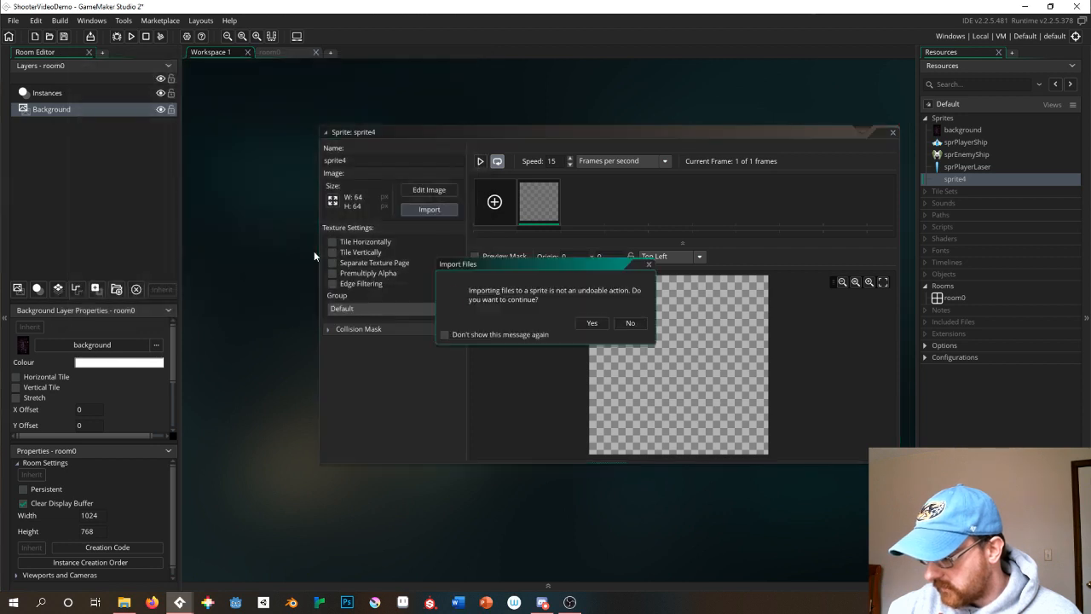
click(593, 323)
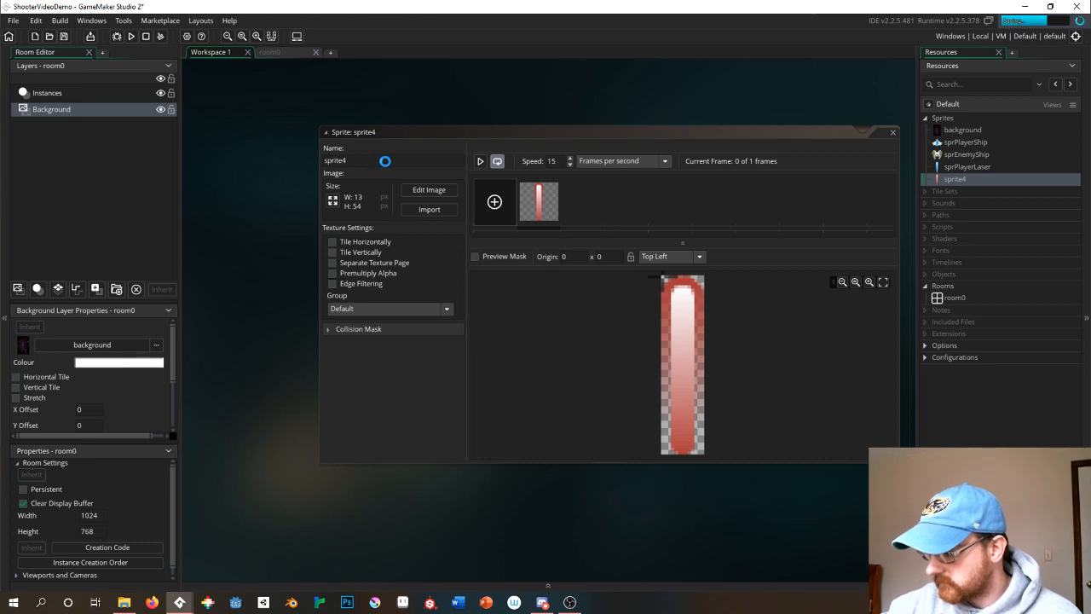
Rename the red laser sprite as sprEnemyLaser.
click(389, 161)
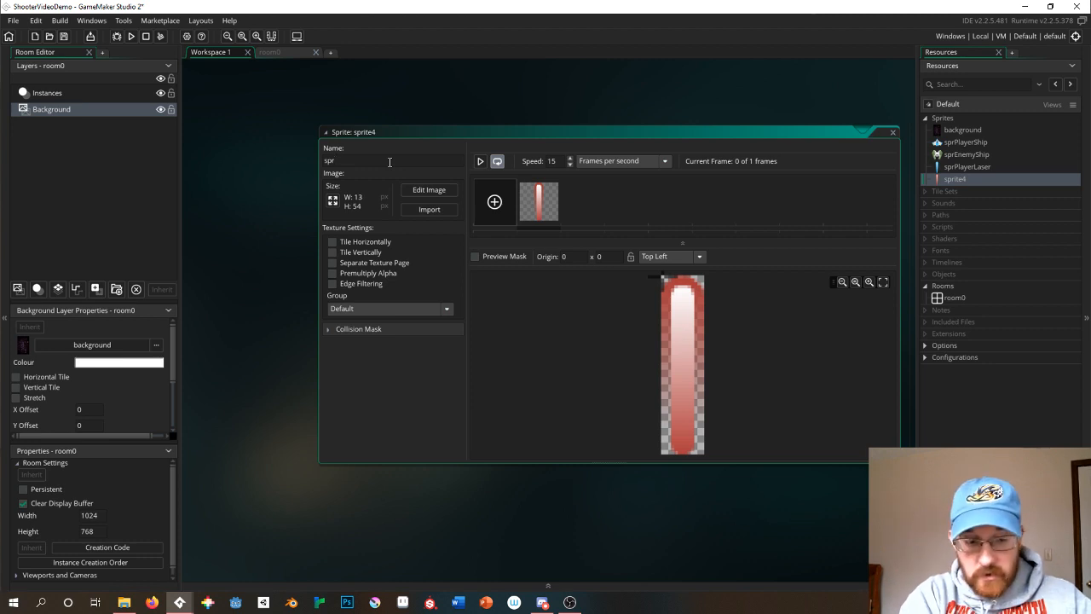
text(sprEn)
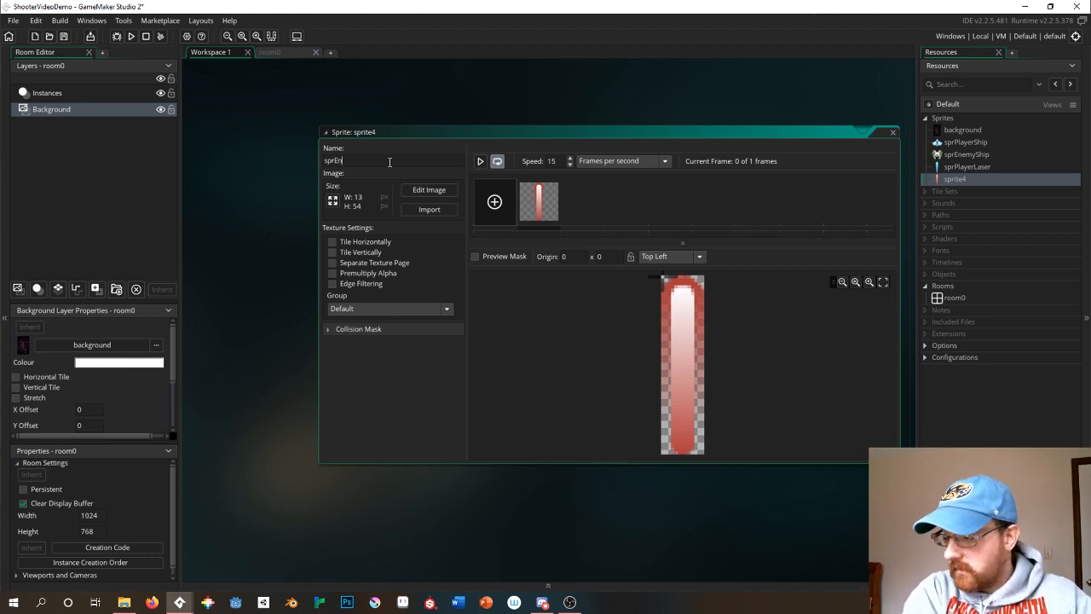
text(emyLaser)
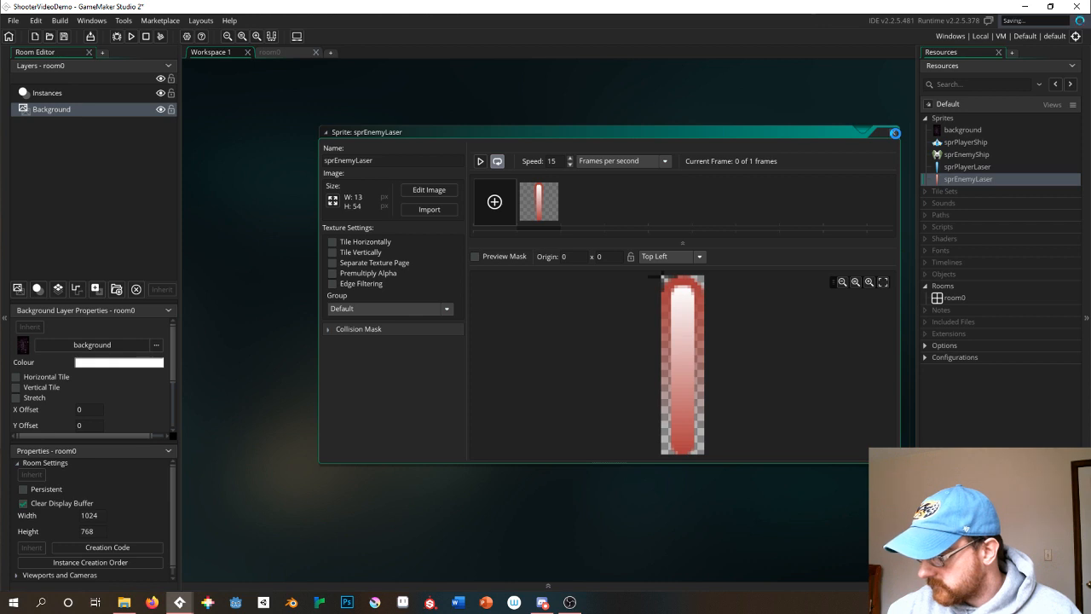
Close the sprEnemyLaser editor and create a new sprite named sprExplosion.
click(893, 134)
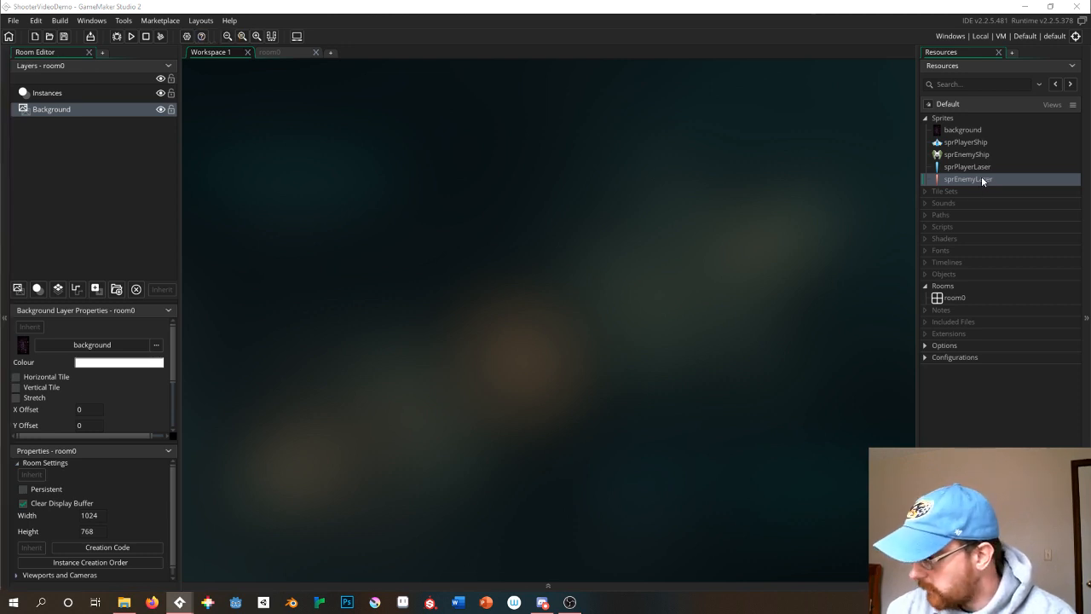
right_click(942, 118)
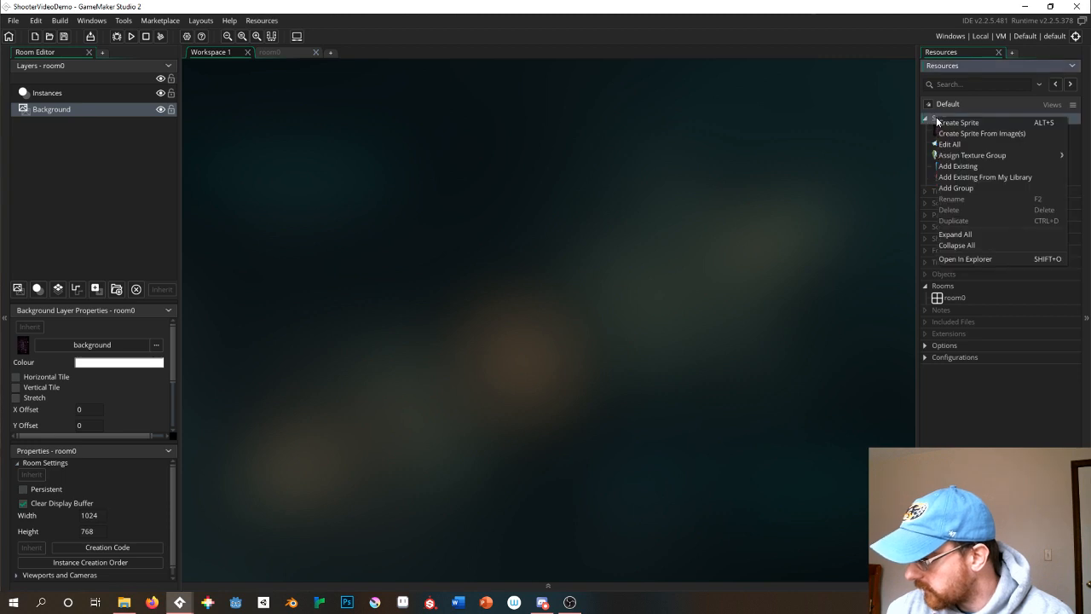
click(944, 123)
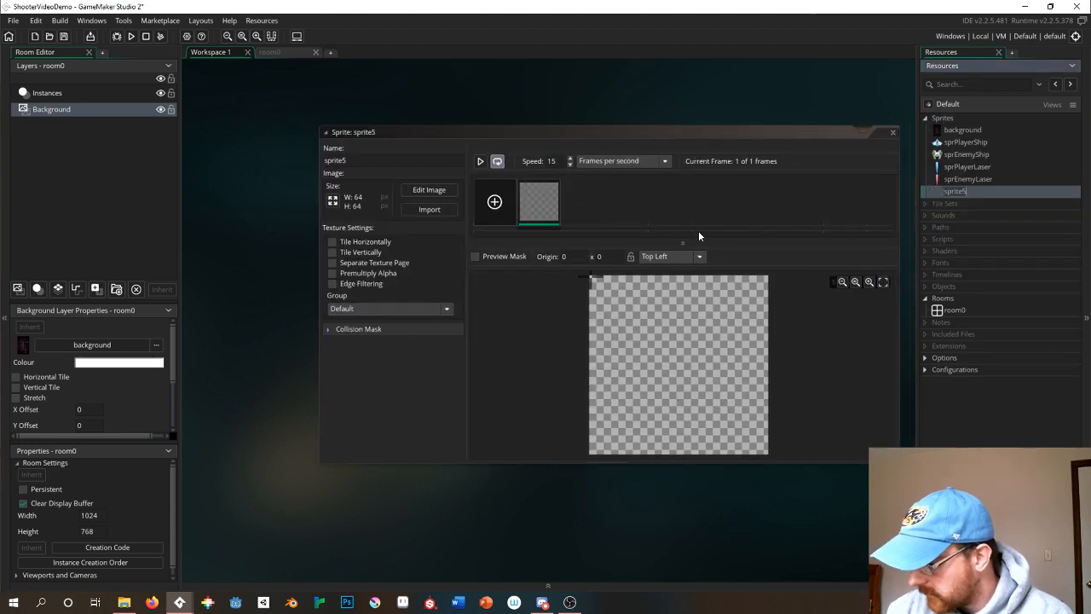
click(357, 165)
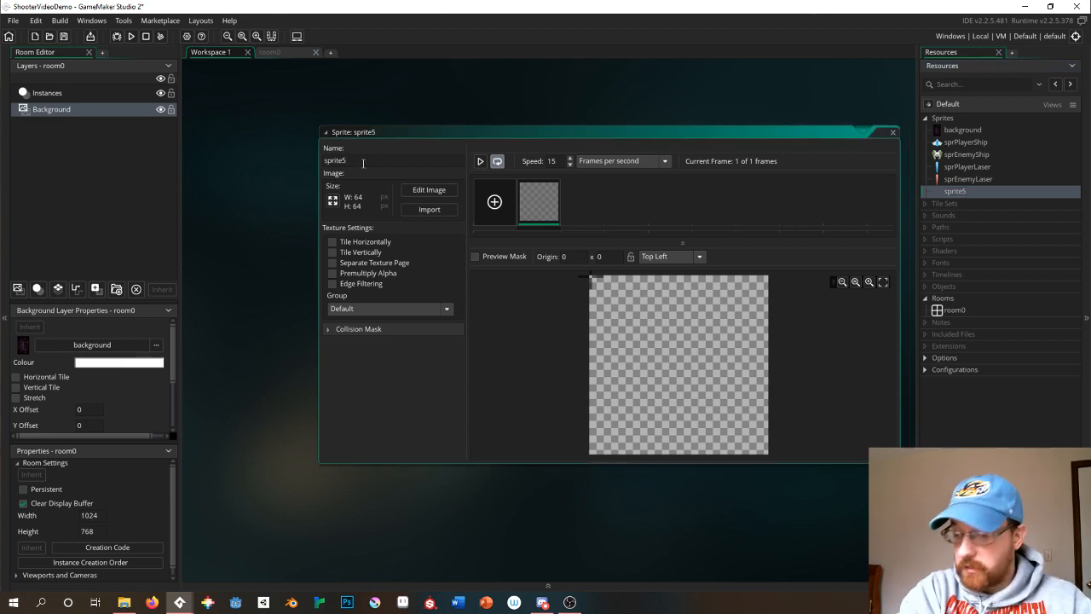
key(BackSpace)
key(BackSpace)
key(BackSpace)
key(BackSpace)
text(E)
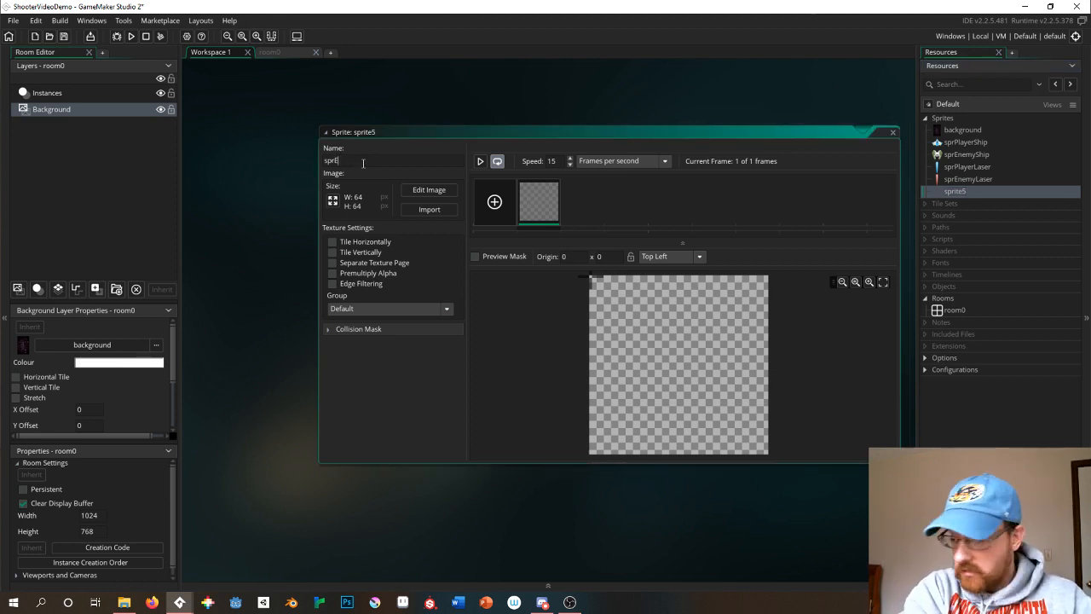
text(xplosion)
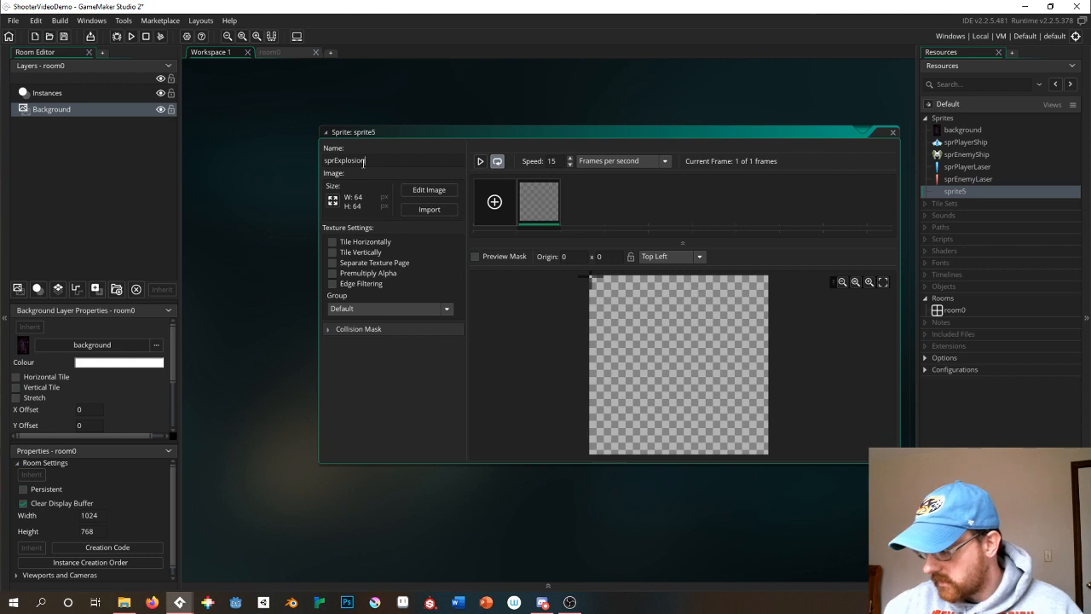
Start an image import for sprExplosion and look through the Kenny SpaceShooter Assets subfolders for explosion art.
click(415, 209)
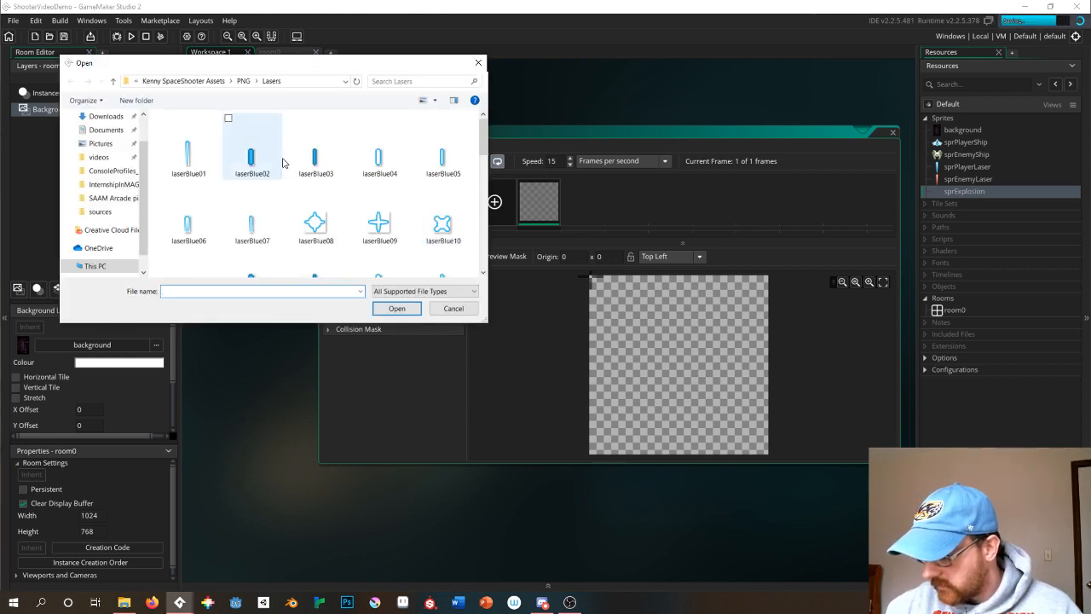
click(218, 81)
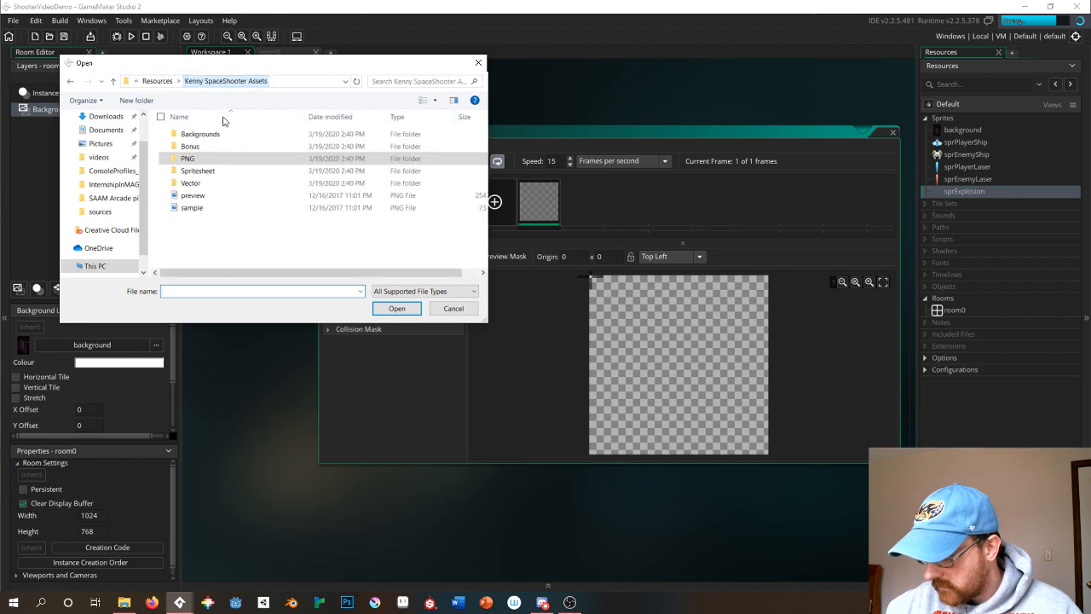
double_click(195, 172)
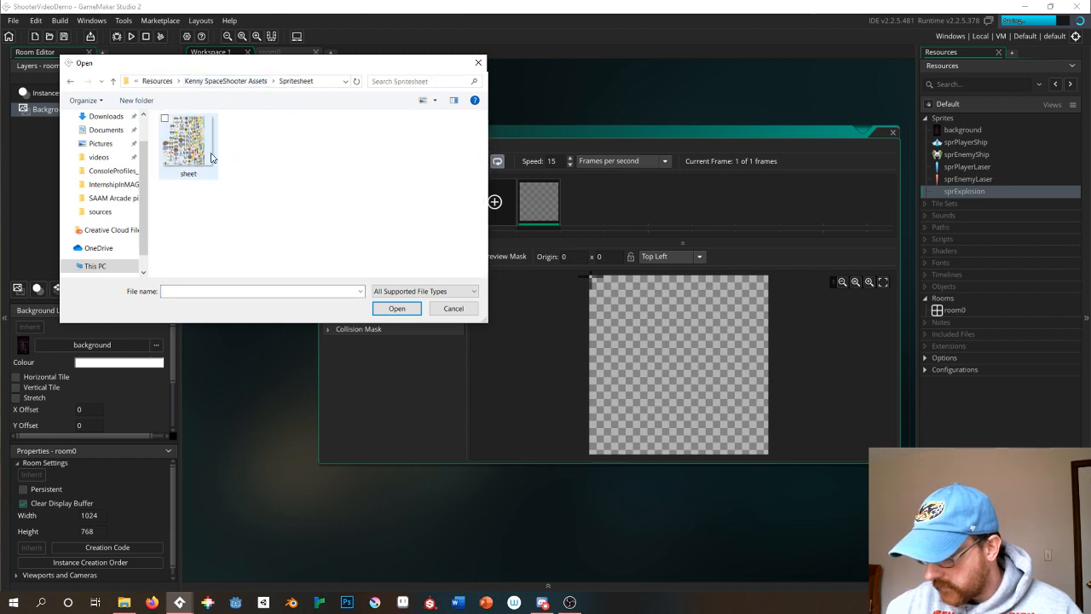
click(259, 82)
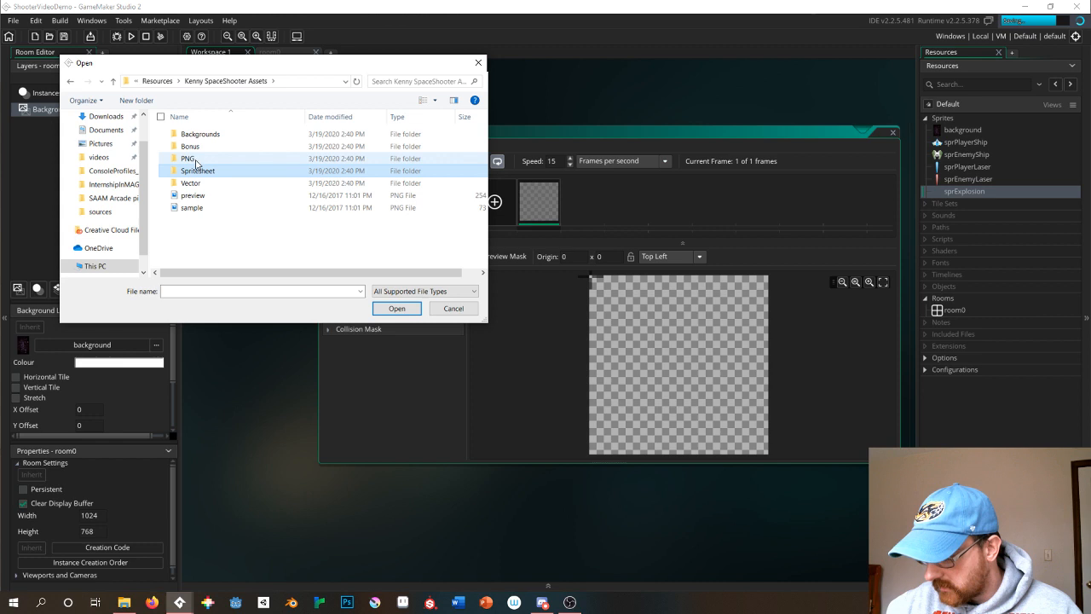
double_click(195, 159)
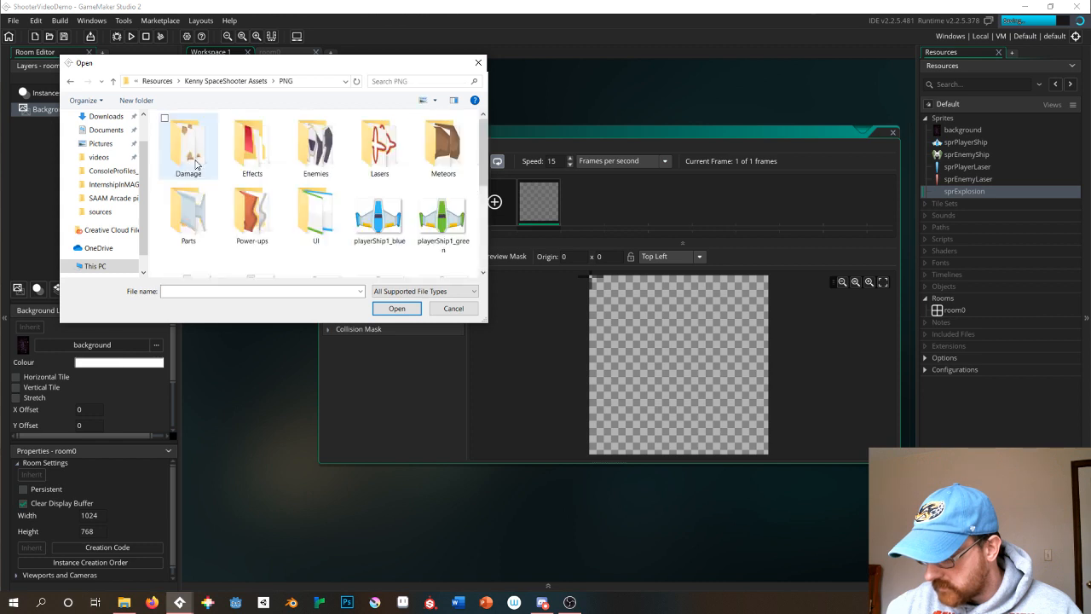
click(250, 159)
double_click(249, 158)
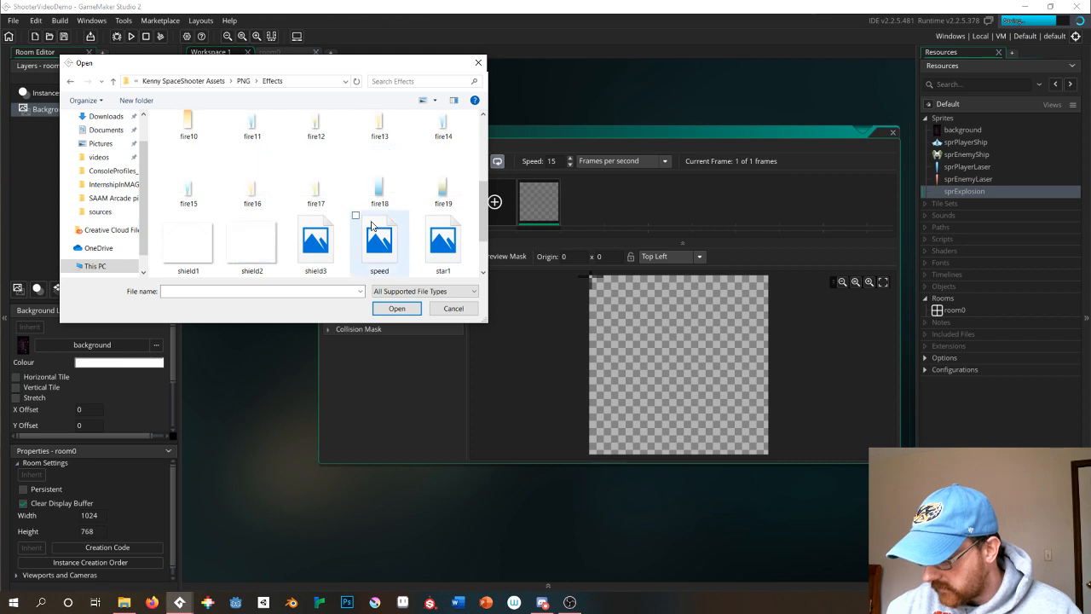
scroll(387, 258, down, 3)
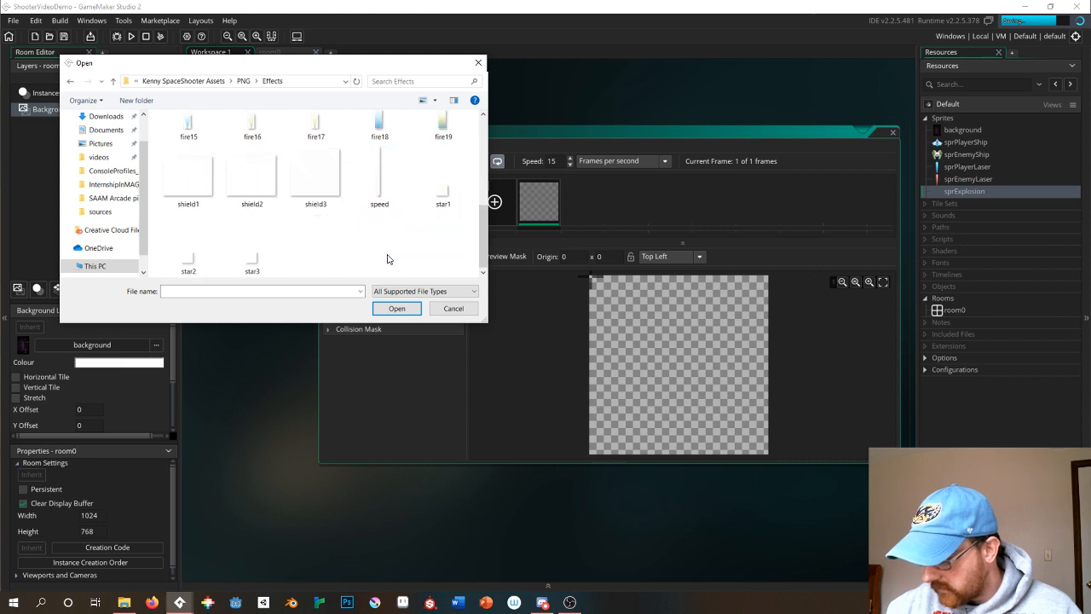
click(244, 81)
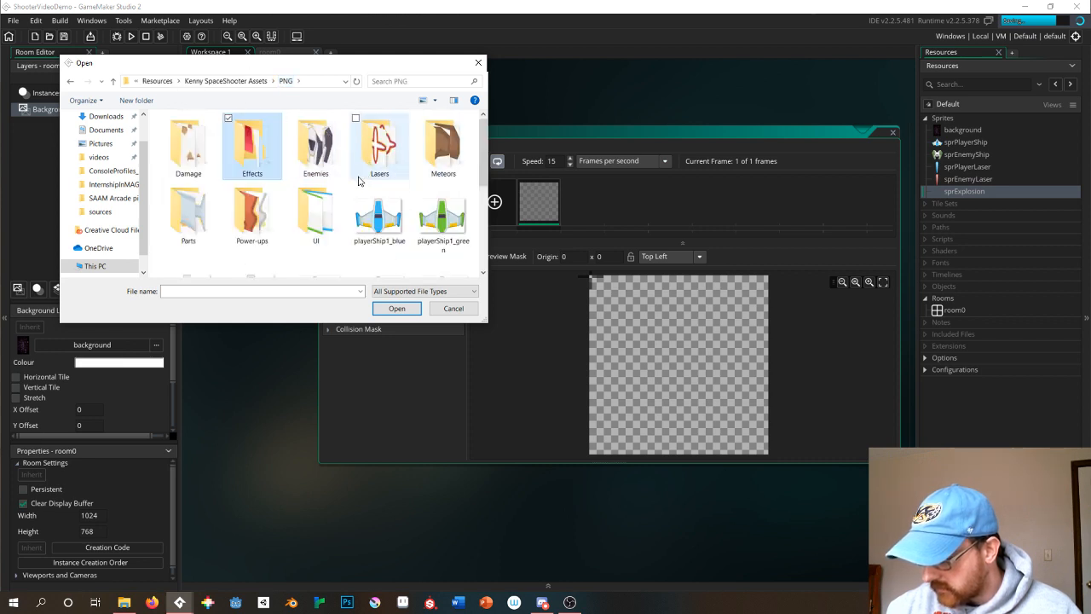
scroll(353, 185, down, 3)
scroll(354, 185, up, 3)
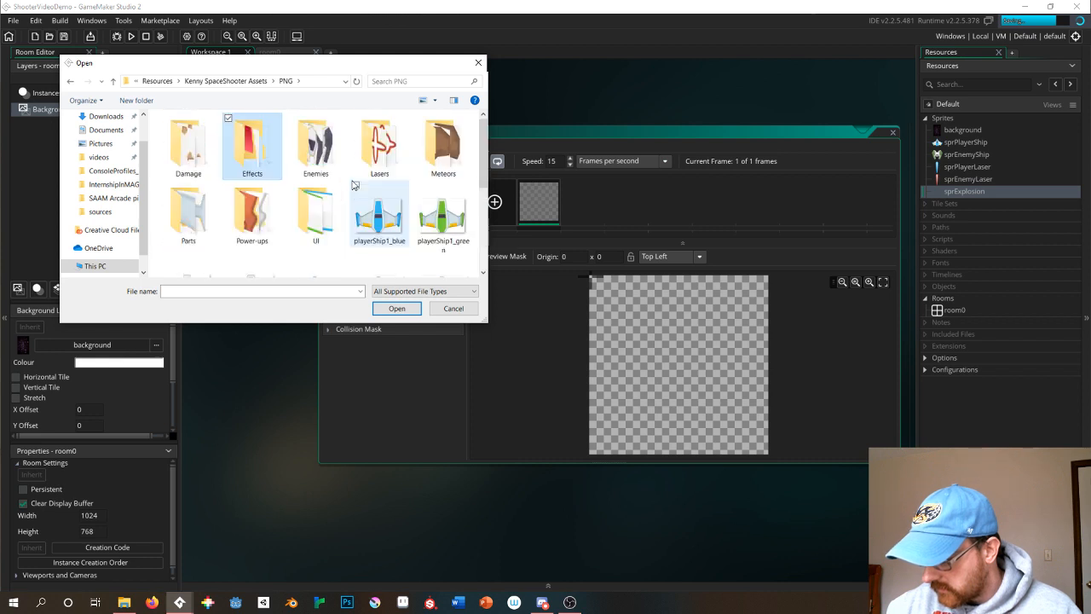
double_click(188, 145)
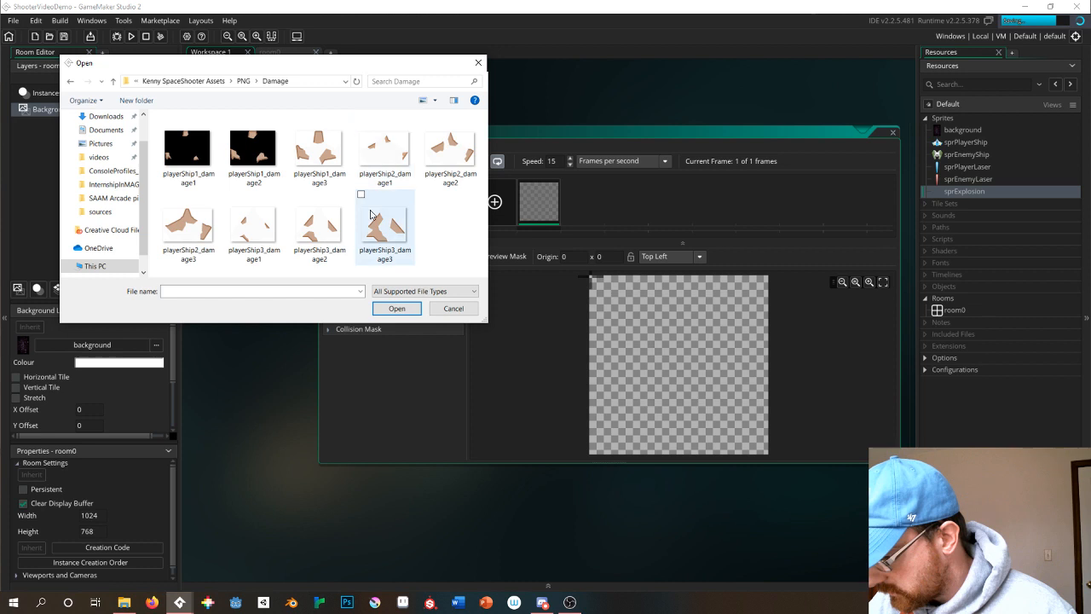
click(209, 83)
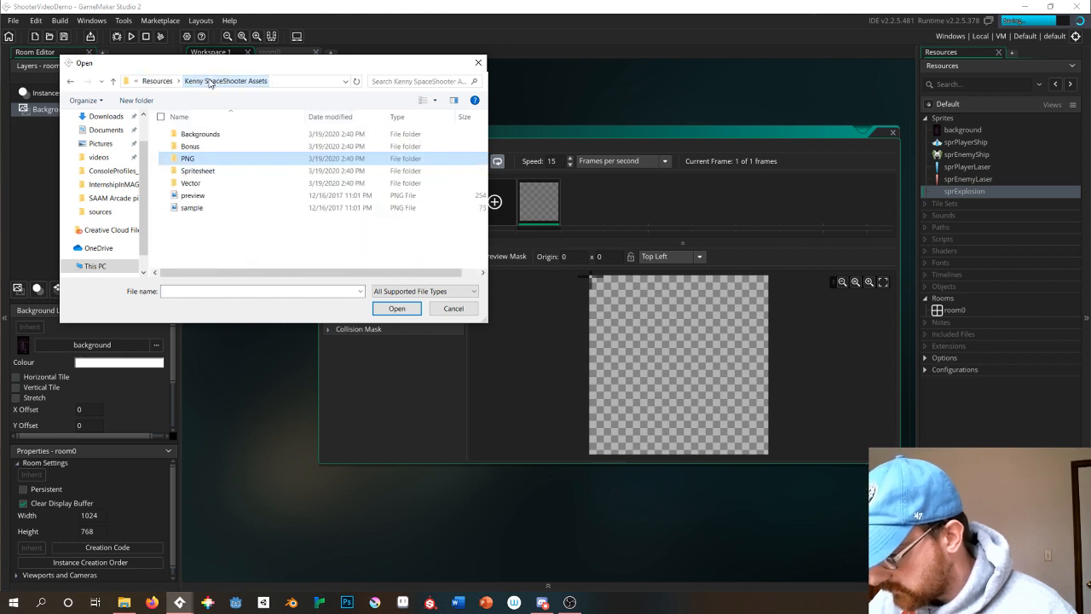
click(191, 148)
double_click(191, 148)
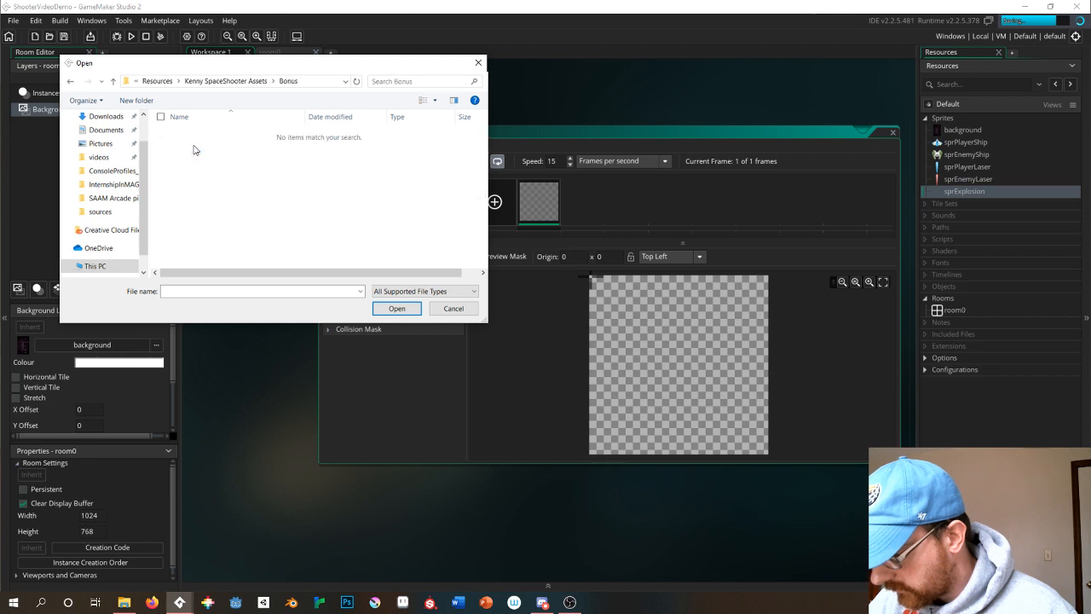
click(234, 82)
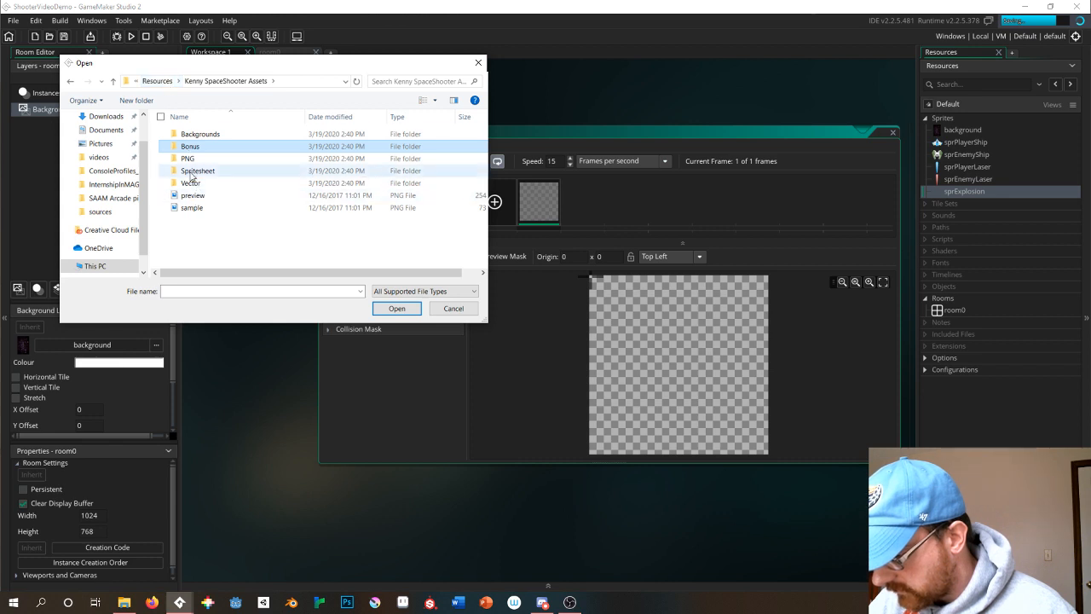
Import the exp2_0 image from the Explosion Art folder in Resources into sprExplosion and set the sprite's origin to Middle Centre.
click(166, 83)
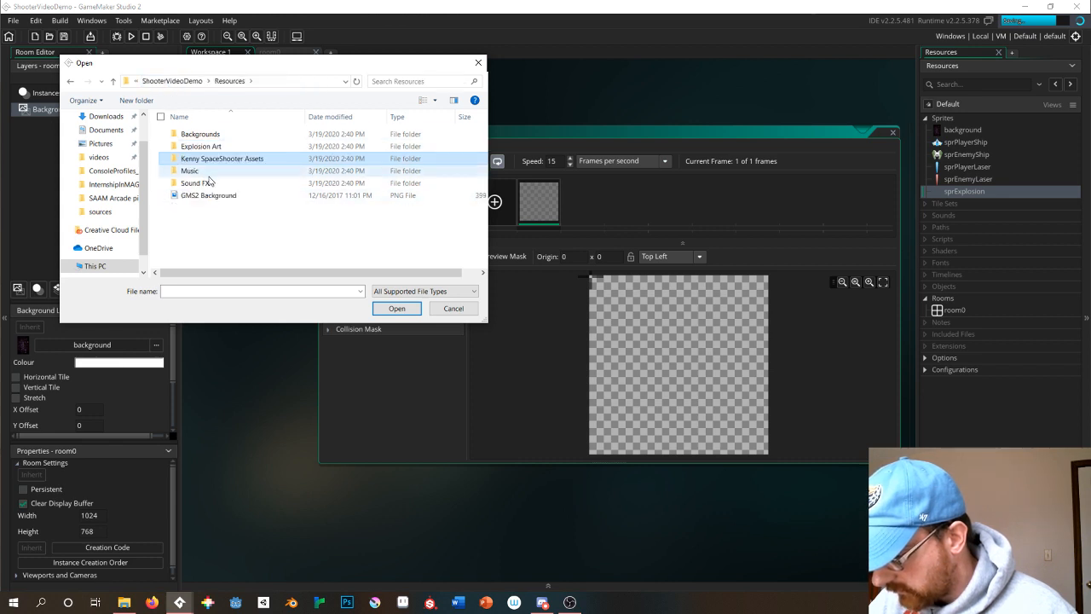
click(199, 148)
double_click(199, 147)
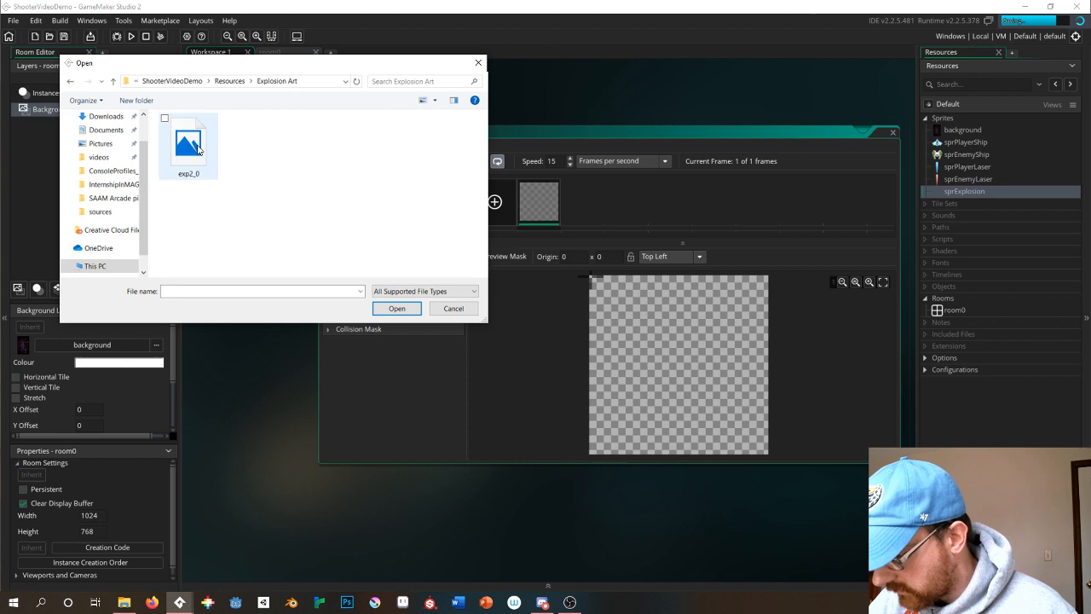
double_click(201, 152)
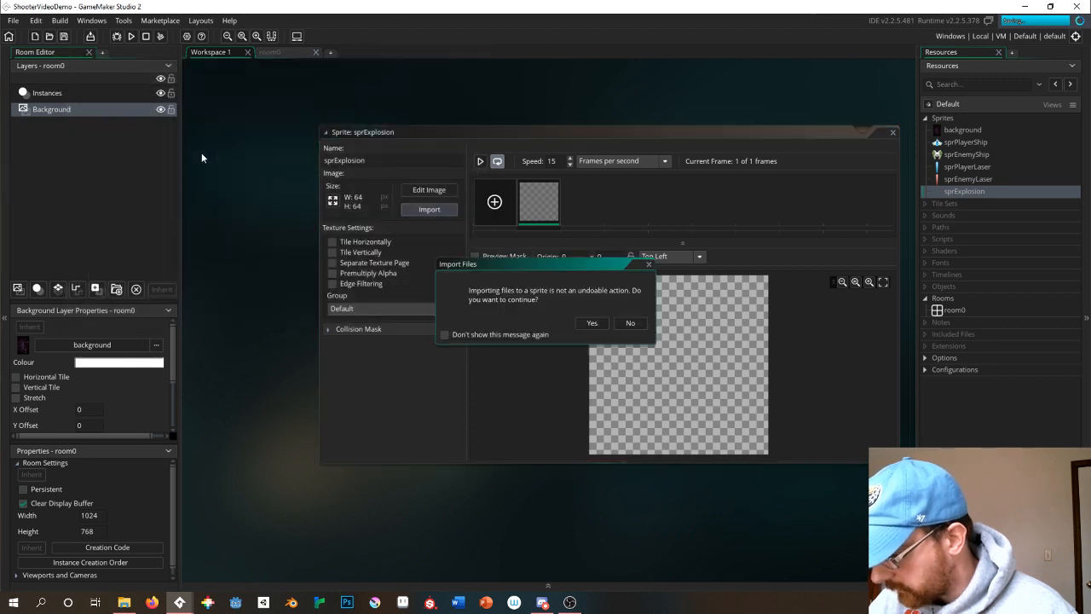
click(589, 323)
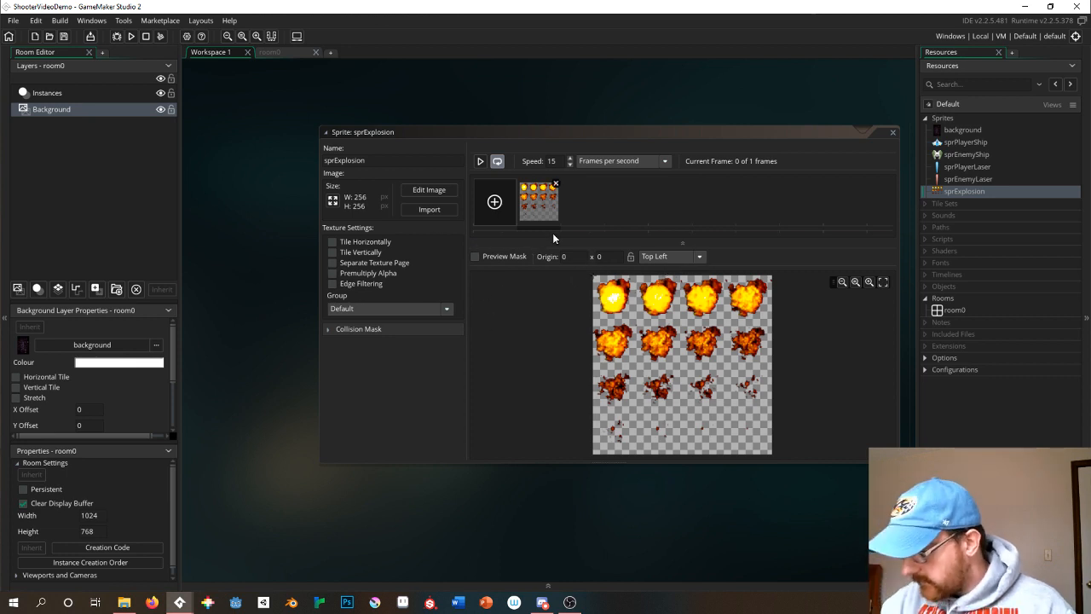
click(697, 258)
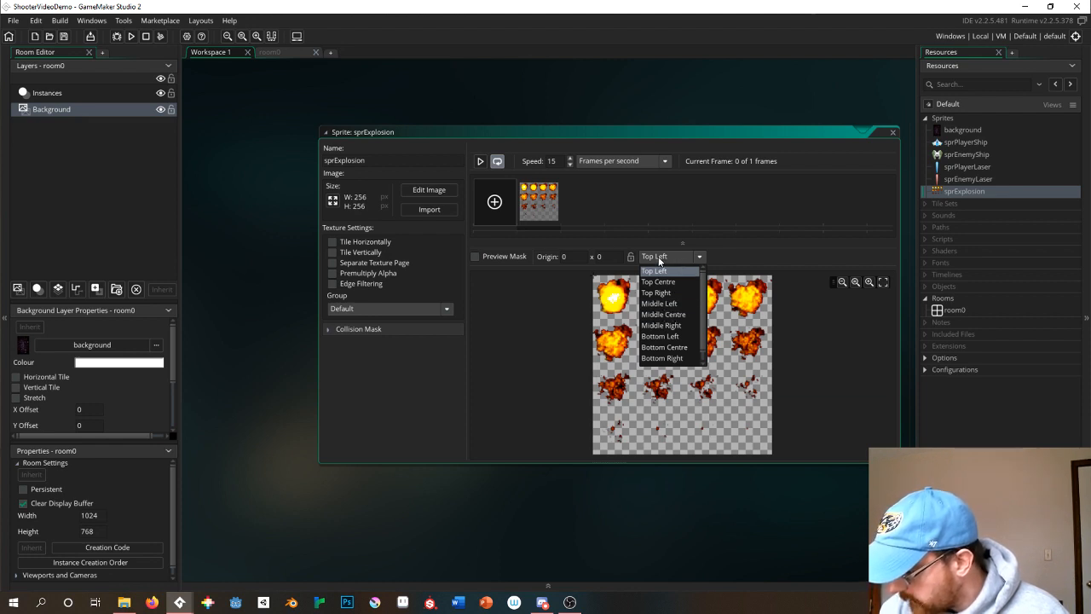
click(662, 314)
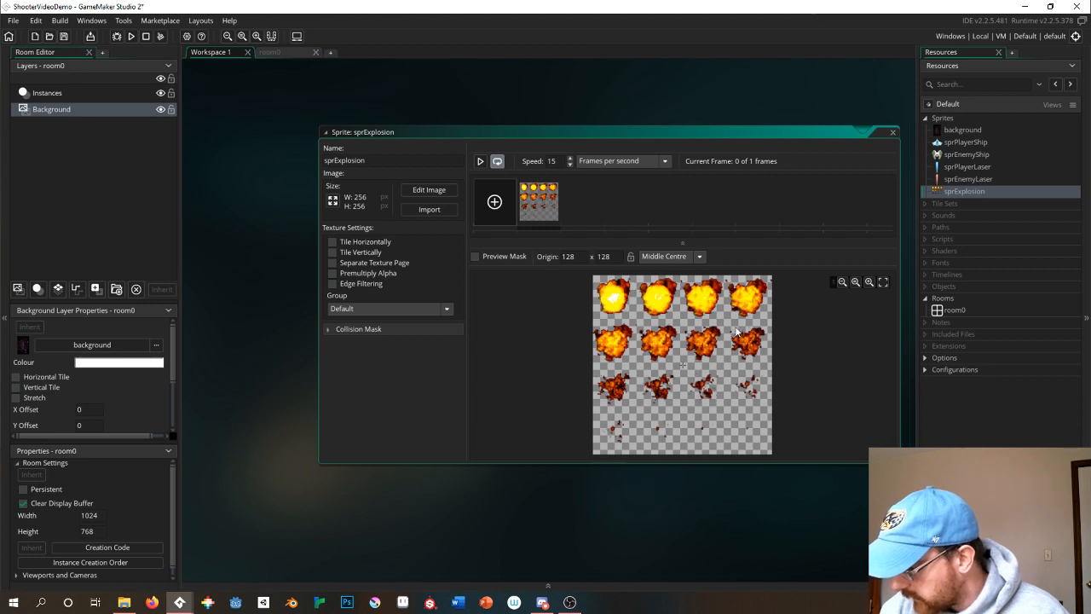
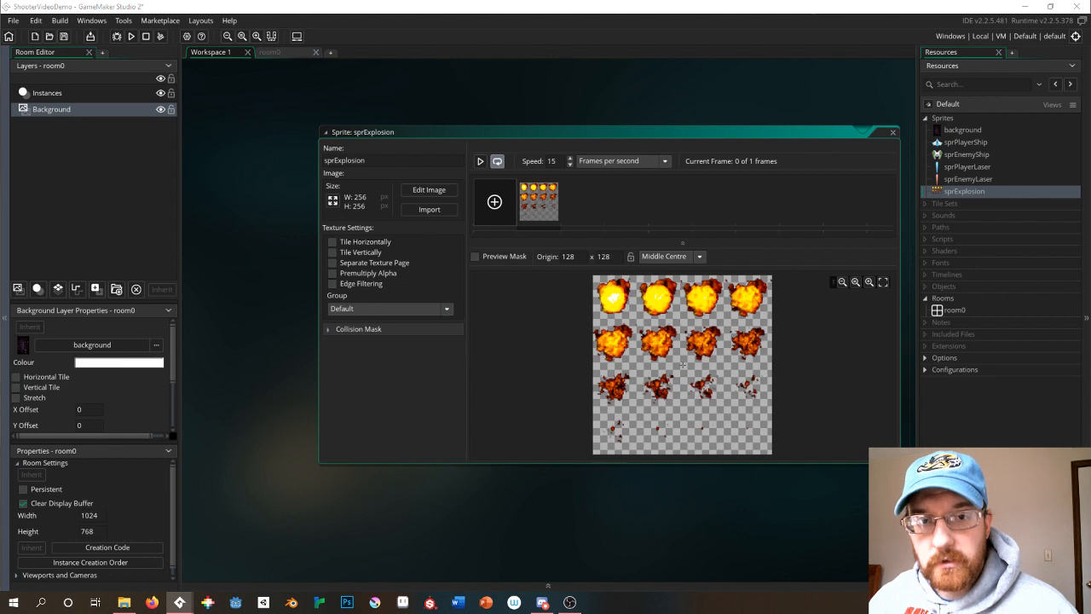
Set the origin of the sprPlayerShip sprite to Middle Centre and close its editor.
double_click(962, 131)
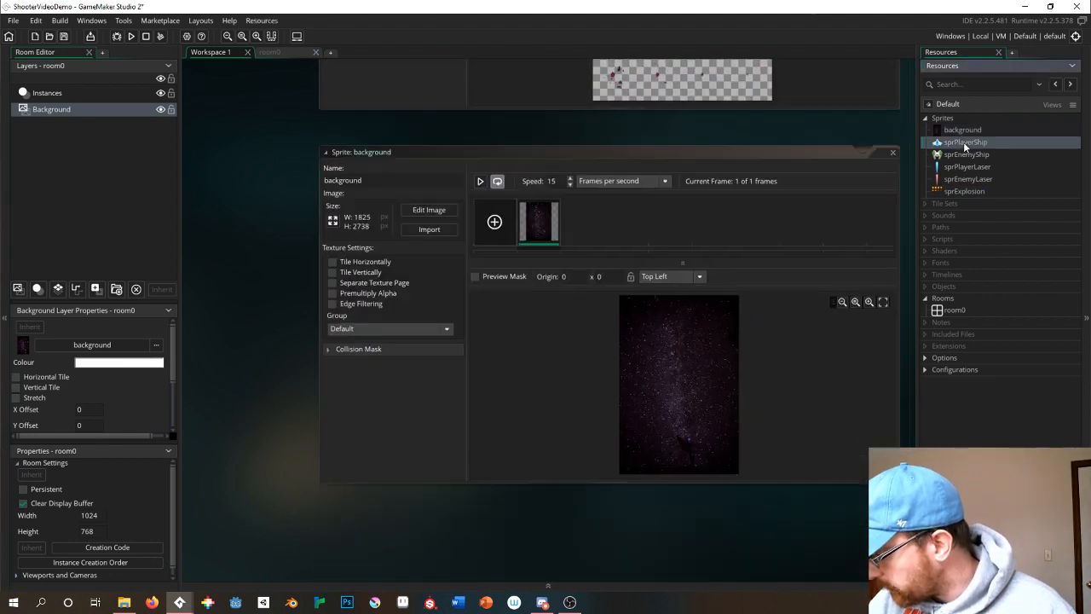
double_click(964, 144)
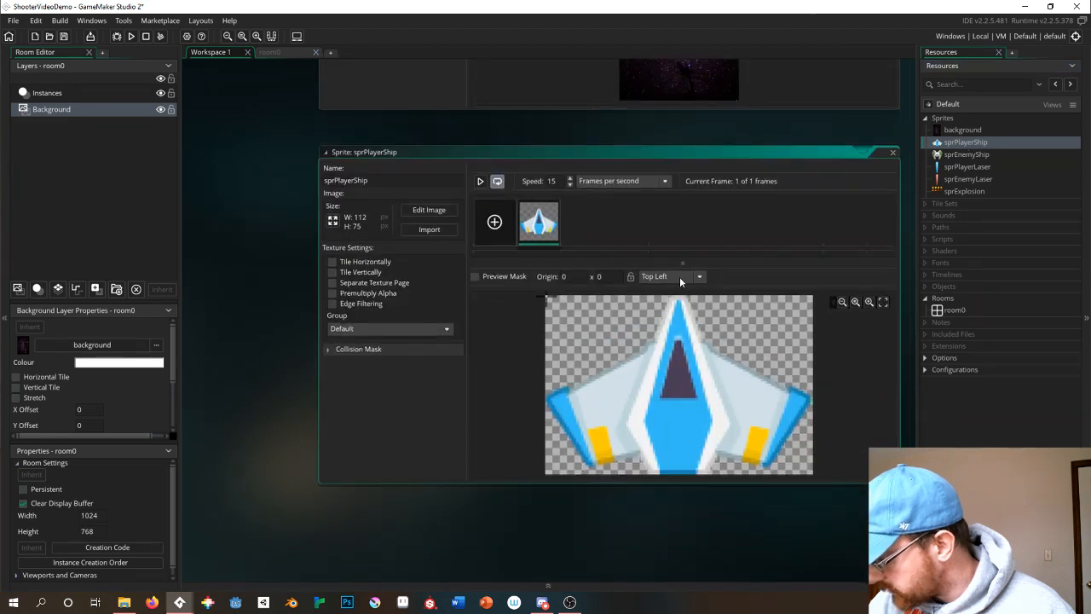
click(695, 277)
click(683, 334)
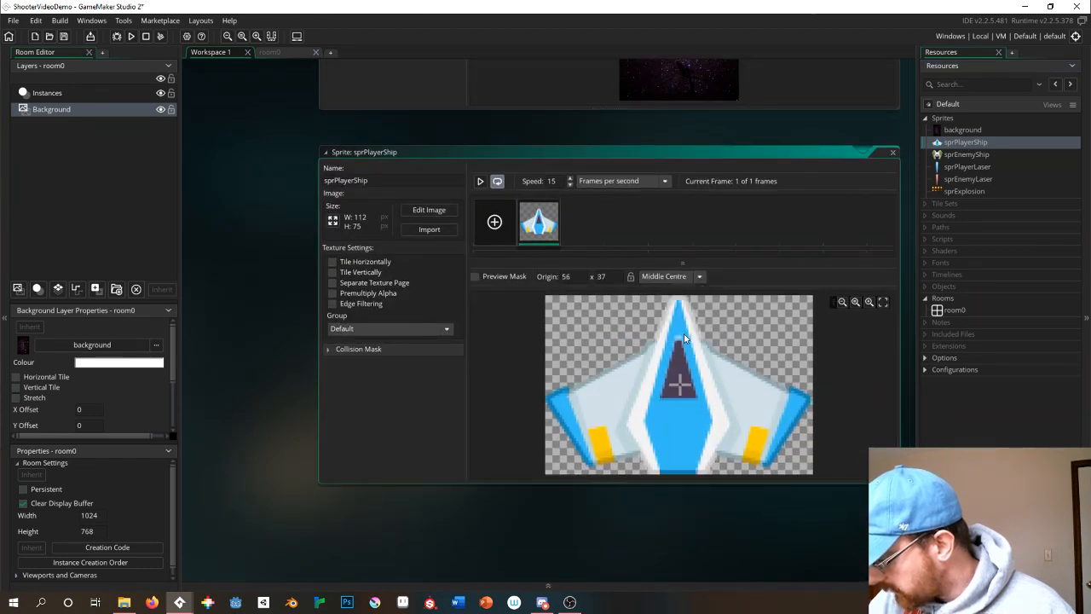
click(893, 152)
Set the origin of the sprEnemyShip sprite to Middle Centre and close its editor.
double_click(965, 154)
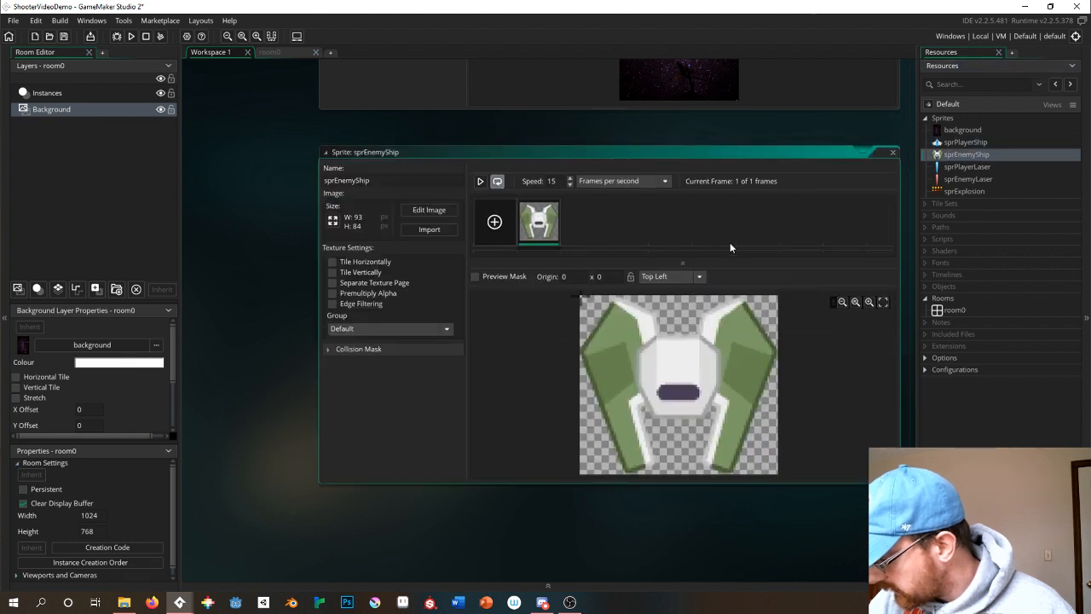
click(699, 277)
click(680, 334)
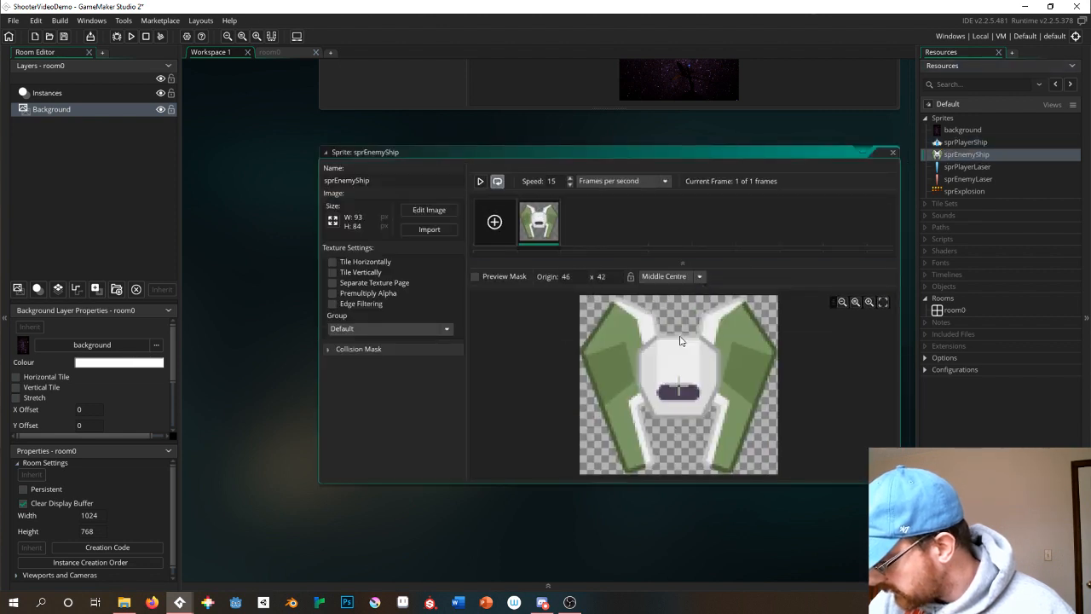
click(893, 152)
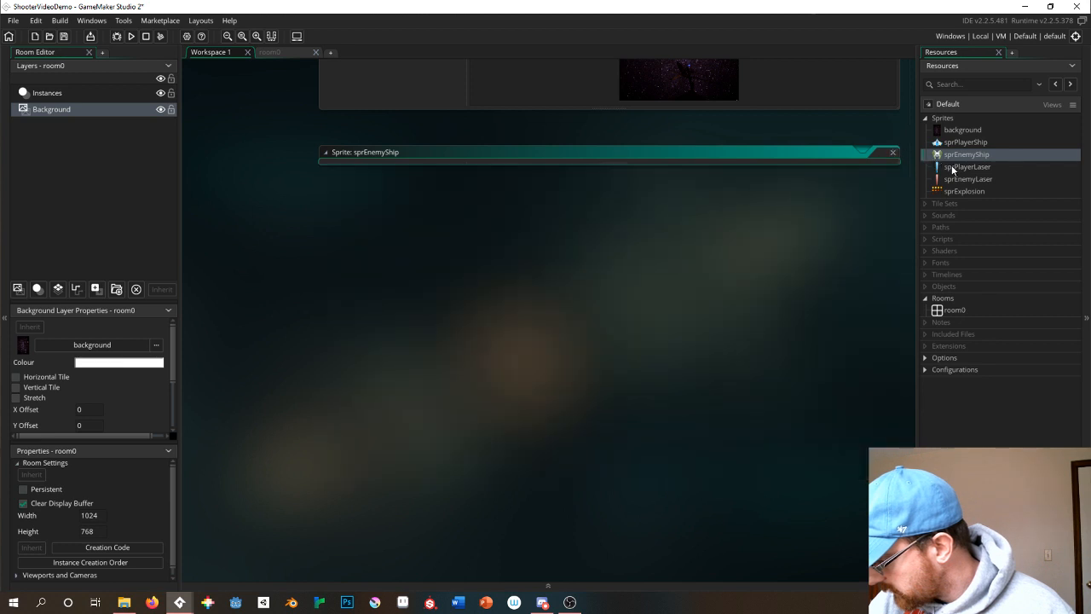
Set the origin of the sprPlayerLaser sprite to Bottom Centre.
double_click(952, 168)
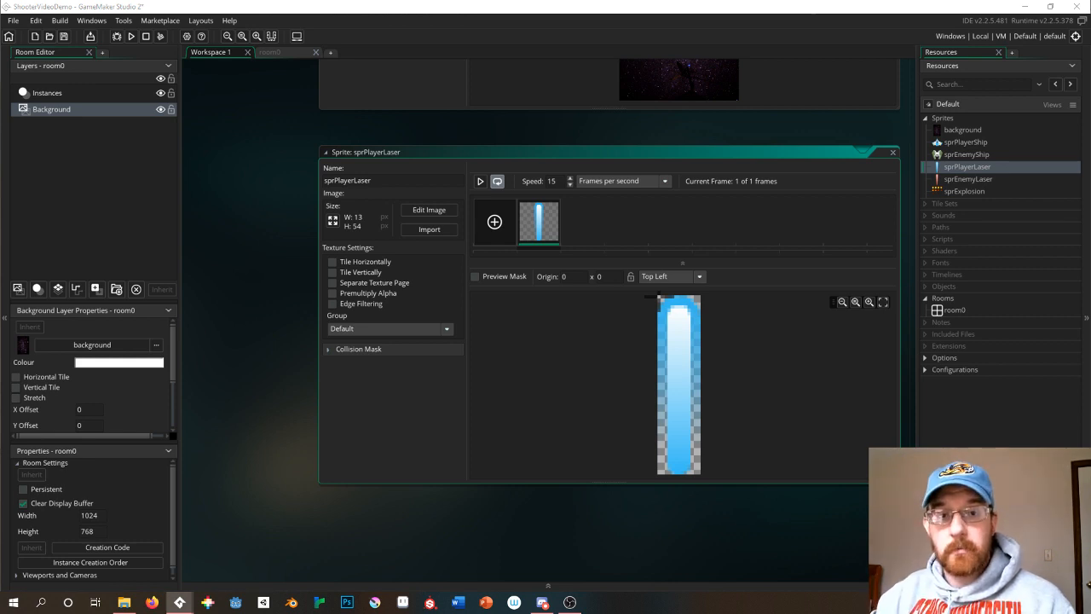
click(699, 276)
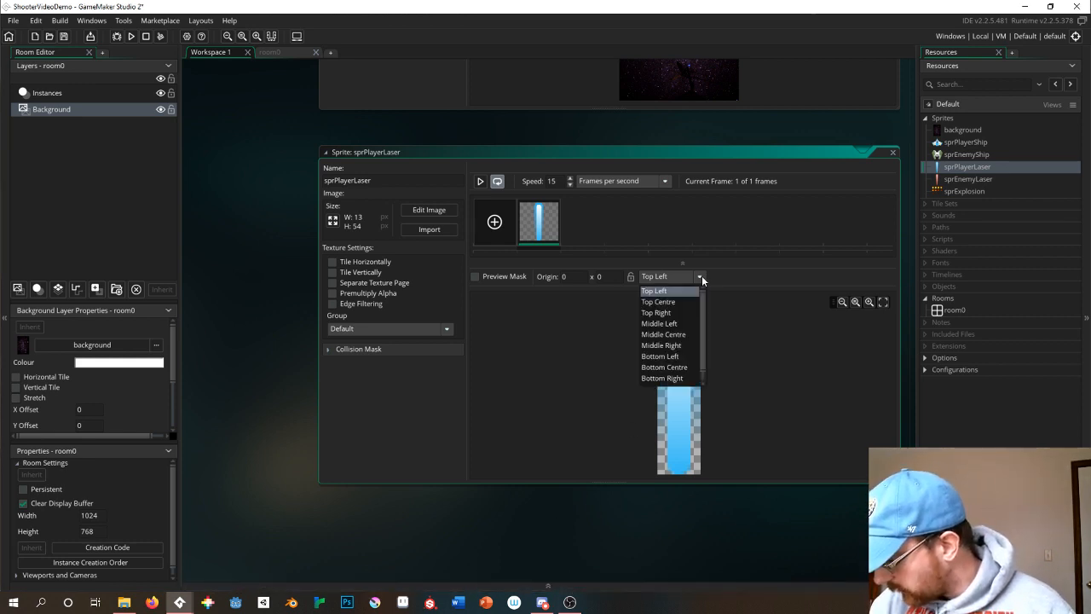
click(679, 366)
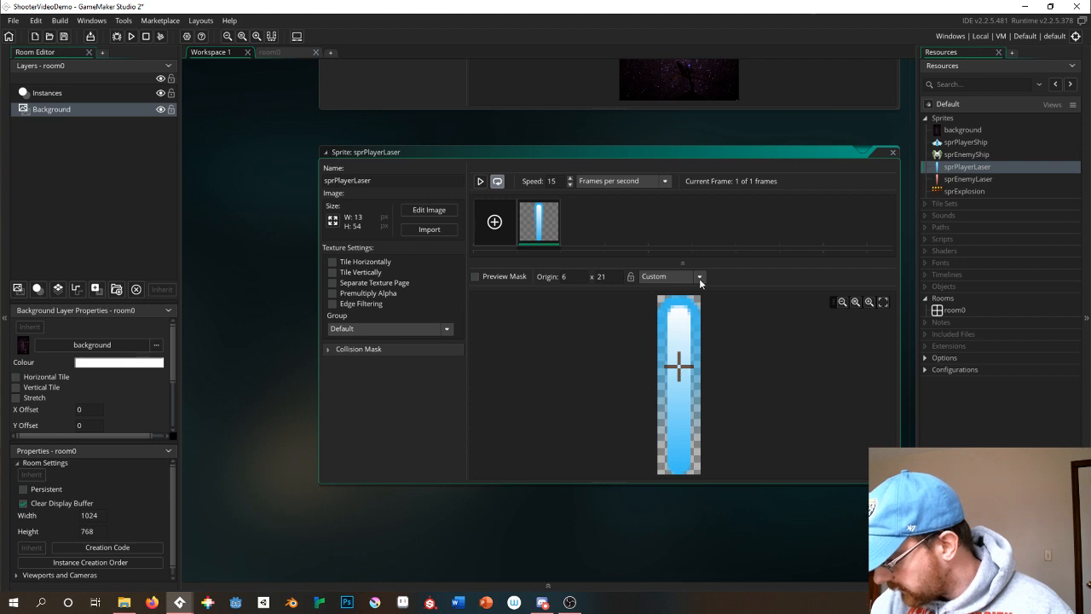
click(699, 276)
click(669, 360)
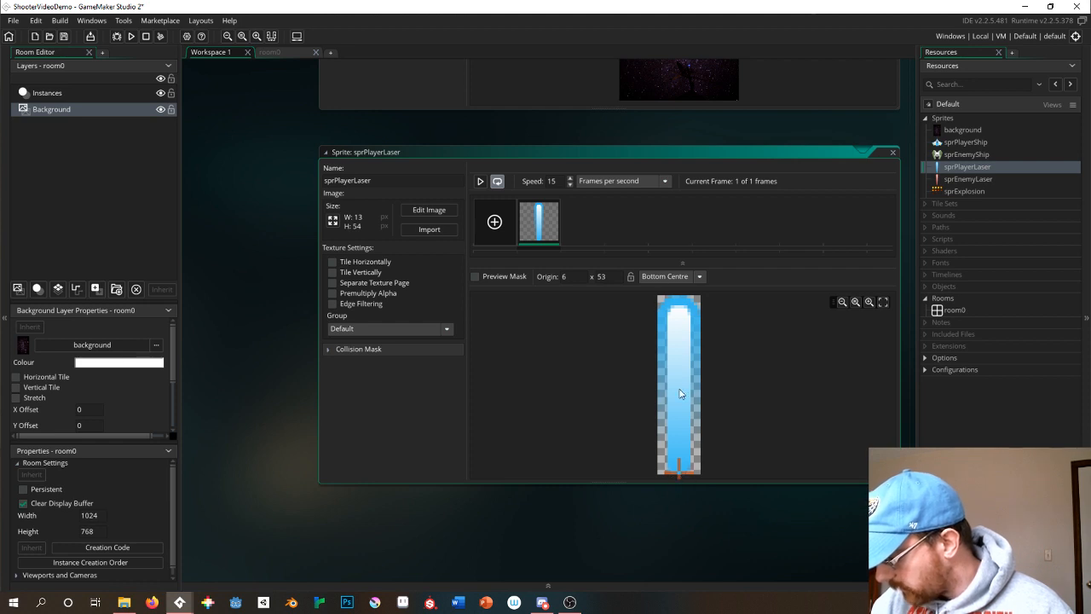
Set the origin of the sprEnemyLaser sprite to Bottom Centre and open its image for editing.
click(952, 182)
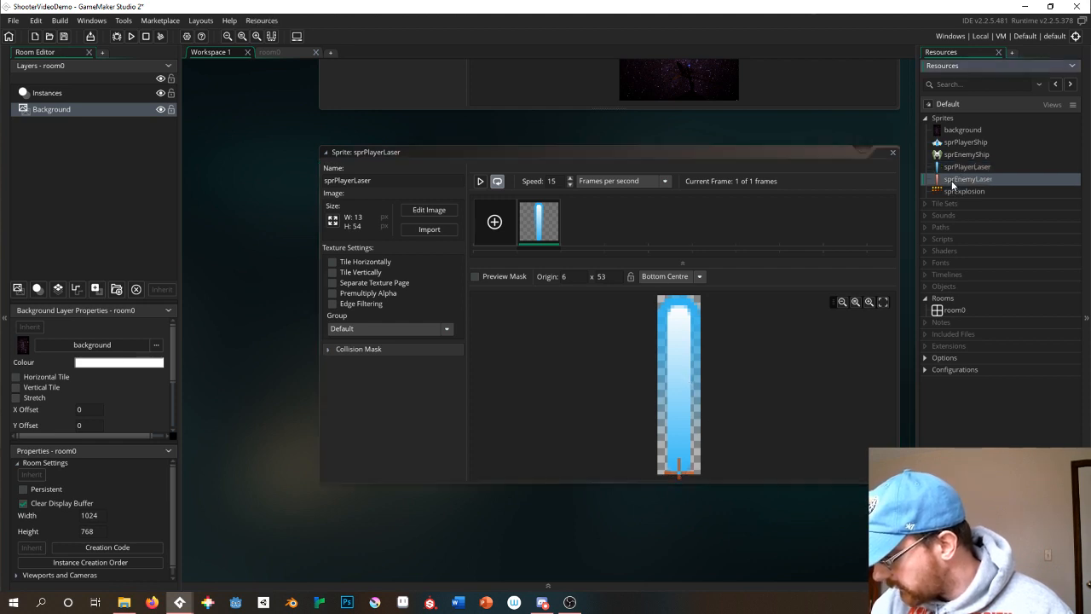
click(953, 183)
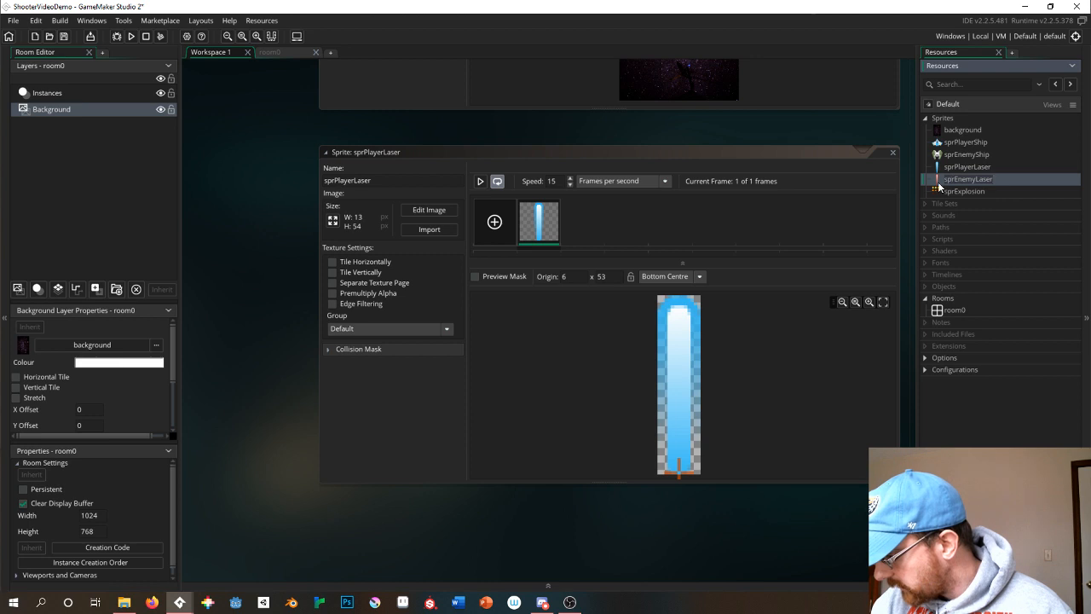
double_click(954, 181)
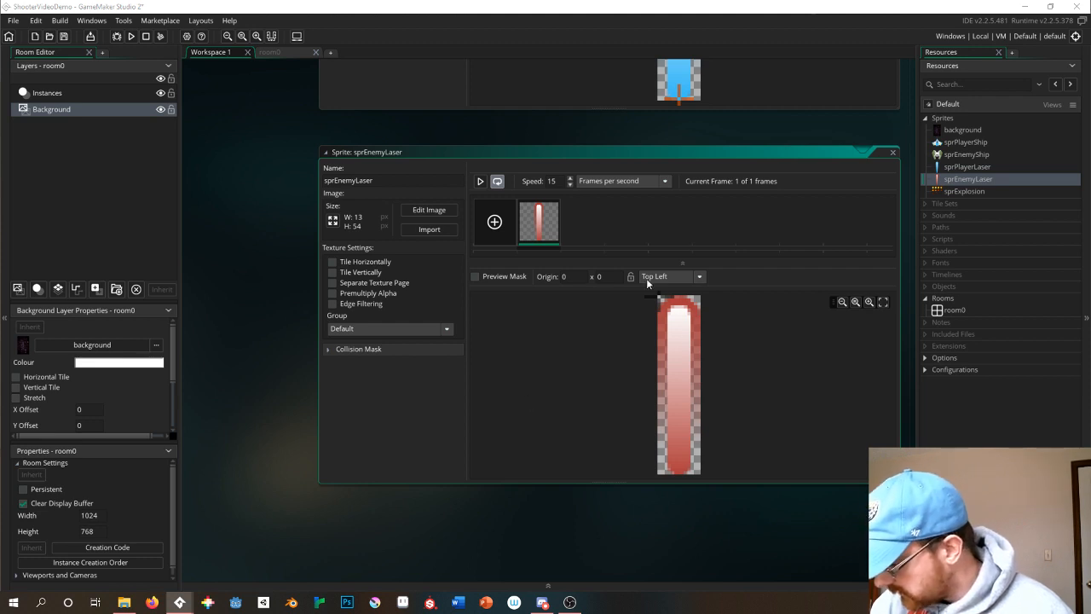
click(699, 276)
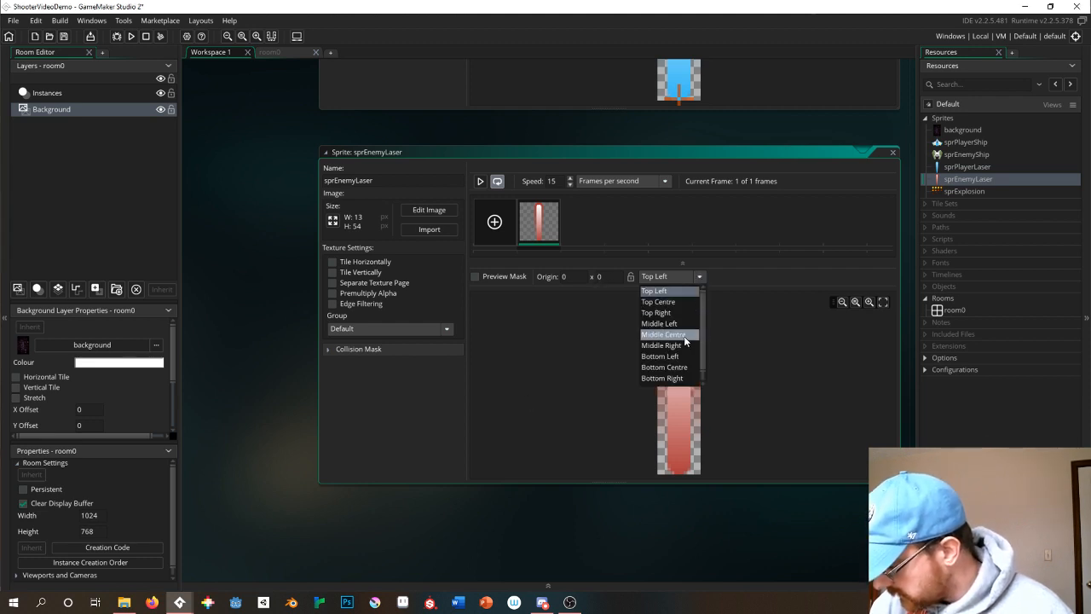
click(687, 367)
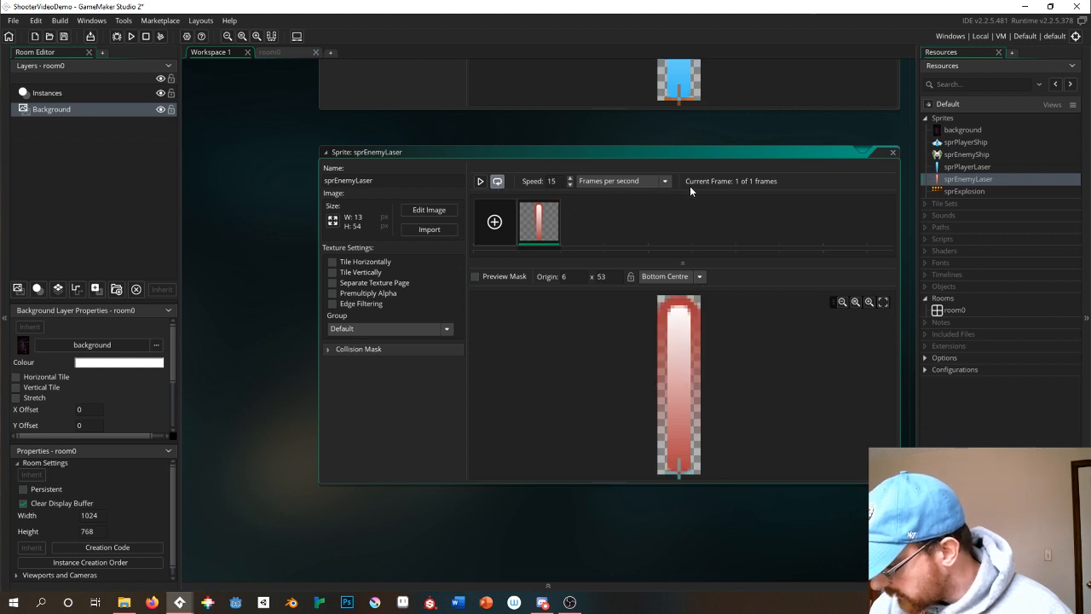
click(428, 211)
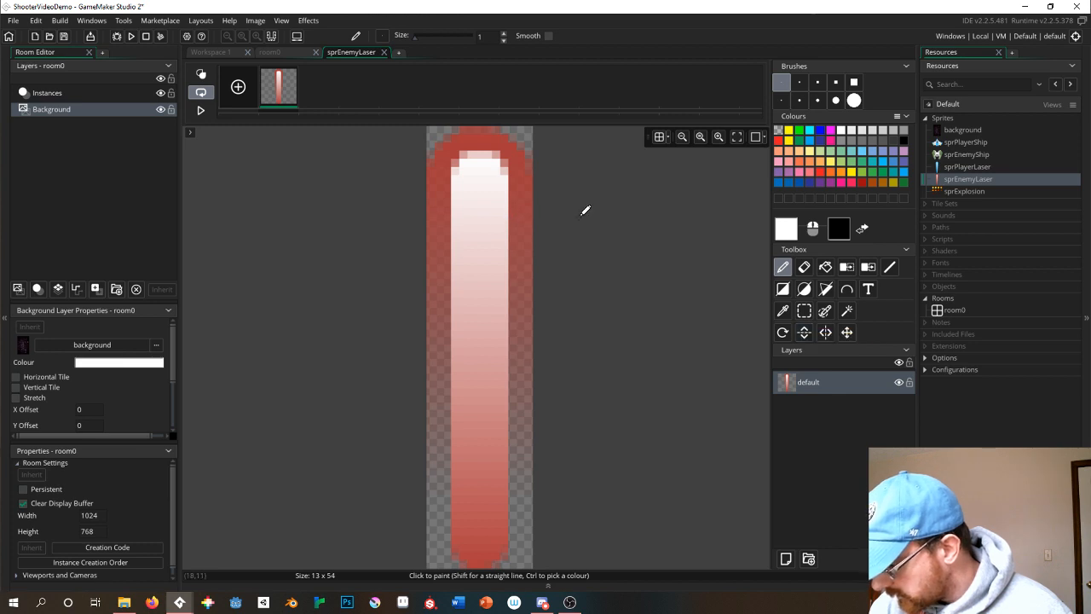
Select the entire 13 x 54 enemy laser image and try to rotate it 180 degrees.
click(805, 312)
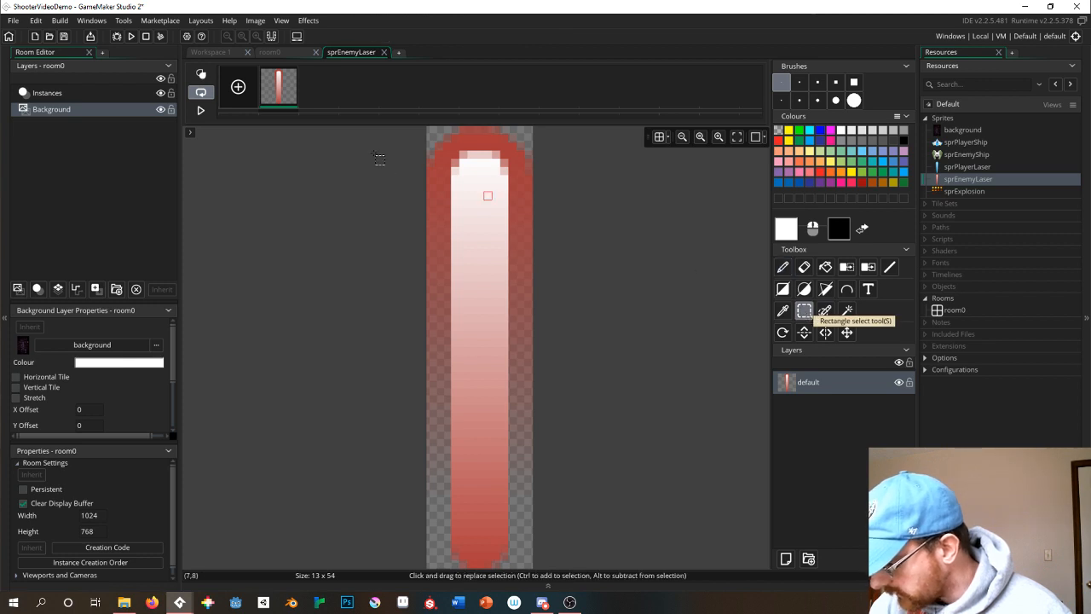
click(434, 135)
drag(474, 209, 525, 565)
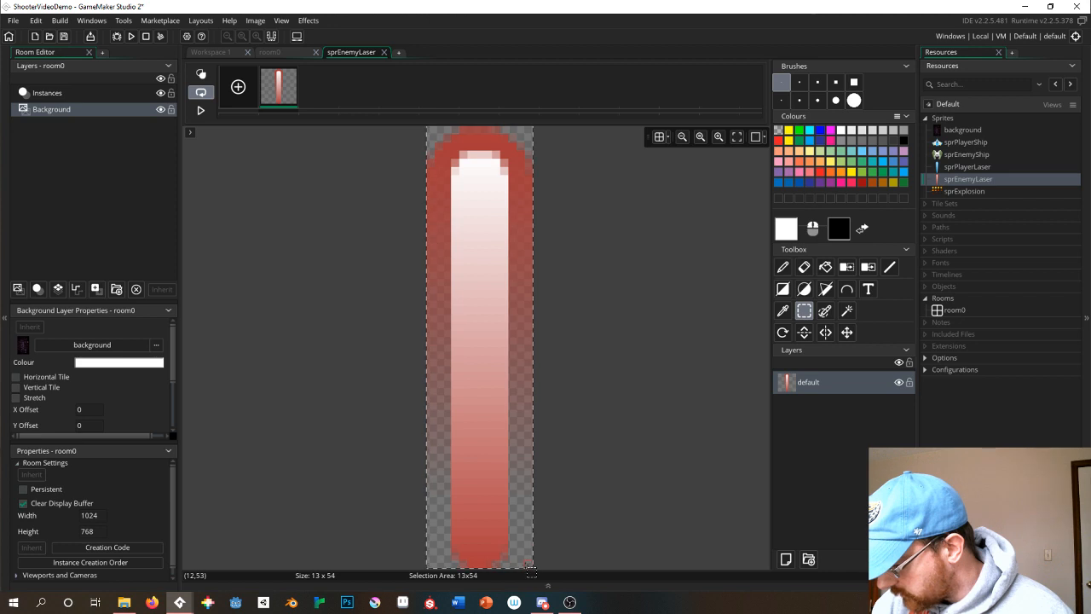
scroll(602, 474, up, 1)
scroll(602, 475, down, 1)
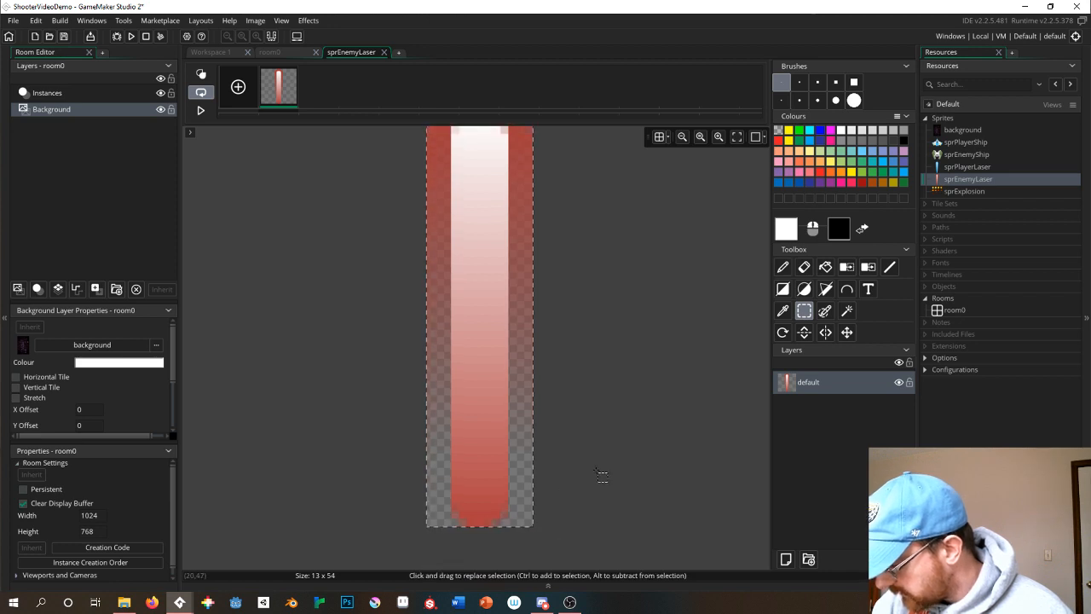
scroll(601, 475, up, 1)
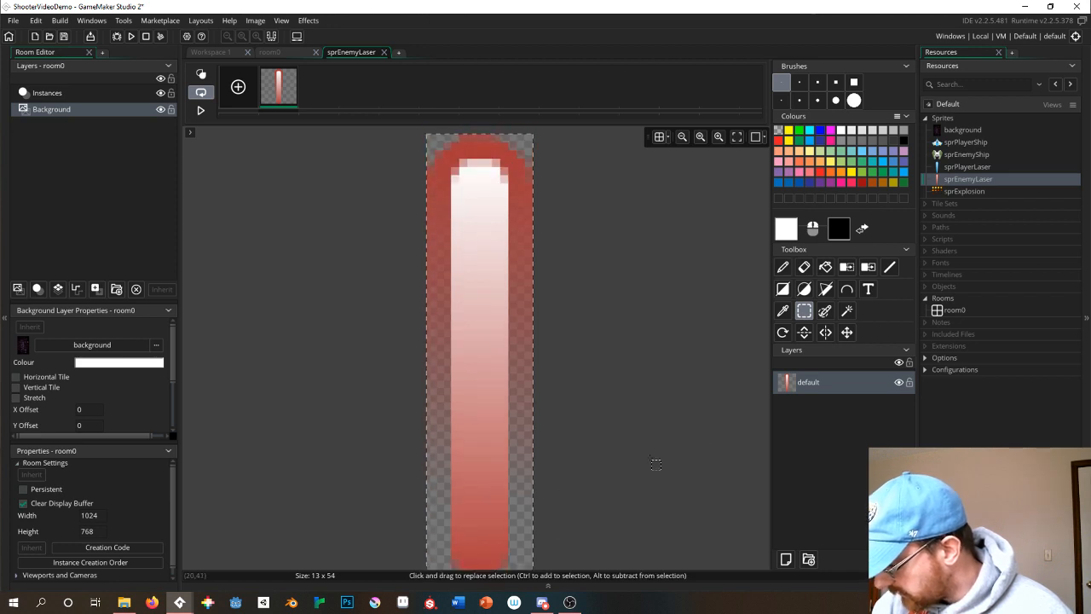
click(783, 334)
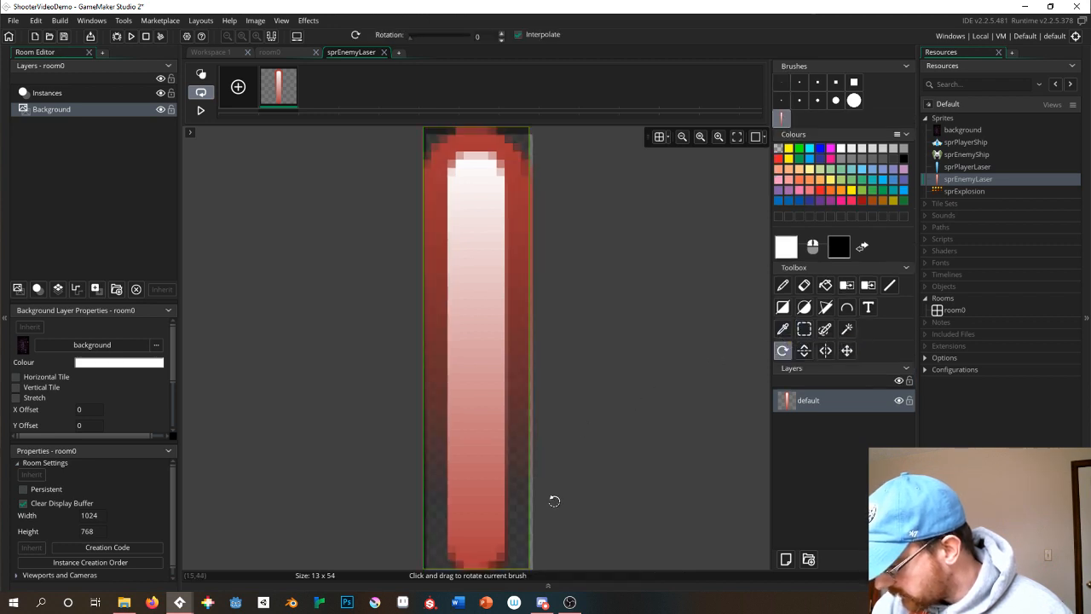
mouse_move(555, 503)
mouse_down()
mouse_move(604, 438)
mouse_move(653, 421)
mouse_move(709, 458)
mouse_move(702, 509)
mouse_move(709, 467)
mouse_move(696, 468)
mouse_move(732, 468)
mouse_move(657, 465)
mouse_move(707, 458)
mouse_up()
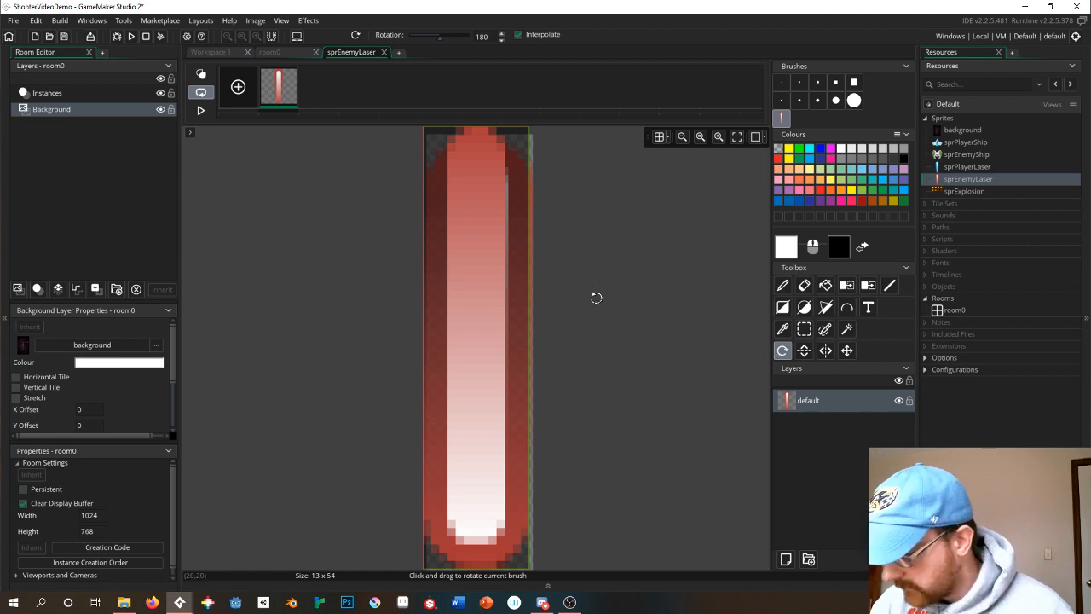
key(p)
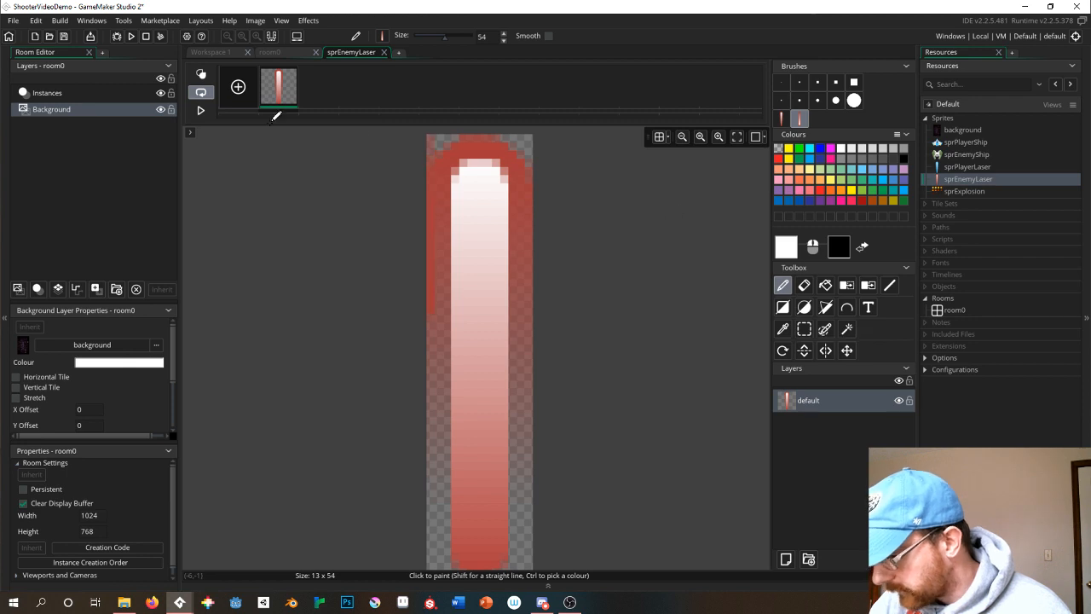
Reselect the full 13 x 54 laser image and try the 180-degree rotation again.
click(803, 328)
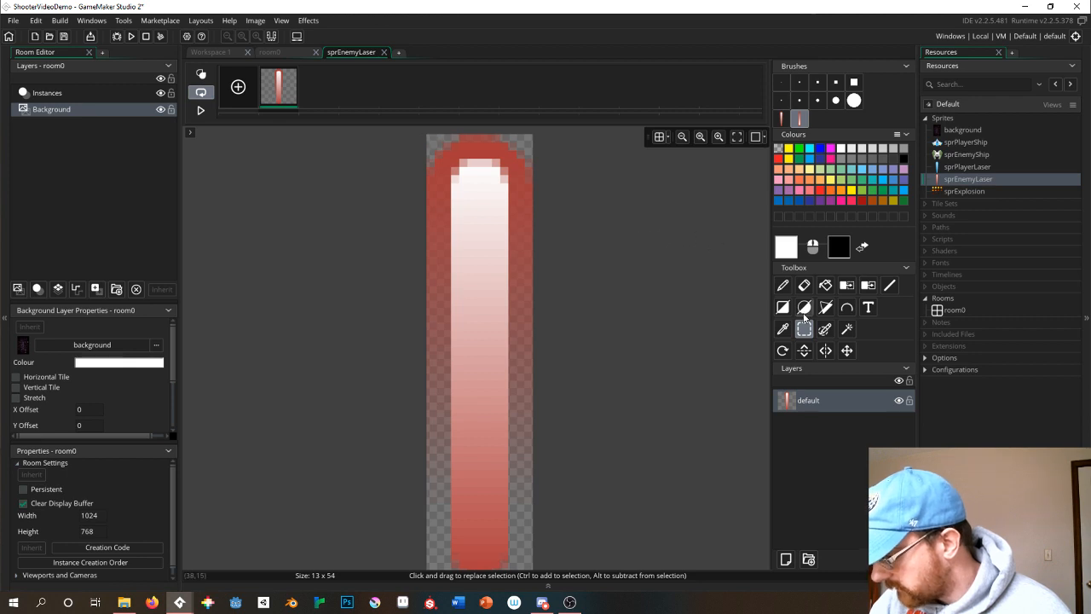
click(265, 51)
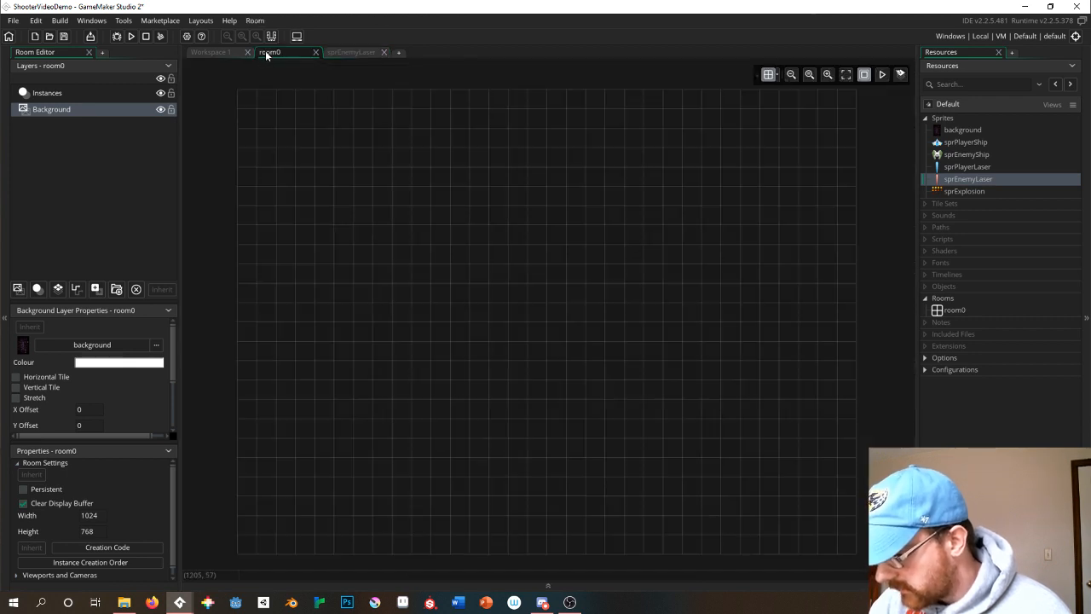
click(216, 51)
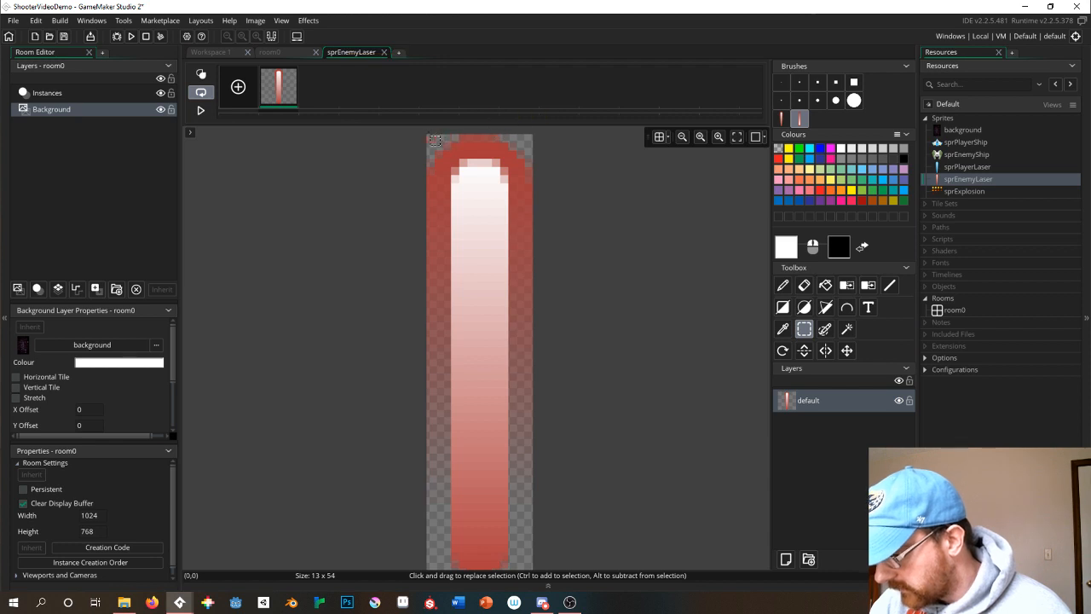
drag(433, 140, 529, 576)
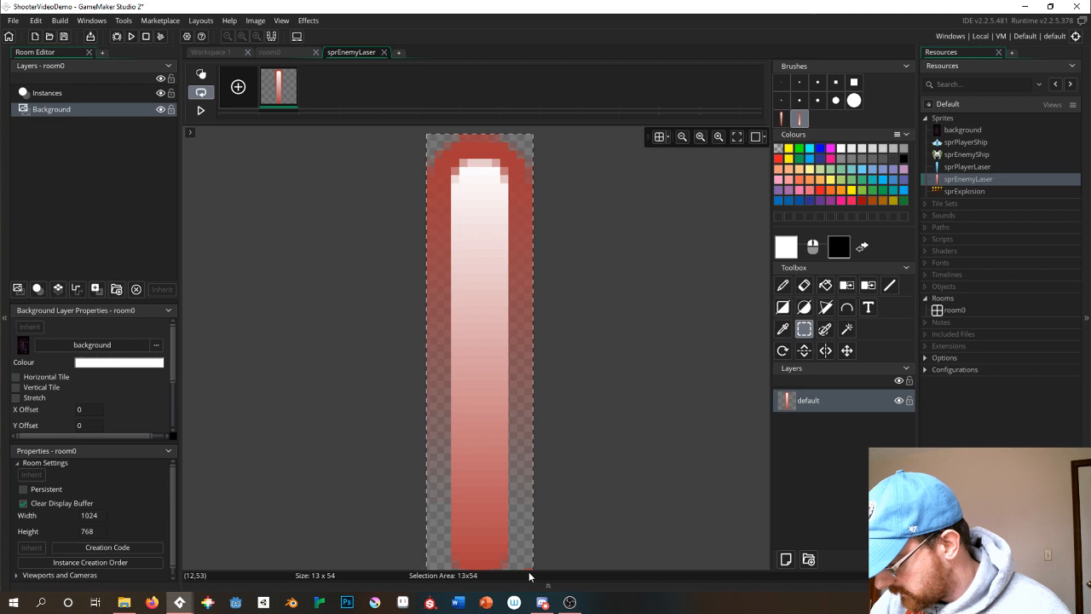
scroll(573, 491, down, 1)
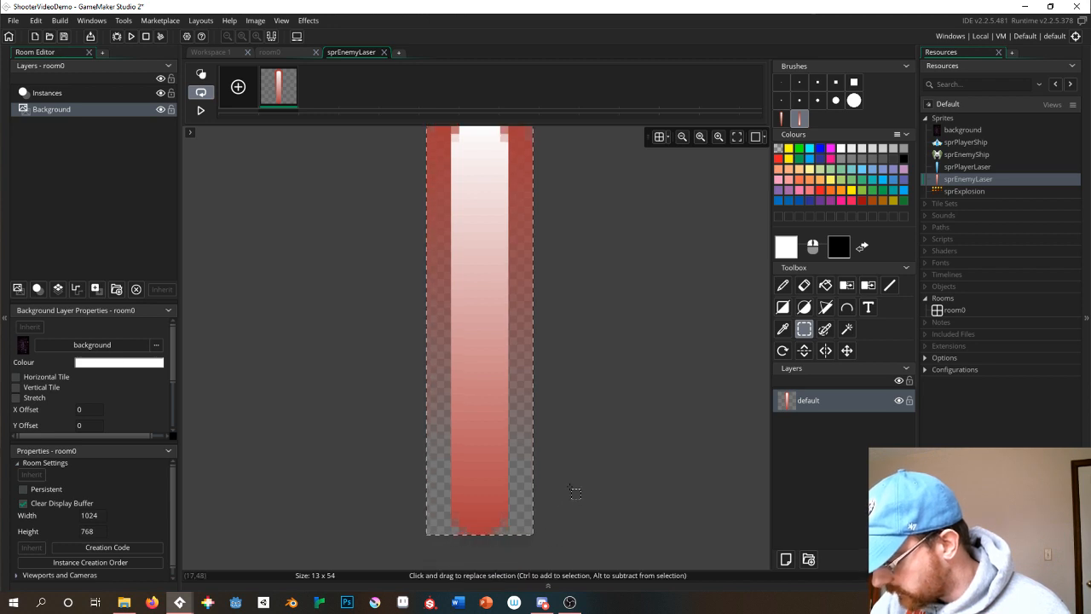
scroll(573, 489, up, 1)
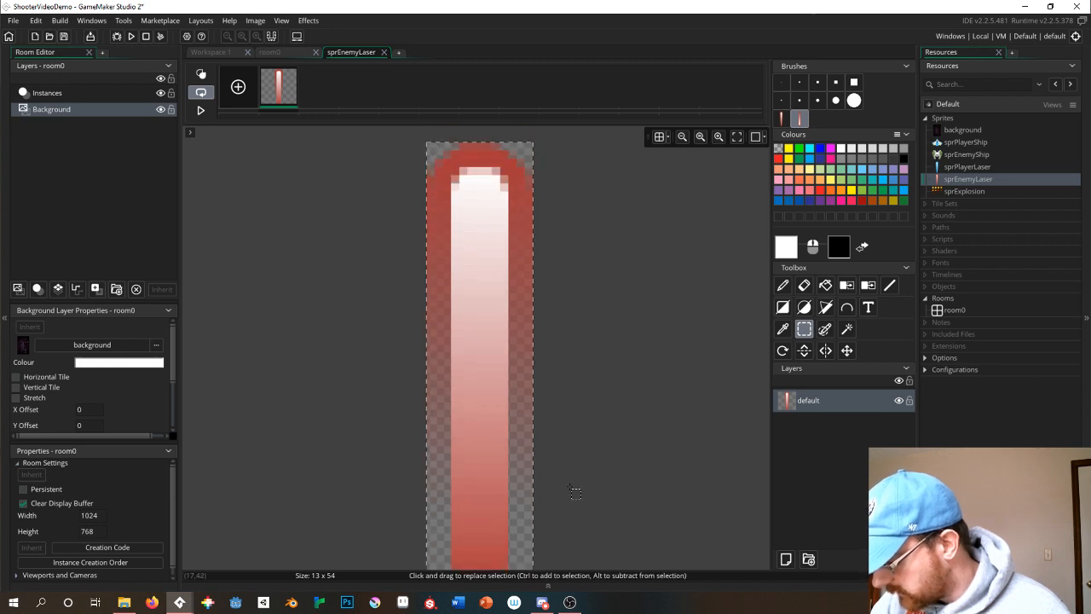
click(783, 350)
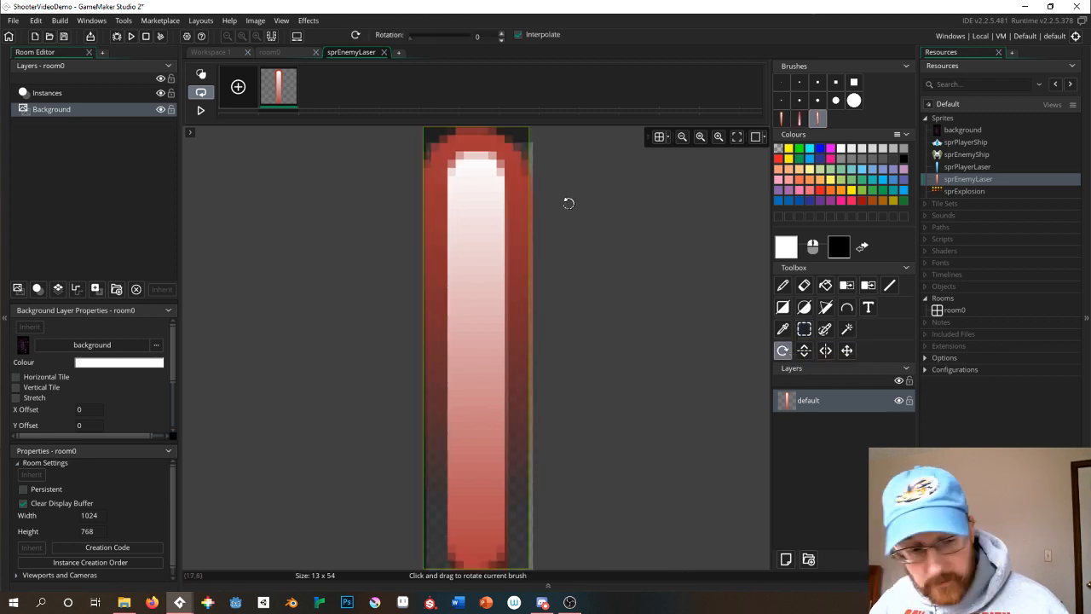
drag(558, 183, 606, 215)
mouse_move(580, 174)
mouse_down()
mouse_move(574, 167)
mouse_move(621, 227)
mouse_move(662, 374)
mouse_up()
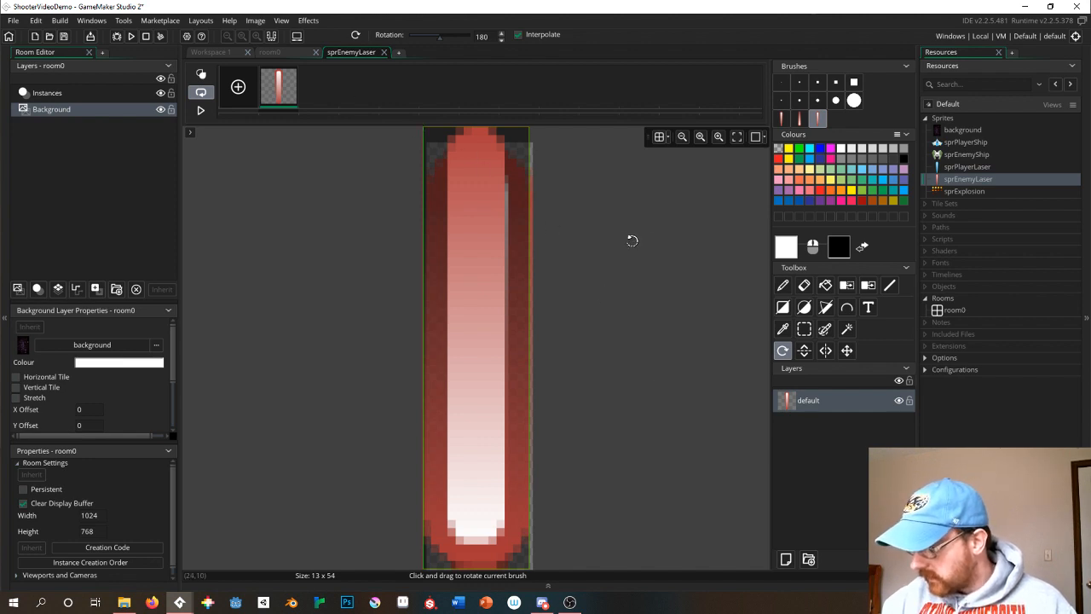
Reset the rotation of the laser brush and try turning it to 180 degrees once more.
click(787, 355)
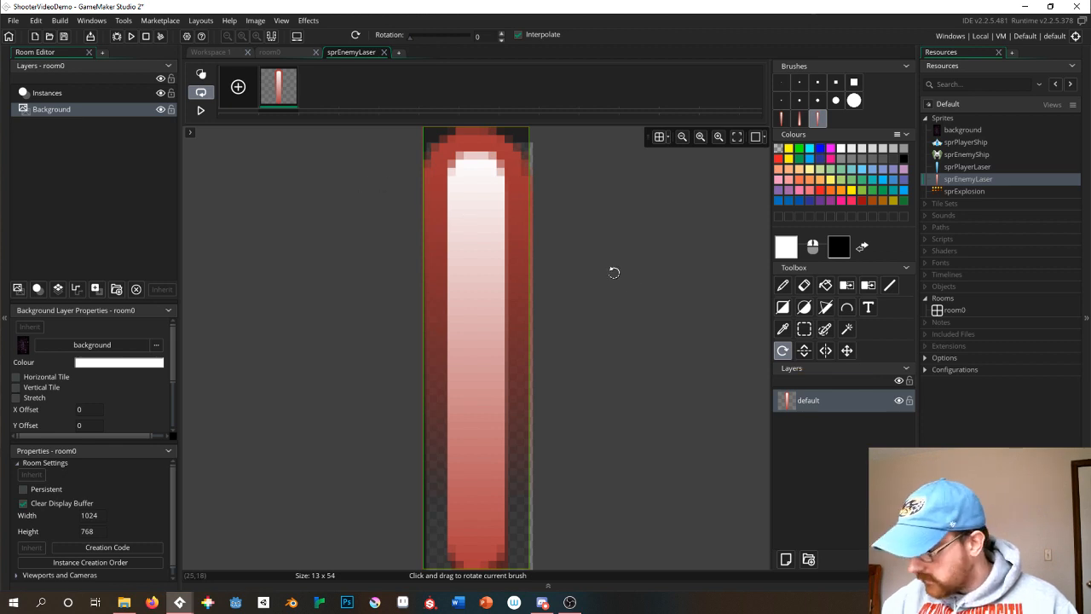
mouse_move(575, 234)
mouse_down()
mouse_move(636, 292)
mouse_move(663, 353)
mouse_up()
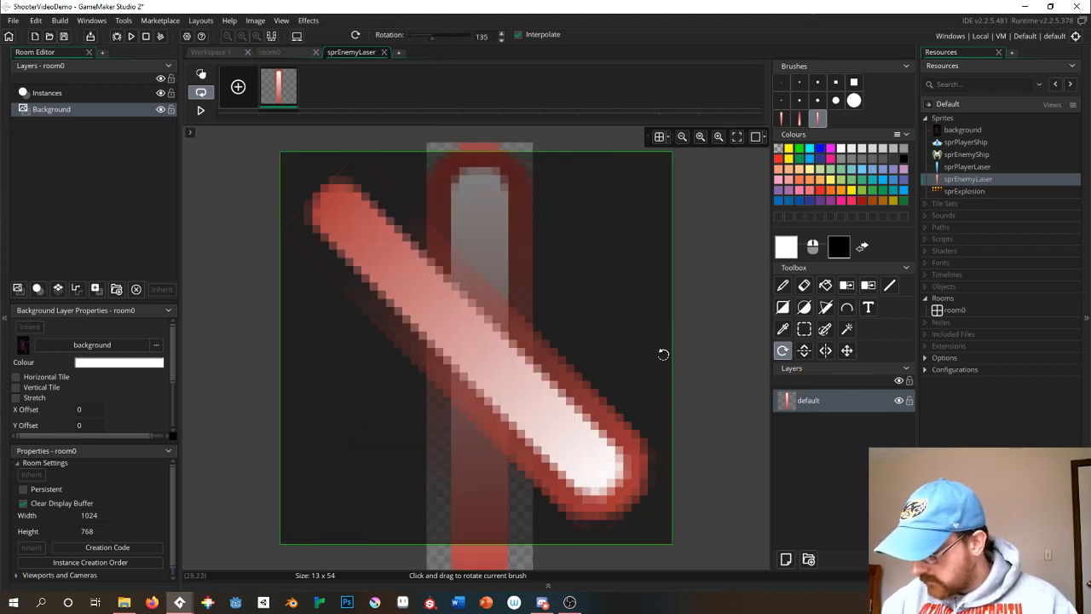
mouse_move(650, 437)
mouse_down()
mouse_move(611, 498)
mouse_move(670, 470)
mouse_move(678, 424)
mouse_up()
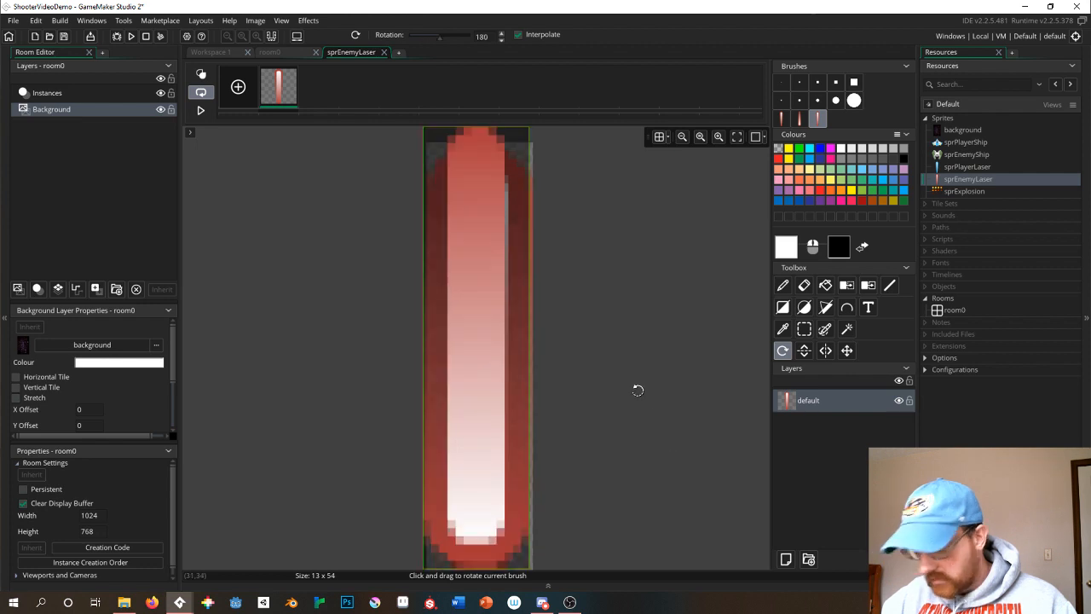
key(d)
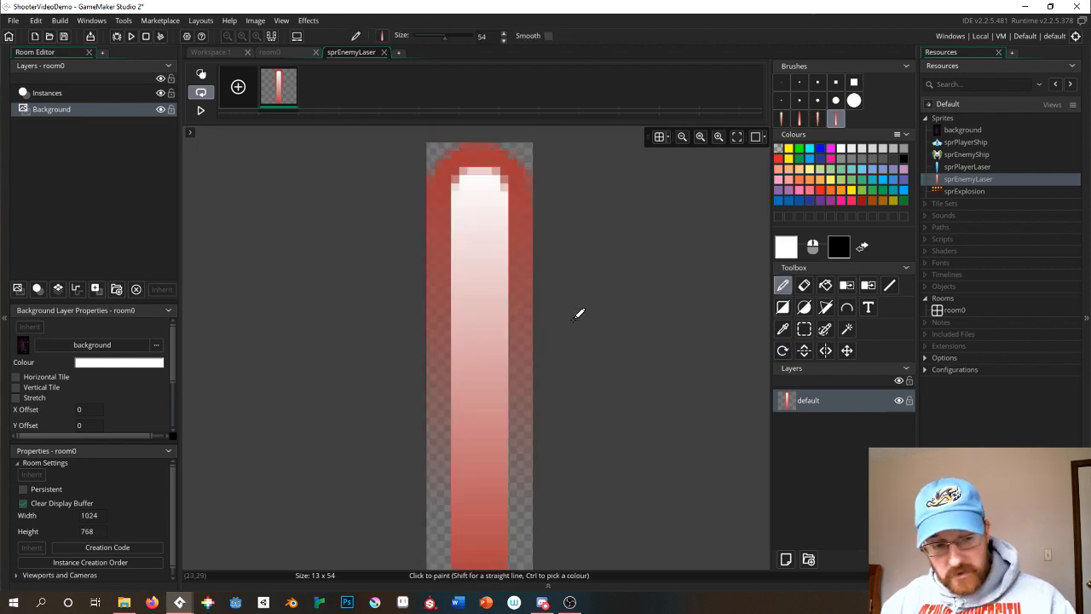
Fit the enemy laser in view and select its full 13 x 54 image, including the last pixel row.
click(802, 334)
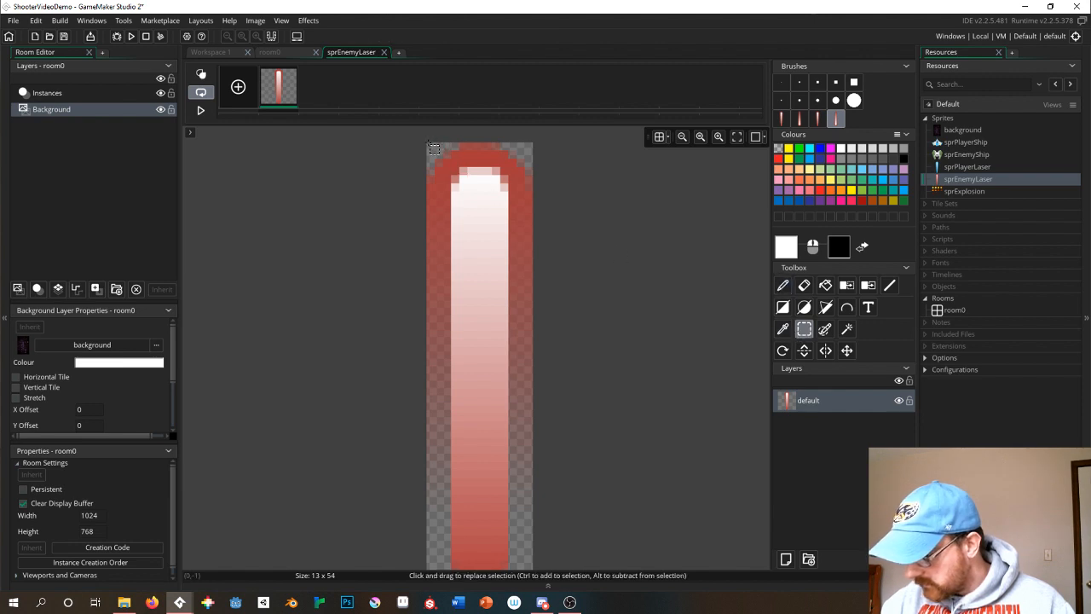
click(433, 150)
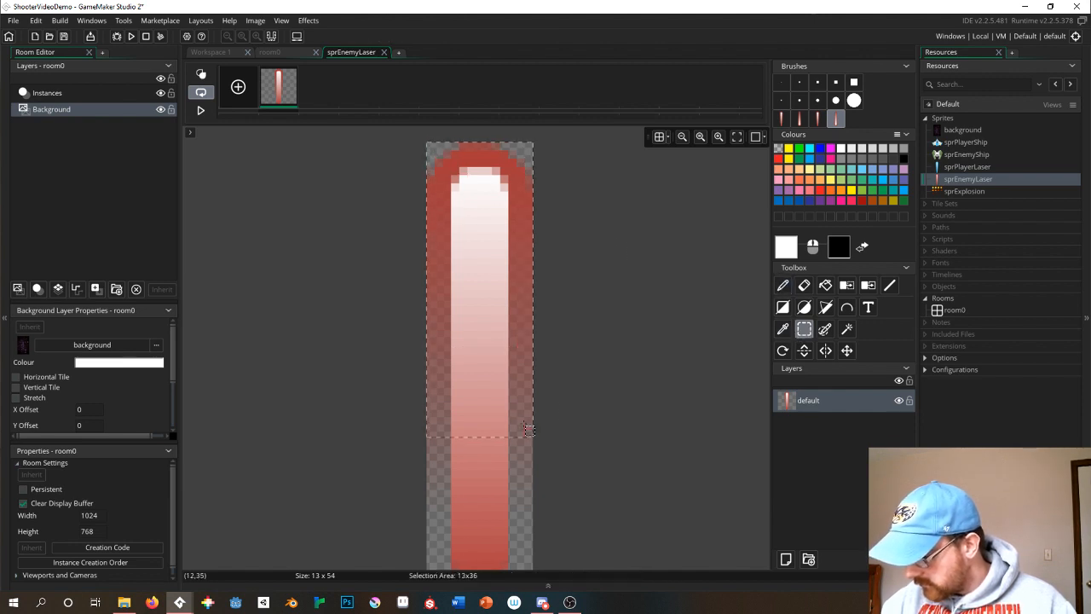
drag(528, 429, 531, 578)
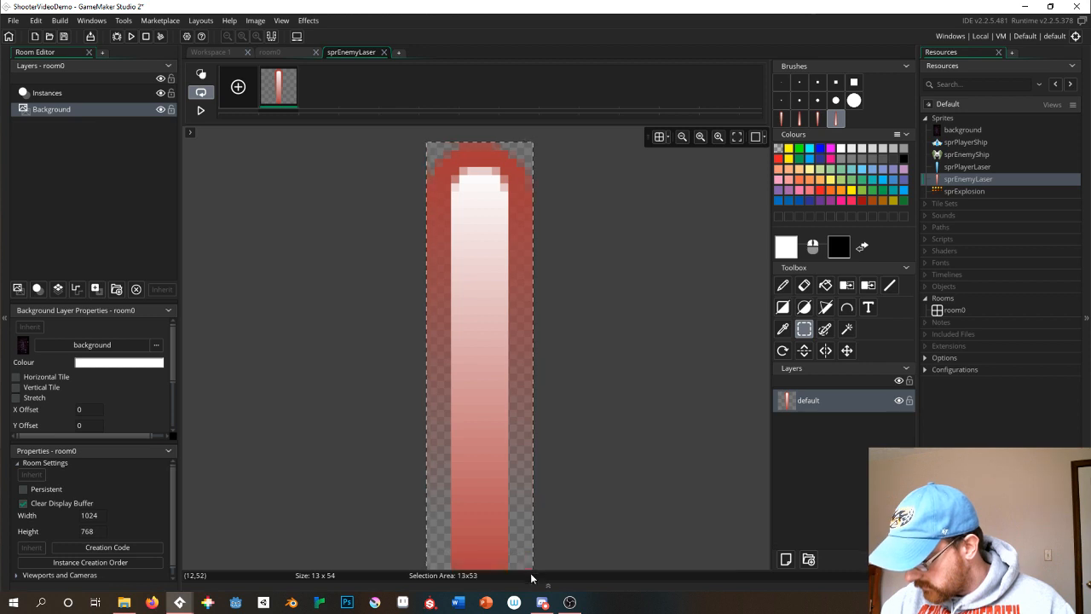
scroll(560, 518, down, 2)
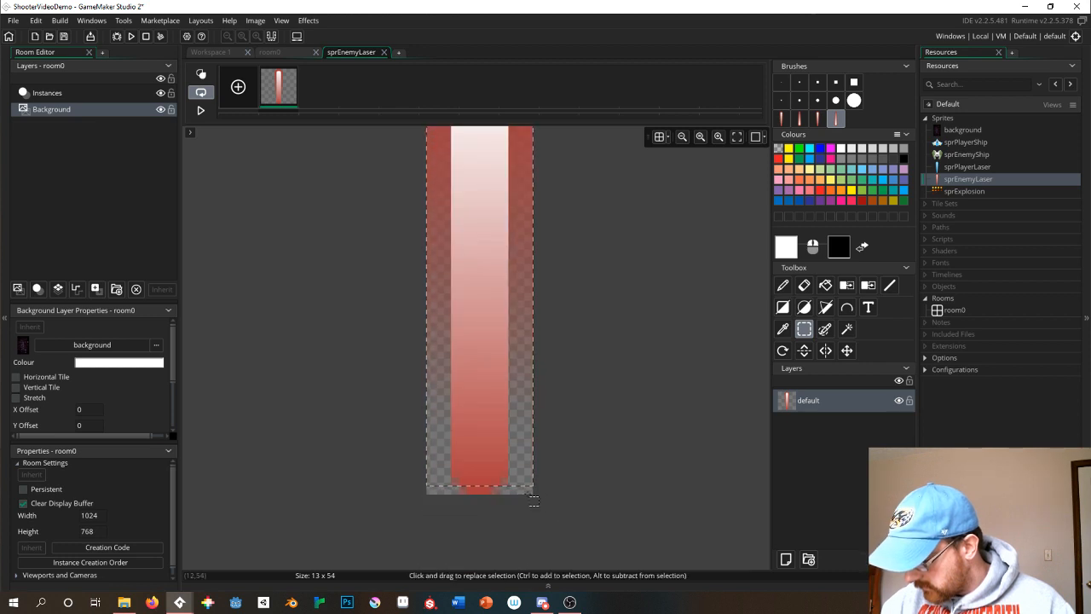
scroll(535, 477, up, 1)
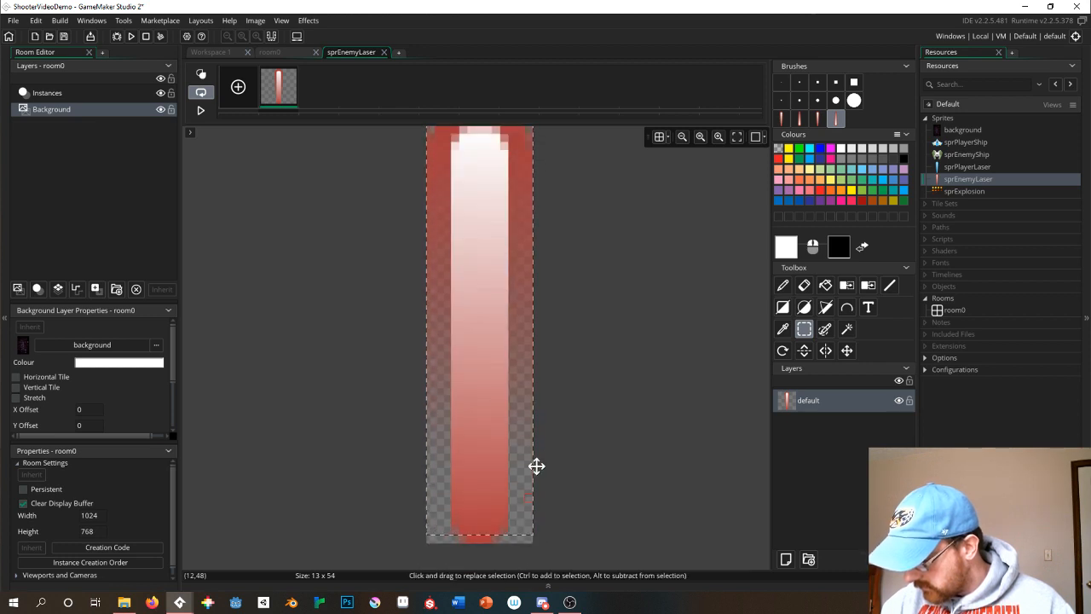
click(682, 137)
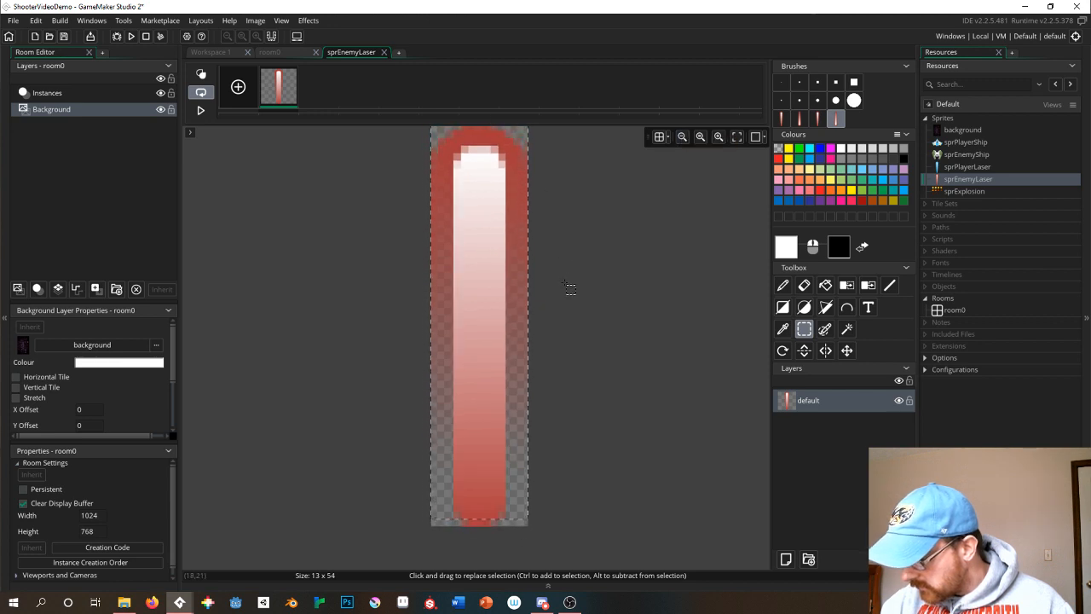
scroll(564, 283, up, 1)
scroll(563, 282, down, 1)
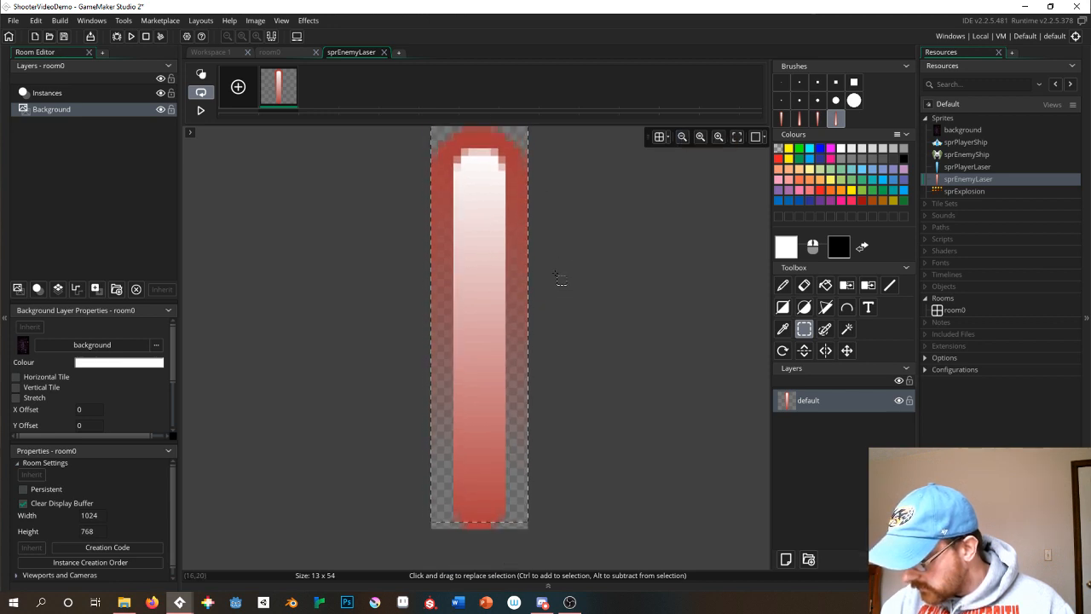
drag(511, 521, 444, 423)
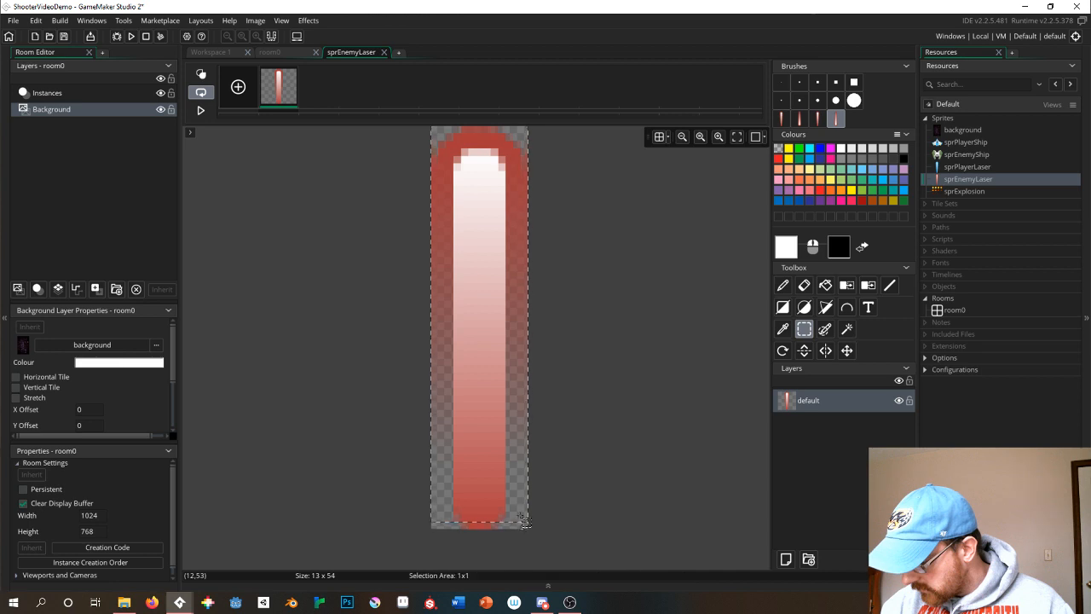
drag(527, 523, 433, 109)
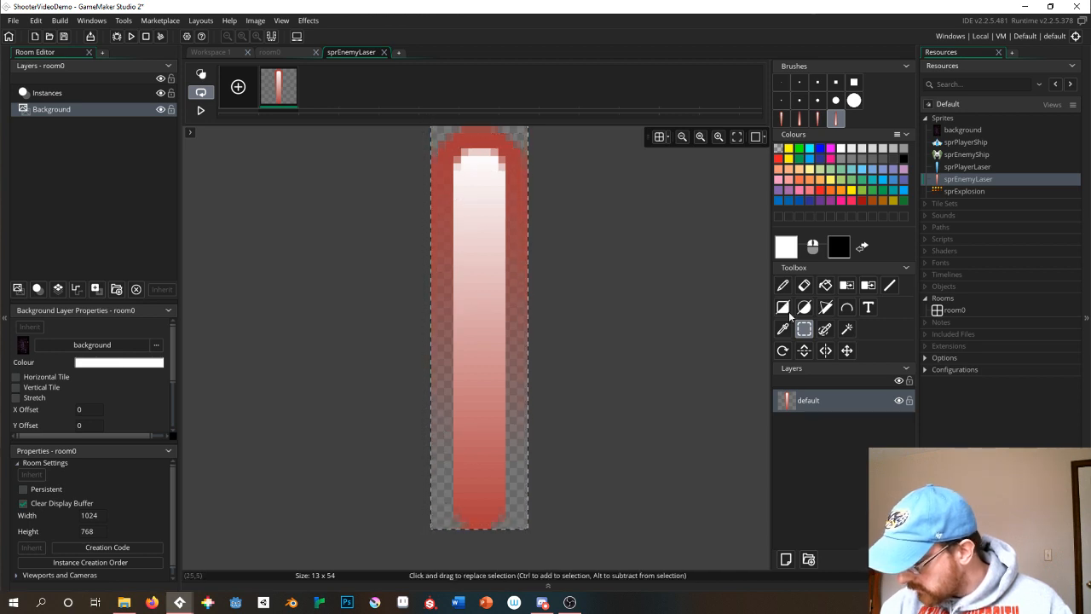
Rotate the copied laser brush to 189.5 degrees and stamp it over the original laser image.
click(783, 350)
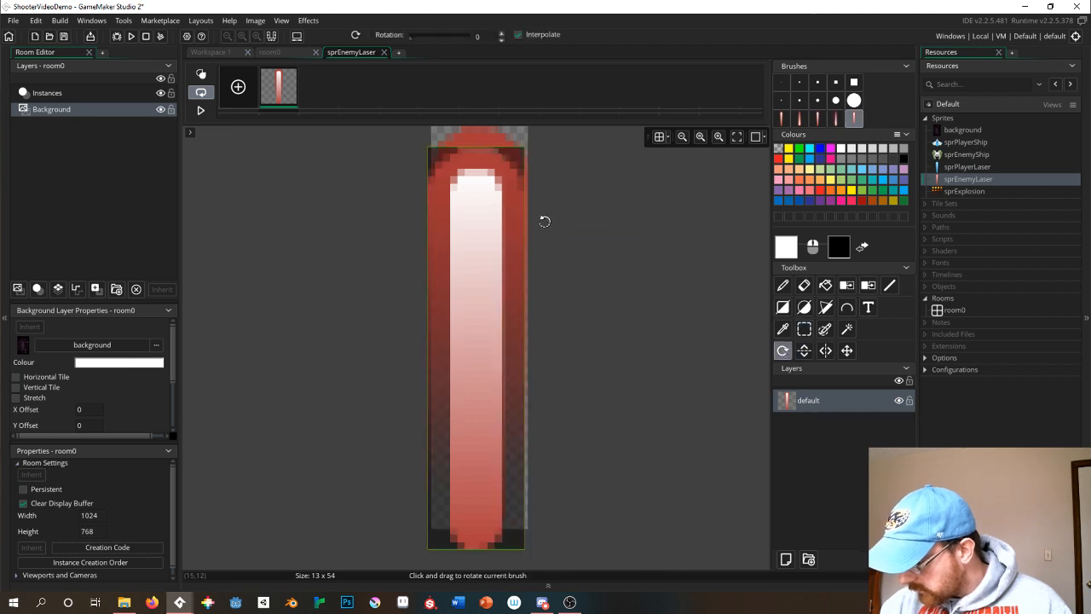
click(852, 351)
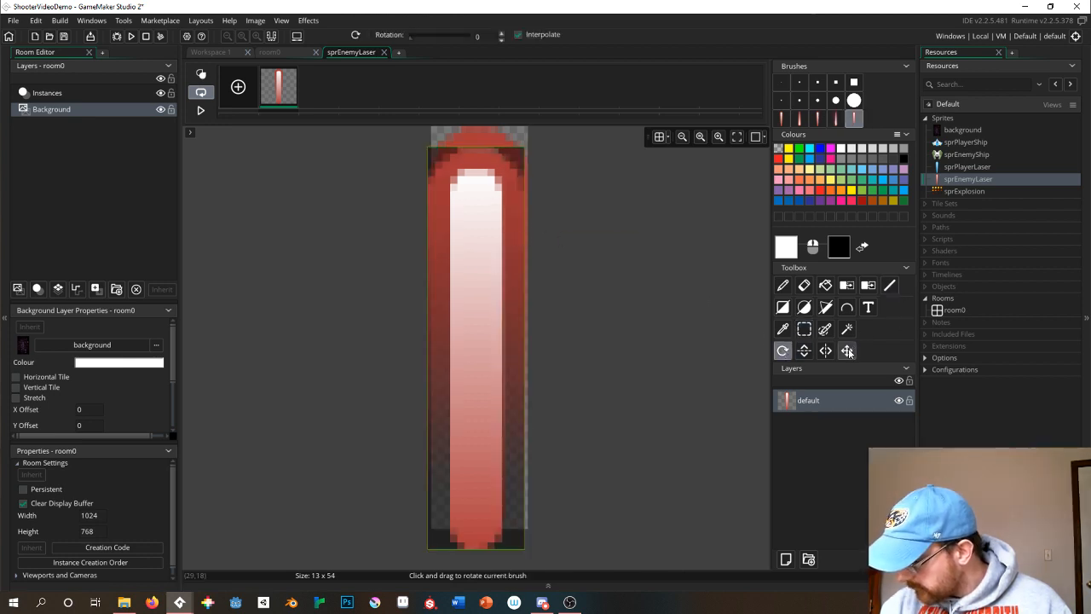
click(783, 350)
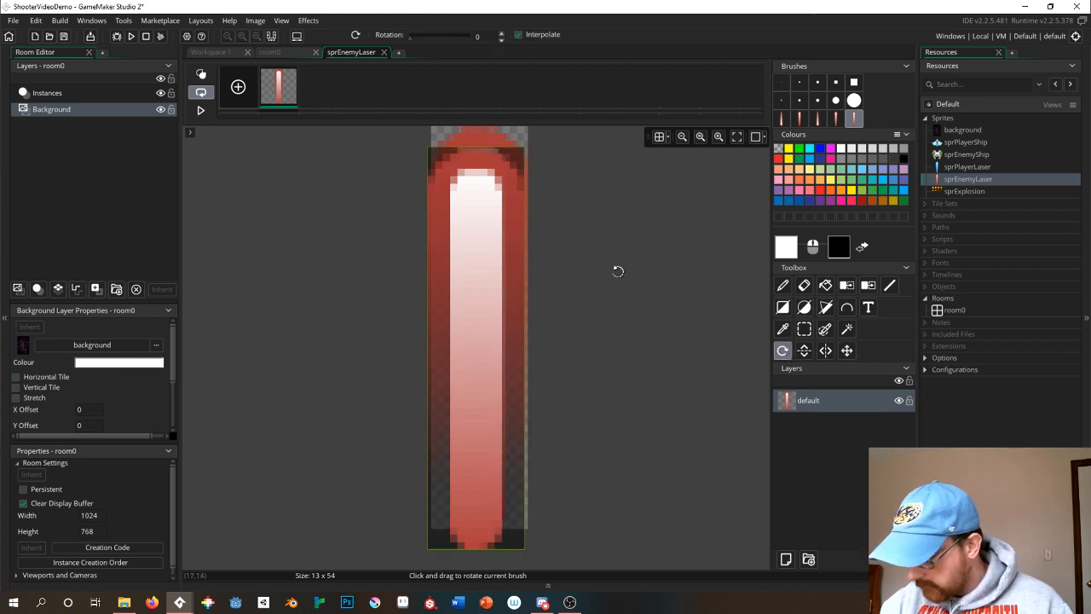
drag(617, 271, 699, 411)
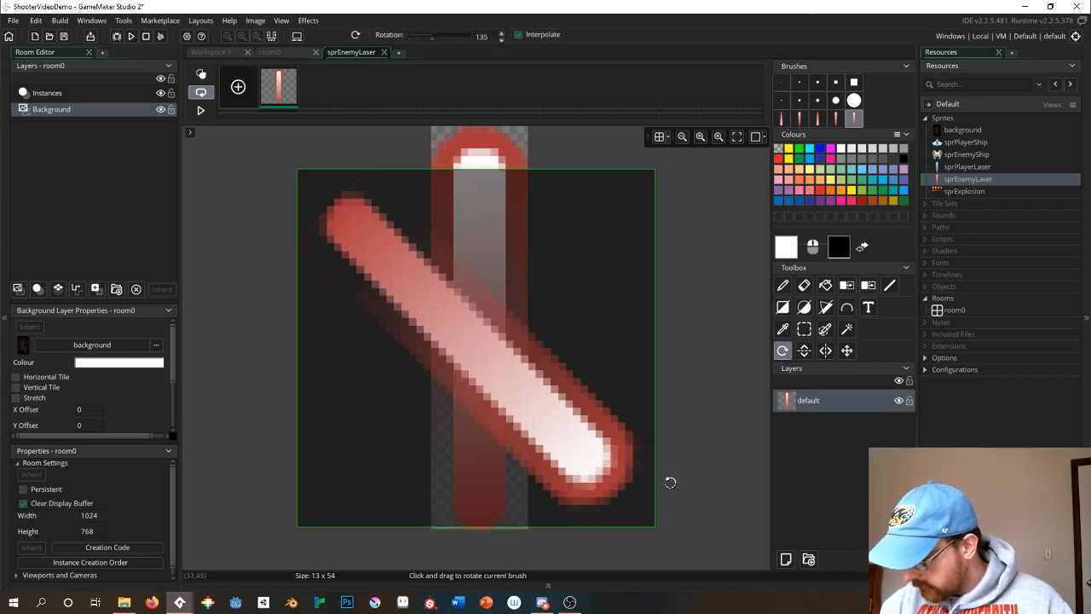
mouse_move(670, 482)
mouse_down()
mouse_move(638, 511)
mouse_move(645, 519)
mouse_move(745, 439)
mouse_up()
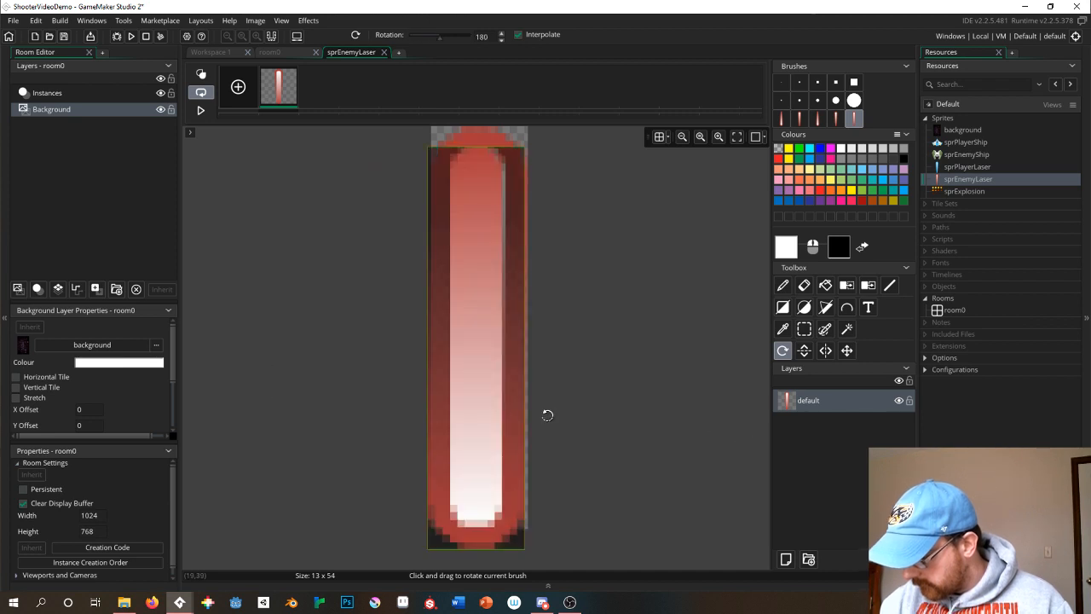
drag(496, 408, 504, 389)
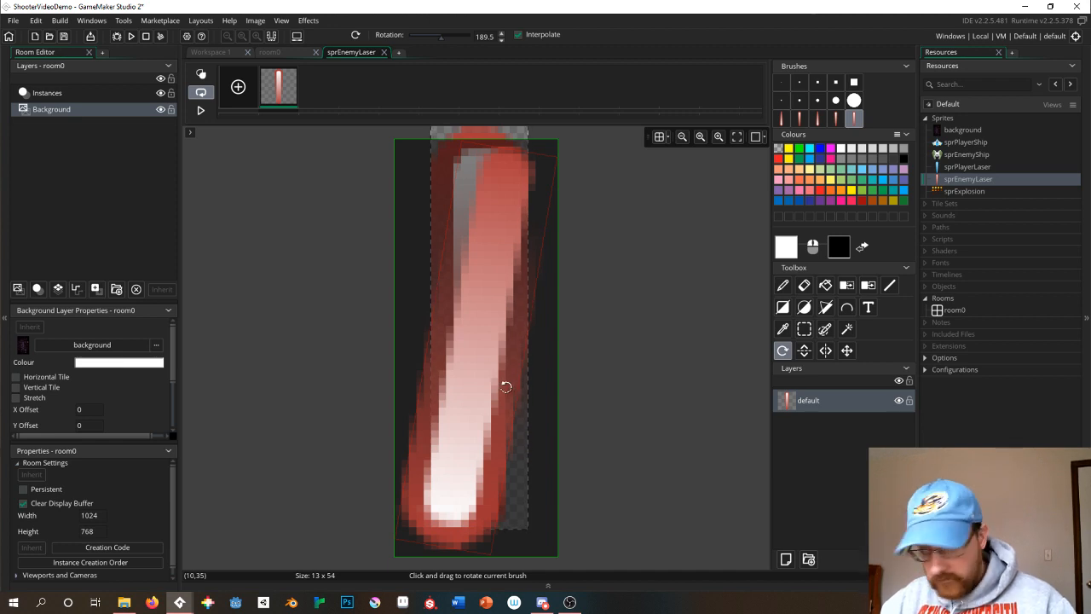
key(d)
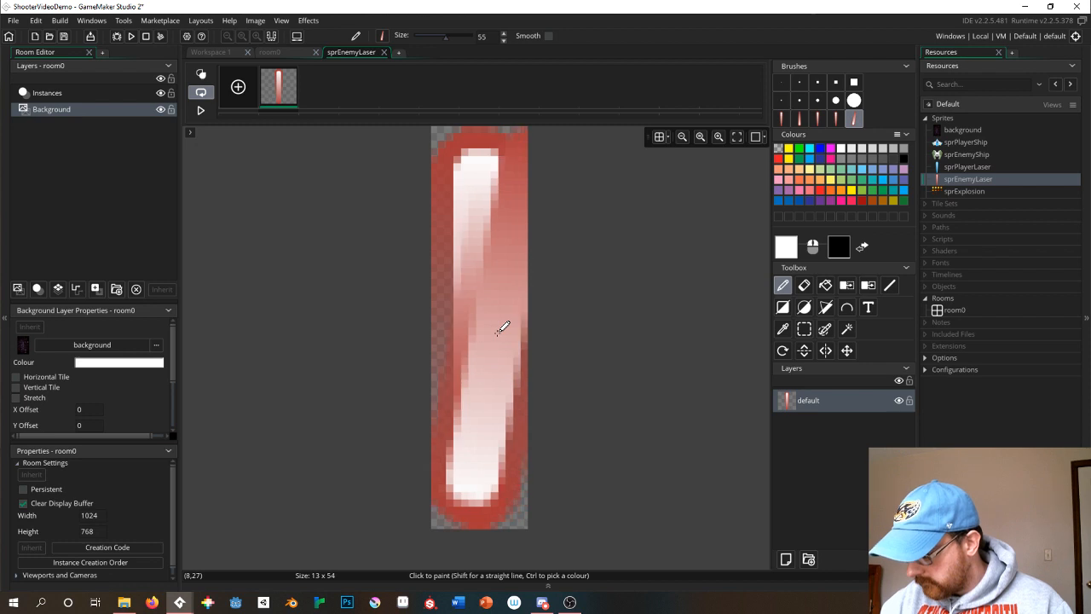
click(501, 328)
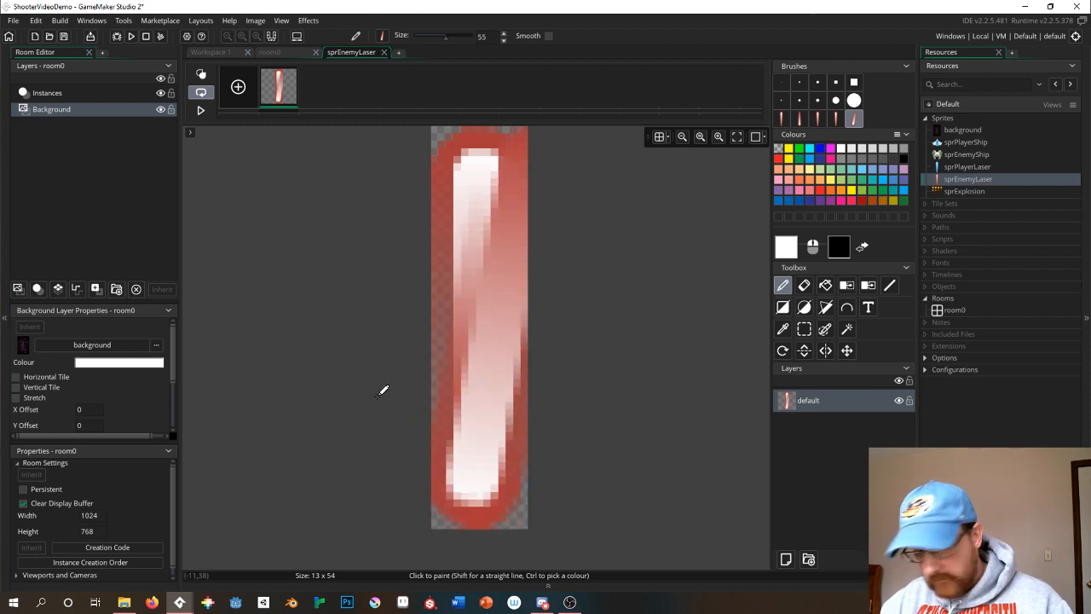
Undo the tilted laser stamp and close the sprEnemyLaser image editor.
key(ctrl+z)
key(ctrl+z)
key(ctrl+z)
key(ctrl+z)
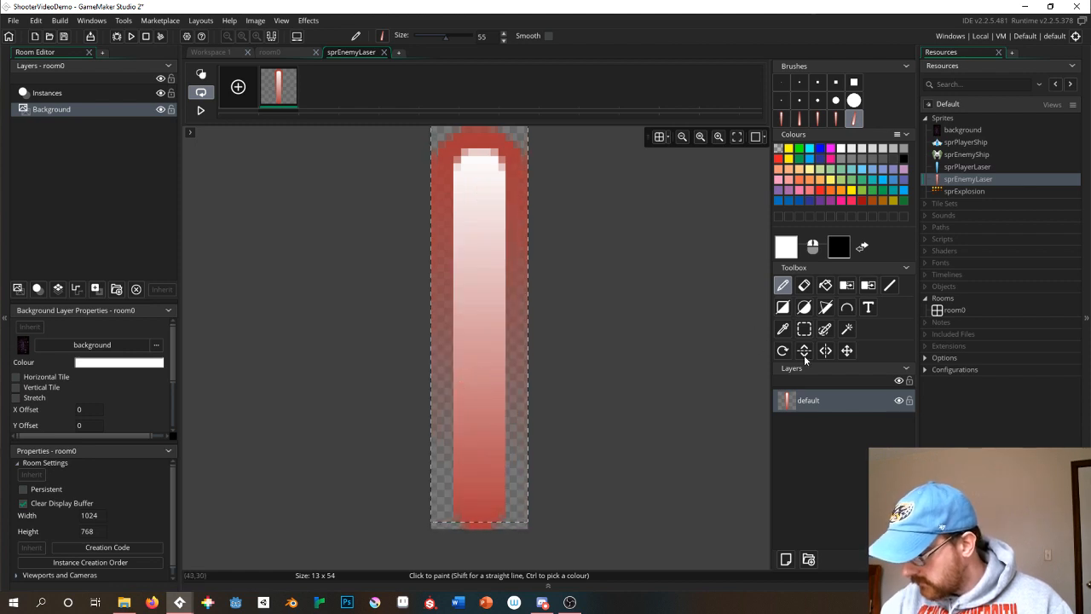
click(781, 351)
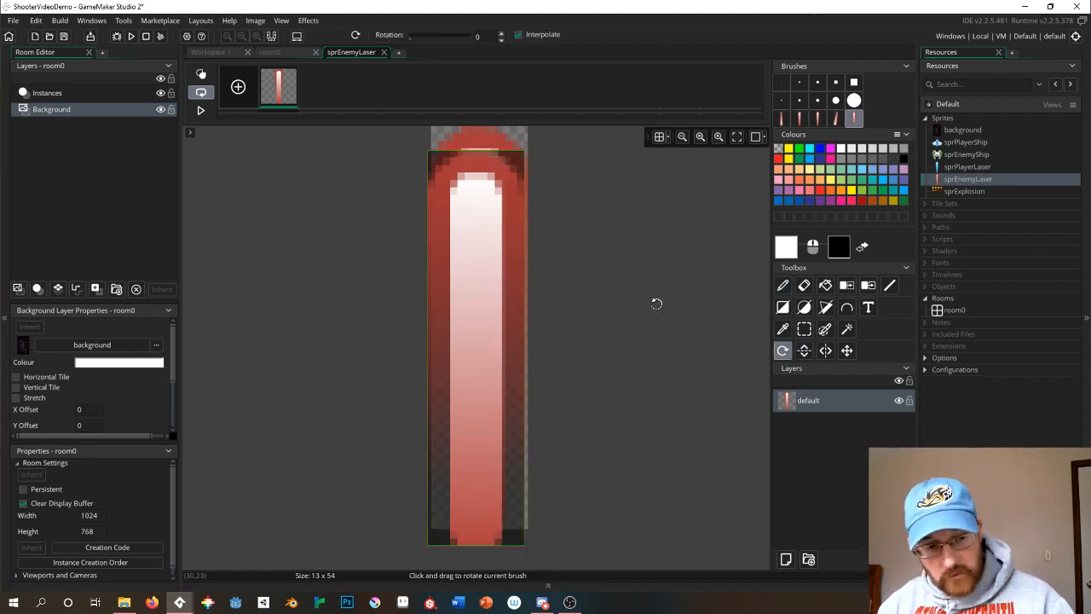
click(384, 52)
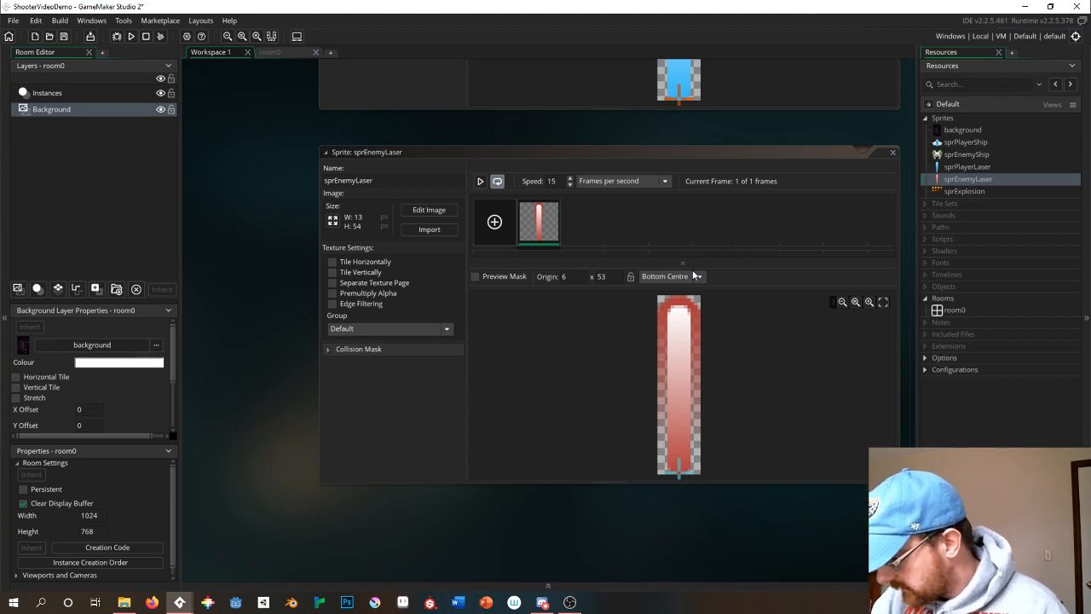
Reopen the sprEnemyLaser image for editing, select all of it and rotate the copied laser brush 180 degrees.
click(436, 209)
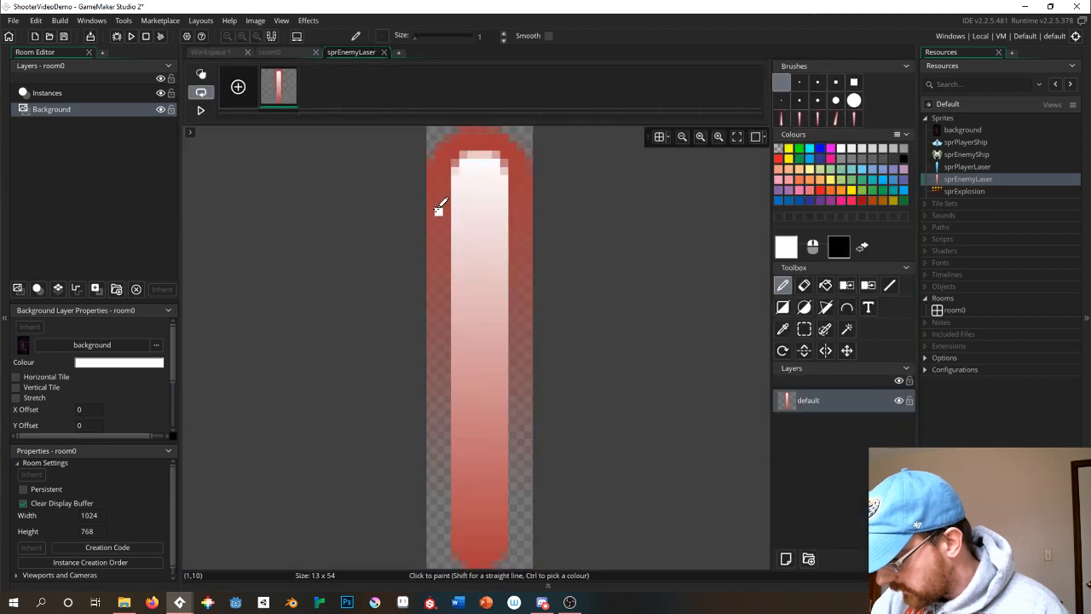
click(803, 329)
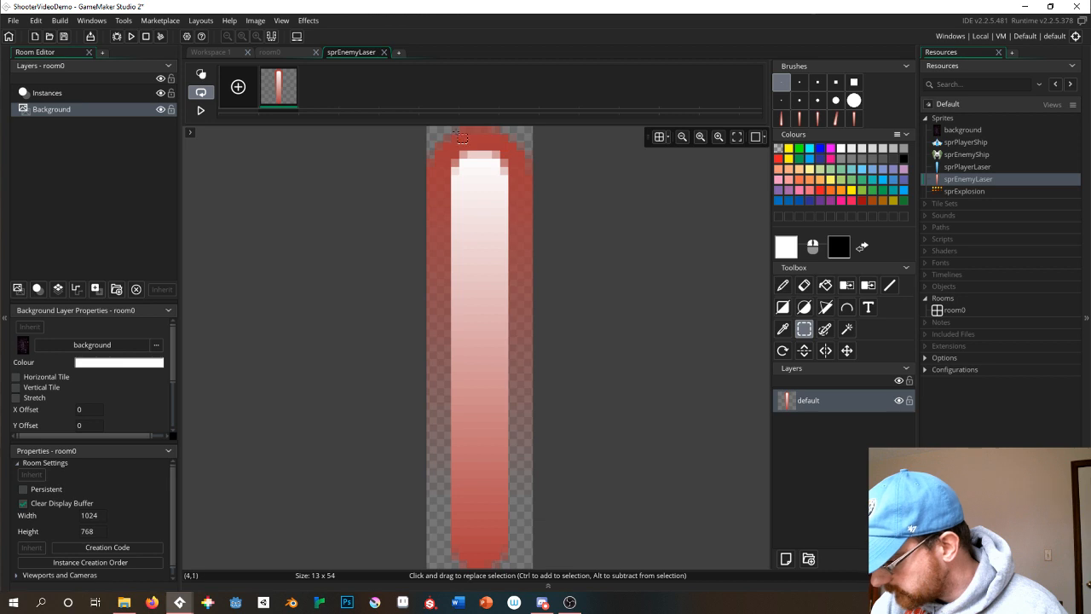
drag(434, 134, 532, 566)
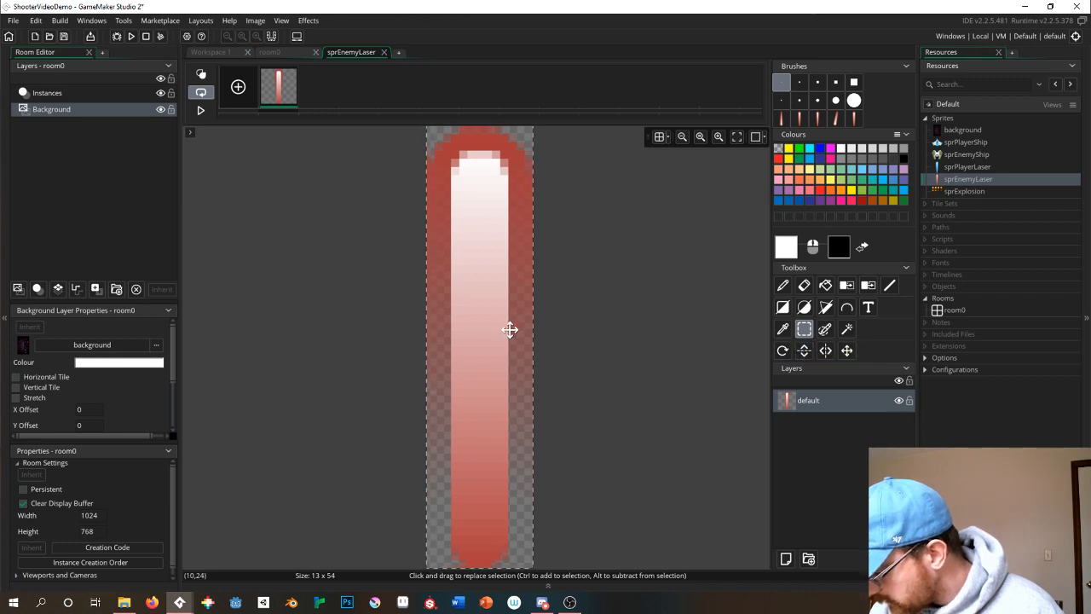
mouse_move(507, 330)
mouse_down()
mouse_move(514, 346)
mouse_move(507, 335)
mouse_up()
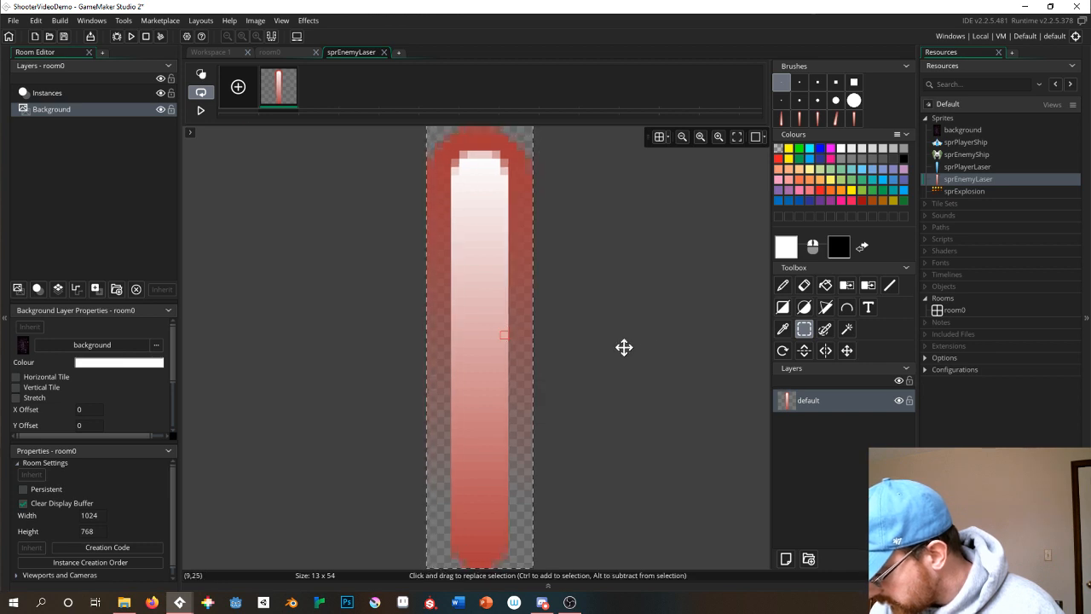
click(783, 350)
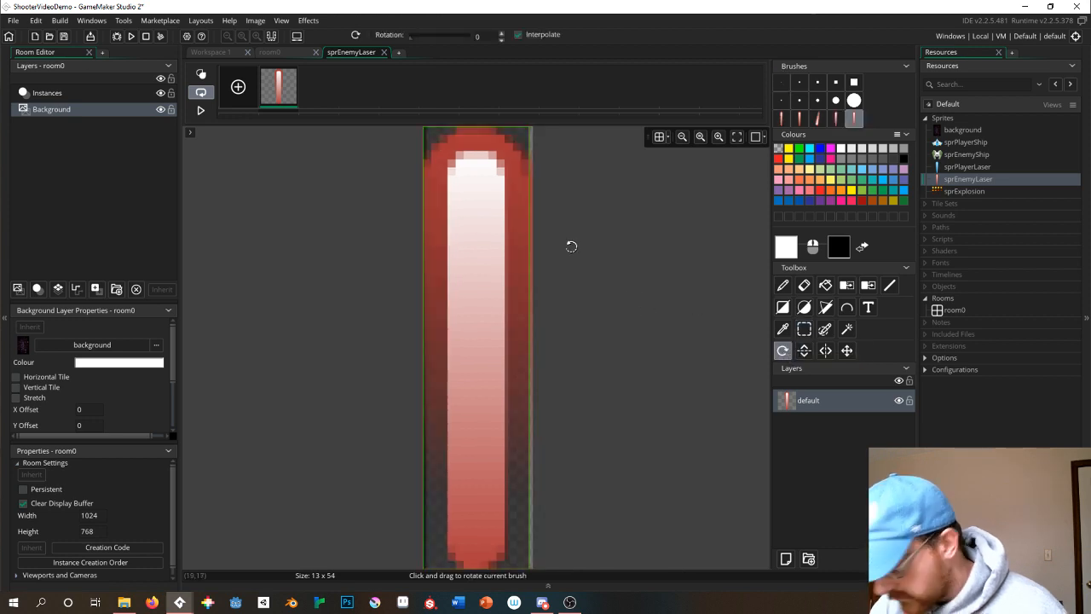
mouse_move(591, 264)
mouse_down()
mouse_move(621, 349)
mouse_move(675, 416)
mouse_up()
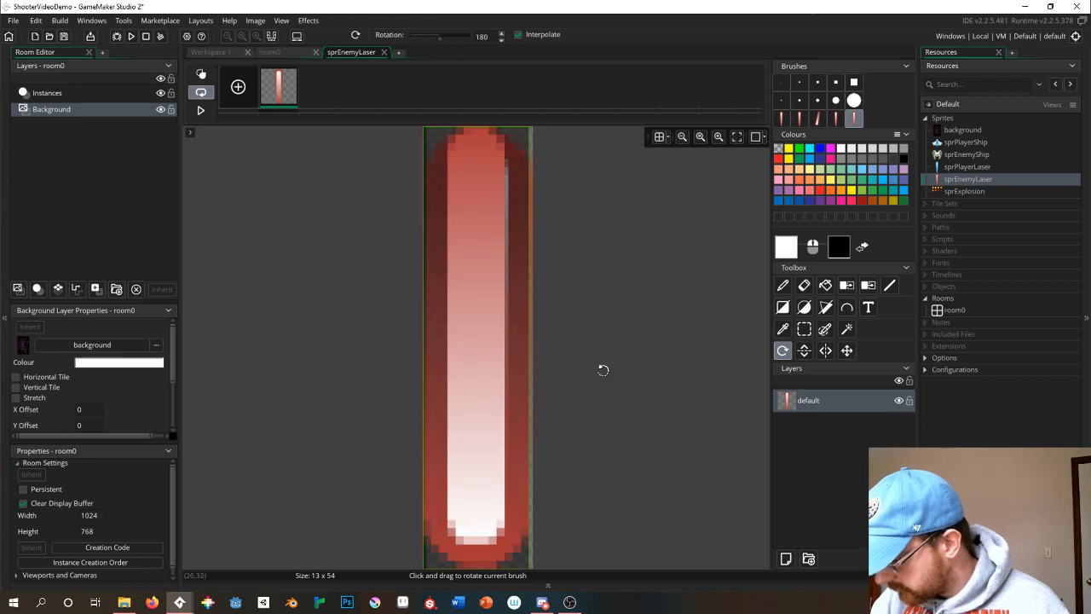
Try stamping the rotated laser brush over the original laser on the default layer.
click(491, 353)
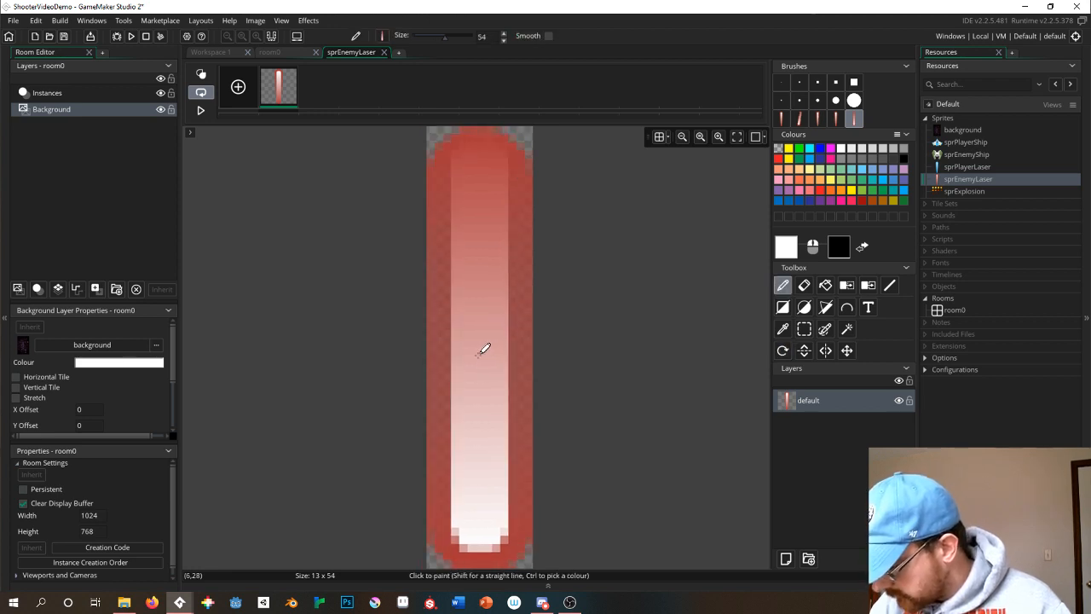
click(487, 336)
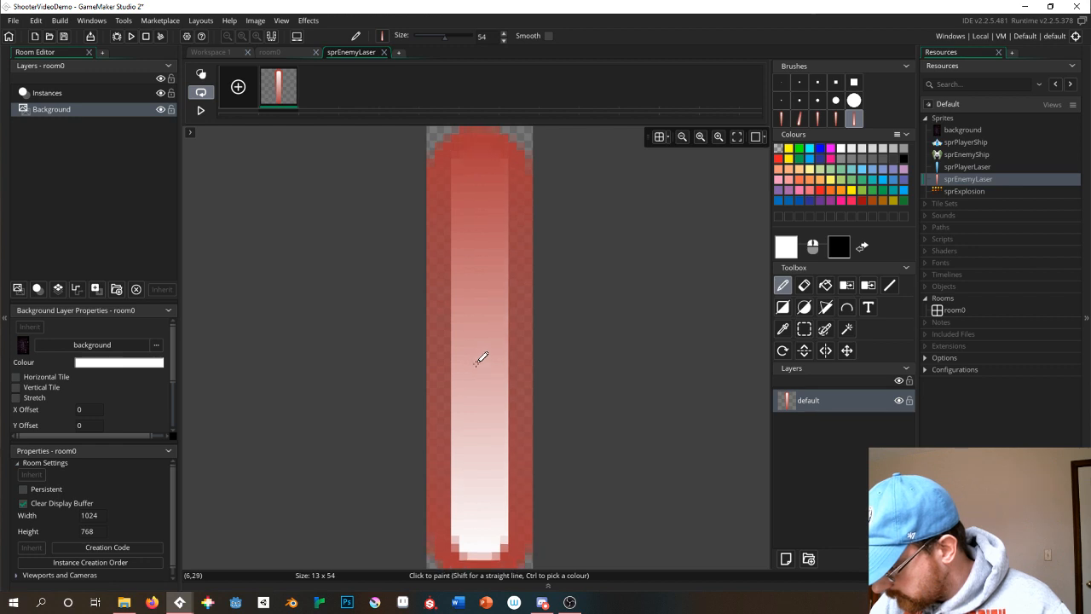
click(480, 350)
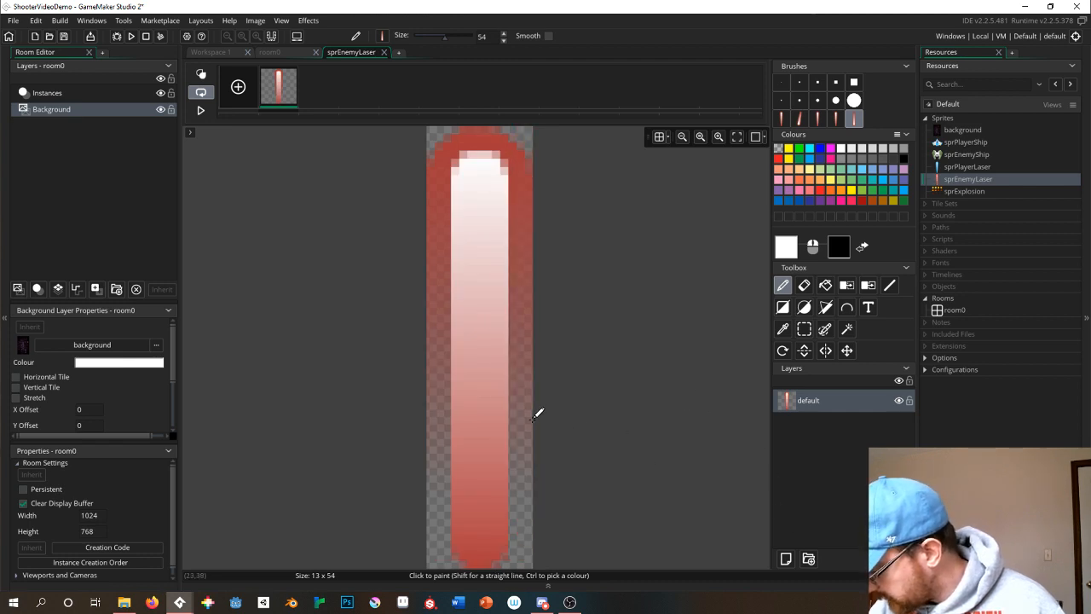
Stamp the rotated laser centred onto a new layer and delete the default layer holding the original laser.
click(786, 558)
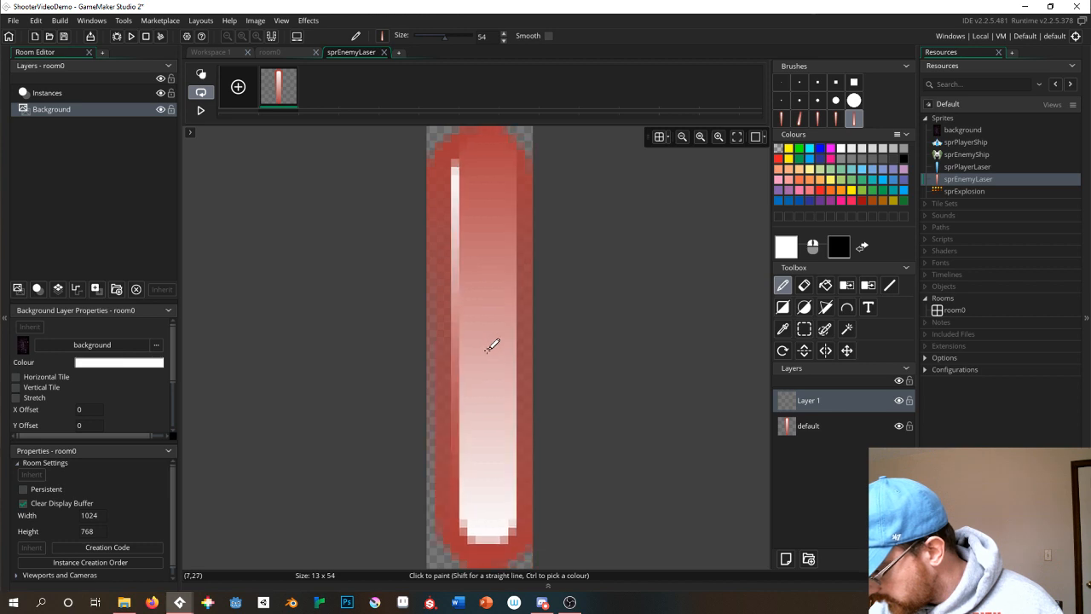
click(483, 345)
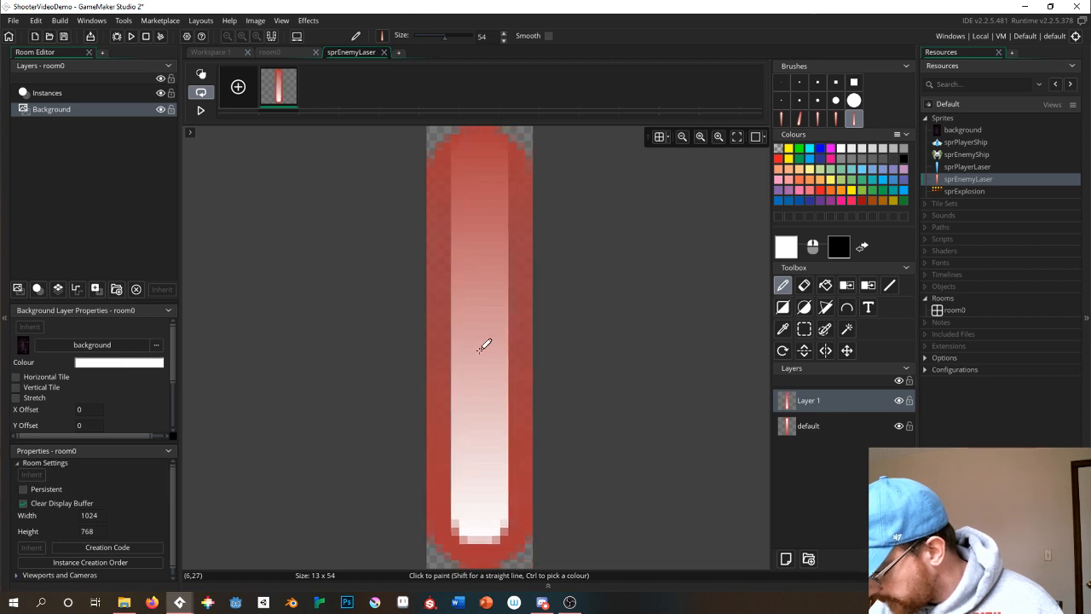
click(811, 429)
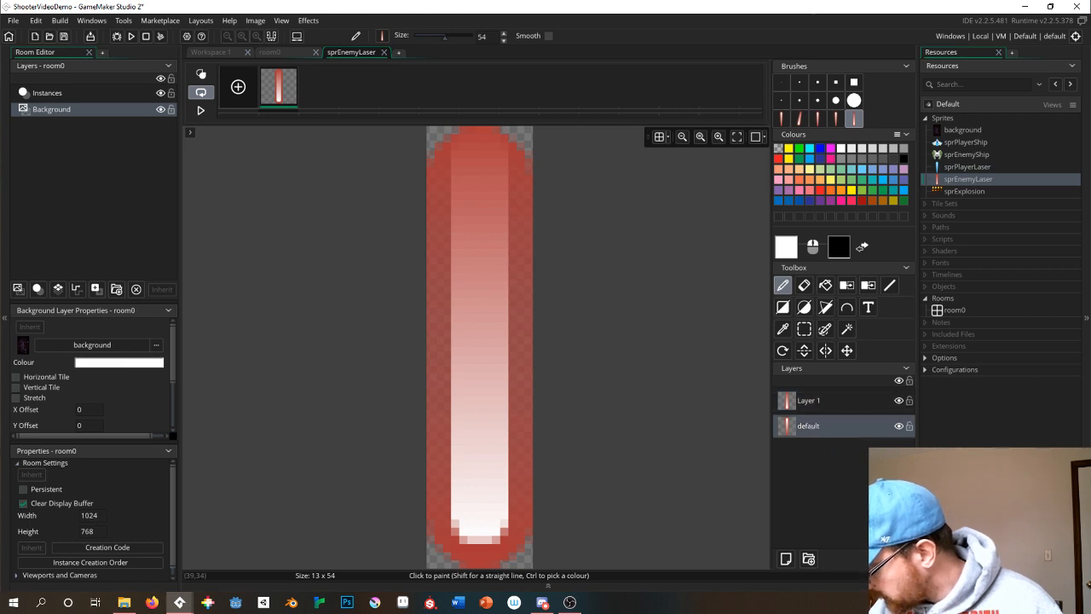
key(Delete)
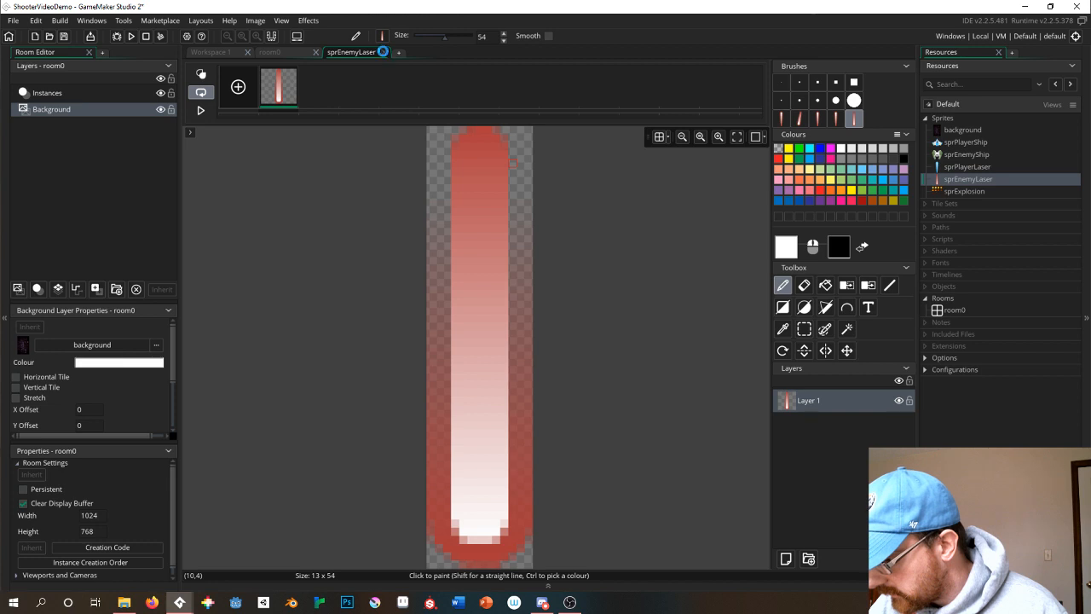
click(385, 53)
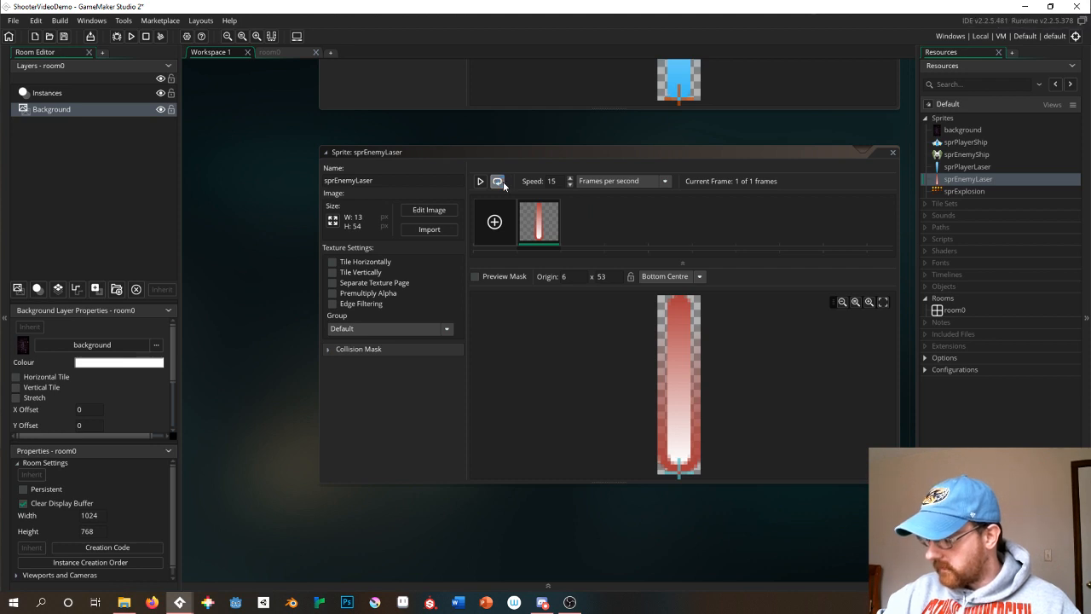
click(497, 182)
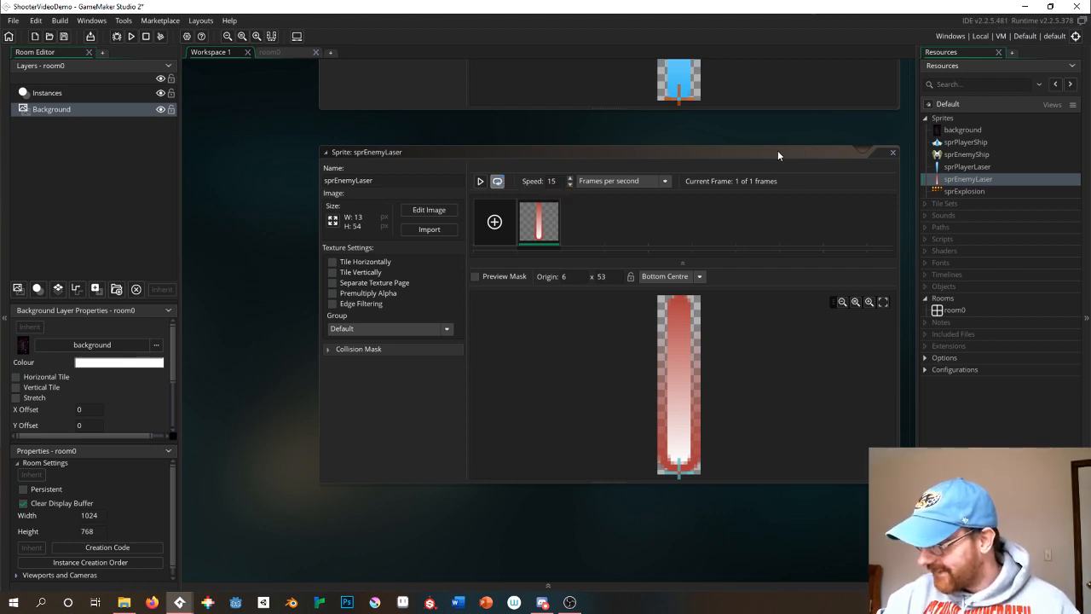
Close the sprite windows of sprEnemyLaser and sprPlayerLaser in the workspace.
click(893, 154)
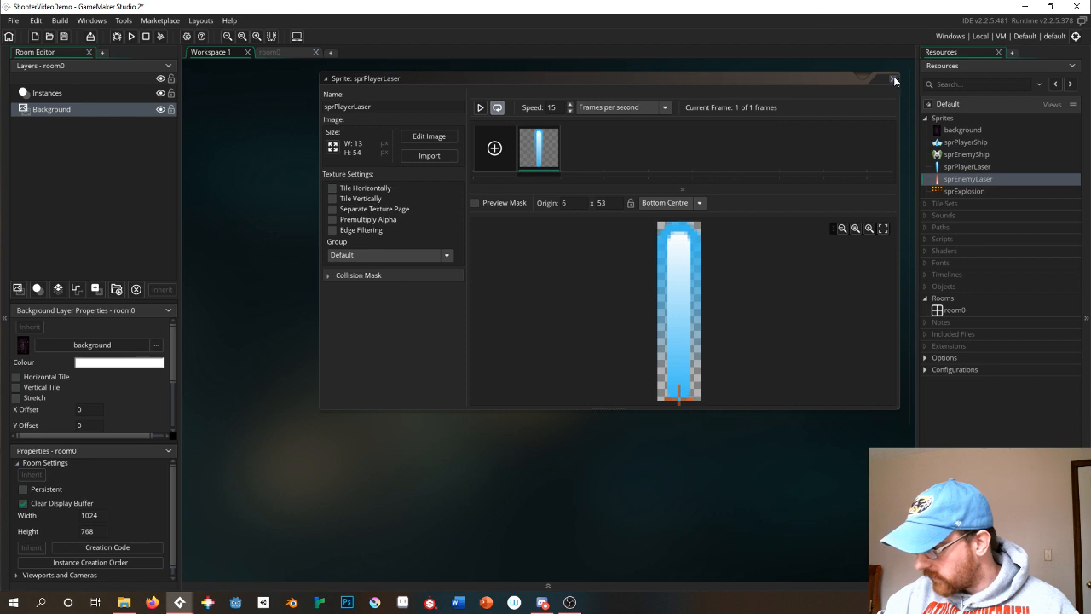
click(892, 79)
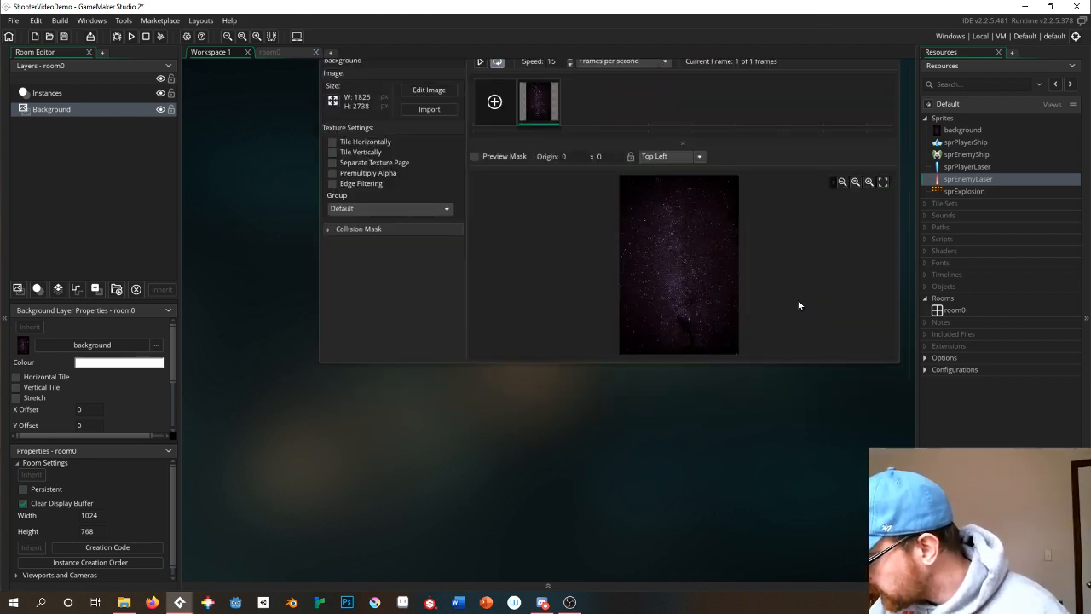
Open the sprExplosion sprite, dismiss the options of its single frame and open its explosion sheet image for editing.
click(945, 192)
double_click(944, 192)
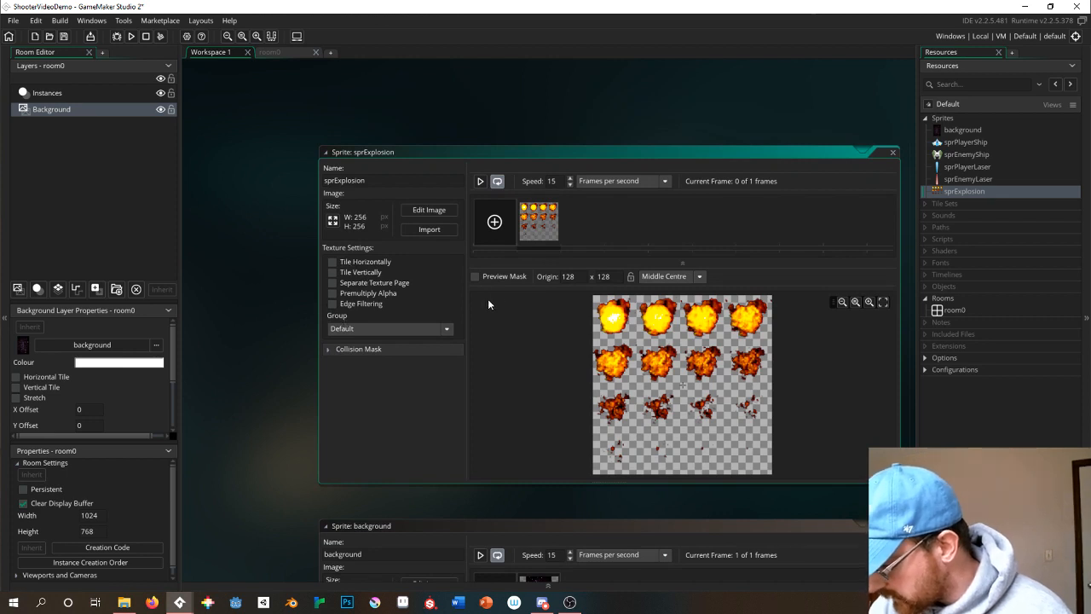
right_click(535, 229)
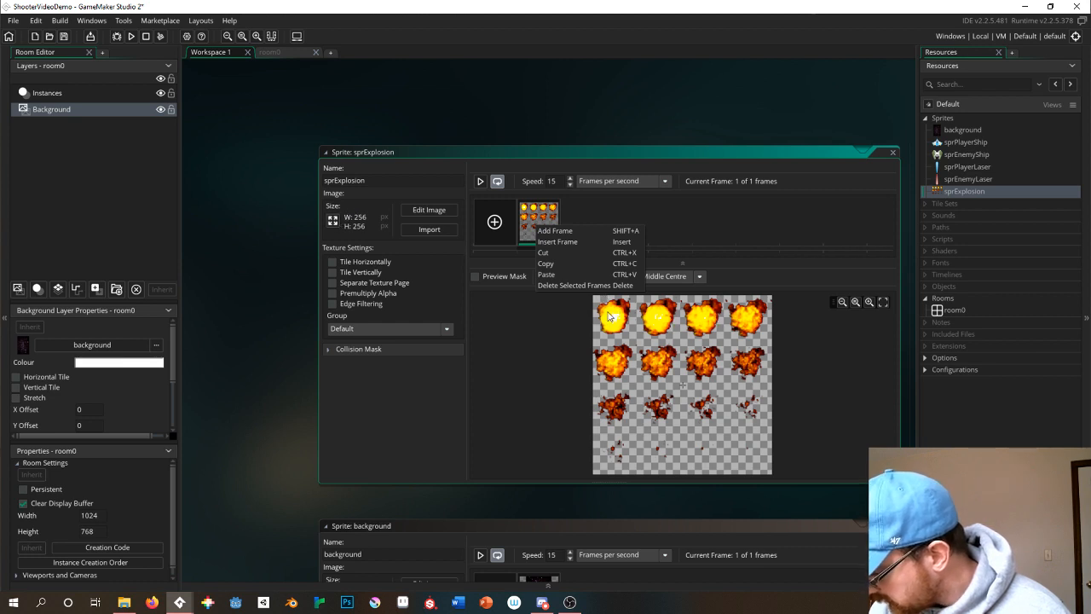
click(550, 332)
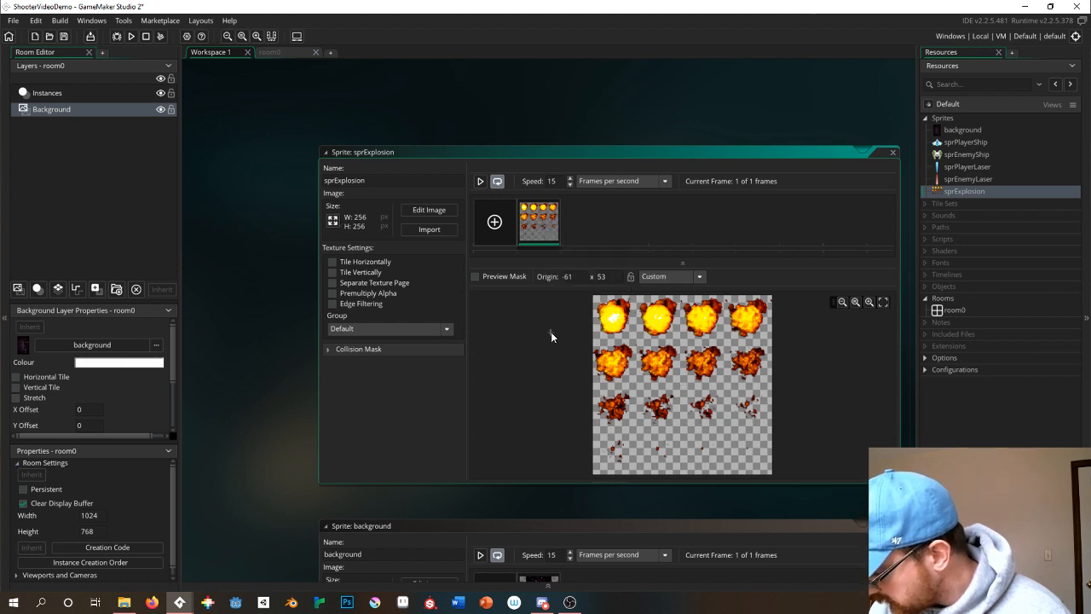
click(429, 211)
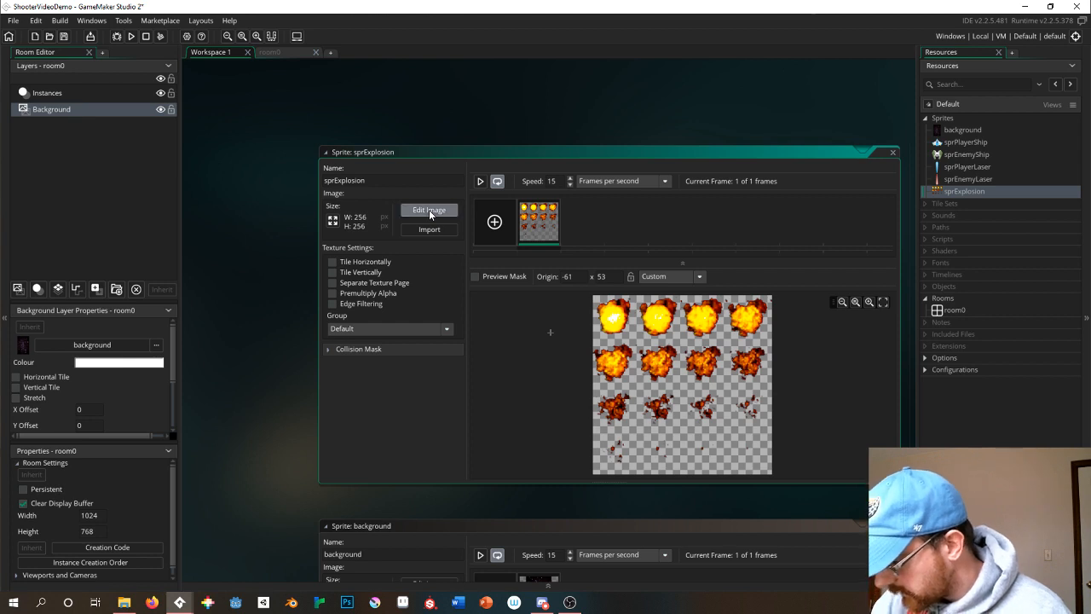